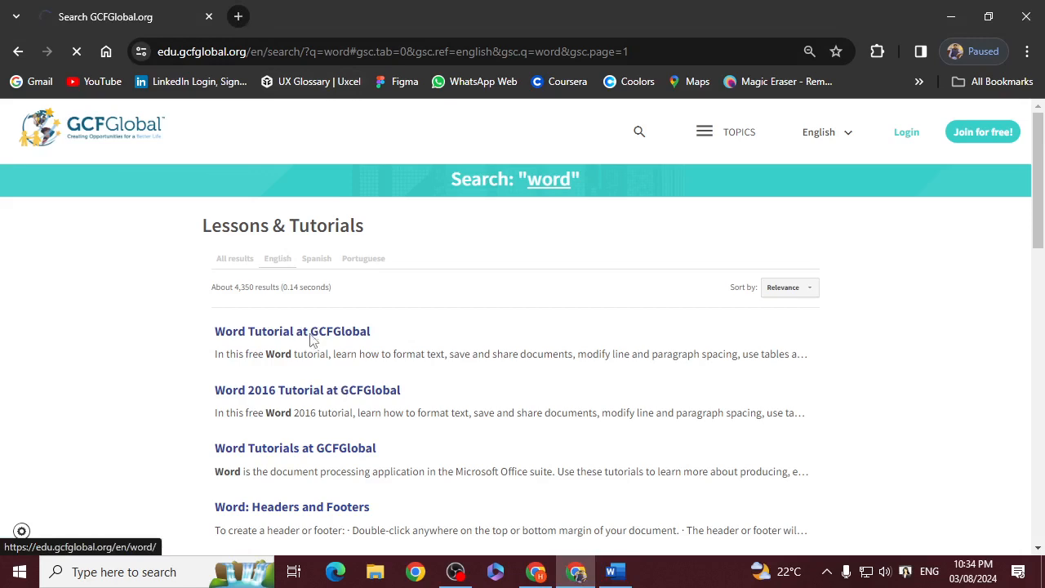
Open the Tables lesson from the GCFGlobal Word tutorial.
{"action": "scroll", "coordinate": [325, 426], "scroll_direction": "down", "scroll_amount": 3}
{"action": "scroll", "coordinate": [327, 429], "scroll_direction": "down", "scroll_amount": 20}
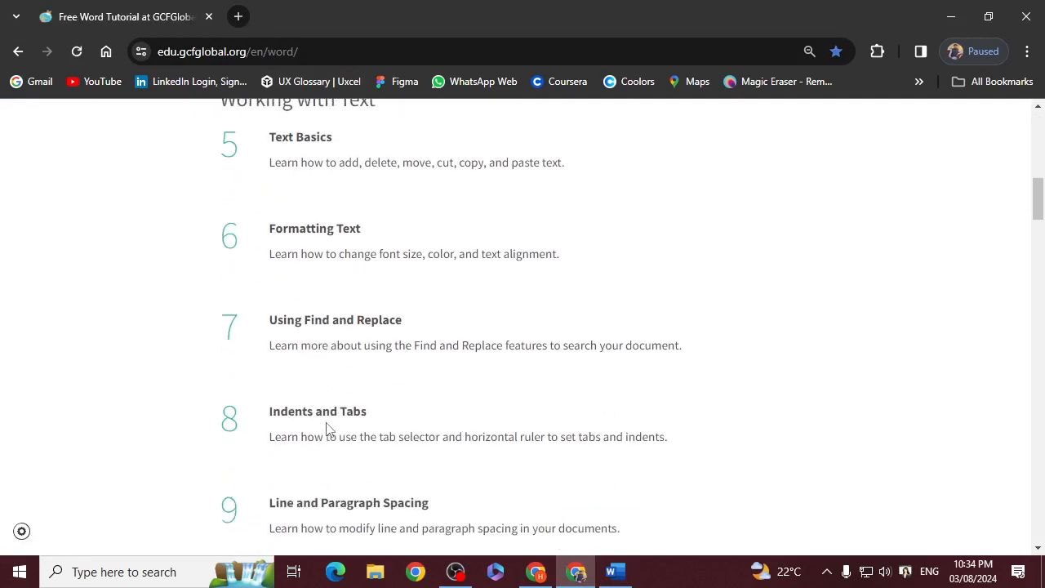
{"action": "scroll", "coordinate": [327, 429], "scroll_direction": "down", "scroll_amount": 3}
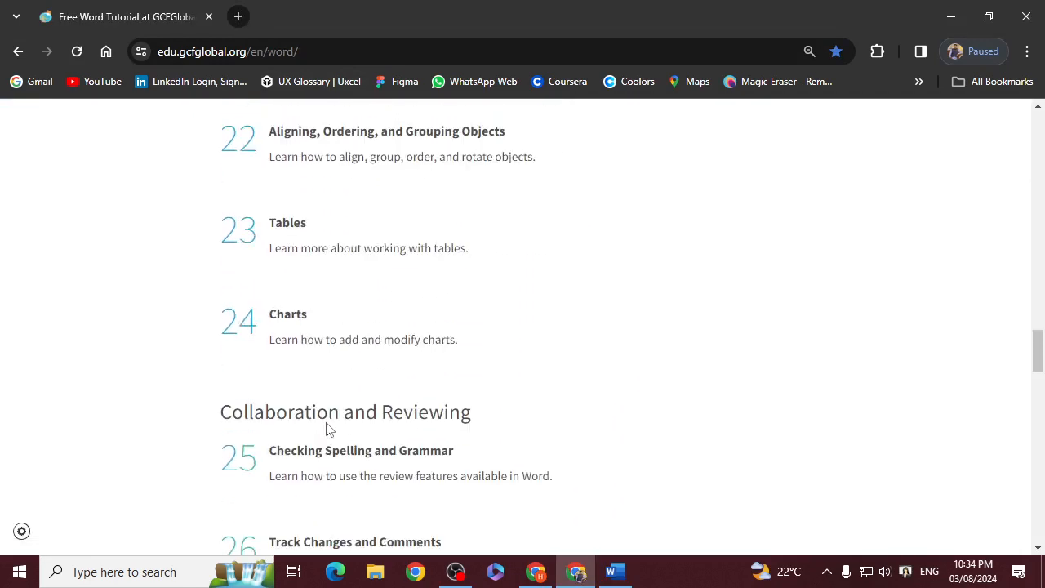
{"action": "left_click", "coordinate": [292, 234]}
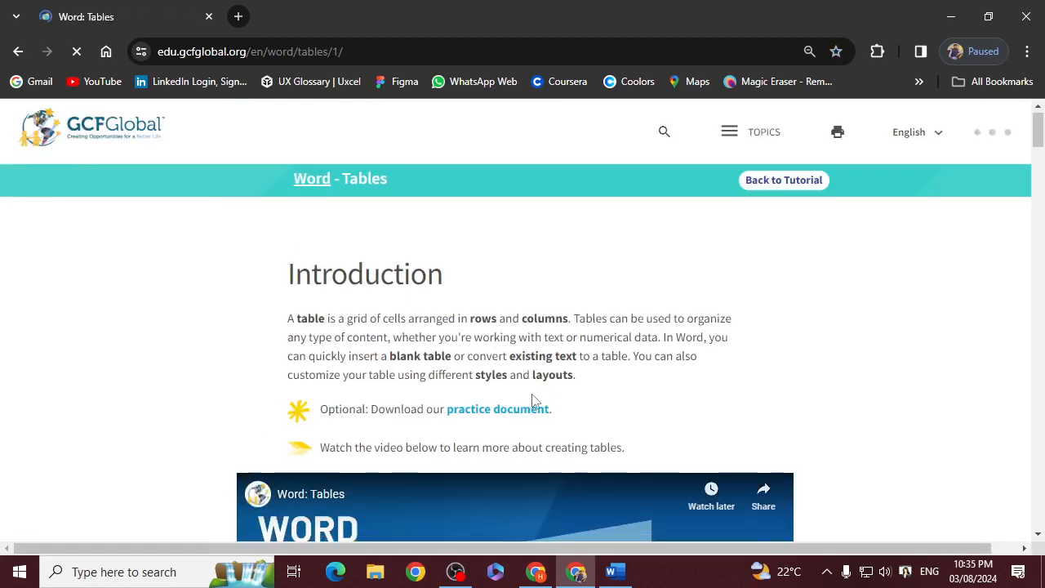
Download the Tables lesson's practice document, open it in Word and enable editing.
{"action": "scroll", "coordinate": [535, 401], "scroll_direction": "down", "scroll_amount": 1}
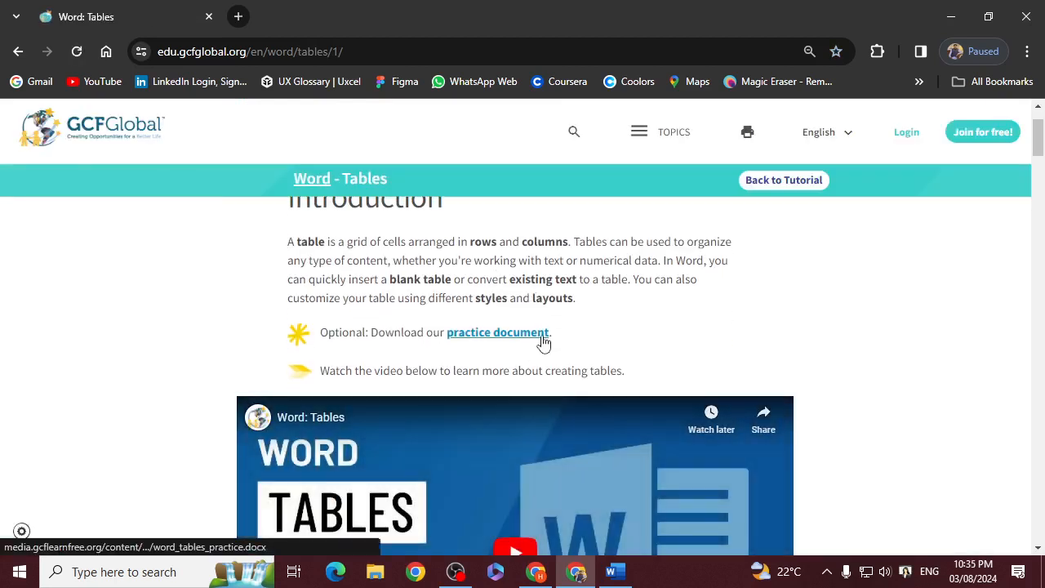
{"action": "left_click", "coordinate": [540, 338]}
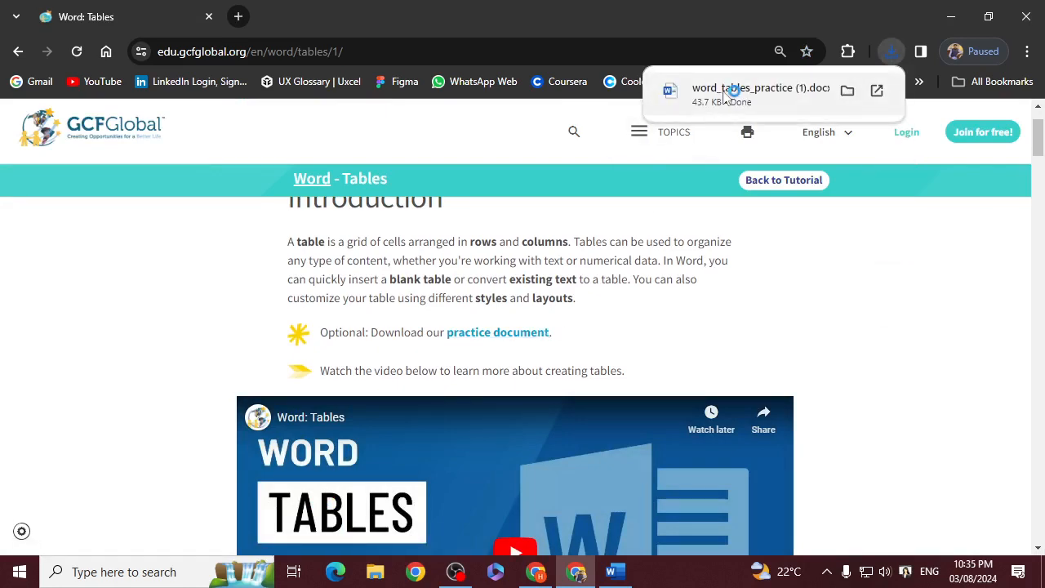
{"action": "left_click", "coordinate": [725, 92]}
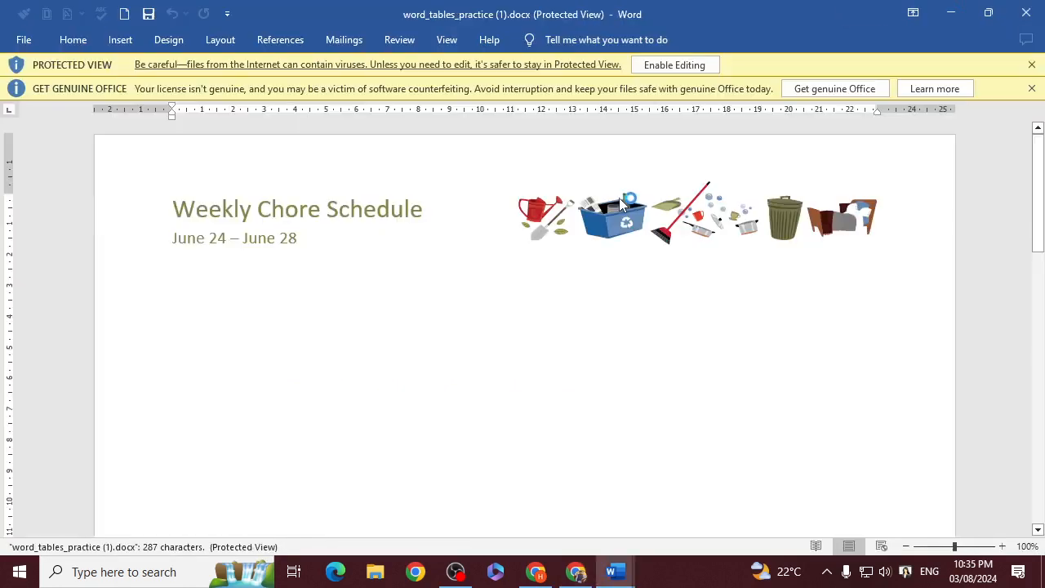
{"action": "left_click", "coordinate": [681, 70]}
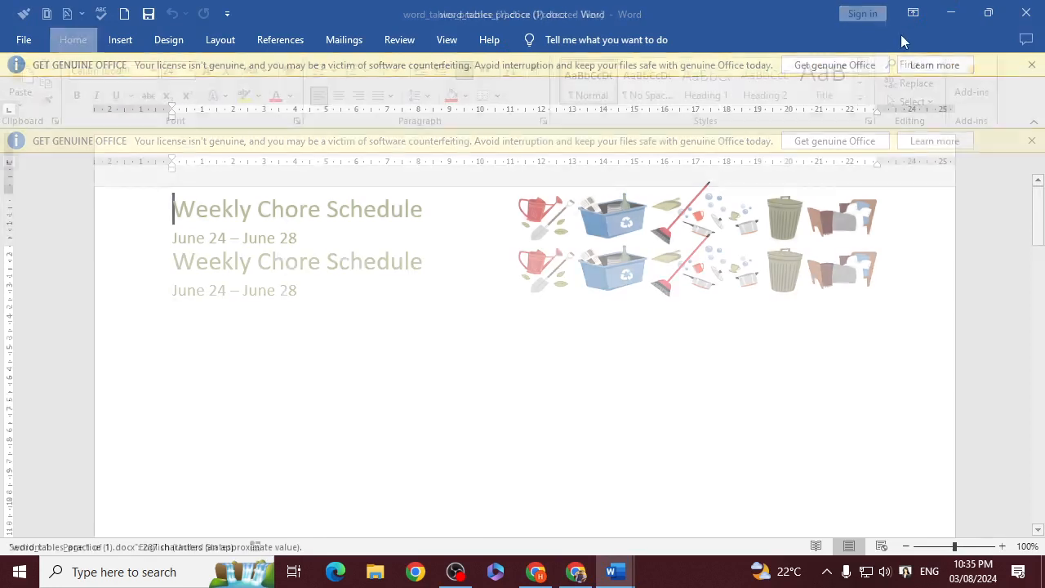
Minimize the practice document and close Document1 without saving its changes.
{"action": "left_click", "coordinate": [939, 23]}
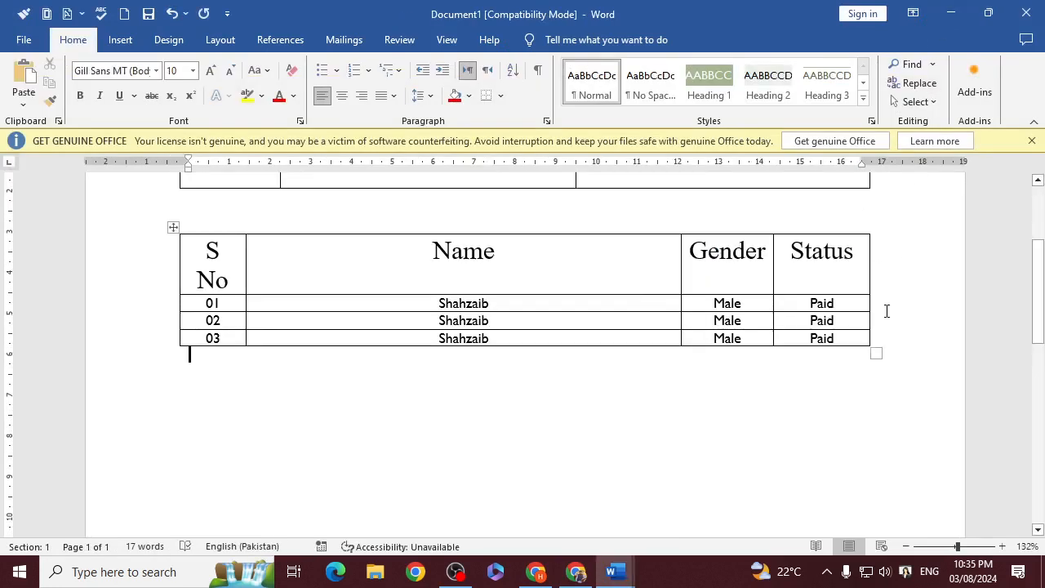
{"action": "scroll", "coordinate": [887, 307], "scroll_direction": "up", "scroll_amount": 1}
{"action": "left_click", "coordinate": [1026, 12]}
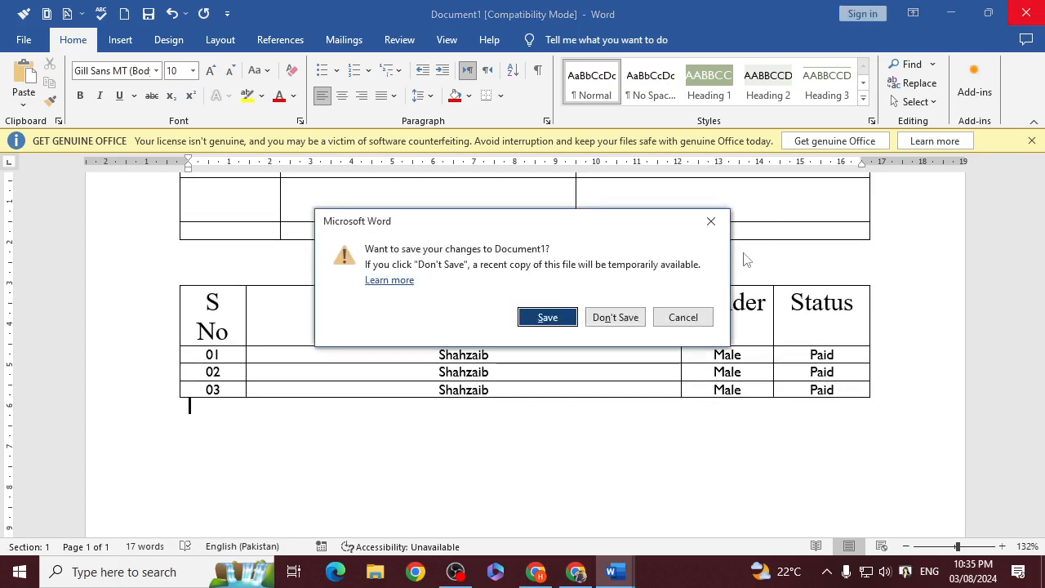
{"action": "left_click", "coordinate": [590, 323]}
Read the instructions for inserting a blank table in the GCFGlobal Tables lesson.
{"action": "scroll", "coordinate": [375, 380], "scroll_direction": "down", "scroll_amount": 4}
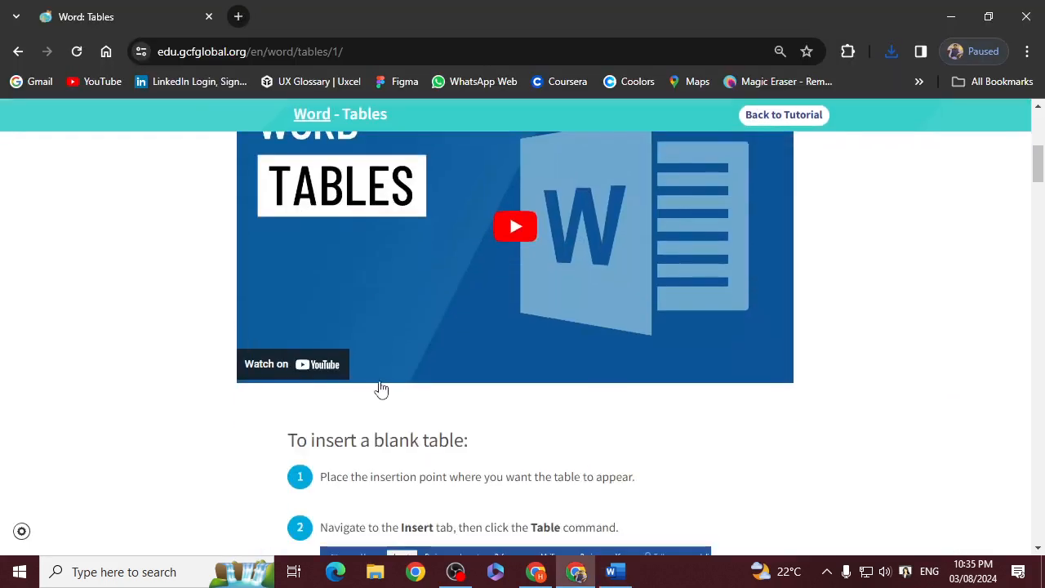
{"action": "scroll", "coordinate": [408, 416], "scroll_direction": "down", "scroll_amount": 2}
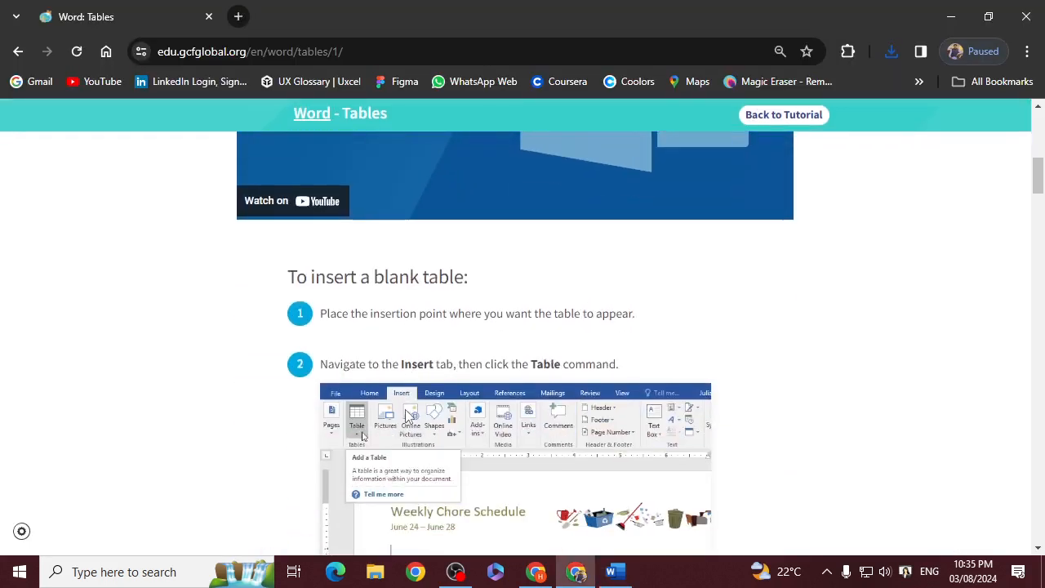
{"action": "scroll", "coordinate": [406, 417], "scroll_direction": "down", "scroll_amount": 1}
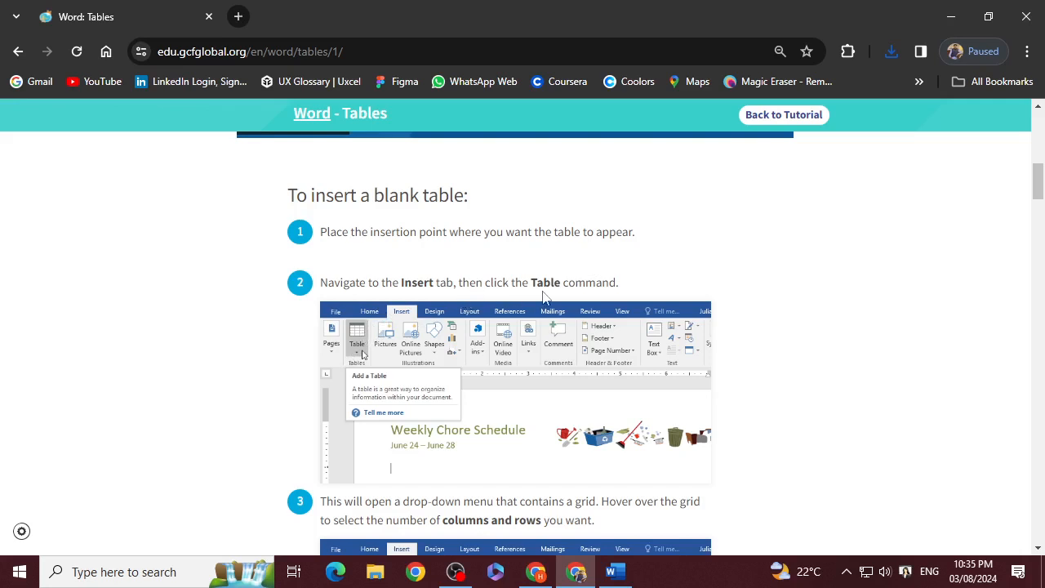
{"action": "scroll", "coordinate": [552, 342], "scroll_direction": "down", "scroll_amount": 2}
{"action": "scroll", "coordinate": [490, 351], "scroll_direction": "down", "scroll_amount": 1}
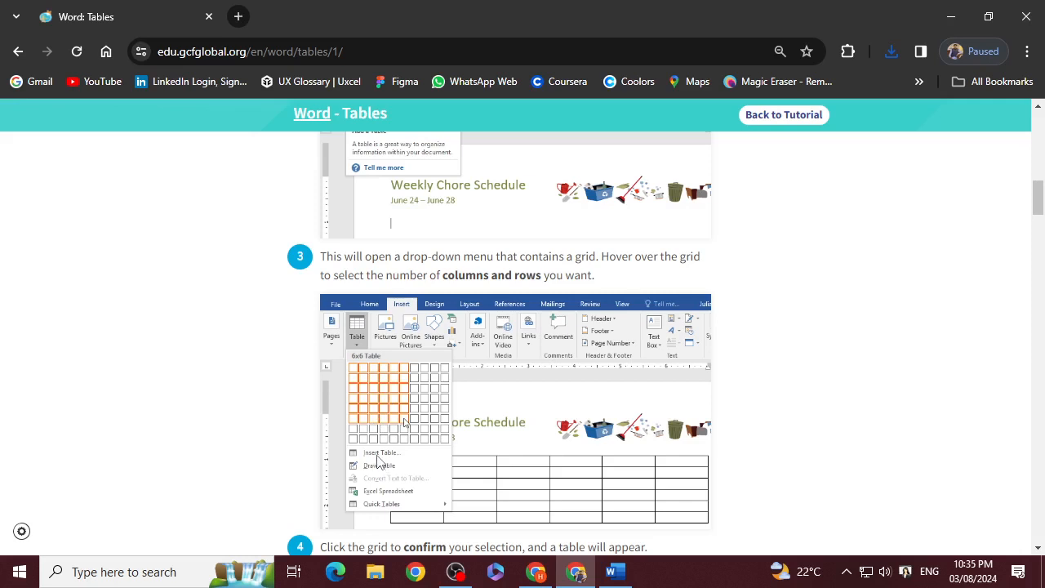
Switch to Word and draw a table about 21.5 by 4 cm below the date line, divided by two vertical lines and one horizontal line.
{"action": "left_click", "coordinate": [624, 578]}
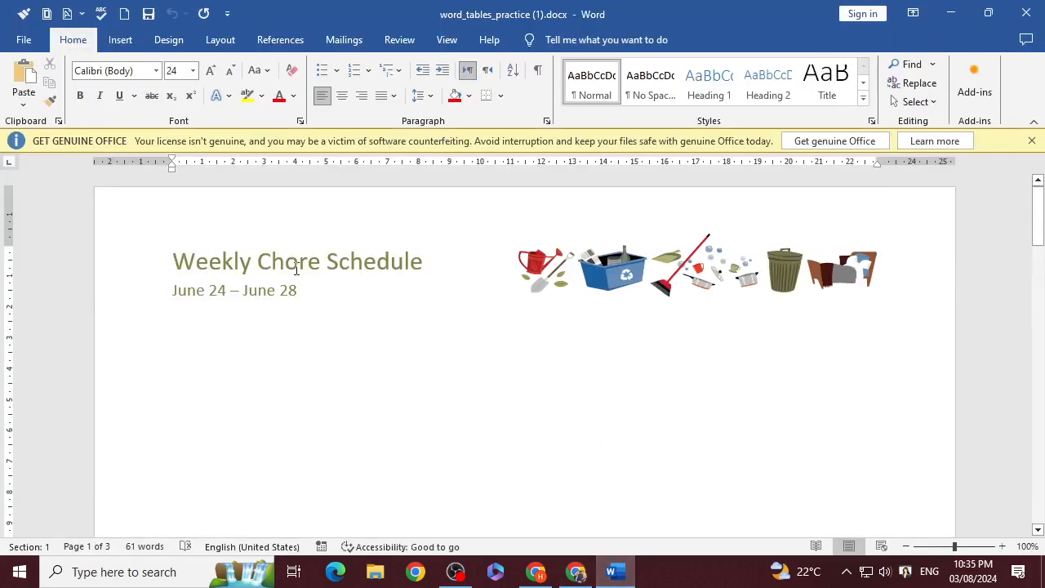
{"action": "left_click", "coordinate": [119, 40]}
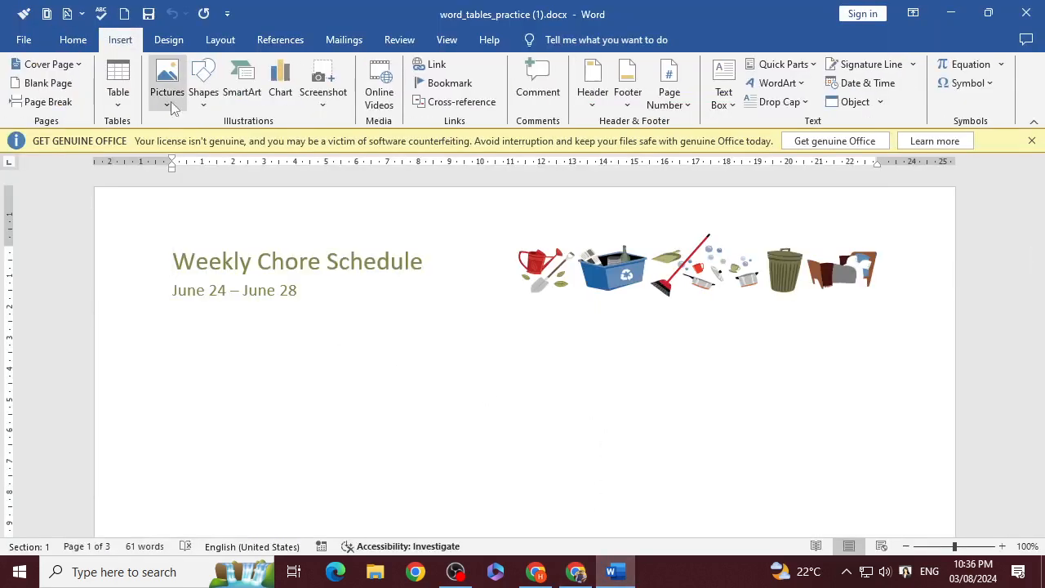
{"action": "left_click", "coordinate": [119, 104]}
{"action": "left_click", "coordinate": [152, 288]}
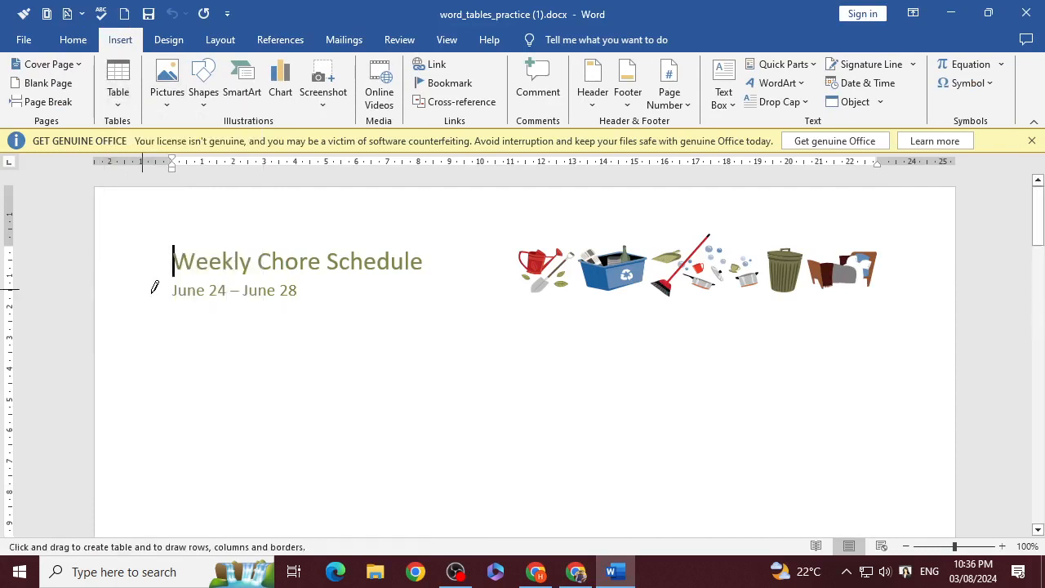
{"action": "mouse_move", "coordinate": [204, 369]}
{"action": "left_mouse_down"}
{"action": "mouse_move", "coordinate": [908, 371]}
{"action": "mouse_move", "coordinate": [865, 507]}
{"action": "left_mouse_up"}
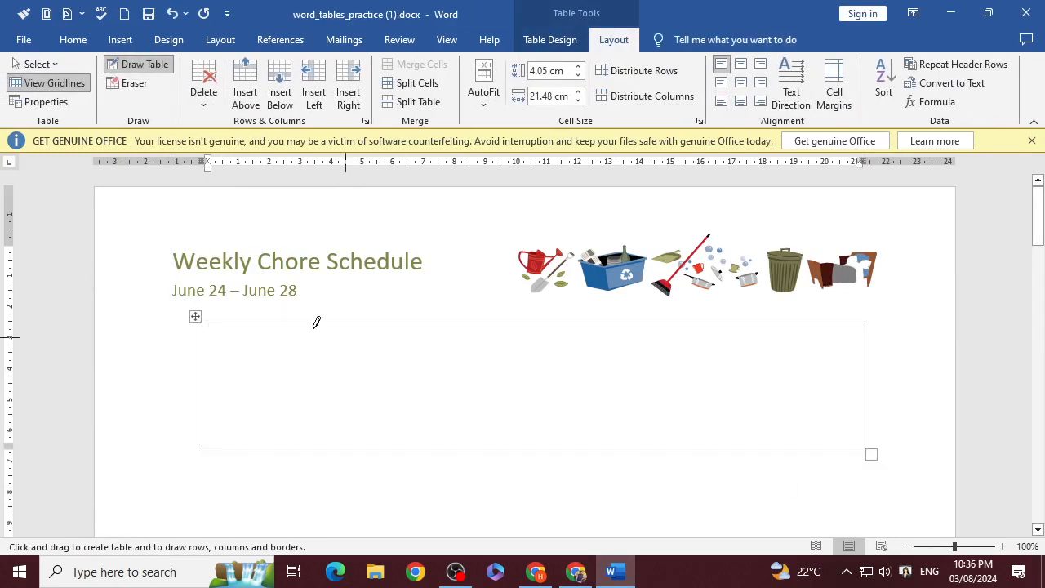
{"action": "left_click_drag", "start_coordinate": [288, 324], "coordinate": [278, 426]}
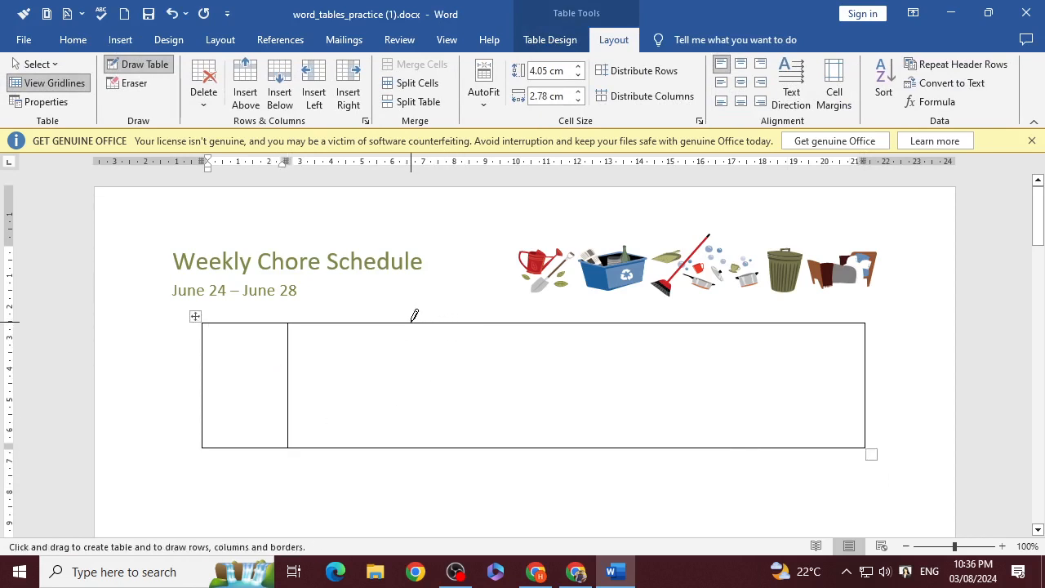
{"action": "left_click_drag", "start_coordinate": [412, 323], "coordinate": [399, 416]}
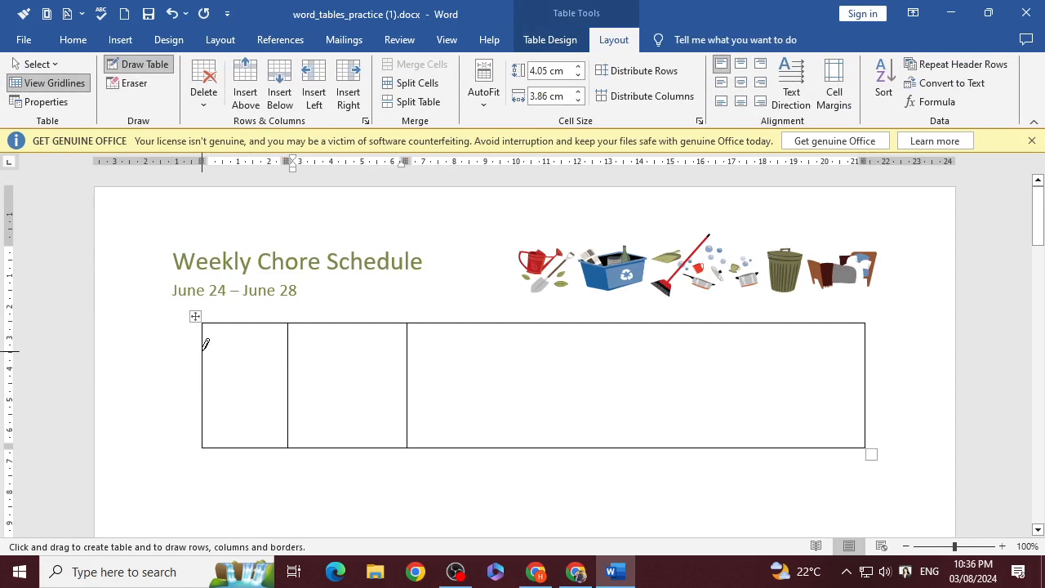
{"action": "left_click_drag", "start_coordinate": [205, 351], "coordinate": [717, 341]}
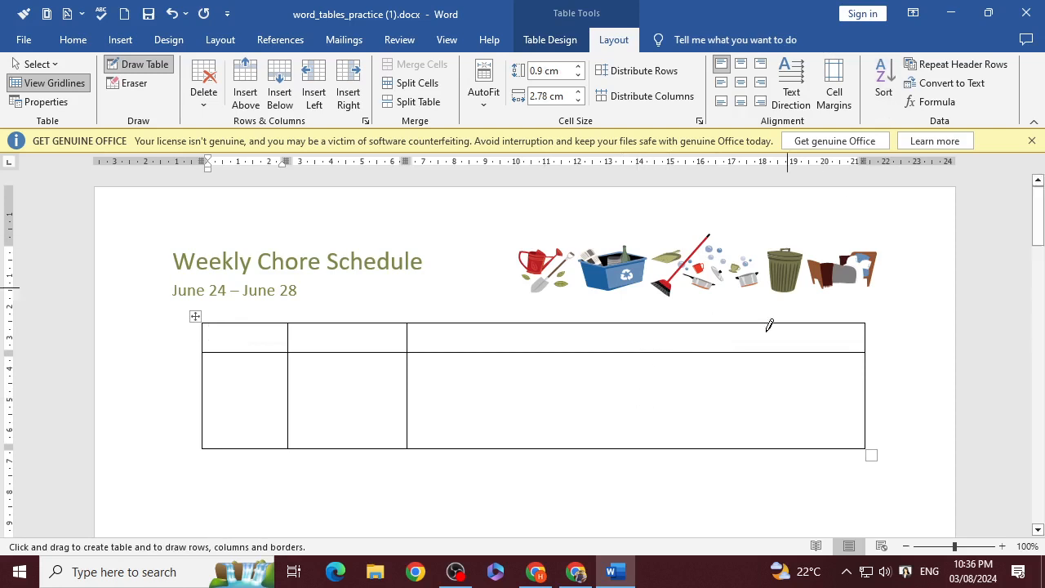
Undo the whole hand-drawn table and leave table drawing mode.
{"action": "key", "text": "ctrl+z"}
{"action": "key", "text": "ctrl+z"}
{"action": "key", "text": "ctrl+z"}
{"action": "key", "text": "ctrl+z"}
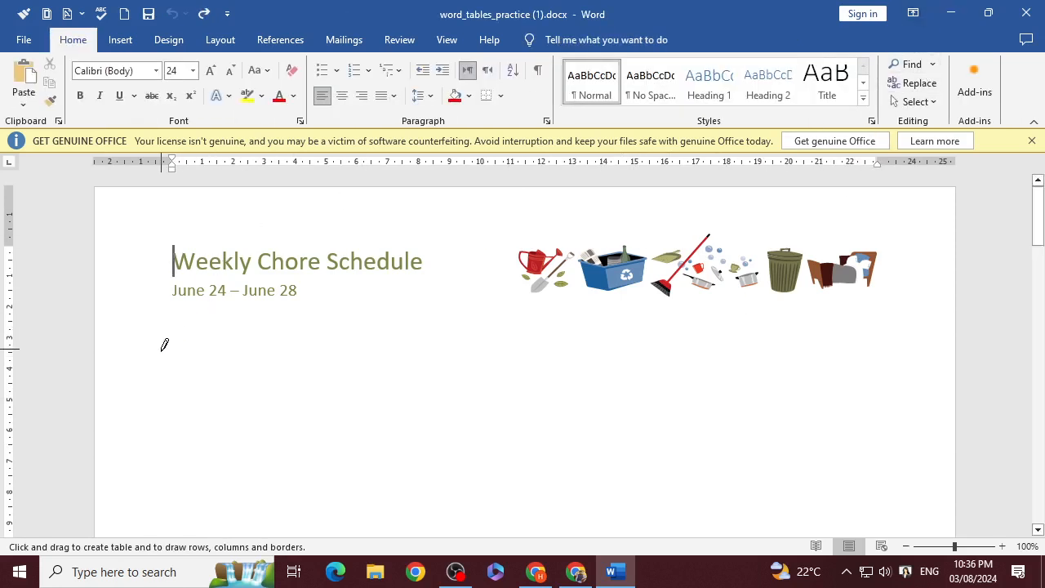
{"action": "key", "text": "Escape"}
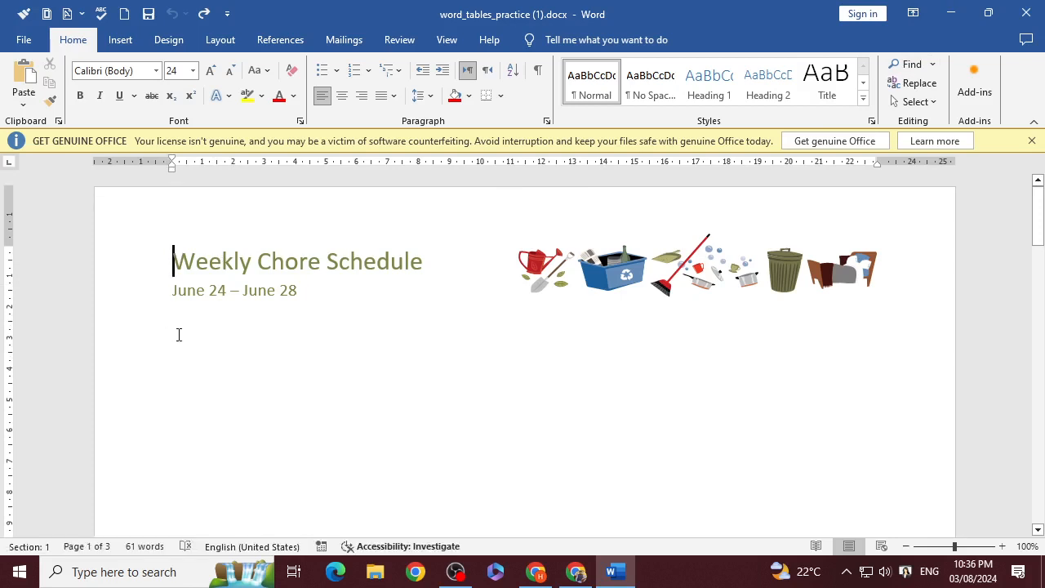
Insert a table with five columns and six rows on the empty line below the date.
{"action": "left_click", "coordinate": [179, 335]}
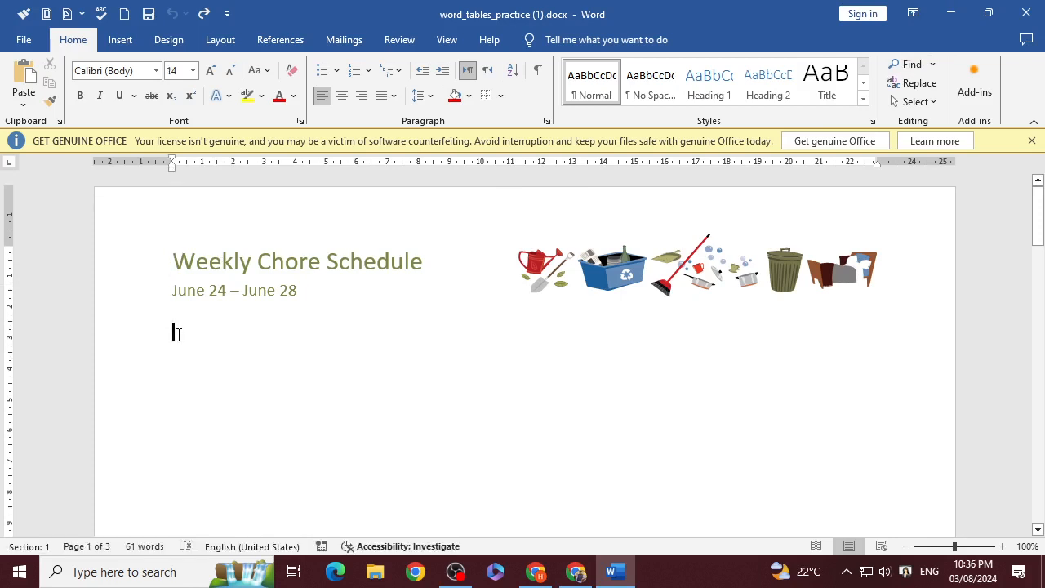
{"action": "left_click", "coordinate": [121, 40]}
{"action": "left_click", "coordinate": [118, 96]}
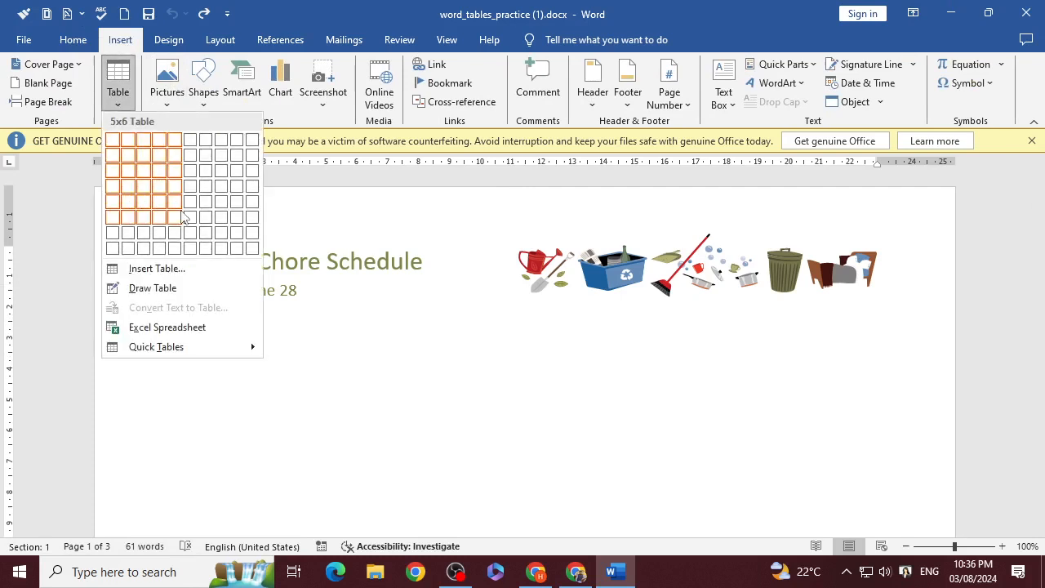
{"action": "left_click", "coordinate": [171, 227]}
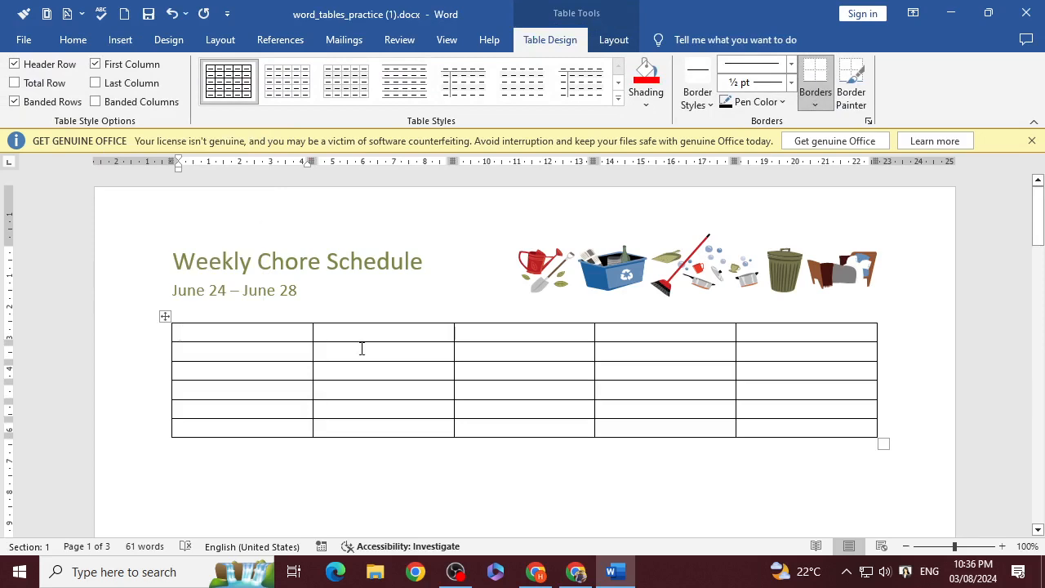
Return to the GCFGlobal lesson in Chrome and read the instructions for entering text in table cells.
{"action": "left_click", "coordinate": [535, 572]}
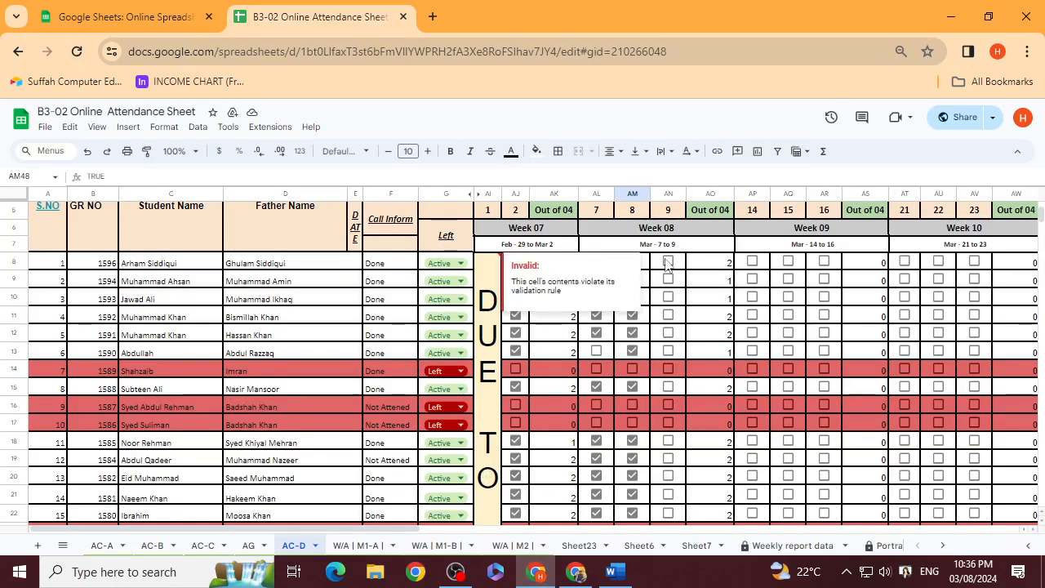
{"action": "left_click", "coordinate": [952, 17]}
{"action": "left_click", "coordinate": [952, 16]}
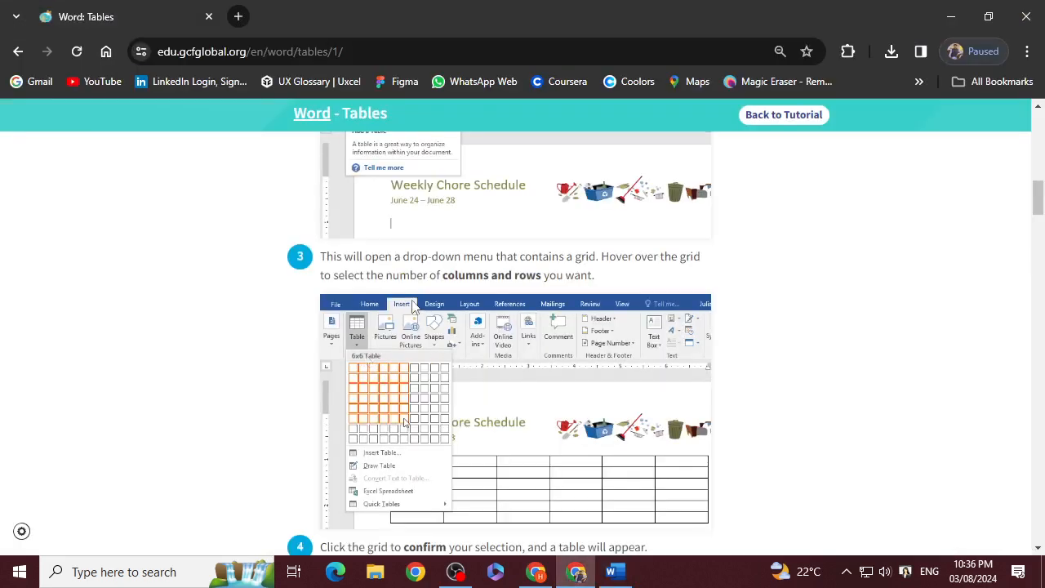
{"action": "scroll", "coordinate": [416, 307], "scroll_direction": "down", "scroll_amount": 1}
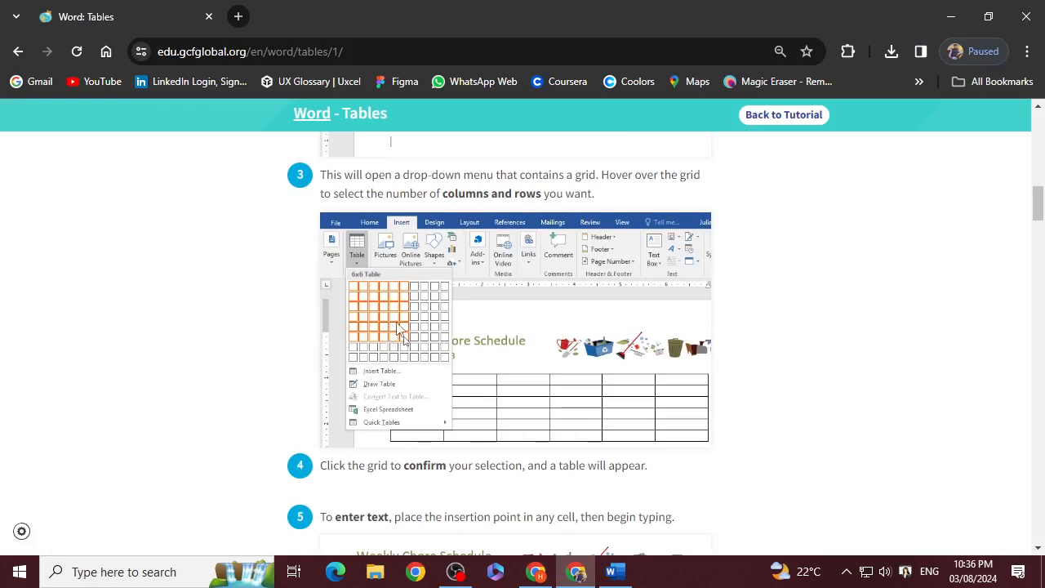
{"action": "scroll", "coordinate": [424, 402], "scroll_direction": "down", "scroll_amount": 3}
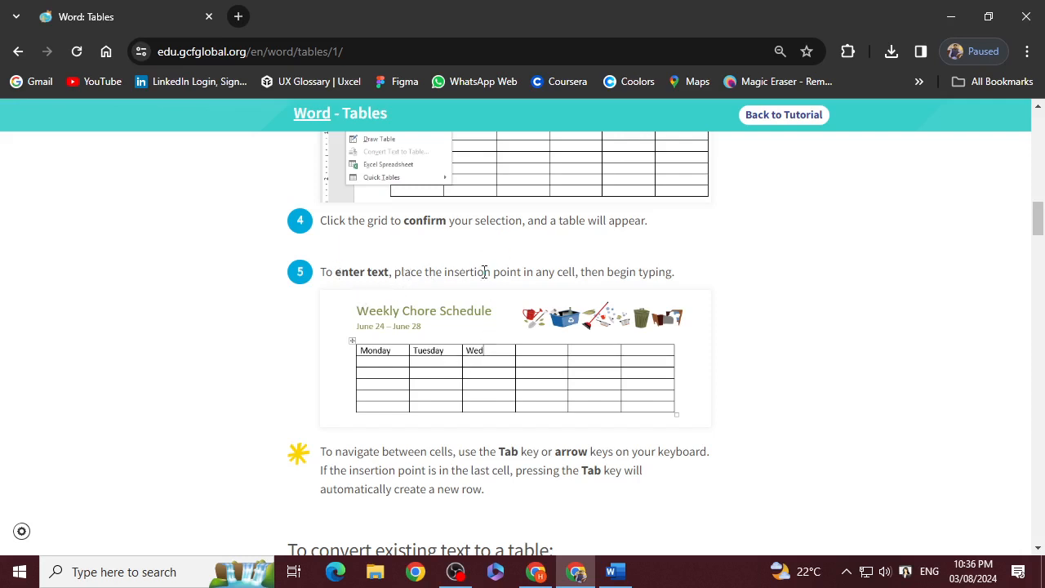
Switch to Word and enter Monday and Tuesday in the first two cells of the table's top row.
{"action": "left_click", "coordinate": [621, 573]}
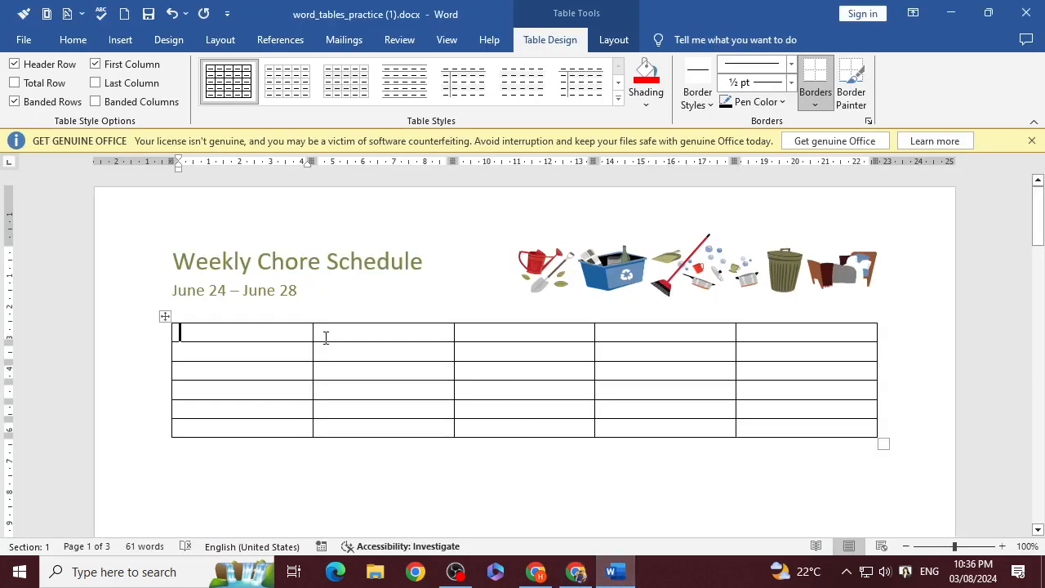
{"action": "type", "text": "Mond"}
{"action": "key", "text": "BackSpace"}
{"action": "type", "text": "nda"}
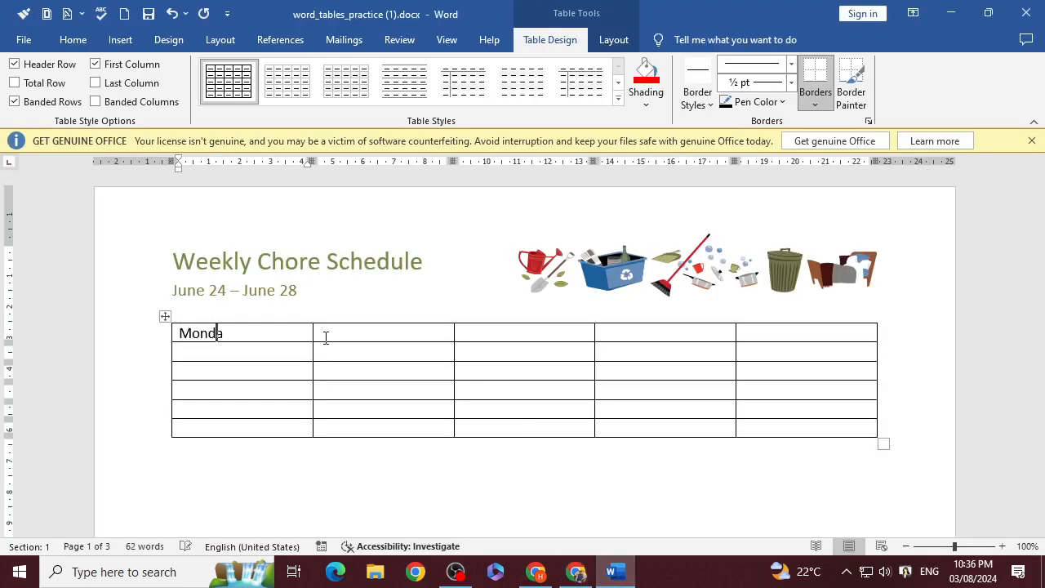
{"action": "type", "text": "y"}
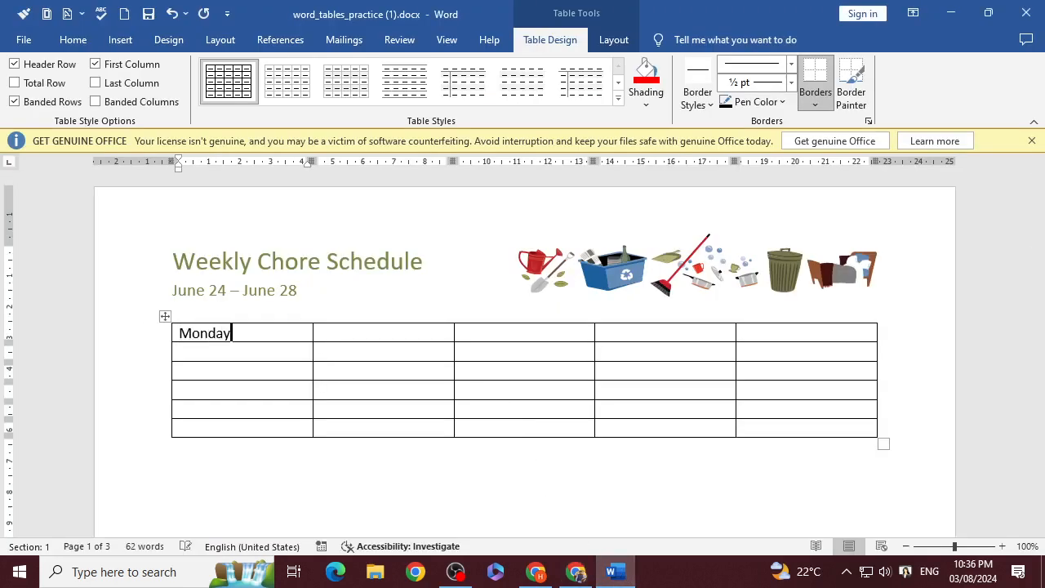
{"action": "left_click", "coordinate": [333, 334]}
{"action": "type", "text": "Tuesday"}
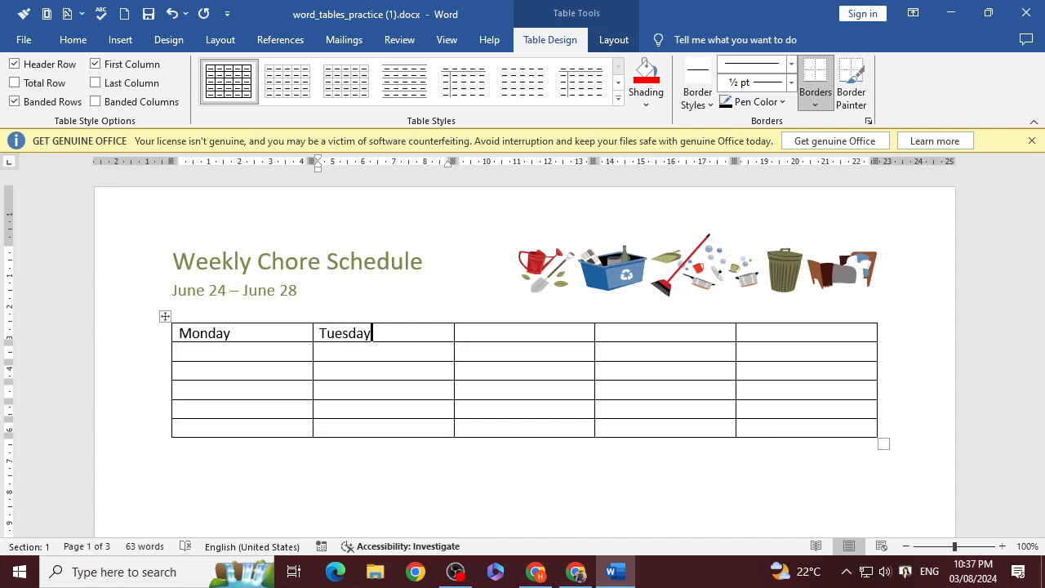
Enter Wednesday in the third cell of the table's top row.
{"action": "left_click", "coordinate": [462, 334]}
{"action": "type", "text": "Wedne"}
{"action": "type", "text": "sa"}
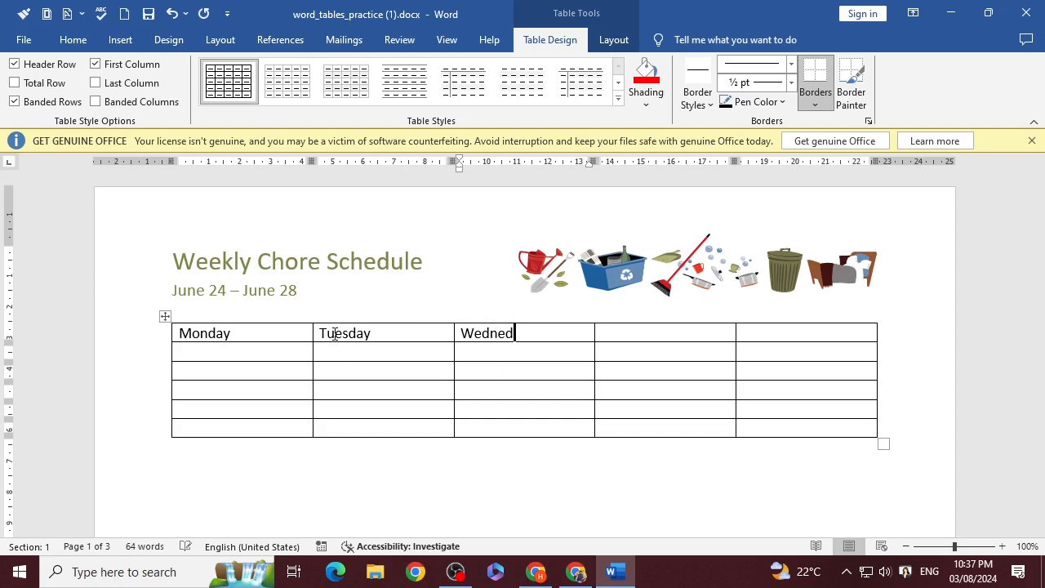
{"action": "key", "text": "BackSpace"}
{"action": "type", "text": "d"}
{"action": "key", "text": "Return"}
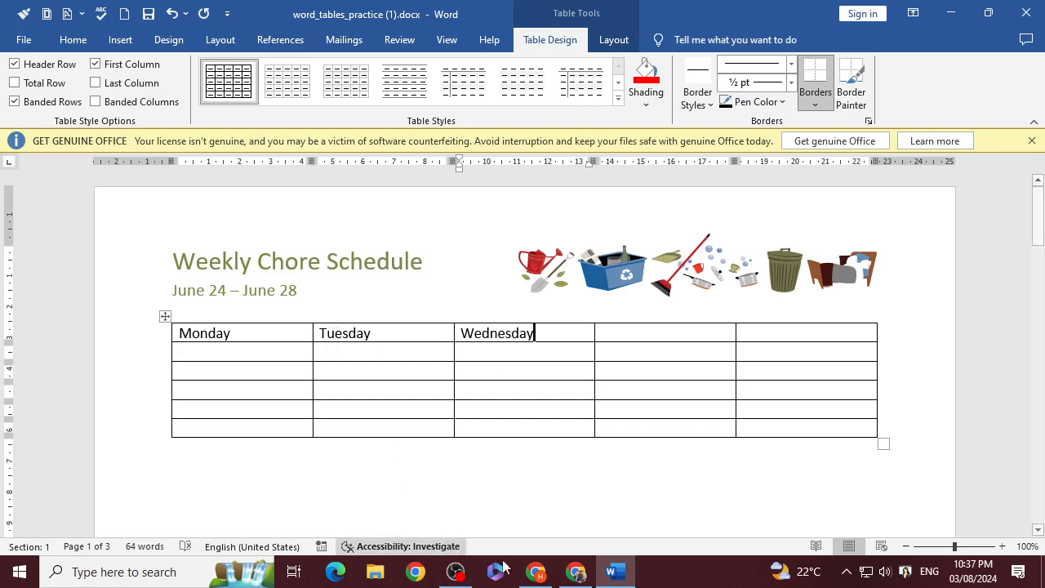
Switch to the GCFGlobal lesson in Chrome and read the steps for converting existing text to a table.
{"action": "left_click", "coordinate": [575, 572]}
{"action": "scroll", "coordinate": [506, 487], "scroll_direction": "down", "scroll_amount": 1}
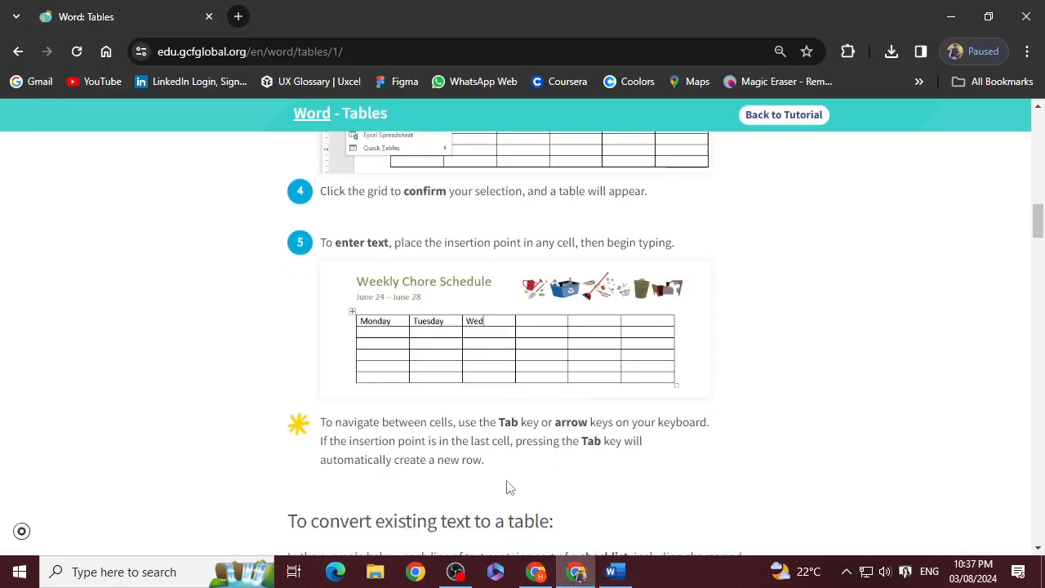
{"action": "scroll", "coordinate": [506, 488], "scroll_direction": "down", "scroll_amount": 2}
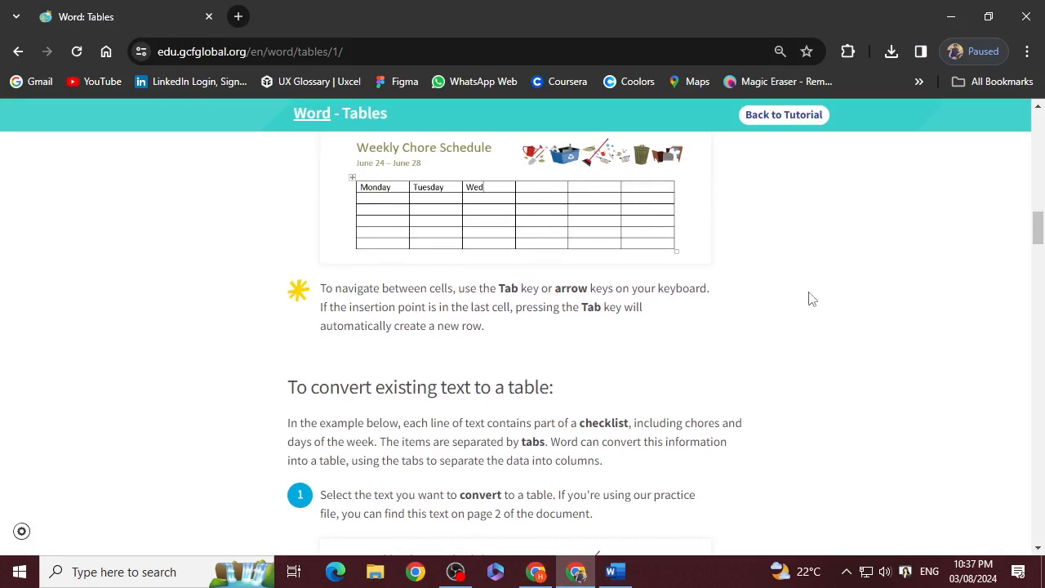
{"action": "scroll", "coordinate": [645, 382], "scroll_direction": "down", "scroll_amount": 2}
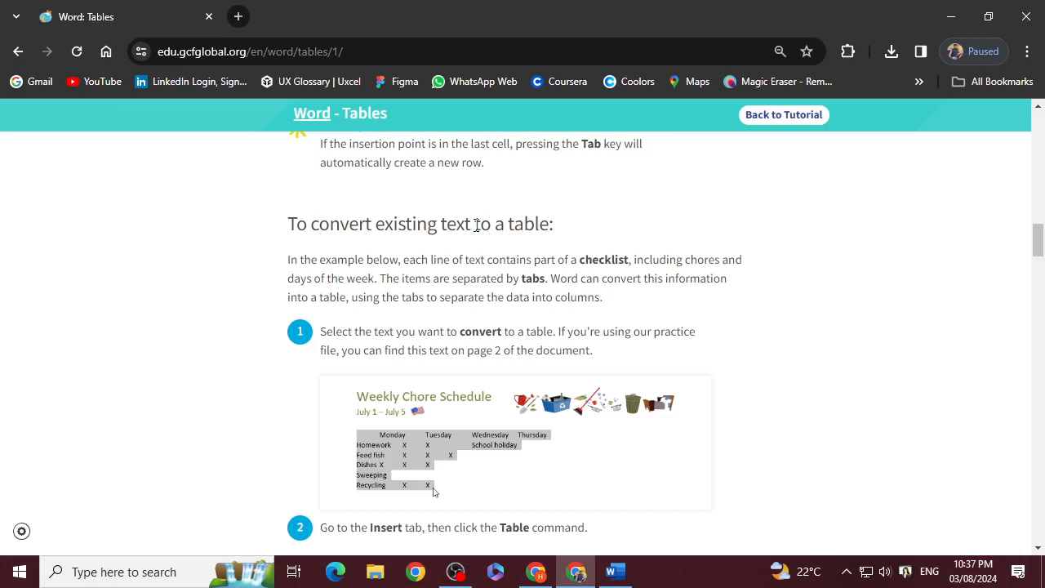
{"action": "scroll", "coordinate": [436, 283], "scroll_direction": "down", "scroll_amount": 2}
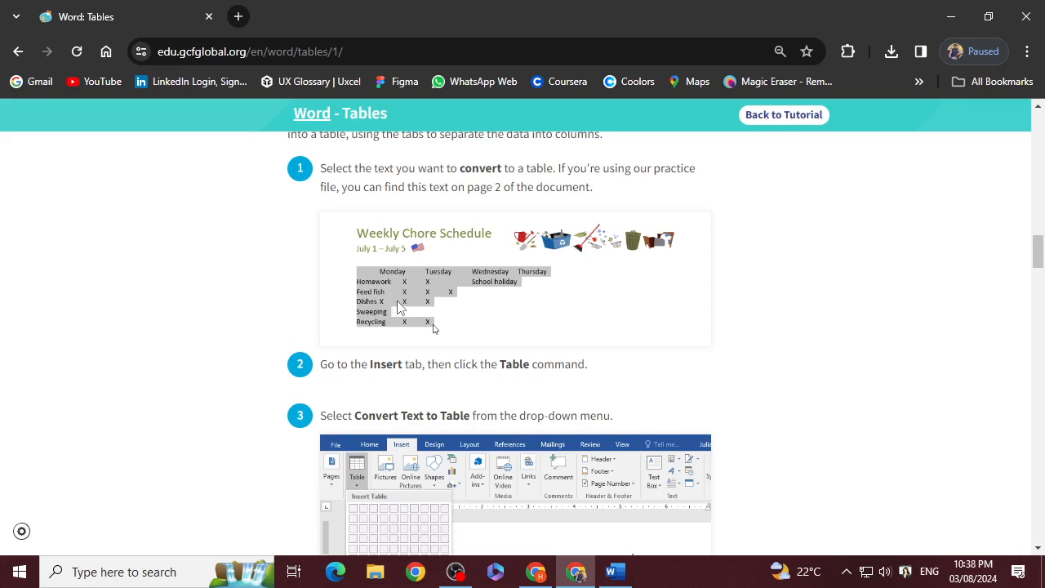
{"action": "scroll", "coordinate": [398, 306], "scroll_direction": "up", "scroll_amount": 1}
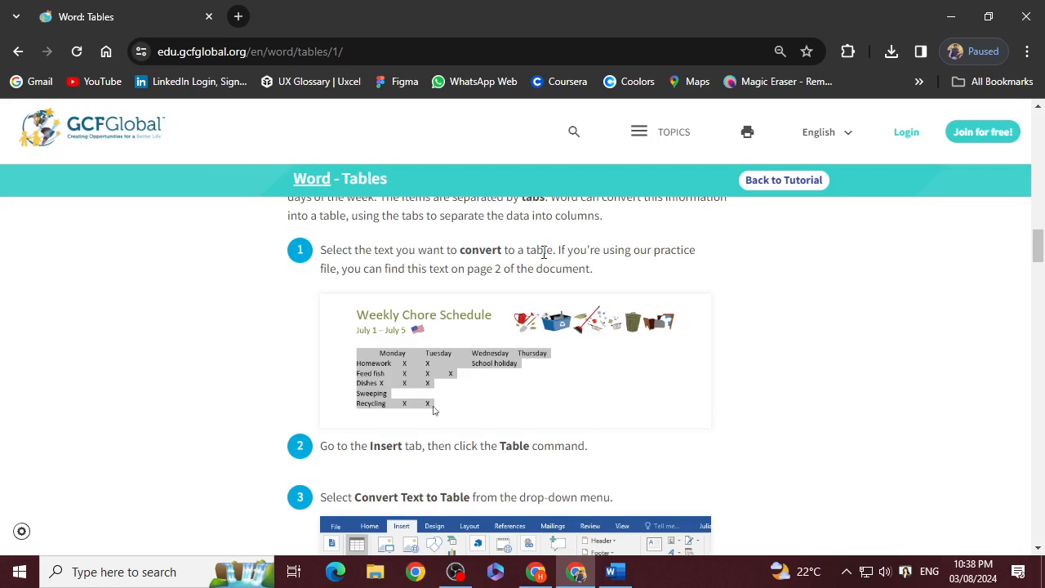
{"action": "scroll", "coordinate": [544, 253], "scroll_direction": "down", "scroll_amount": 1}
{"action": "scroll", "coordinate": [479, 376], "scroll_direction": "down", "scroll_amount": 1}
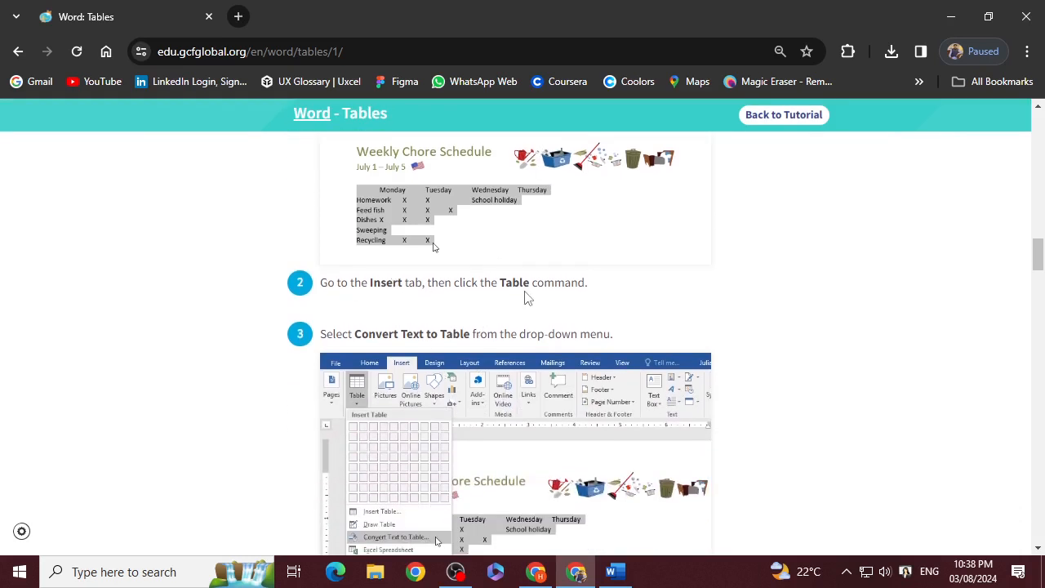
{"action": "scroll", "coordinate": [527, 299], "scroll_direction": "down", "scroll_amount": 1}
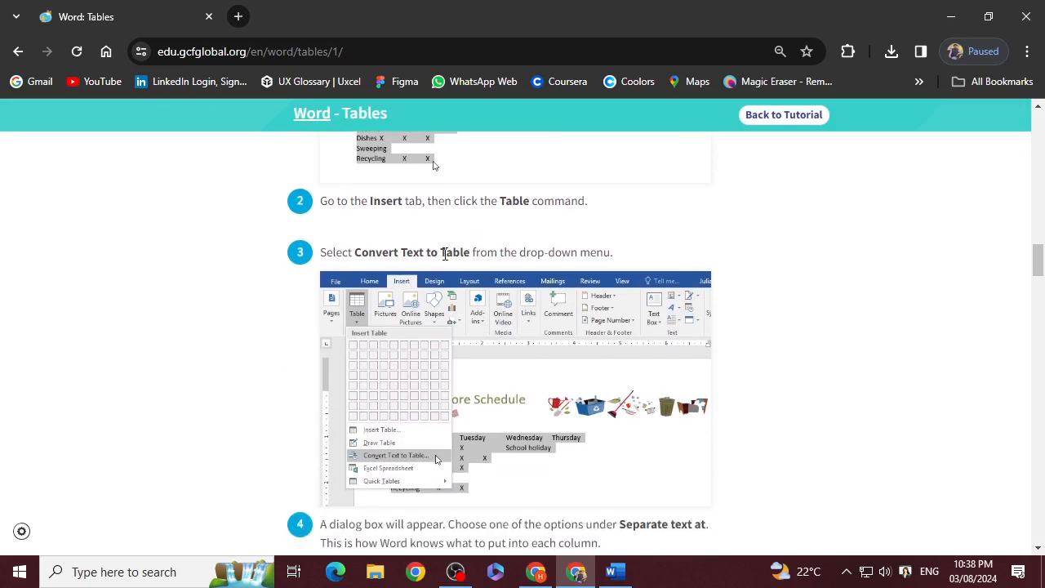
{"action": "scroll", "coordinate": [454, 260], "scroll_direction": "down", "scroll_amount": 4}
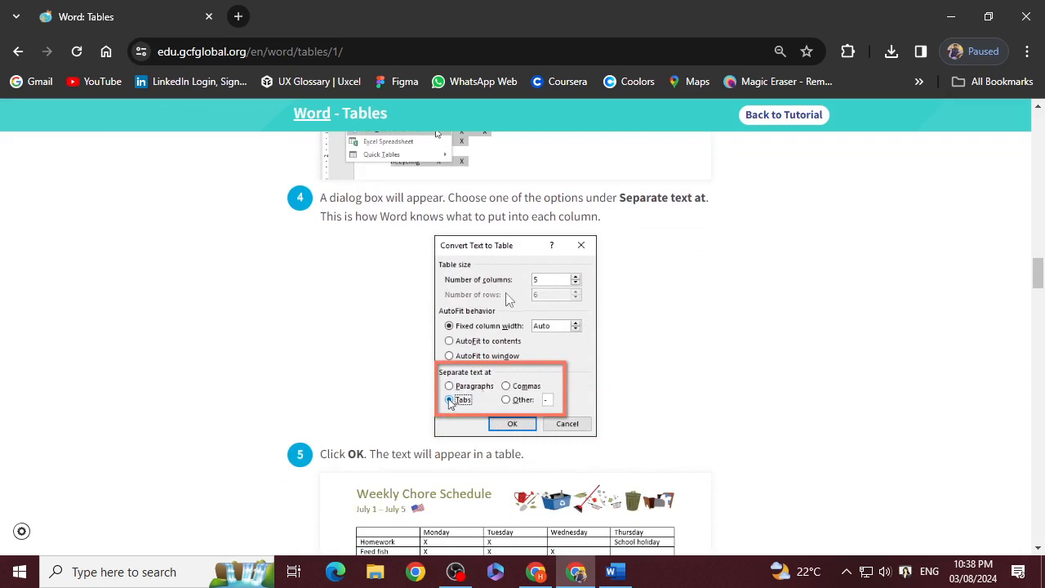
{"action": "scroll", "coordinate": [373, 308], "scroll_direction": "up", "scroll_amount": 3}
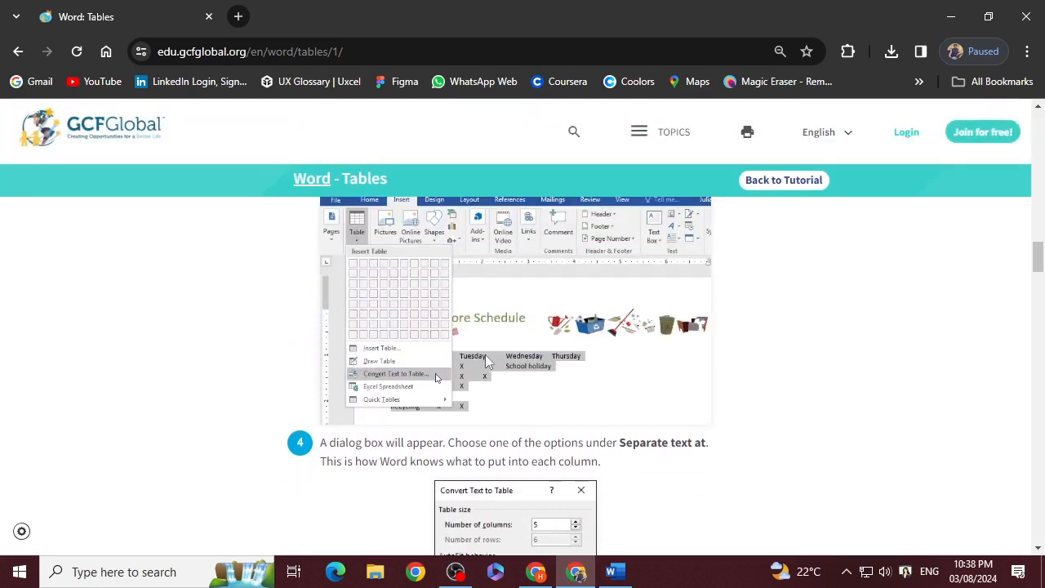
{"action": "scroll", "coordinate": [485, 354], "scroll_direction": "down", "scroll_amount": 2}
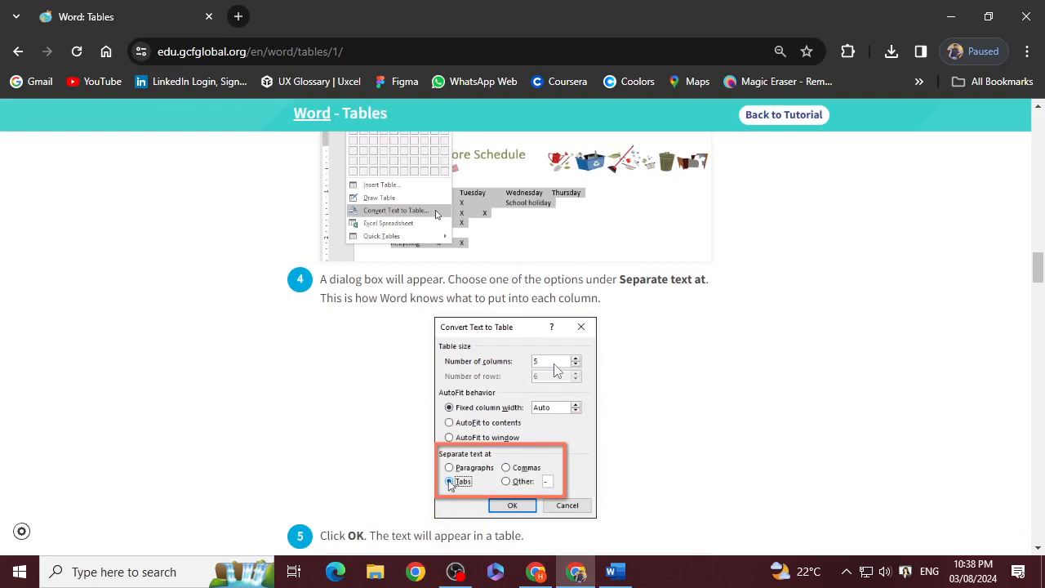
Switch to Word and go to the July 1 – July 5 chore schedule on page 2.
{"action": "left_click", "coordinate": [614, 572]}
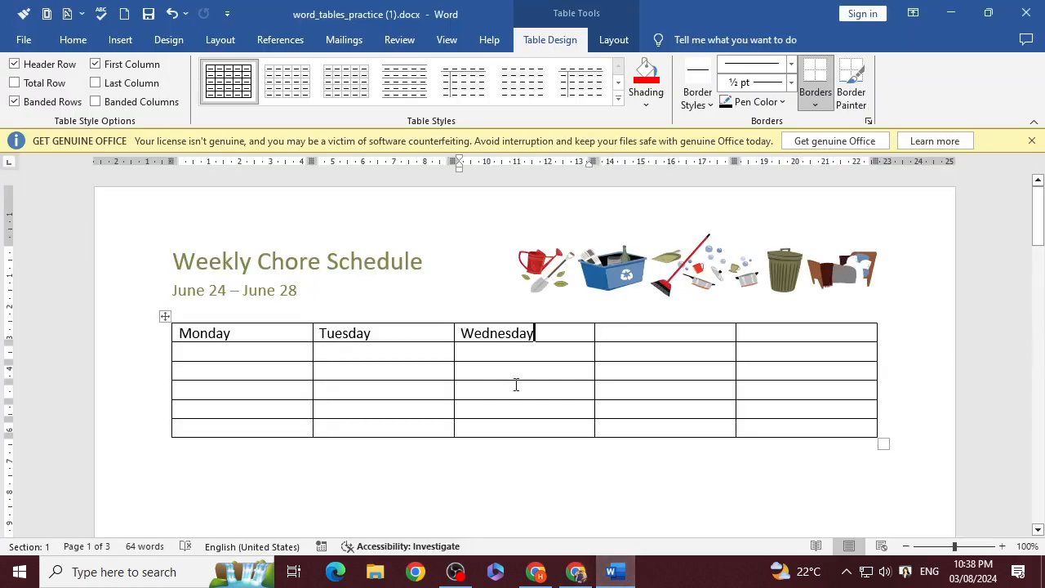
{"action": "scroll", "coordinate": [460, 438], "scroll_direction": "down", "scroll_amount": 12}
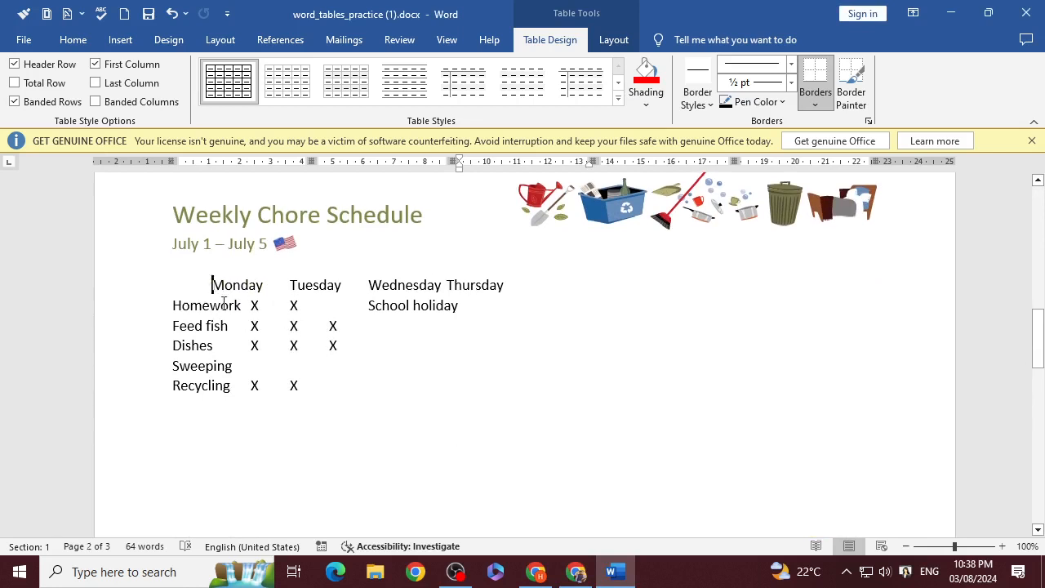
{"action": "left_click_drag", "start_coordinate": [212, 285], "coordinate": [389, 406]}
{"action": "left_click_drag", "start_coordinate": [496, 398], "coordinate": [511, 389]}
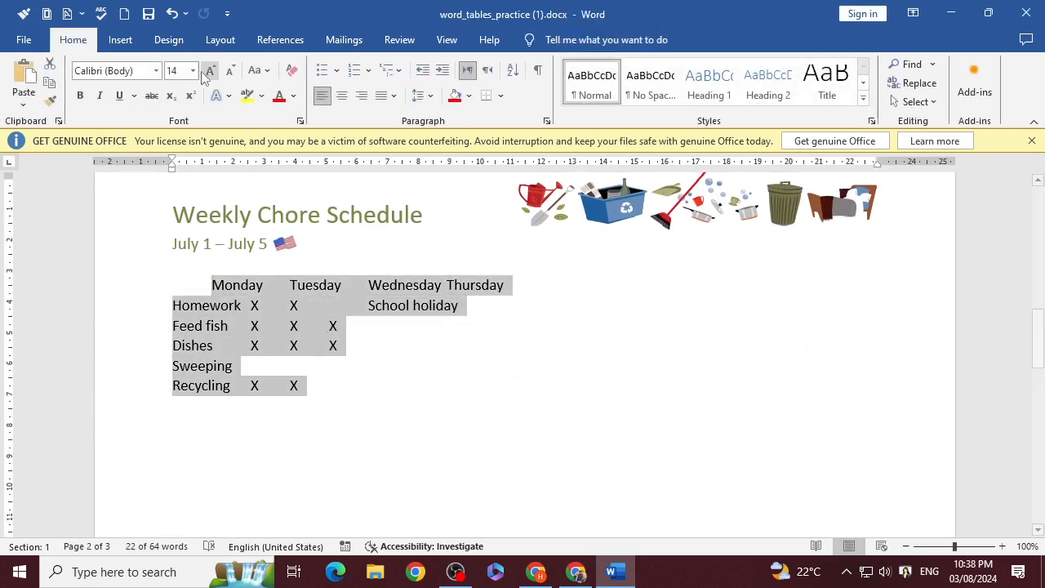
{"action": "left_click", "coordinate": [120, 39]}
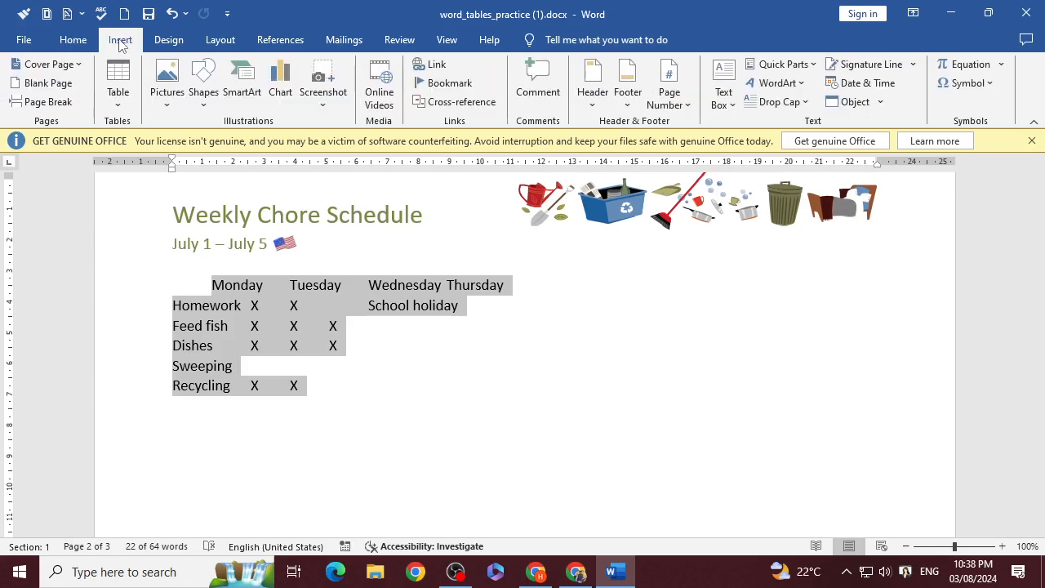
{"action": "left_click", "coordinate": [117, 97]}
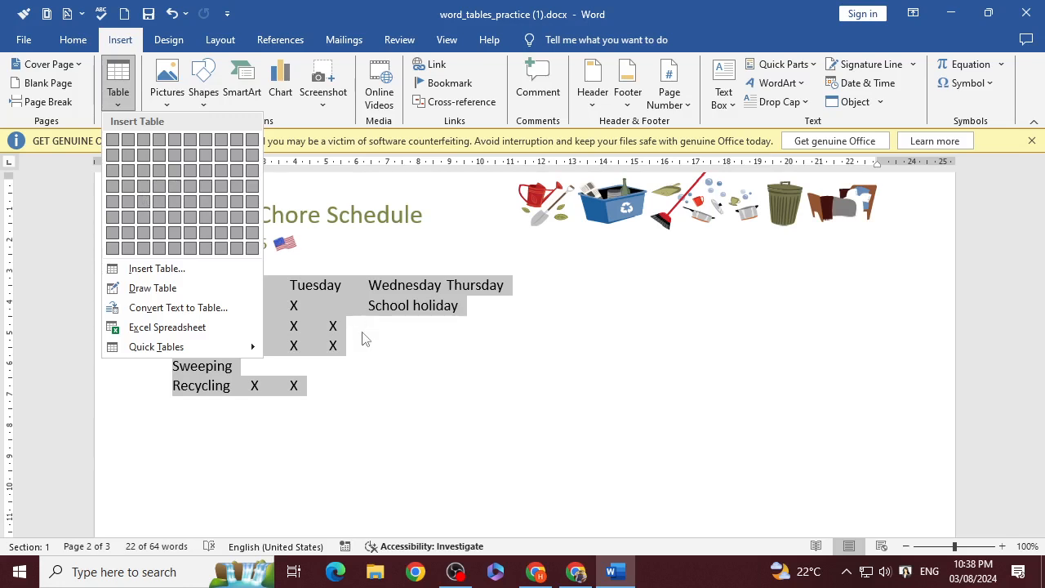
{"action": "left_click", "coordinate": [378, 458]}
{"action": "left_click", "coordinate": [276, 443]}
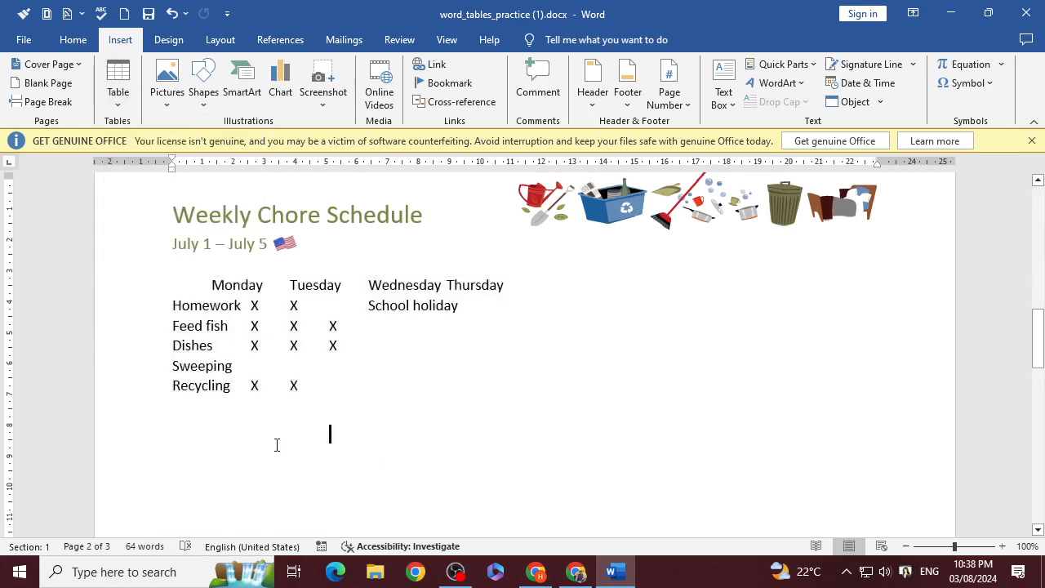
{"action": "left_click", "coordinate": [118, 86]}
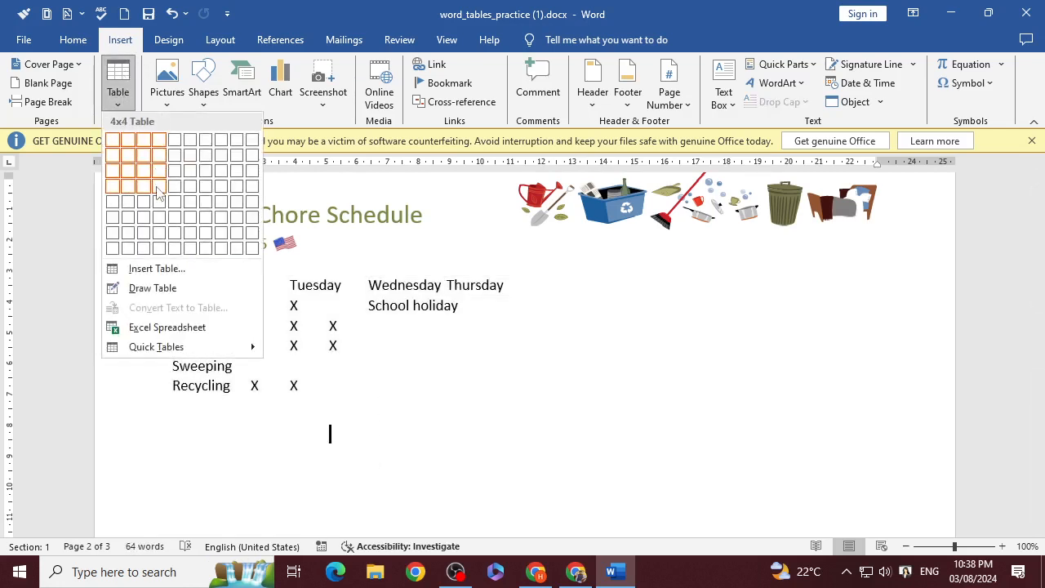
{"action": "left_click", "coordinate": [357, 378]}
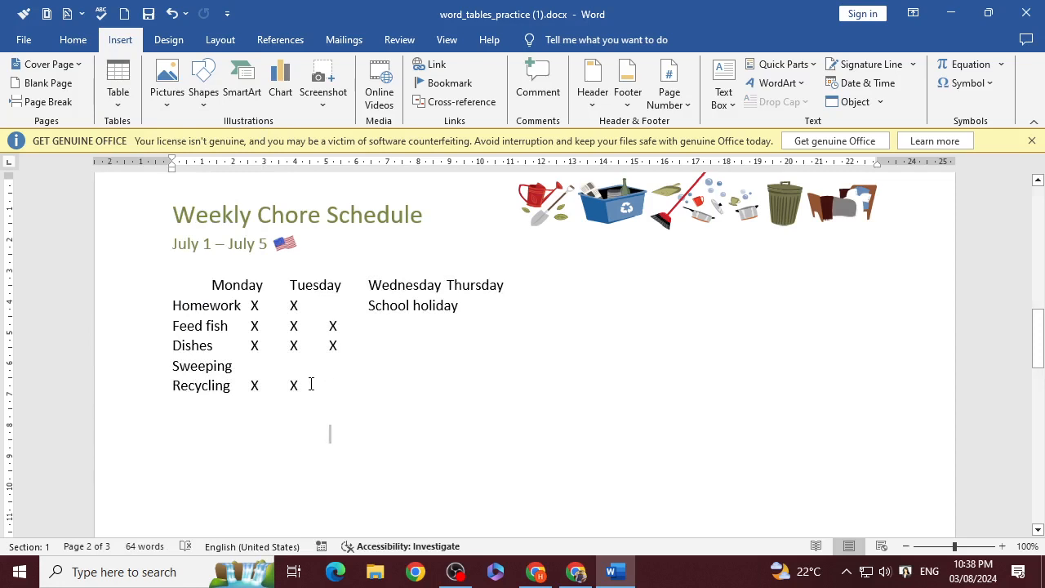
Convert the chore checklist text from Monday through the Recycling line into a table with 5 columns, separating text at tabs.
{"action": "left_click_drag", "start_coordinate": [310, 383], "coordinate": [205, 282]}
{"action": "left_click", "coordinate": [118, 86]}
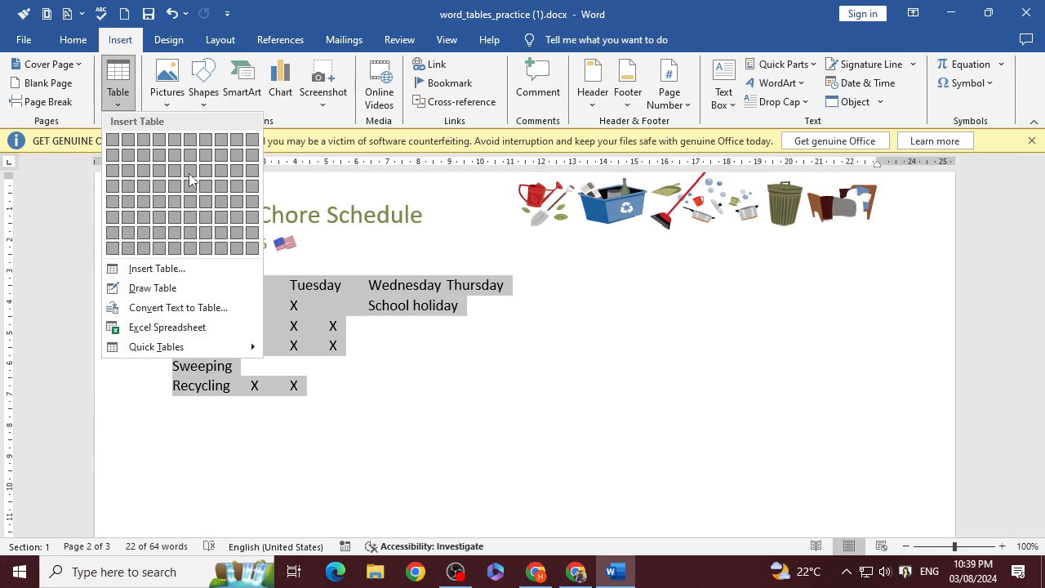
{"action": "left_click", "coordinate": [183, 312]}
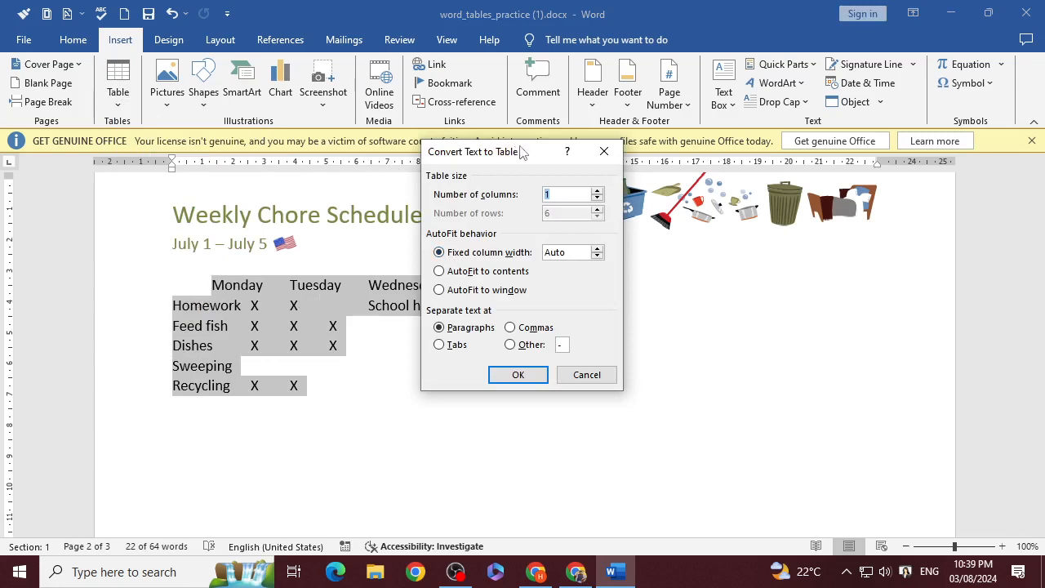
{"action": "left_click_drag", "start_coordinate": [518, 150], "coordinate": [721, 276]}
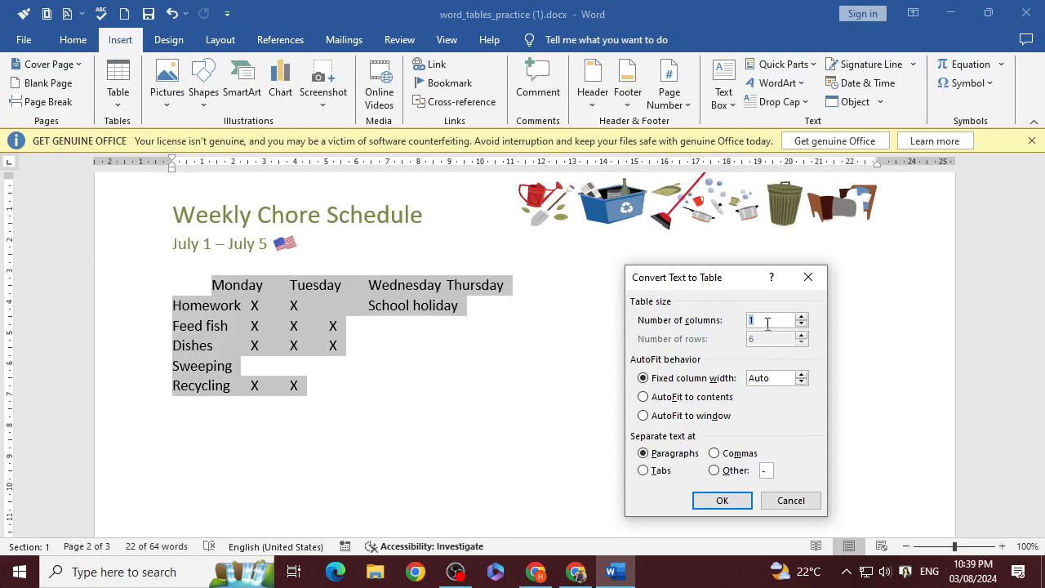
{"action": "type", "text": "5"}
{"action": "left_click", "coordinate": [644, 472]}
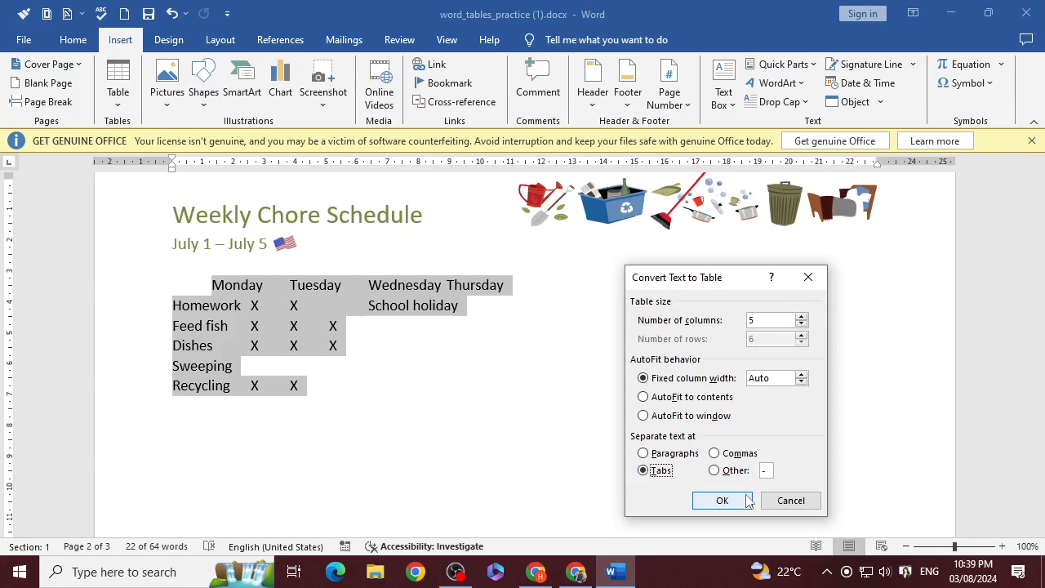
{"action": "left_click", "coordinate": [721, 501]}
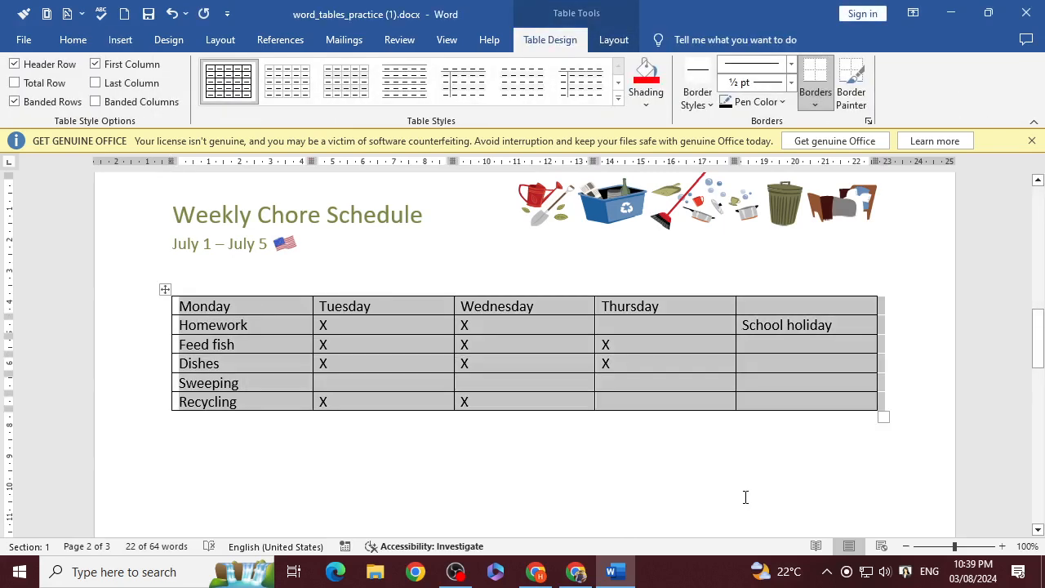
{"action": "left_click", "coordinate": [745, 498]}
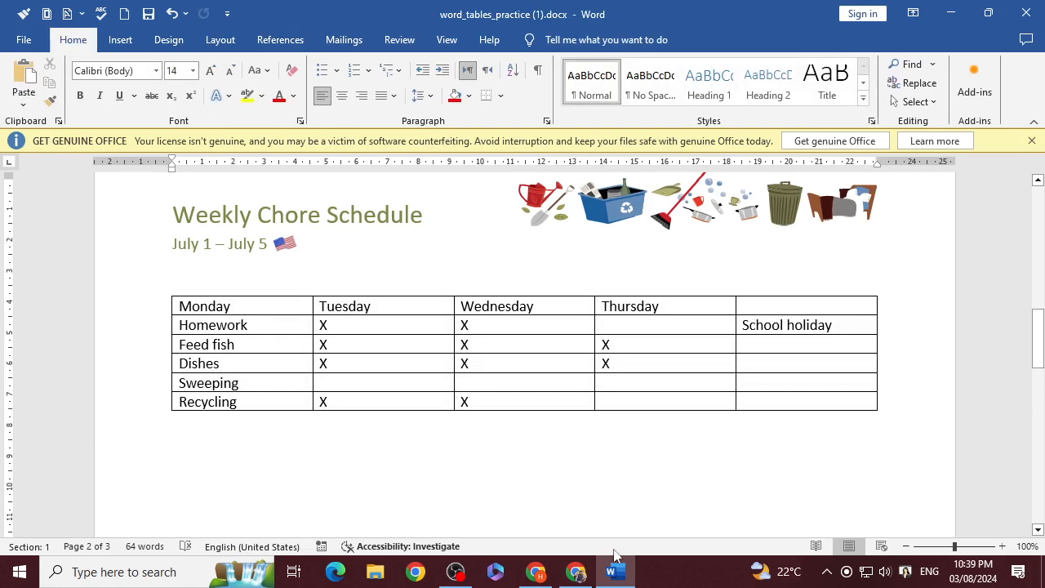
Return to the lesson in Chrome, review the example of the converted table and read how to add a row or column.
{"action": "left_click", "coordinate": [577, 573]}
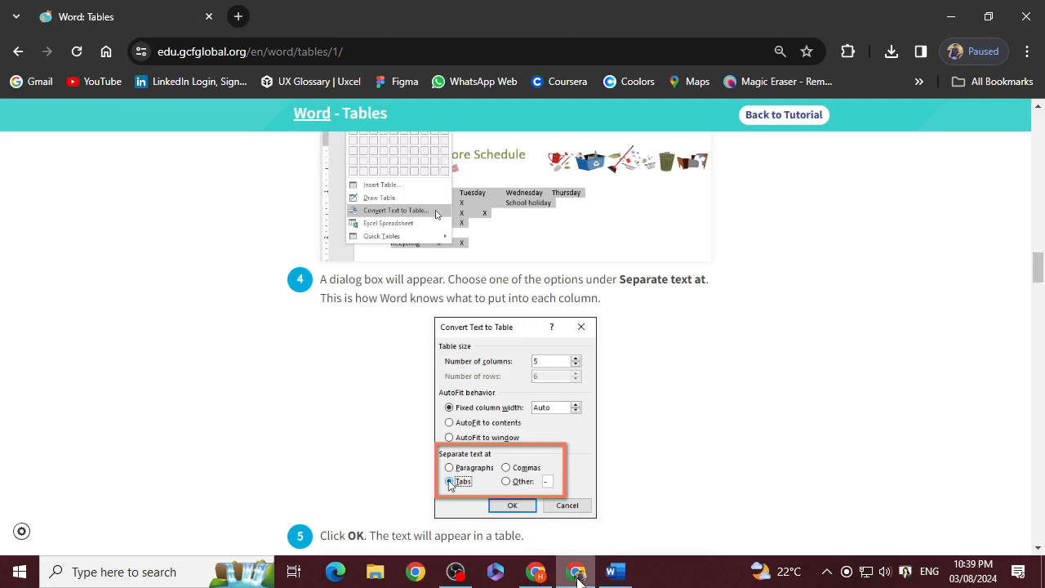
{"action": "scroll", "coordinate": [684, 494], "scroll_direction": "down", "scroll_amount": 3}
{"action": "scroll", "coordinate": [618, 428], "scroll_direction": "up", "scroll_amount": 3}
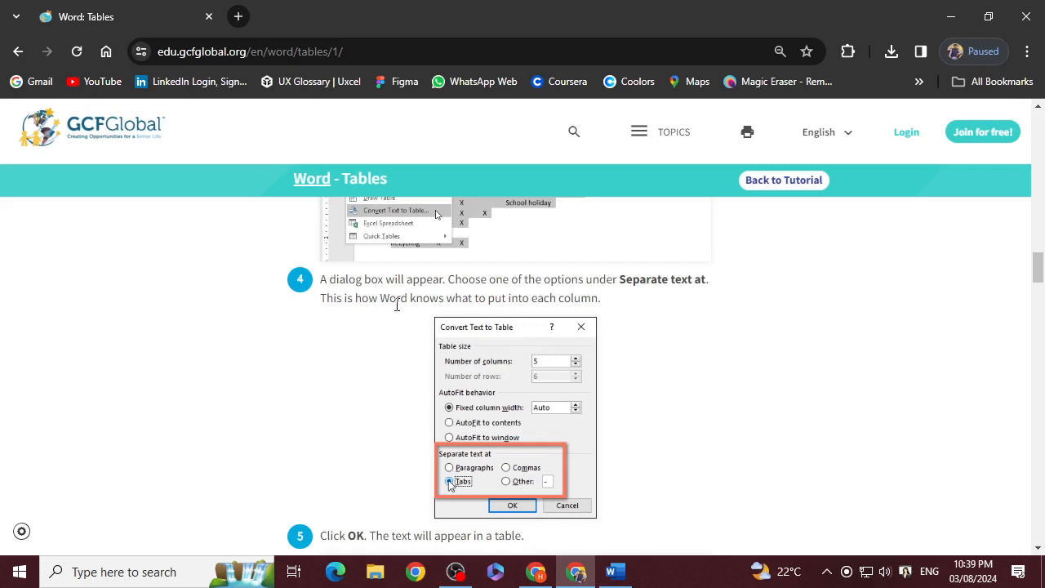
{"action": "scroll", "coordinate": [501, 323], "scroll_direction": "down", "scroll_amount": 3}
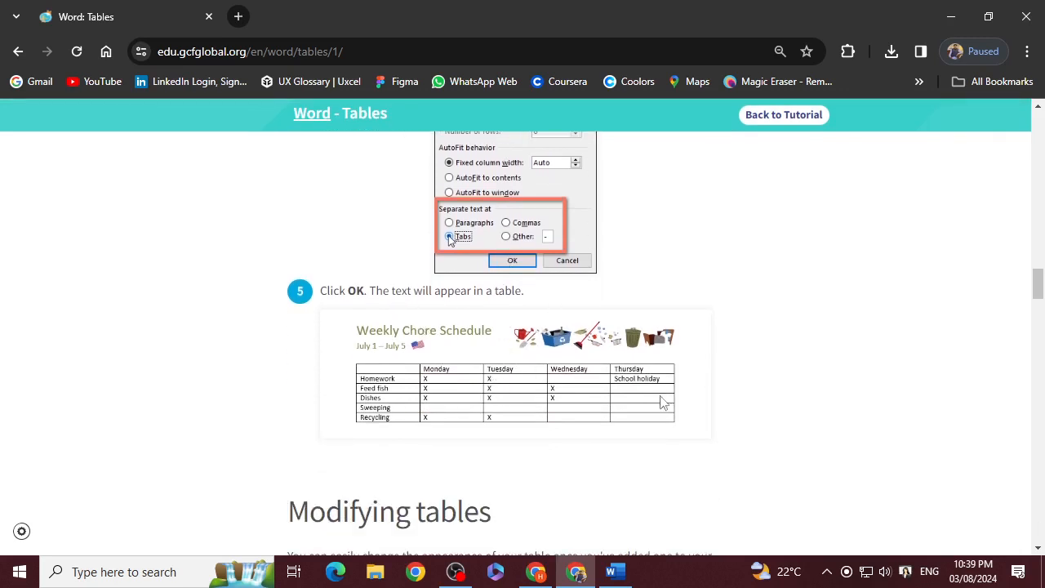
{"action": "scroll", "coordinate": [658, 401], "scroll_direction": "down", "scroll_amount": 3}
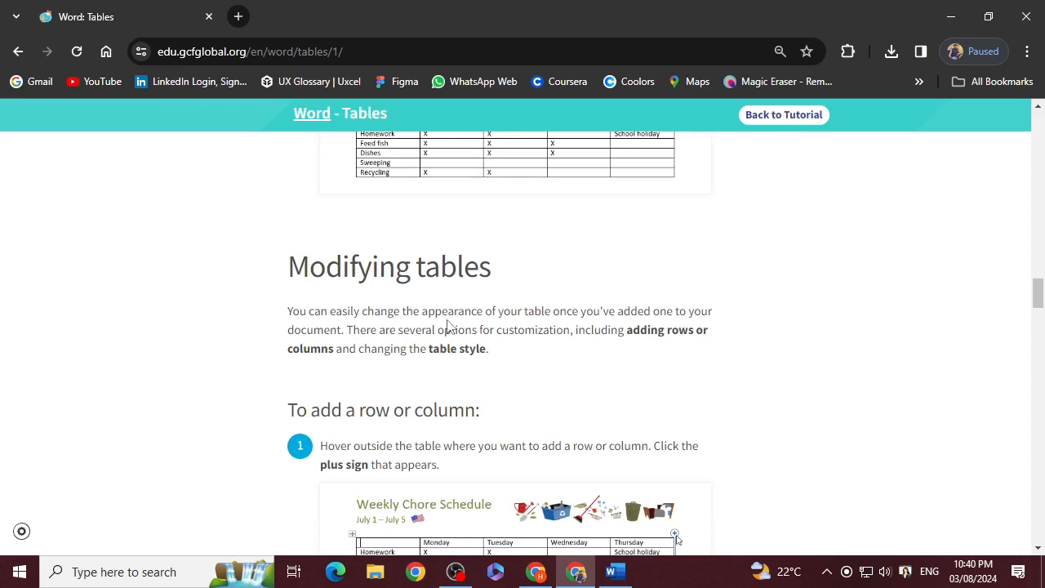
{"action": "scroll", "coordinate": [479, 334], "scroll_direction": "down", "scroll_amount": 1}
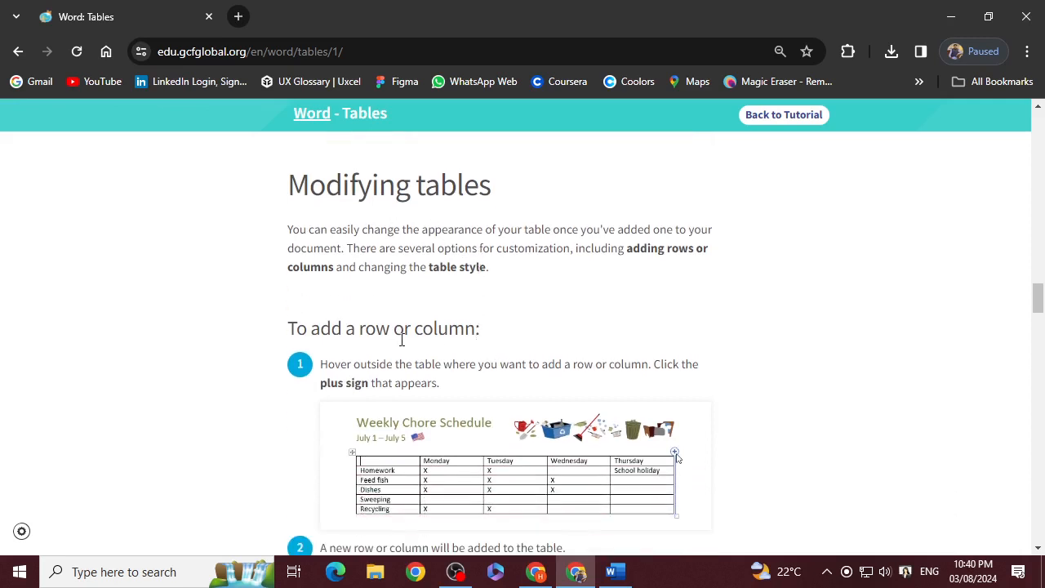
{"action": "scroll", "coordinate": [430, 361], "scroll_direction": "down", "scroll_amount": 1}
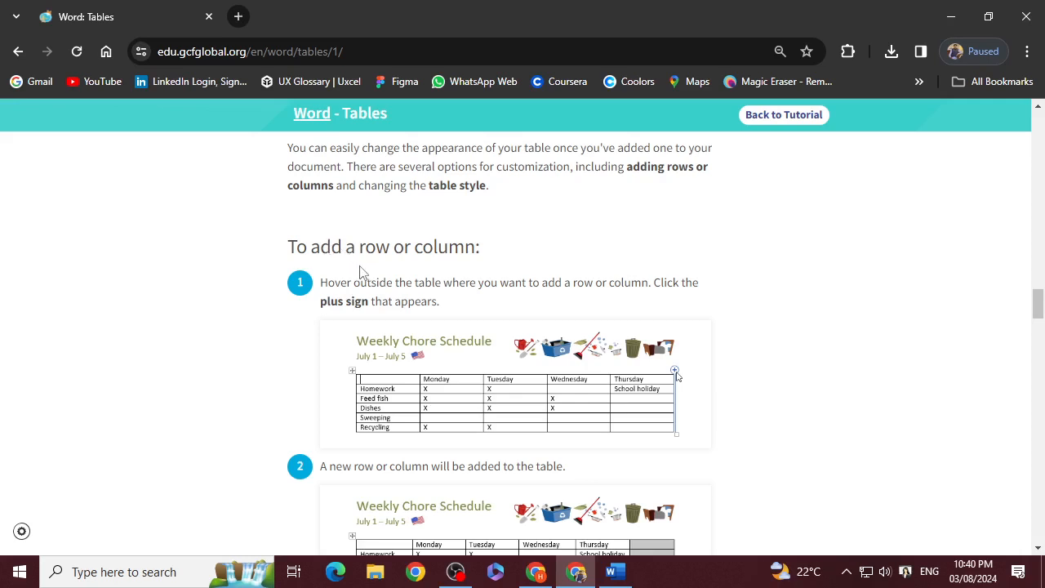
{"action": "scroll", "coordinate": [362, 276], "scroll_direction": "down", "scroll_amount": 2}
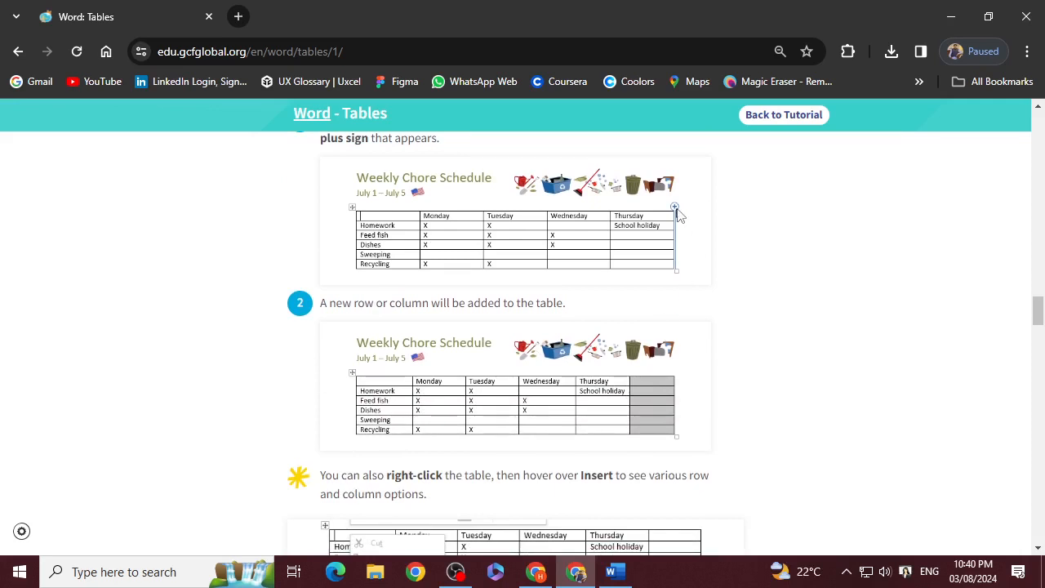
Switch to Word and add a blank column after the last column of the July 1 – July 5 table.
{"action": "left_click", "coordinate": [612, 571]}
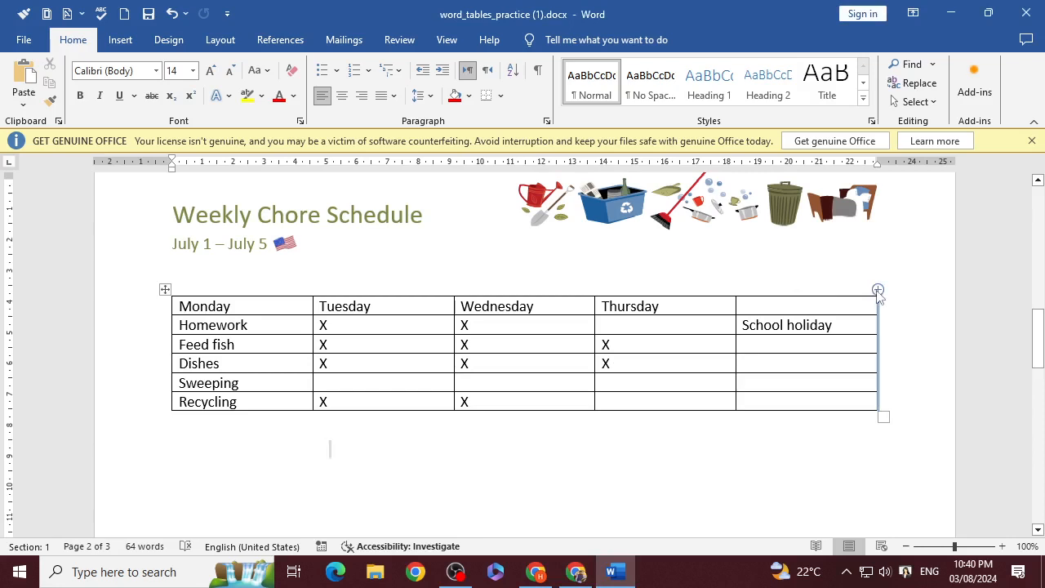
{"action": "left_click", "coordinate": [878, 291]}
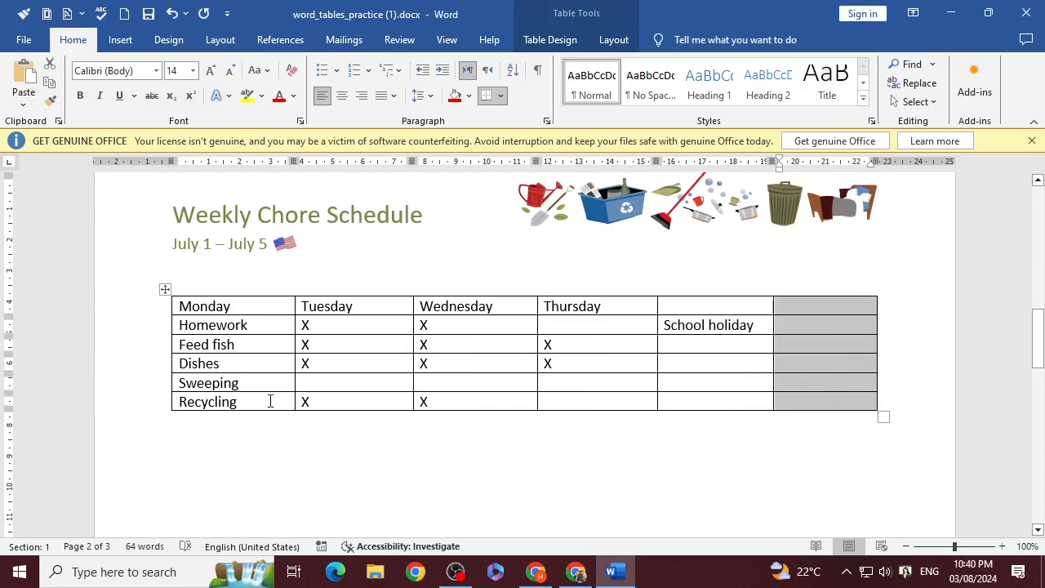
Return to the lesson in Chrome and read the tip on other options for inserting rows and columns.
{"action": "left_click", "coordinate": [576, 571]}
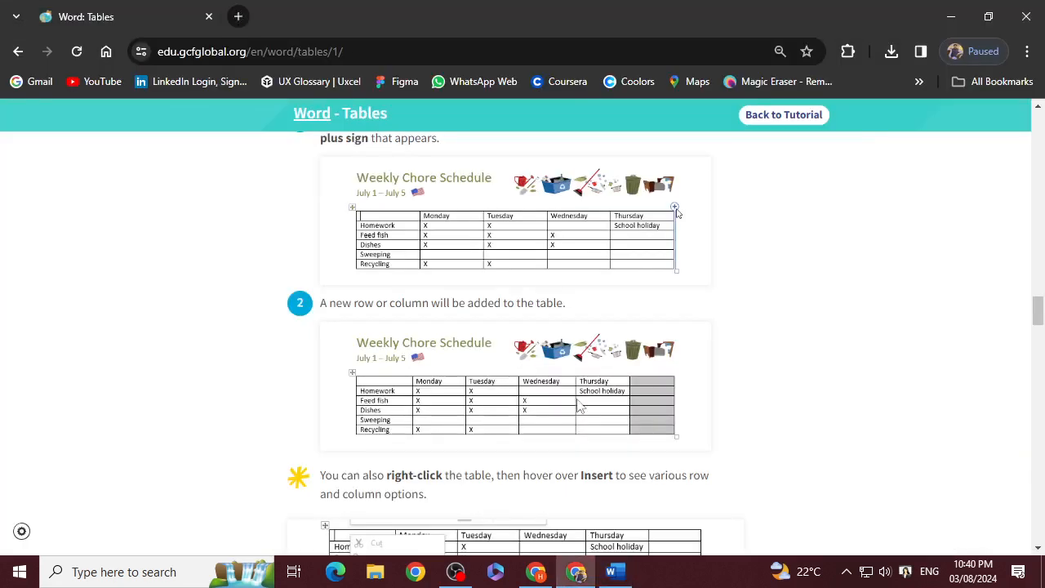
{"action": "scroll", "coordinate": [616, 402], "scroll_direction": "down", "scroll_amount": 3}
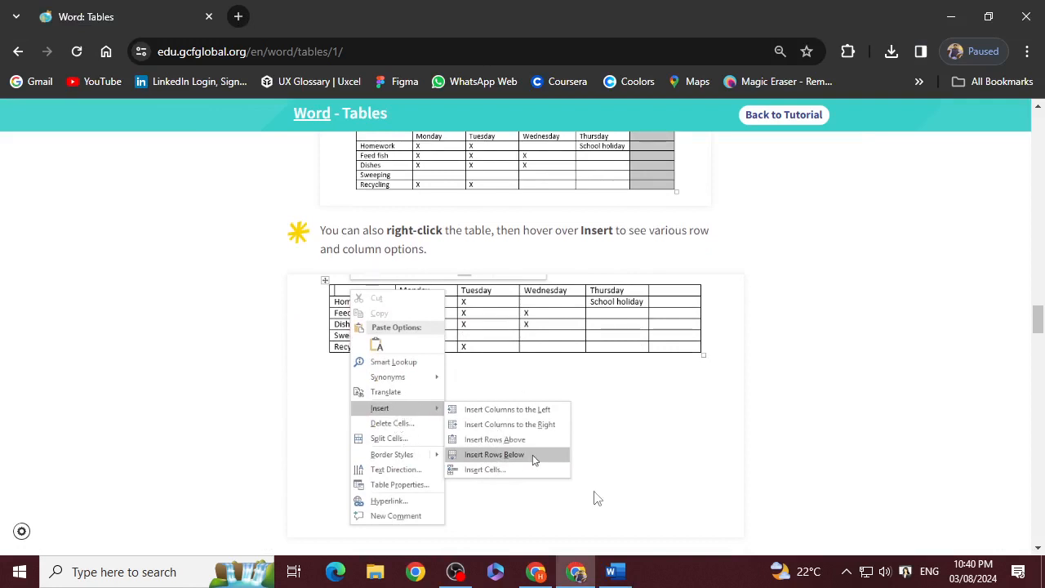
Switch to Word, insert a blank row below the Dishes row of the July 1 – July 5 table, and remove it again.
{"action": "left_click", "coordinate": [614, 571]}
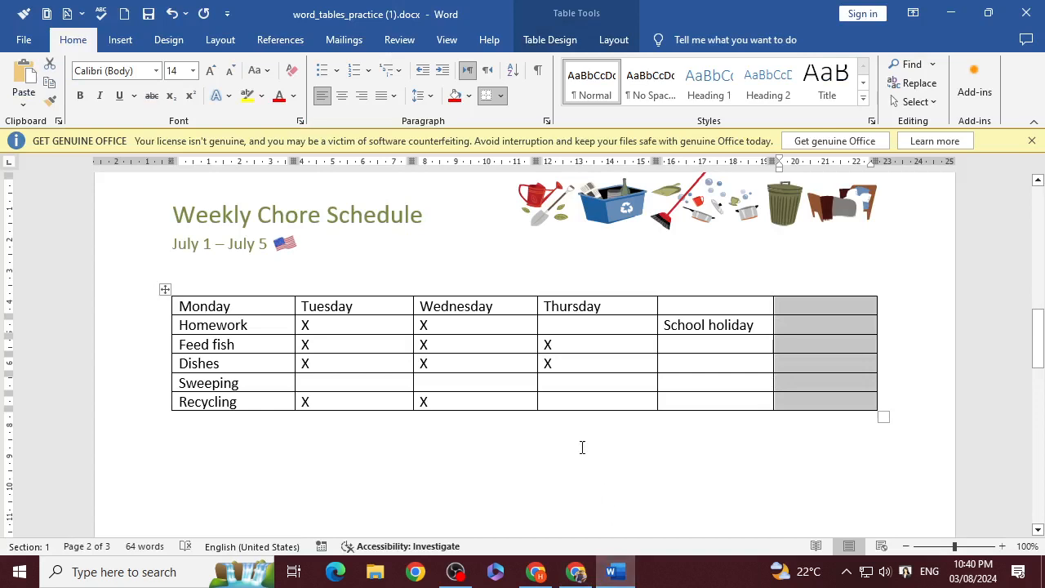
{"action": "left_click", "coordinate": [458, 361]}
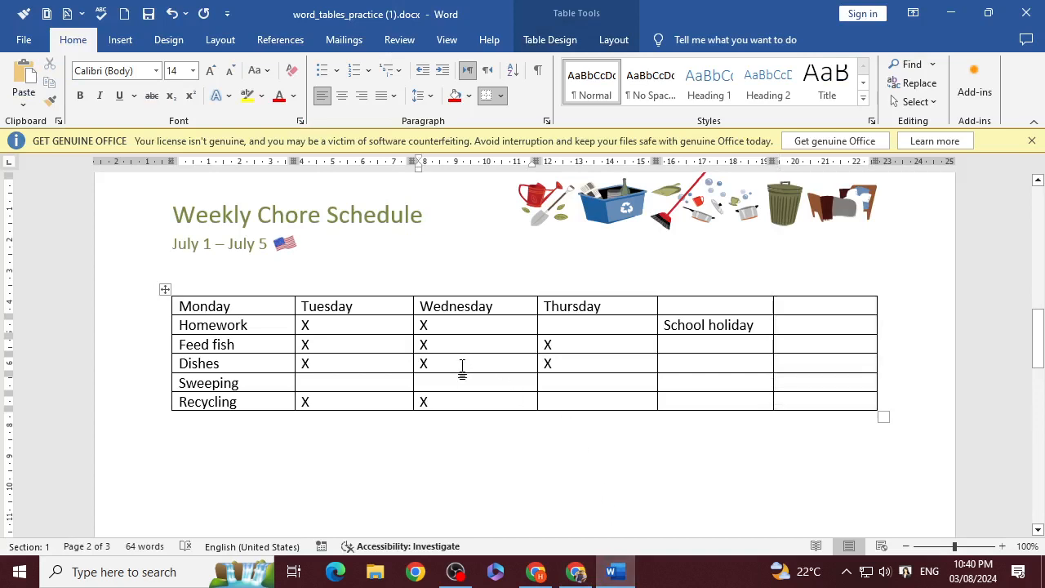
{"action": "right_click", "coordinate": [462, 369]}
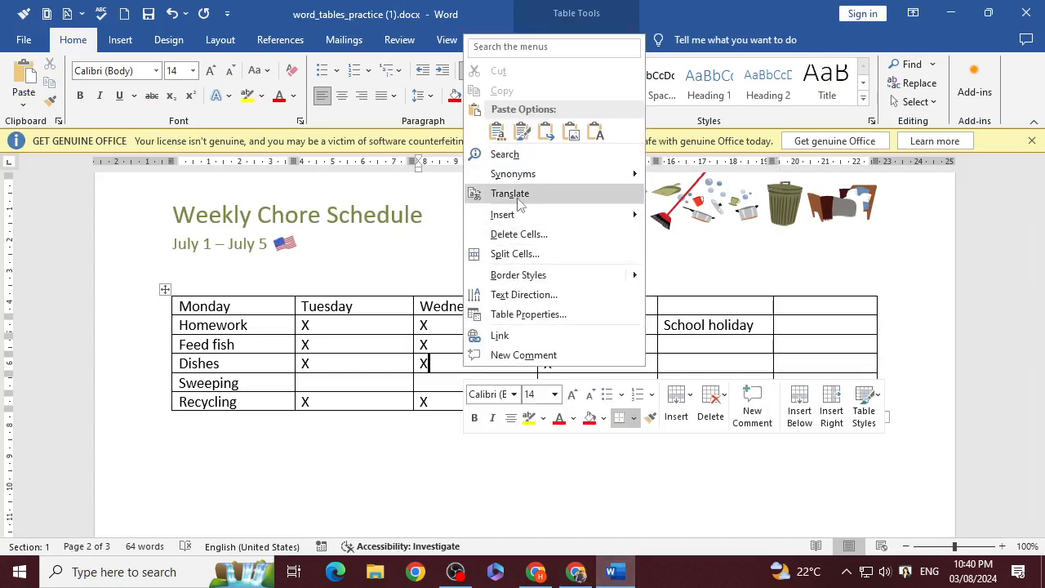
{"action": "mouse_move", "coordinate": [523, 216]}
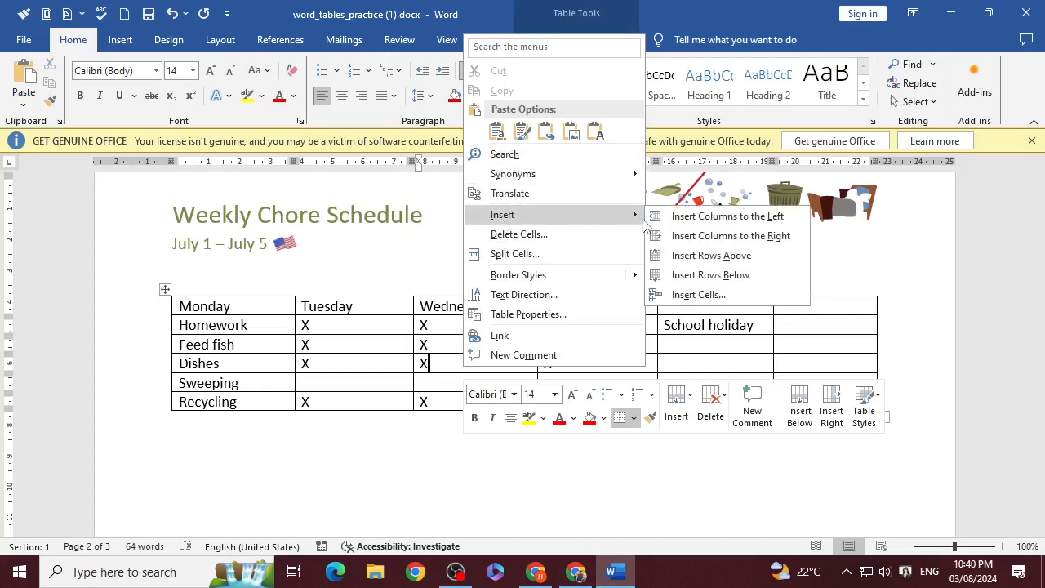
{"action": "left_click", "coordinate": [710, 278]}
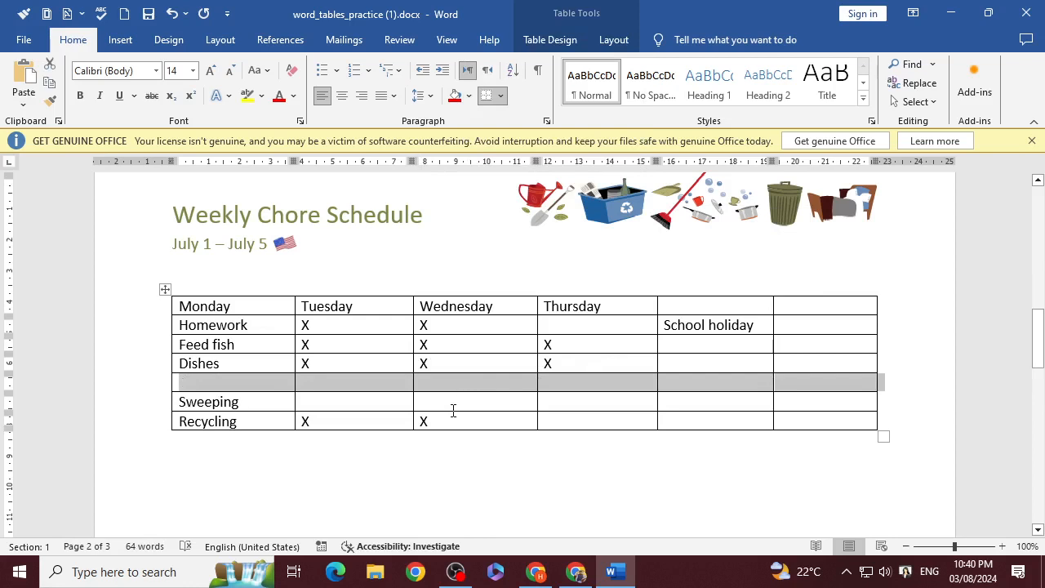
{"action": "key", "text": "BackSpace"}
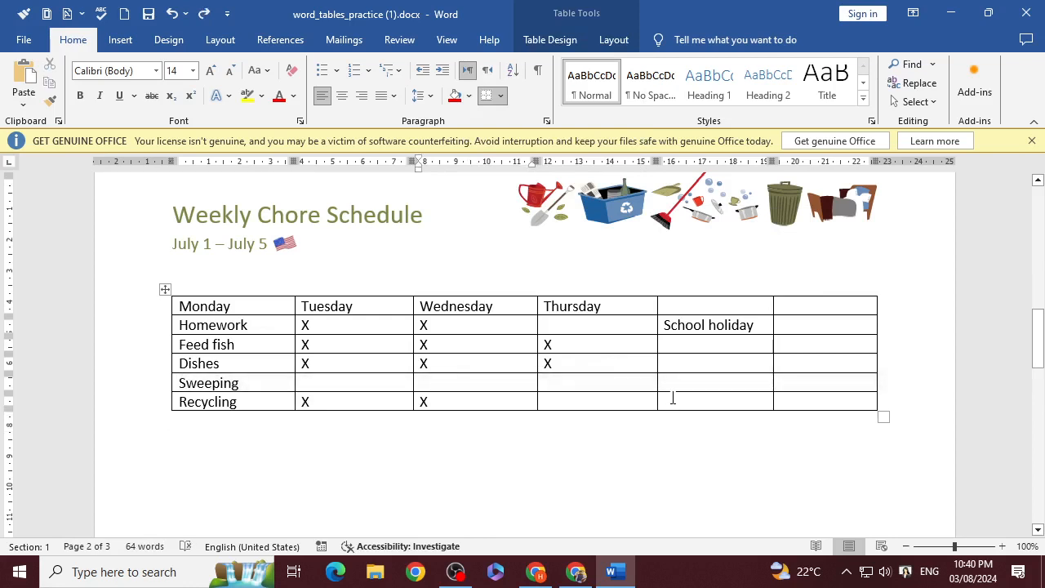
Return to the lesson in Chrome, review the row and column insert options, and read how to delete a row or column.
{"action": "left_click", "coordinate": [576, 572]}
{"action": "scroll", "coordinate": [547, 373], "scroll_direction": "down", "scroll_amount": 1}
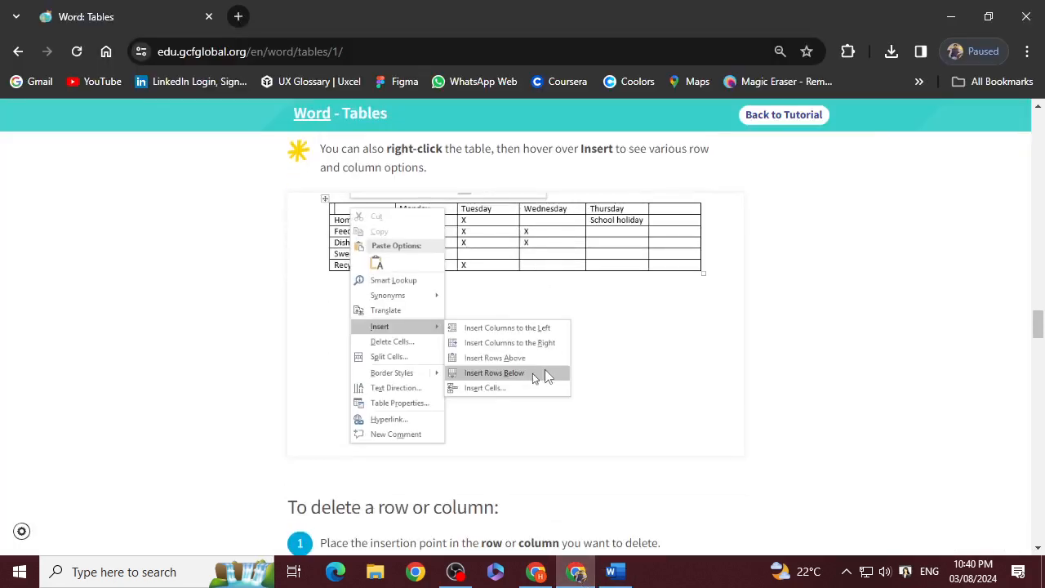
{"action": "scroll", "coordinate": [545, 375], "scroll_direction": "up", "scroll_amount": 1}
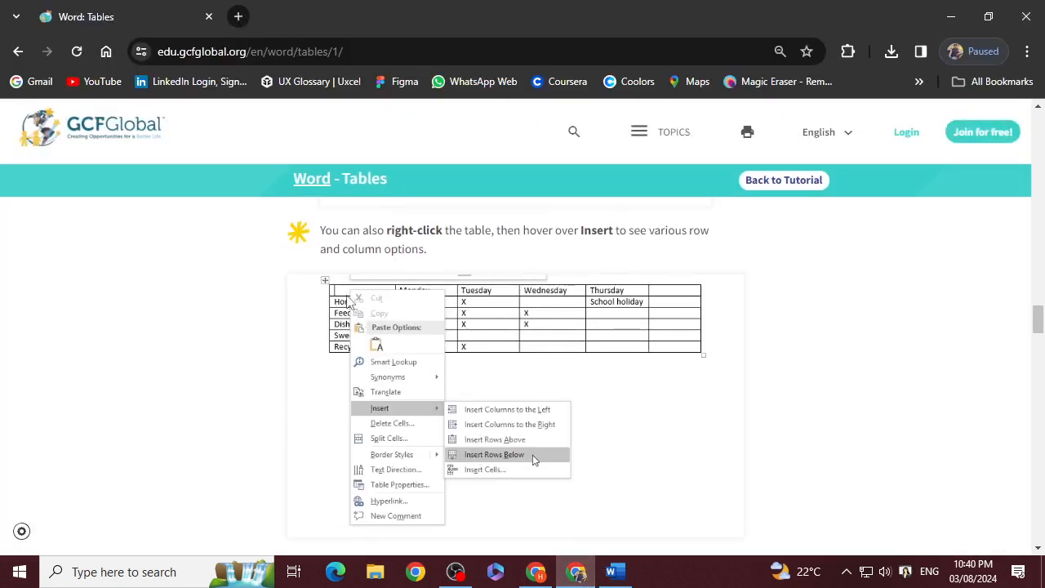
{"action": "scroll", "coordinate": [523, 376], "scroll_direction": "up", "scroll_amount": 2}
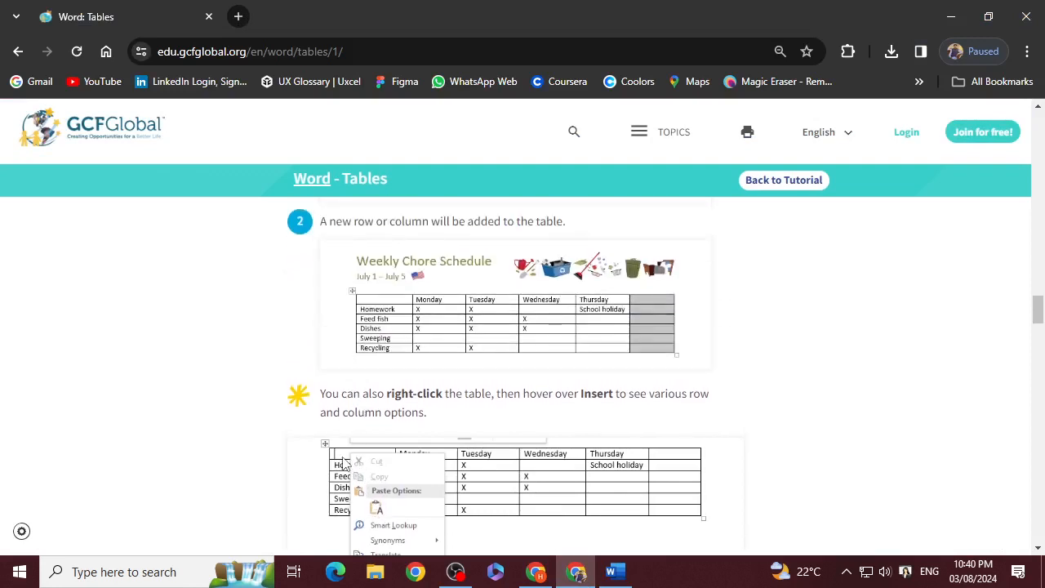
{"action": "scroll", "coordinate": [502, 467], "scroll_direction": "down", "scroll_amount": 2}
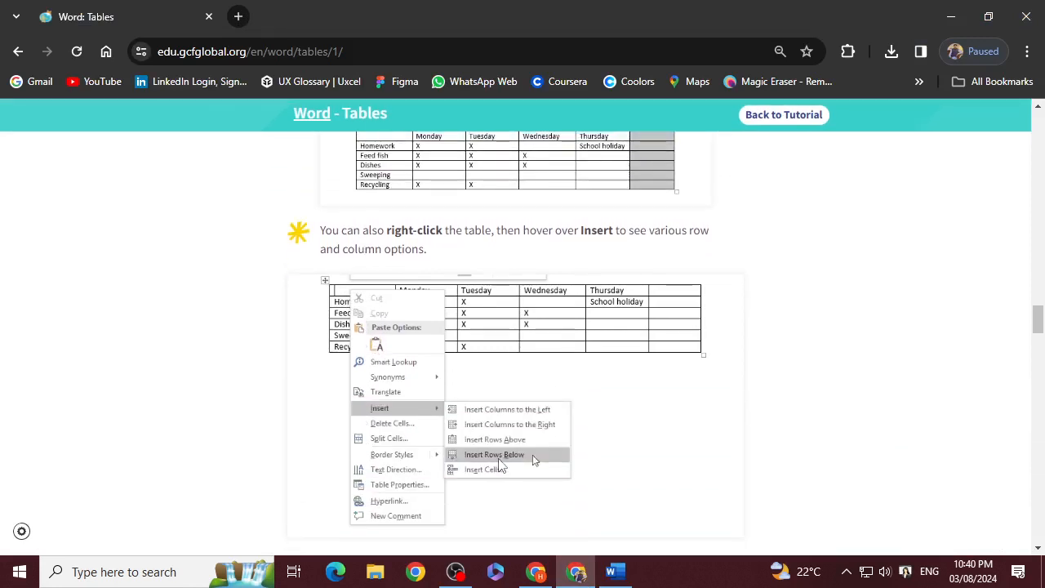
{"action": "scroll", "coordinate": [502, 467], "scroll_direction": "down", "scroll_amount": 3}
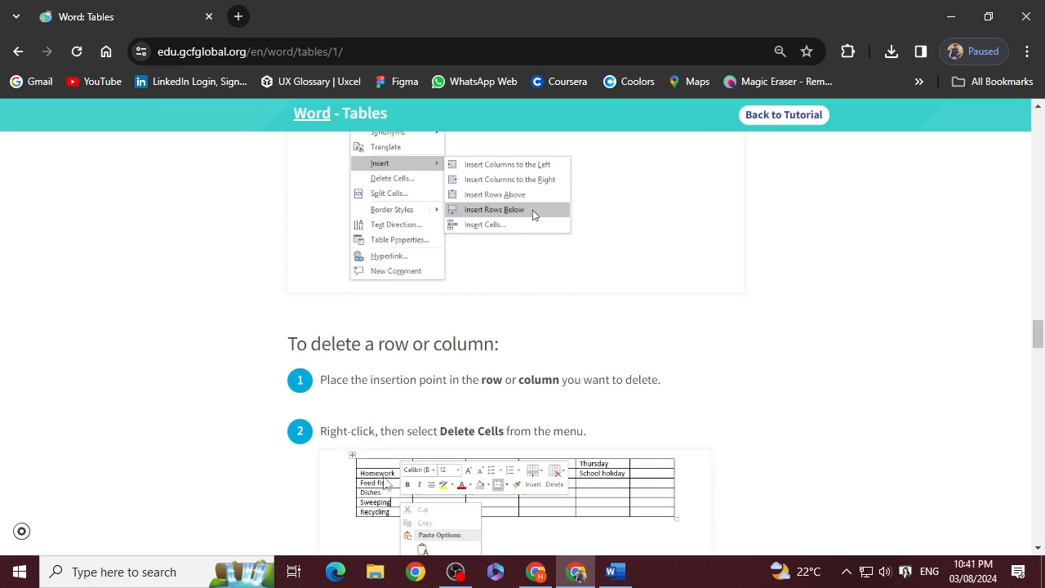
{"action": "scroll", "coordinate": [483, 476], "scroll_direction": "down", "scroll_amount": 5}
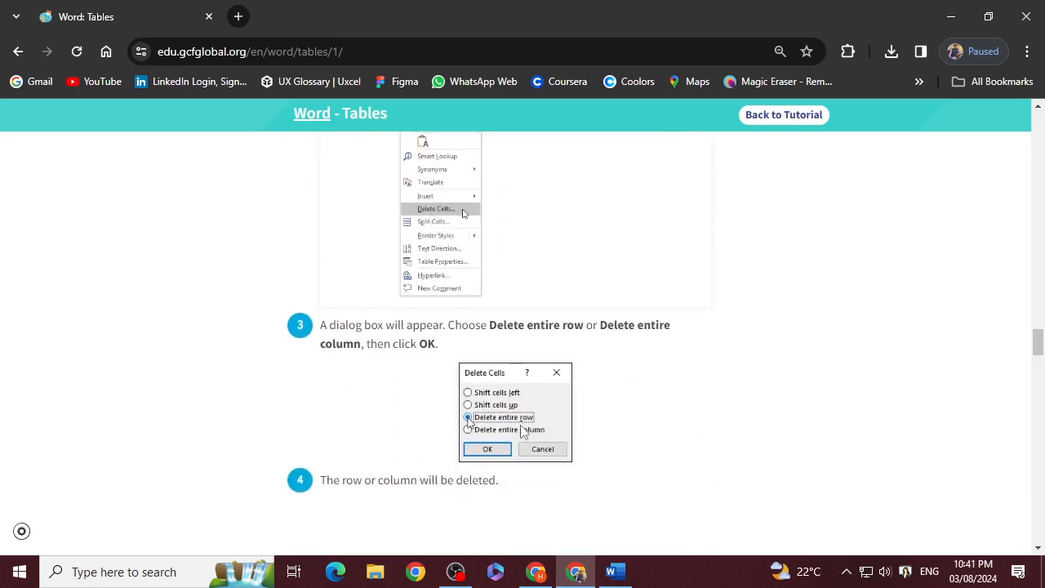
{"action": "scroll", "coordinate": [523, 432], "scroll_direction": "up", "scroll_amount": 3}
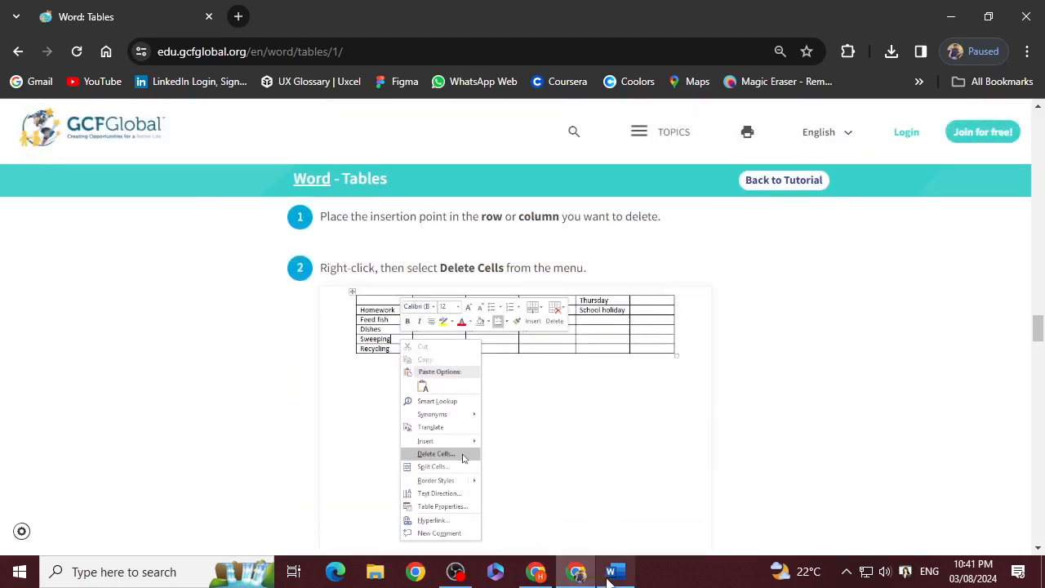
Switch to Word, delete the entire Sweeping row with Delete Cells, and undo the deletion.
{"action": "left_click", "coordinate": [615, 571]}
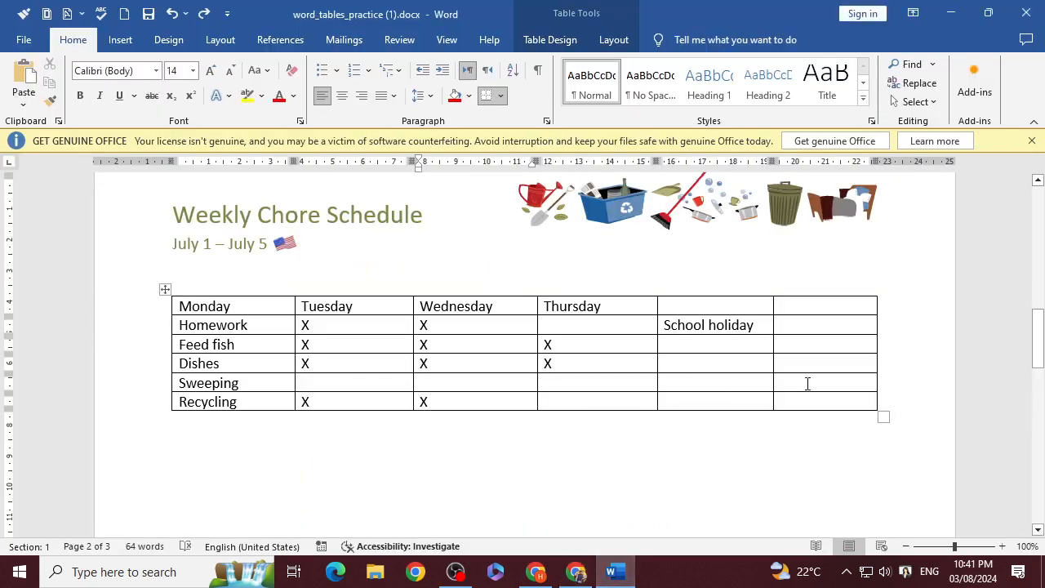
{"action": "left_click_drag", "start_coordinate": [808, 383], "coordinate": [213, 388]}
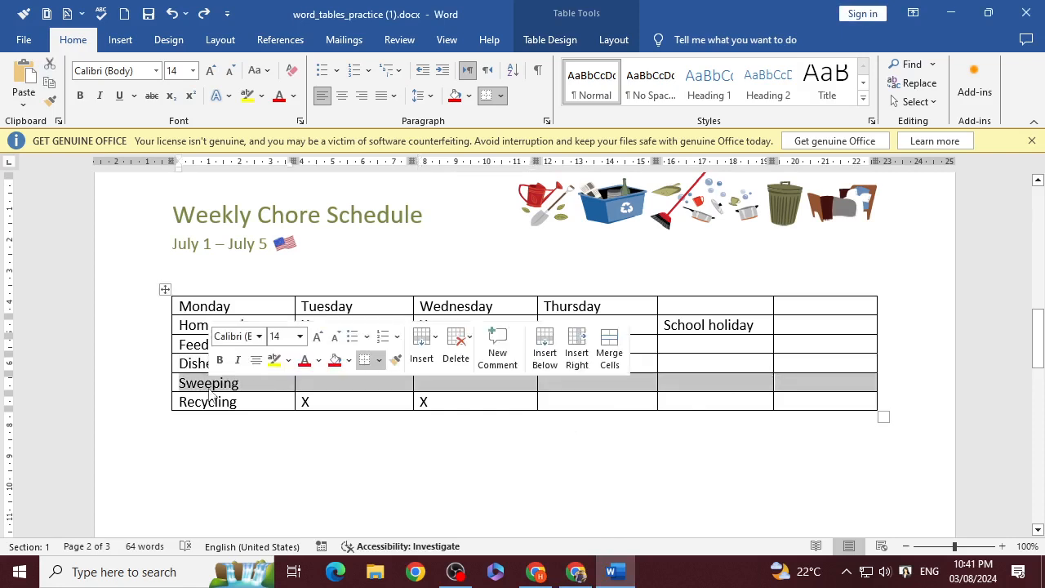
{"action": "right_click", "coordinate": [246, 388]}
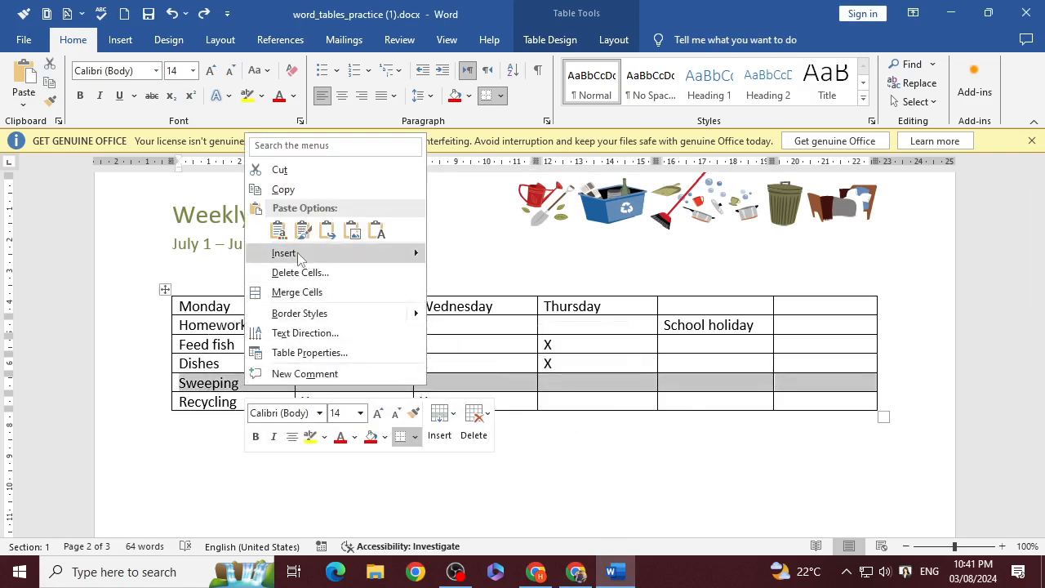
{"action": "left_click", "coordinate": [300, 273]}
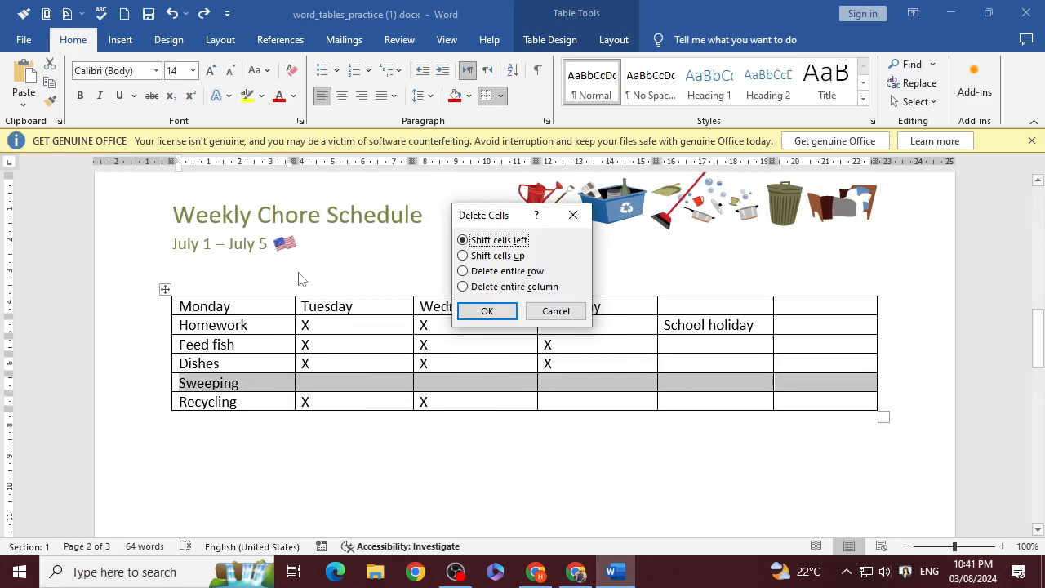
{"action": "left_click", "coordinate": [507, 273]}
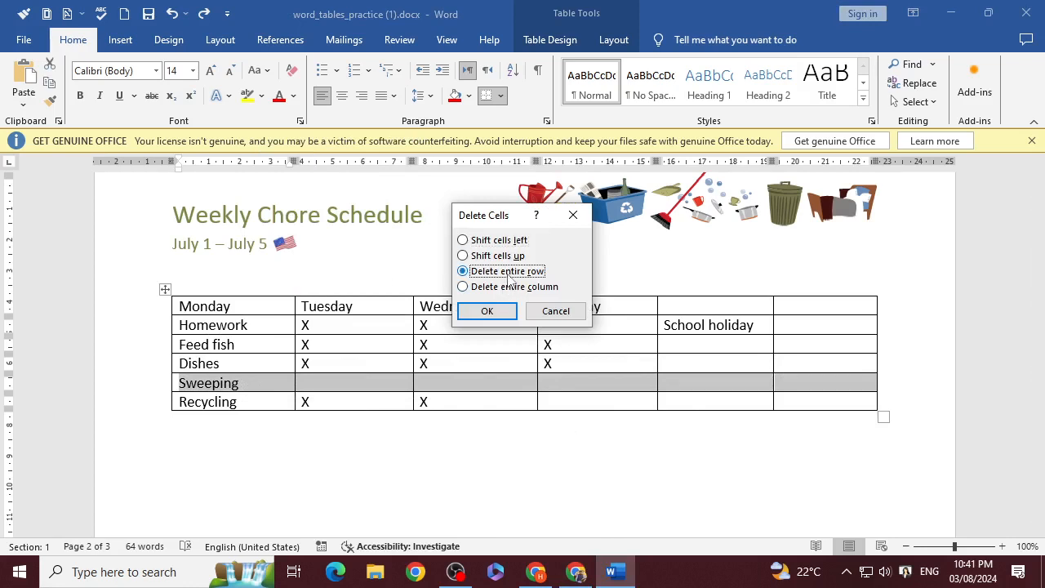
{"action": "left_click", "coordinate": [487, 311]}
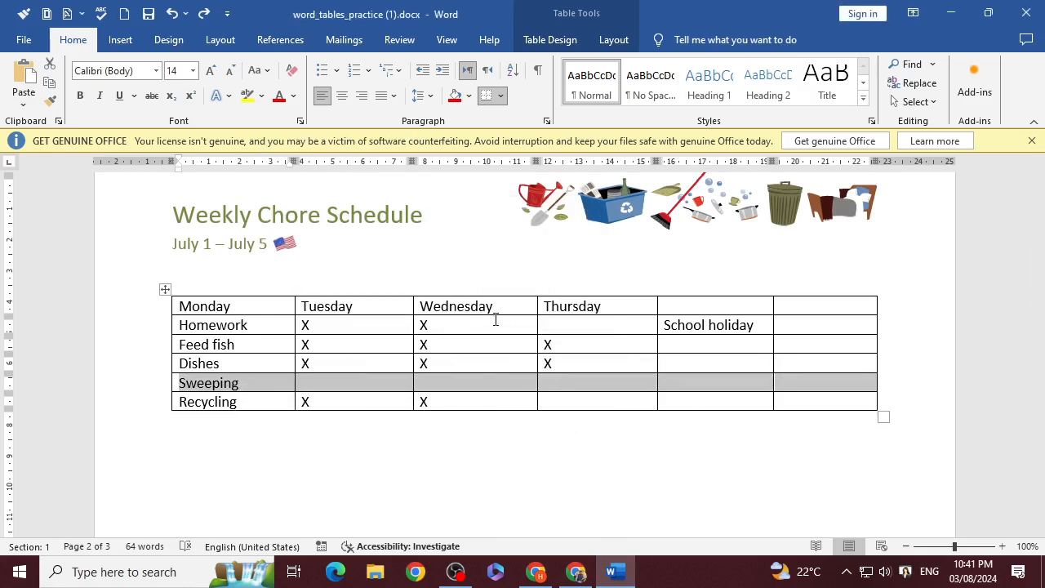
{"action": "key", "text": "ctrl+z"}
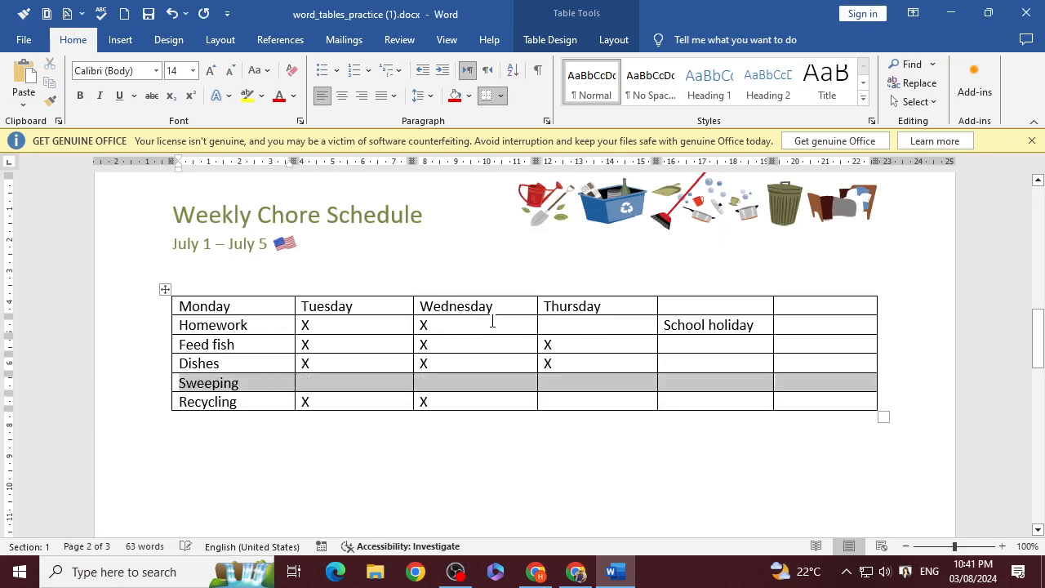
{"action": "left_click", "coordinate": [720, 489]}
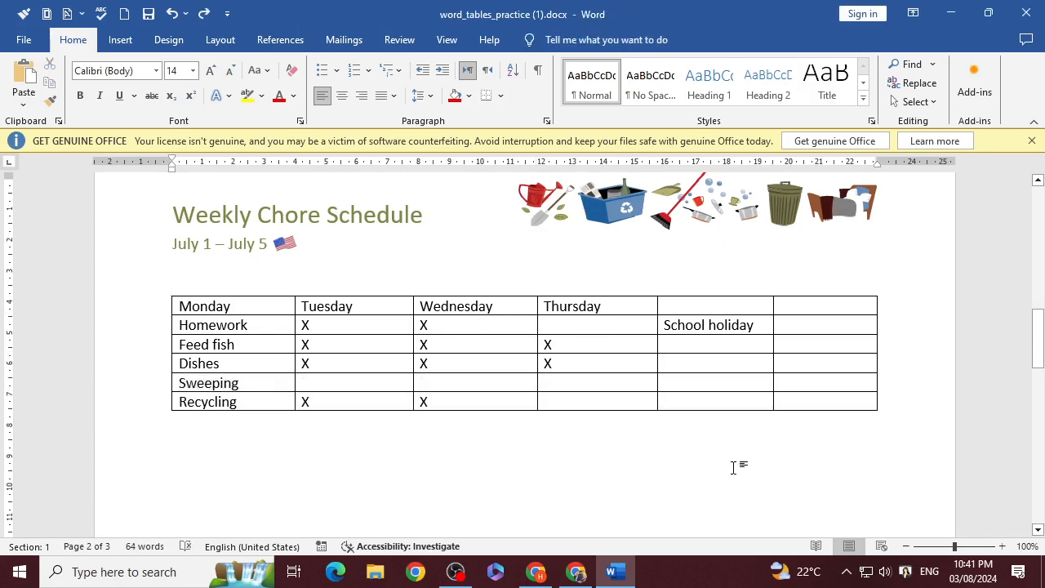
Check the lesson's Delete Cells options in Chrome, and in Word delete the entire Thursday column and undo the deletion.
{"action": "left_click", "coordinate": [581, 577]}
{"action": "scroll", "coordinate": [511, 461], "scroll_direction": "down", "scroll_amount": 4}
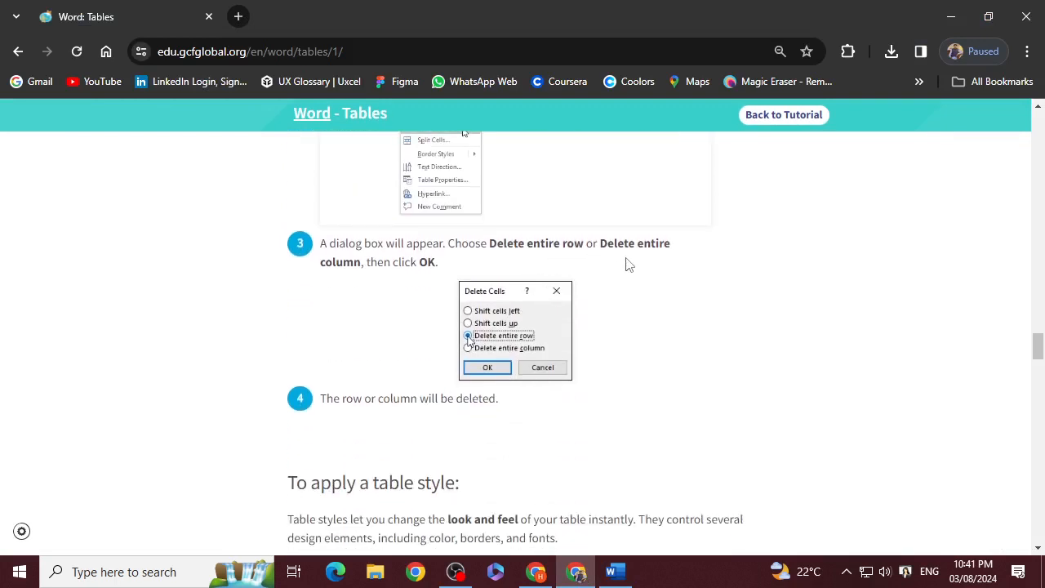
{"action": "left_click", "coordinate": [615, 571]}
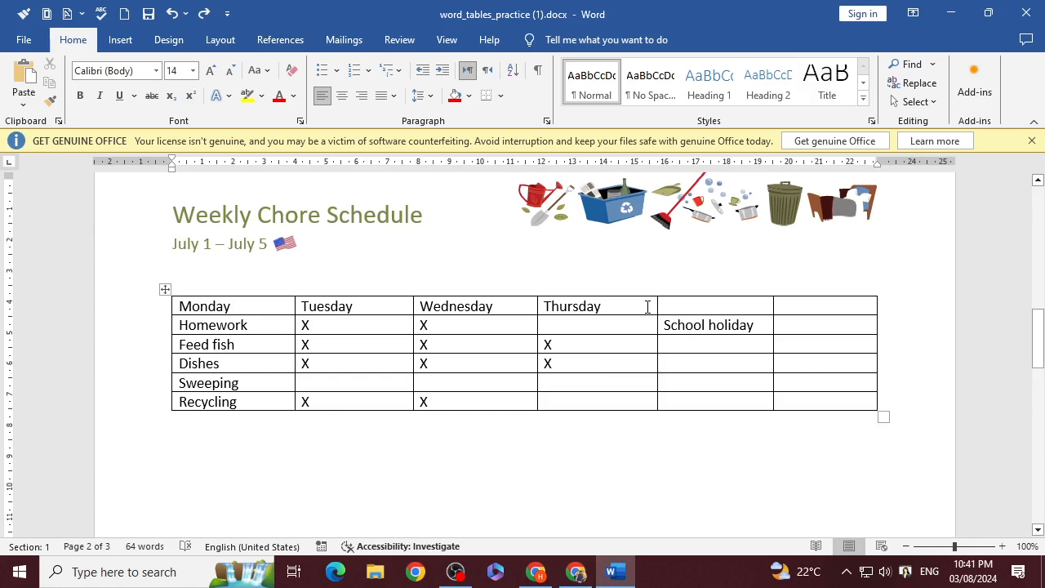
{"action": "right_click", "coordinate": [647, 306]}
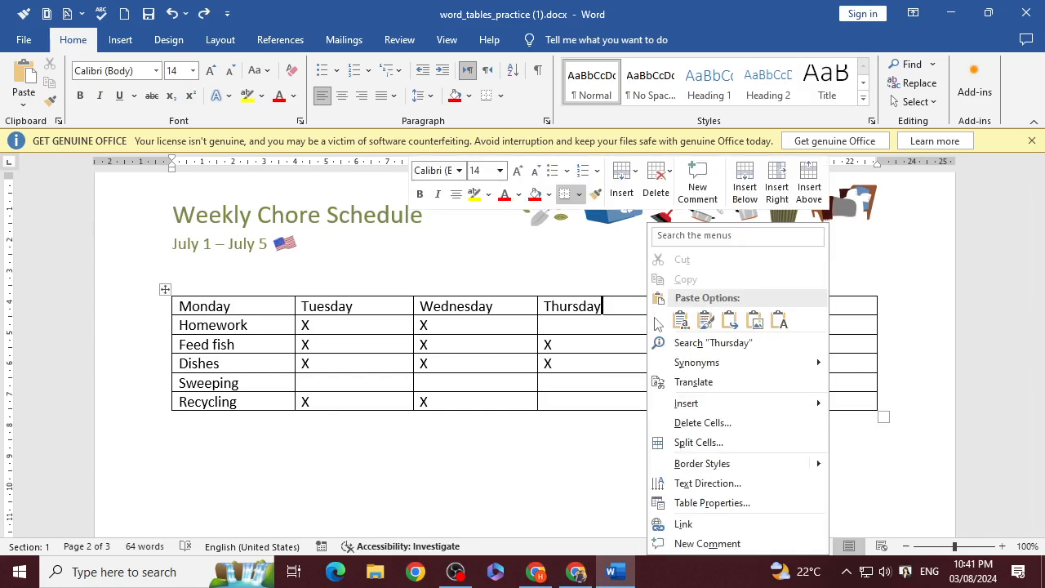
{"action": "right_click", "coordinate": [625, 307]}
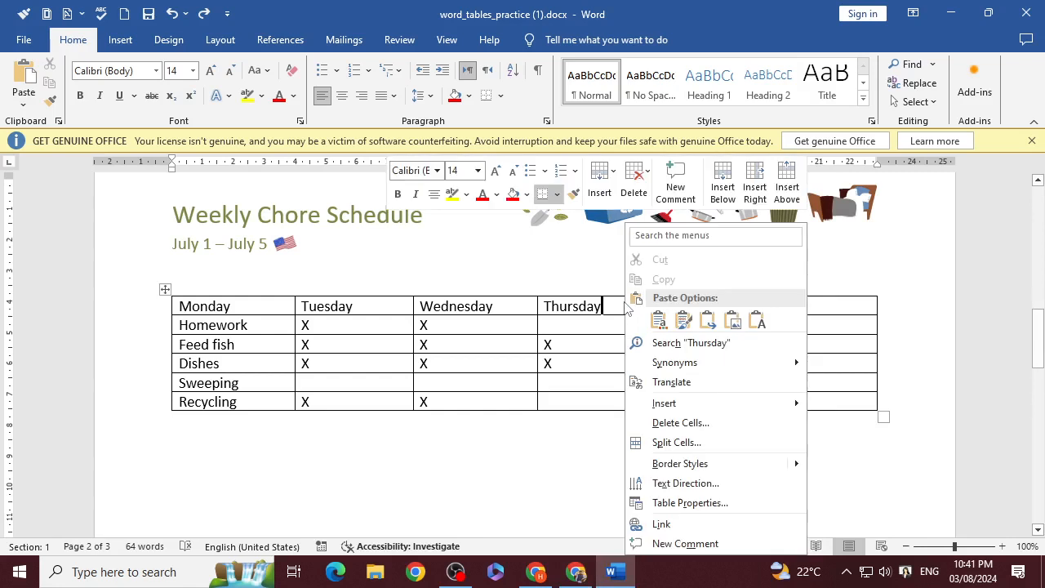
{"action": "left_click", "coordinate": [685, 423]}
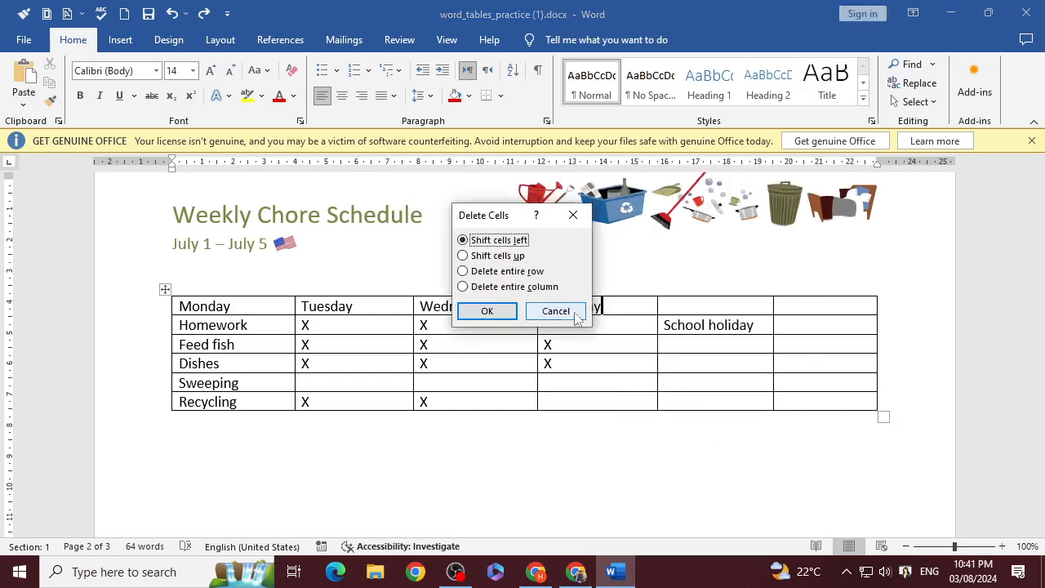
{"action": "left_click", "coordinate": [529, 291]}
{"action": "left_click", "coordinate": [502, 314]}
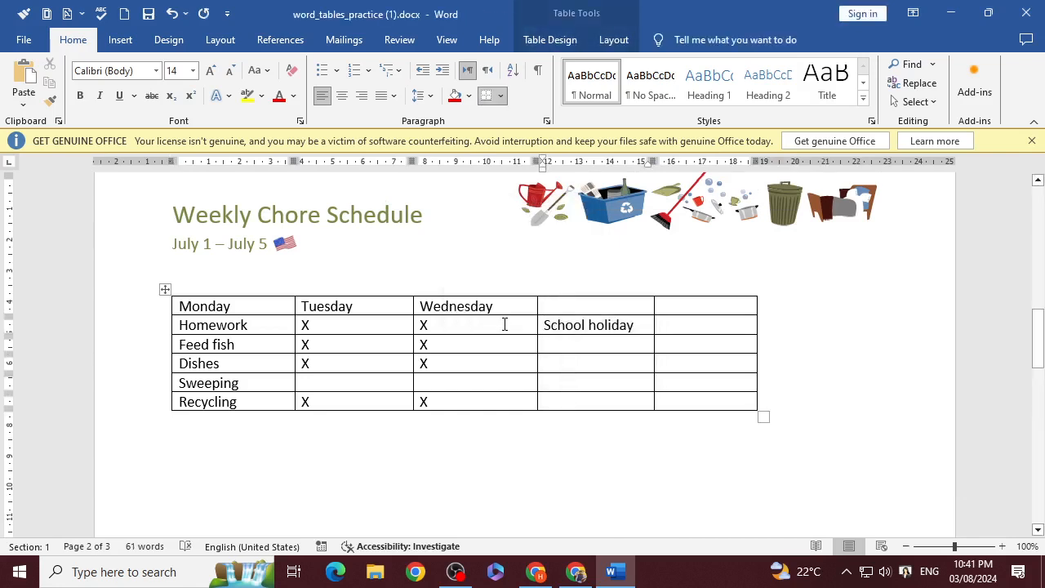
{"action": "key", "text": "ctrl+z"}
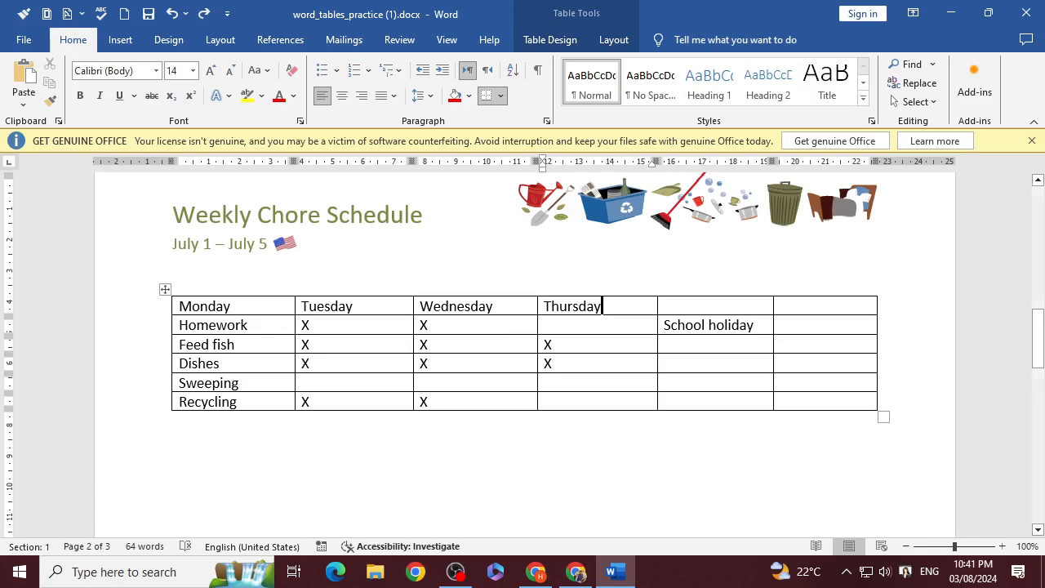
Return to the lesson in Chrome and read the first instruction for applying a table style.
{"action": "left_click", "coordinate": [576, 572]}
{"action": "scroll", "coordinate": [547, 492], "scroll_direction": "down", "scroll_amount": 2}
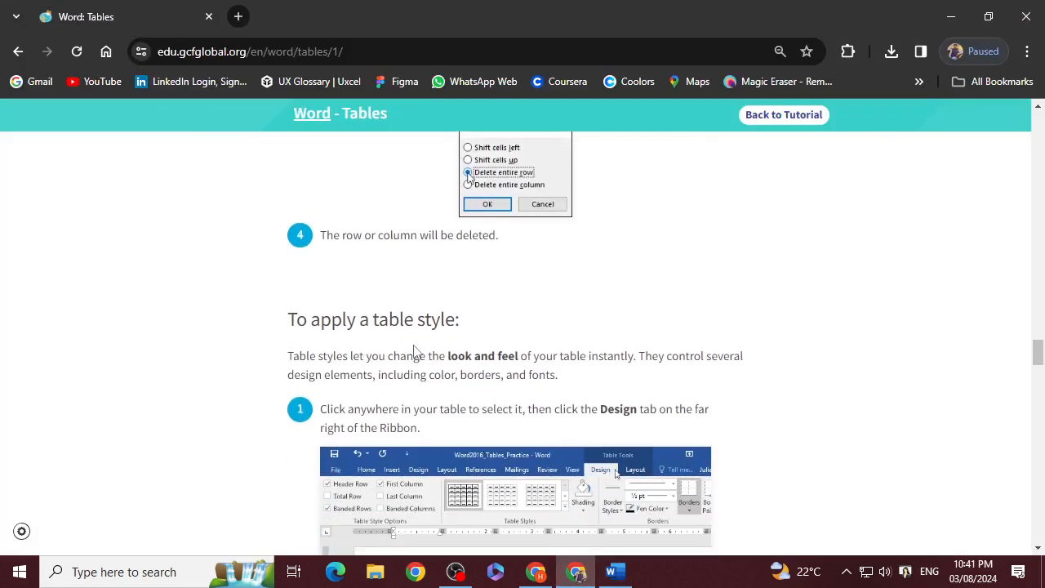
{"action": "scroll", "coordinate": [414, 351], "scroll_direction": "down", "scroll_amount": 1}
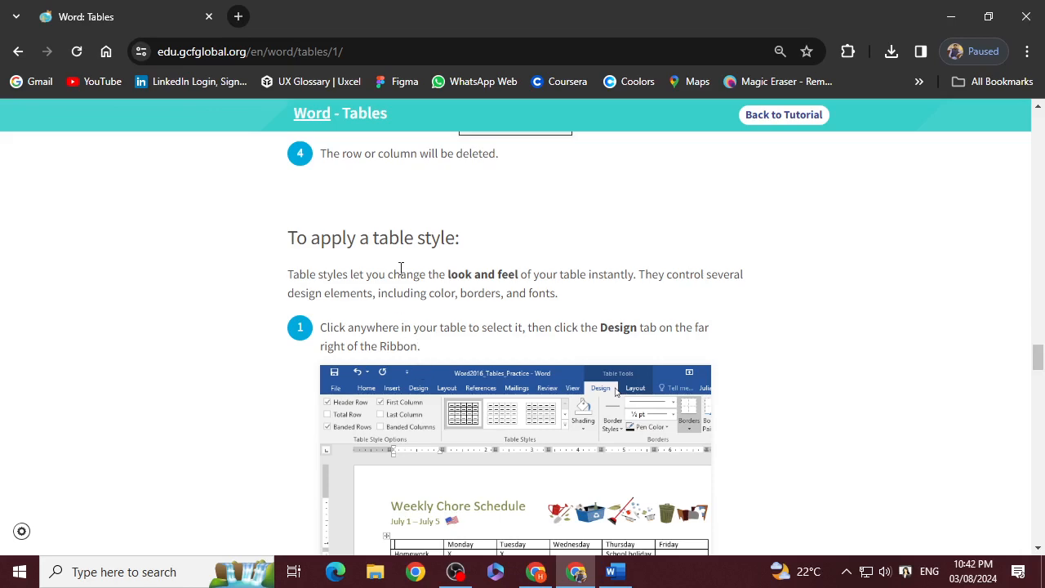
{"action": "scroll", "coordinate": [341, 292], "scroll_direction": "down", "scroll_amount": 1}
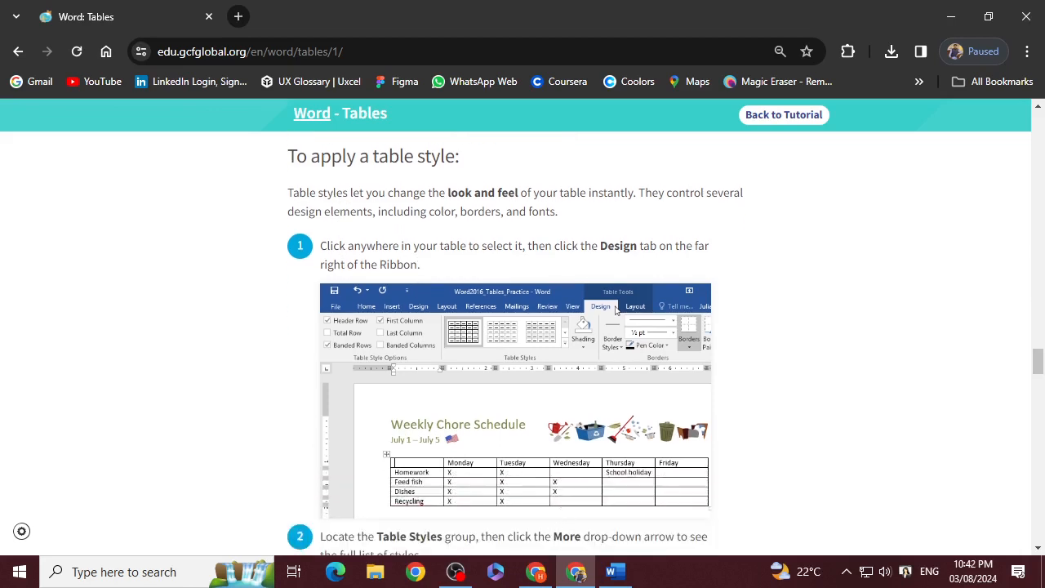
Switch to Word, select the entire Weekly Chore Schedule table and show its table design options.
{"action": "left_click", "coordinate": [614, 572]}
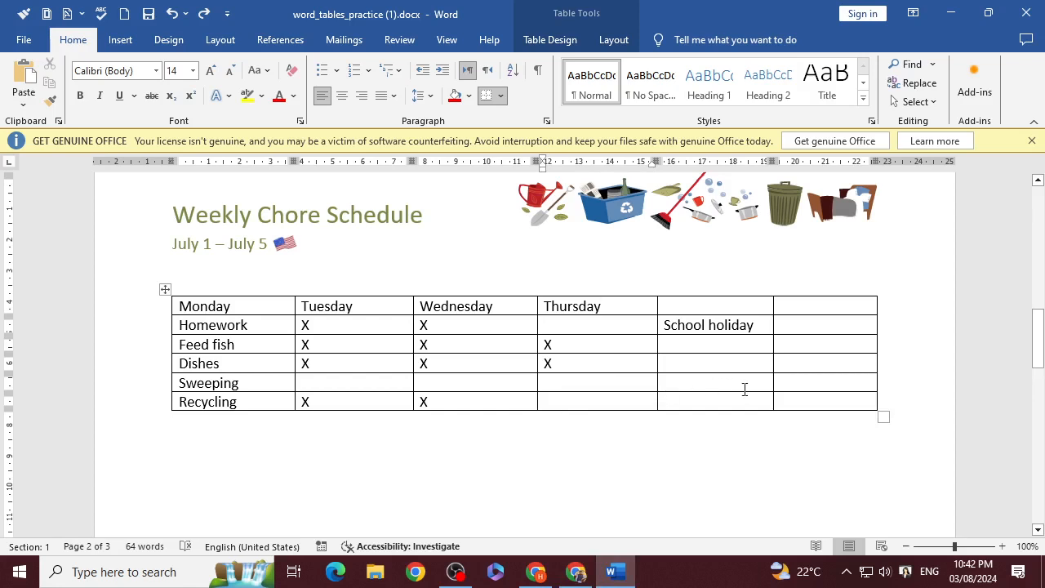
{"action": "left_click_drag", "start_coordinate": [791, 404], "coordinate": [196, 306]}
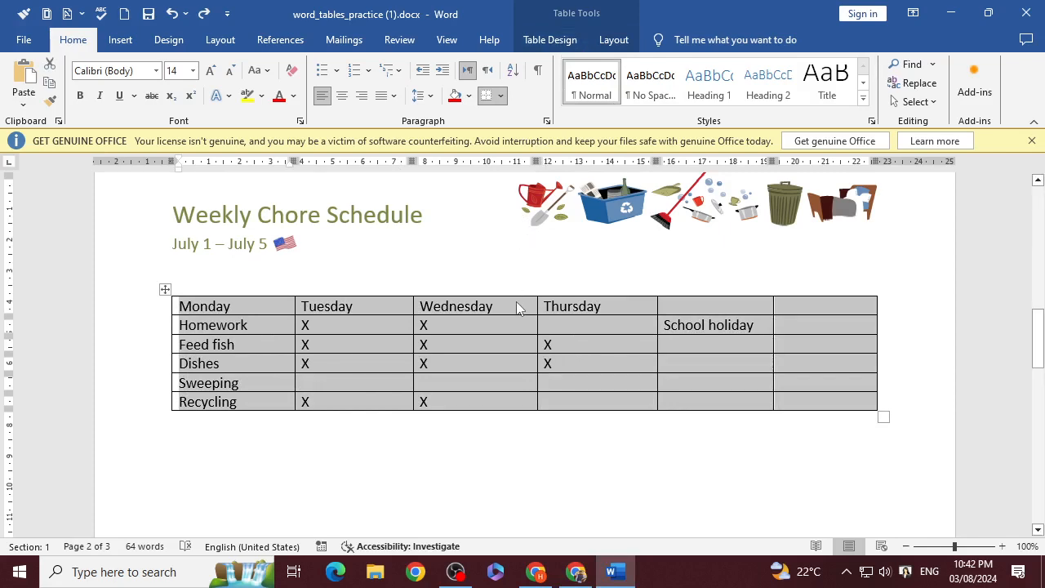
{"action": "left_click", "coordinate": [532, 41]}
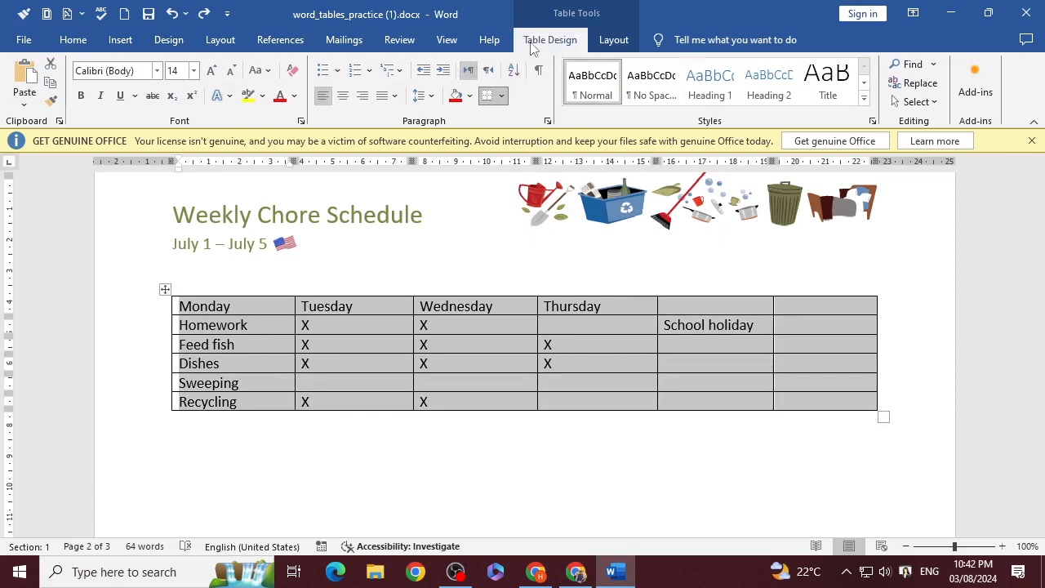
Return to the lesson in Chrome and read the remaining instructions for choosing a table style.
{"action": "left_click", "coordinate": [575, 572]}
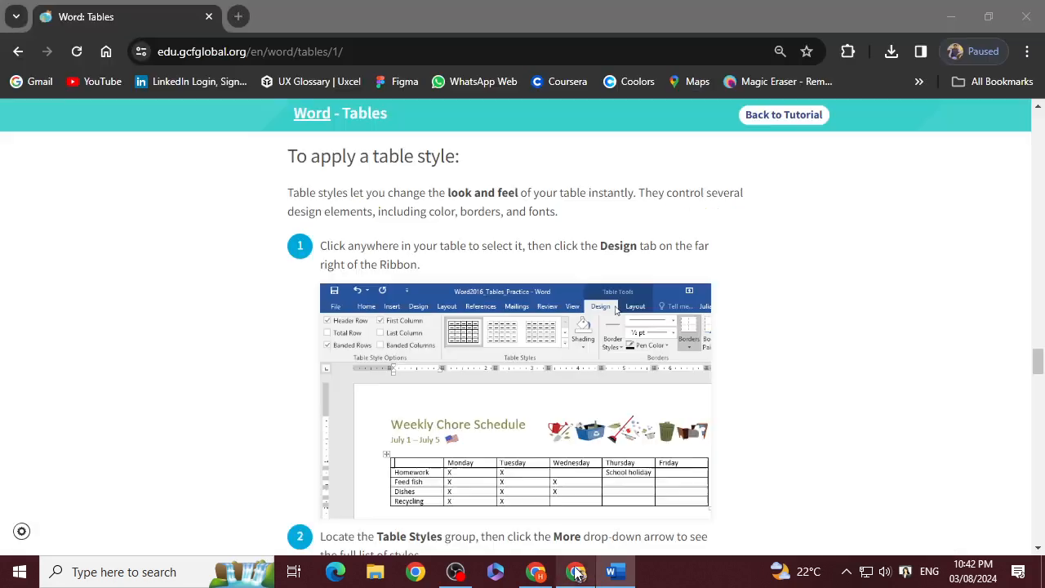
{"action": "scroll", "coordinate": [450, 484], "scroll_direction": "down", "scroll_amount": 6}
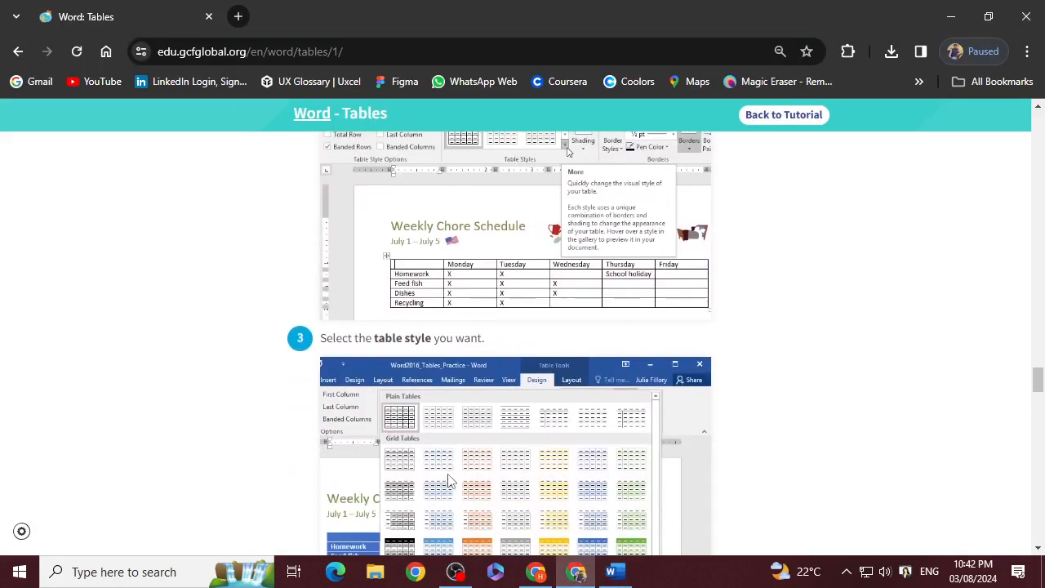
{"action": "scroll", "coordinate": [522, 261], "scroll_direction": "up", "scroll_amount": 1}
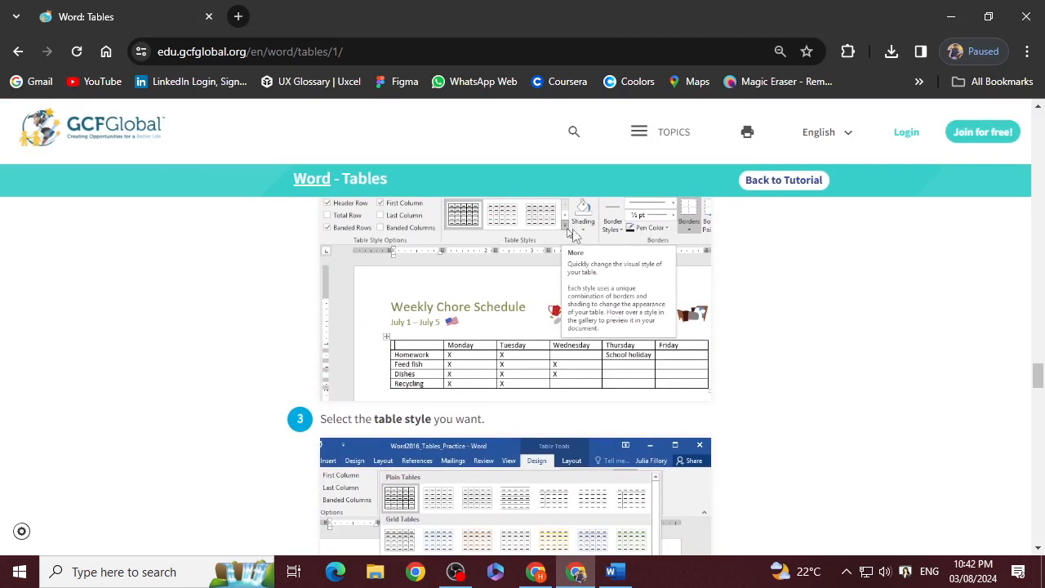
{"action": "scroll", "coordinate": [519, 355], "scroll_direction": "down", "scroll_amount": 3}
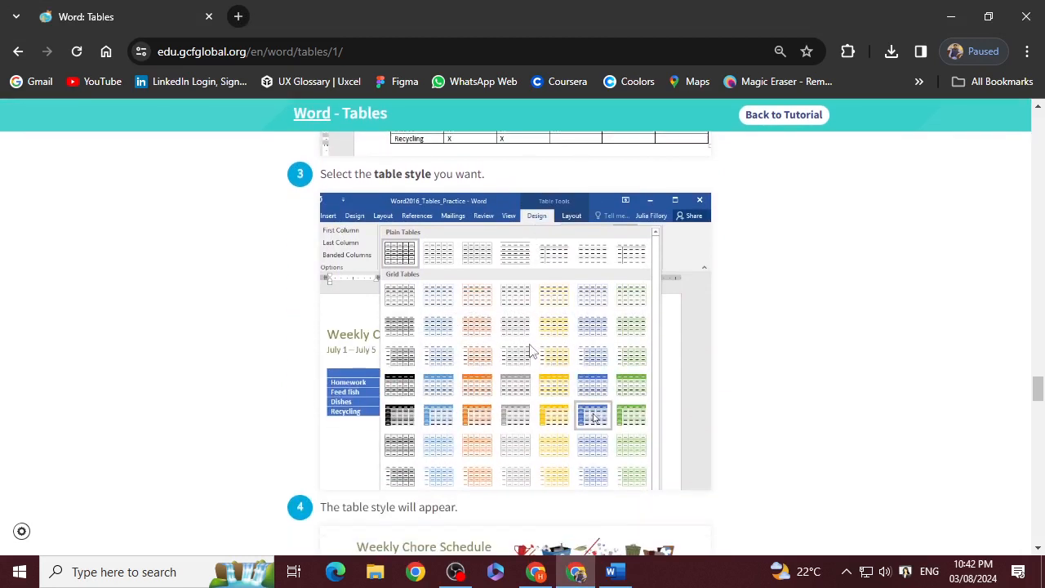
{"action": "scroll", "coordinate": [530, 351], "scroll_direction": "down", "scroll_amount": 2}
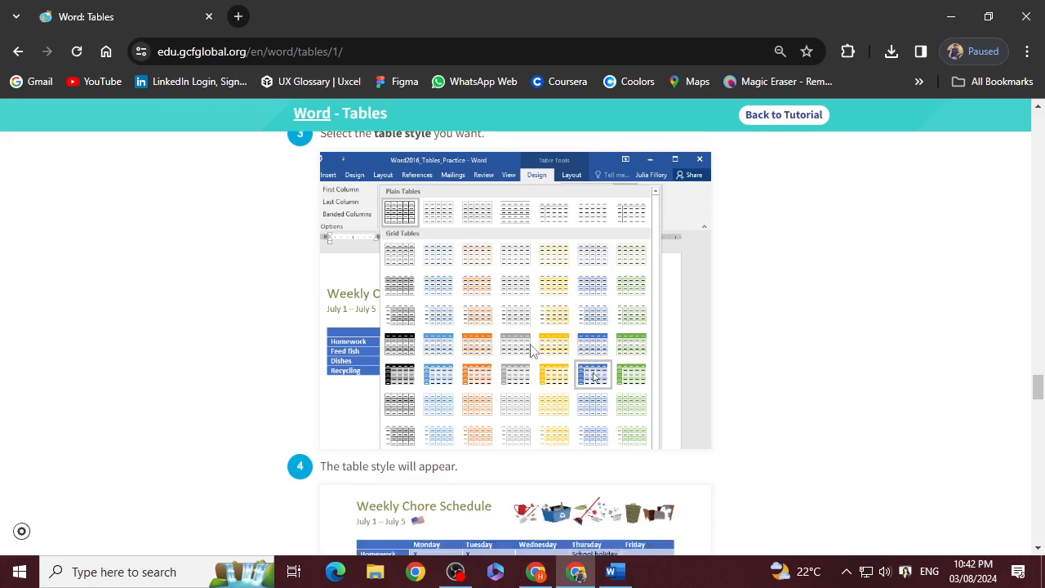
{"action": "scroll", "coordinate": [562, 413], "scroll_direction": "down", "scroll_amount": 1}
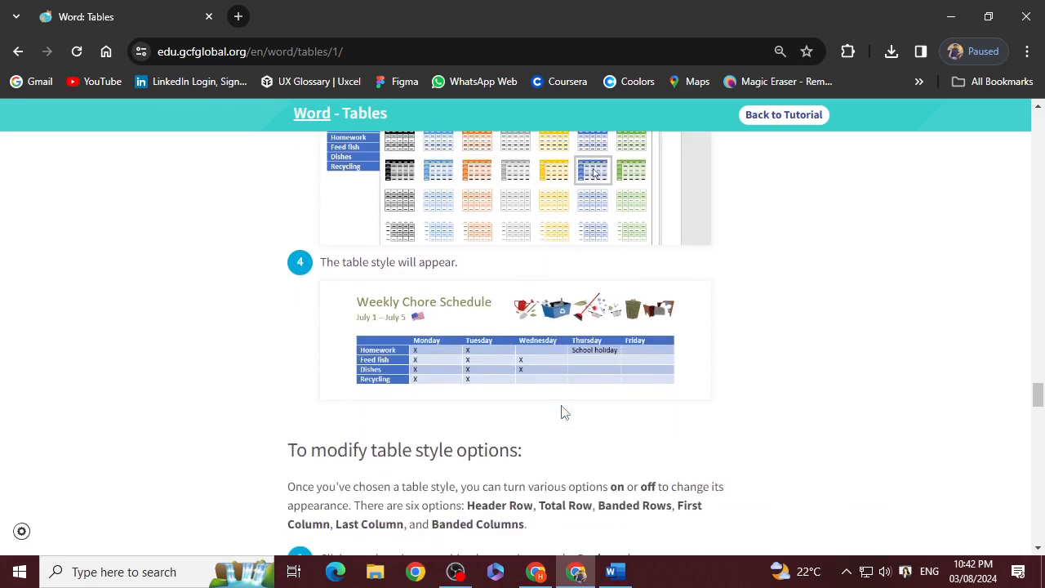
{"action": "scroll", "coordinate": [444, 351], "scroll_direction": "up", "scroll_amount": 1}
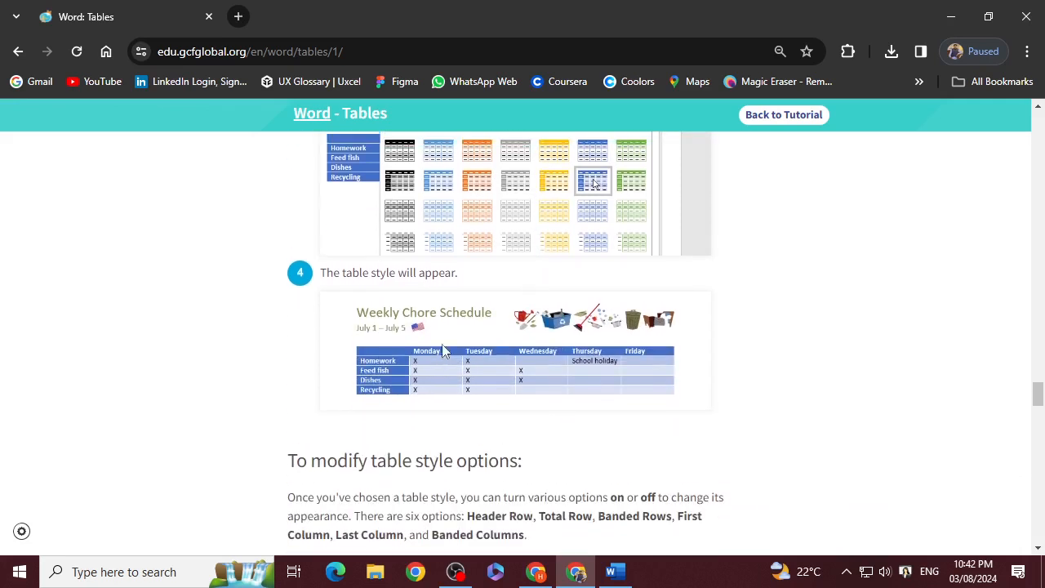
In Word, try the light blue Grid Table 5 Dark style on the chore table and replace it with the darker blue variant.
{"action": "left_click", "coordinate": [615, 572]}
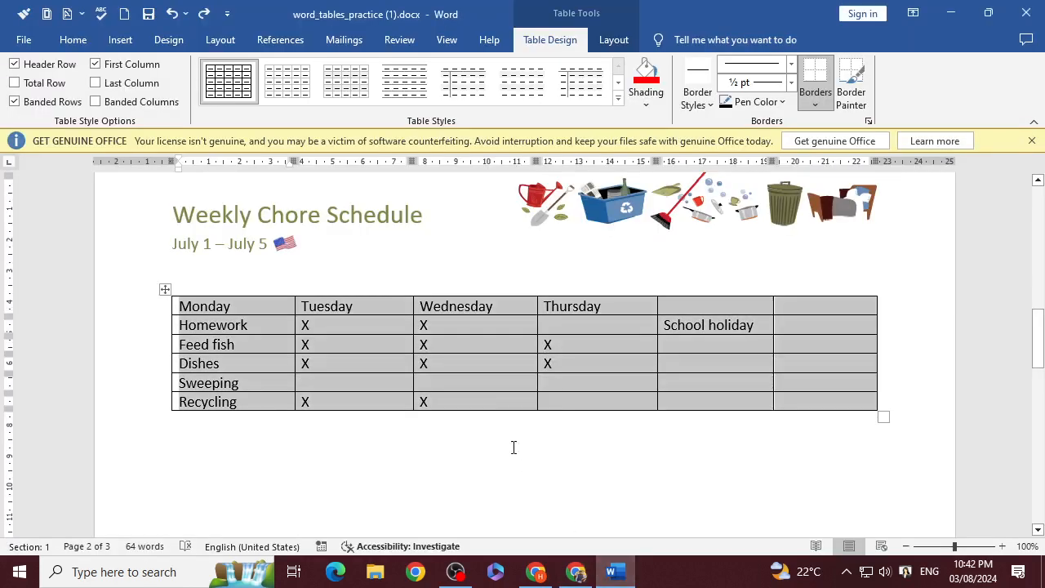
{"action": "left_click", "coordinate": [618, 99]}
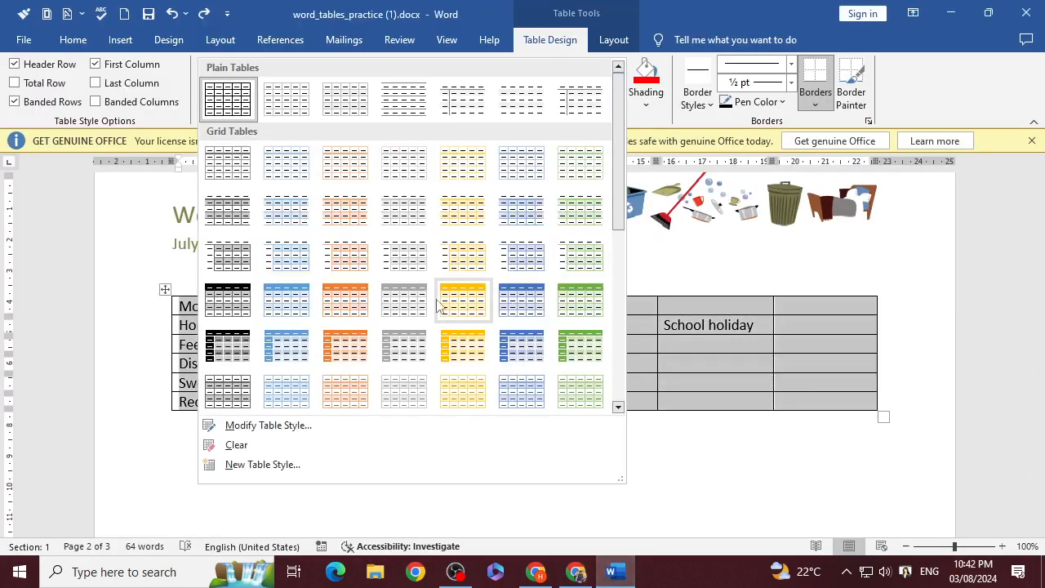
{"action": "left_click", "coordinate": [296, 350]}
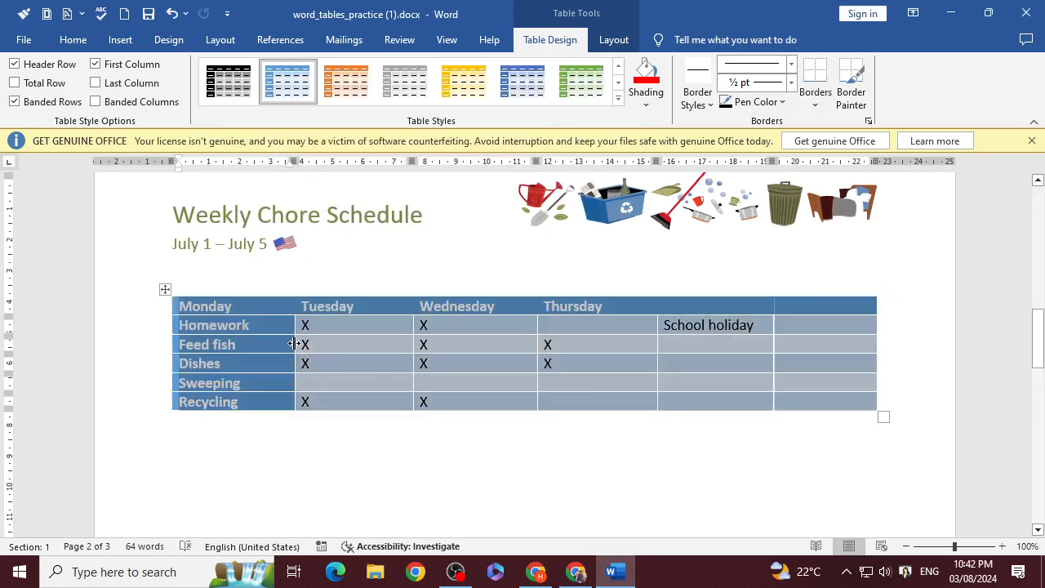
{"action": "left_click", "coordinate": [618, 99]}
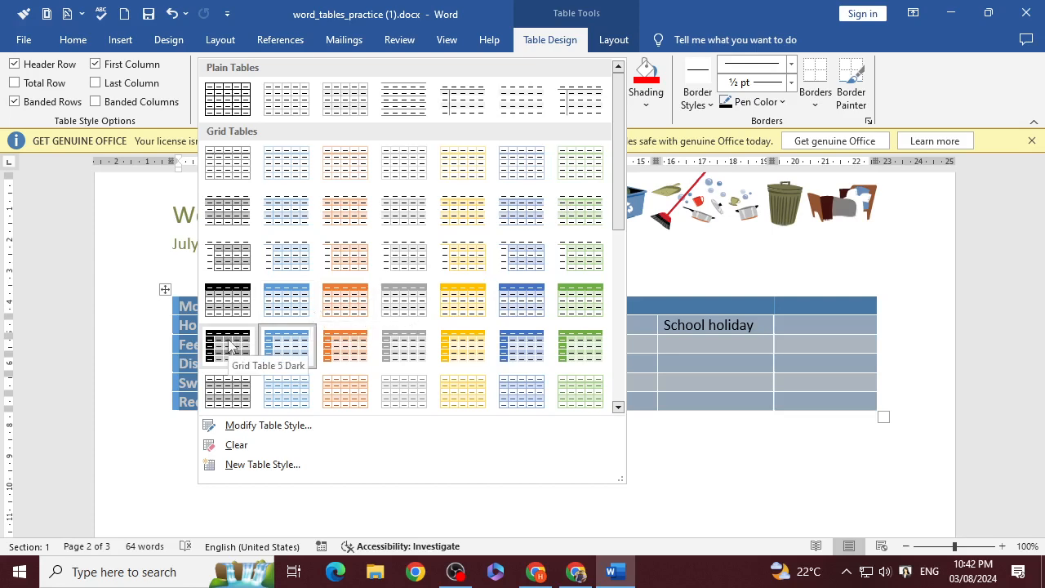
{"action": "left_click", "coordinate": [538, 346]}
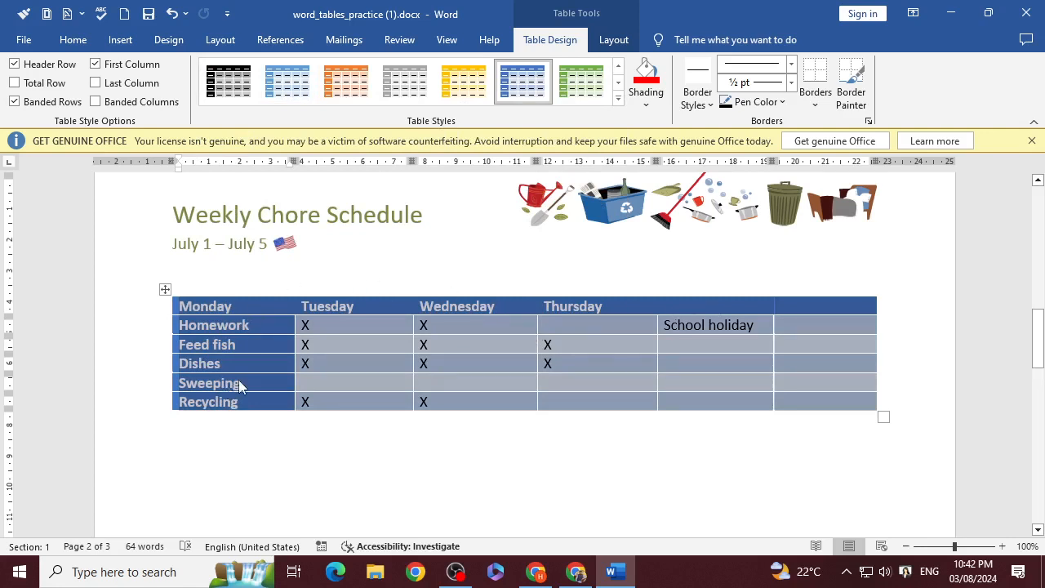
Turn the table's First Column option off and back on, enable Banded Columns, and deselect the table.
{"action": "left_click", "coordinate": [96, 65]}
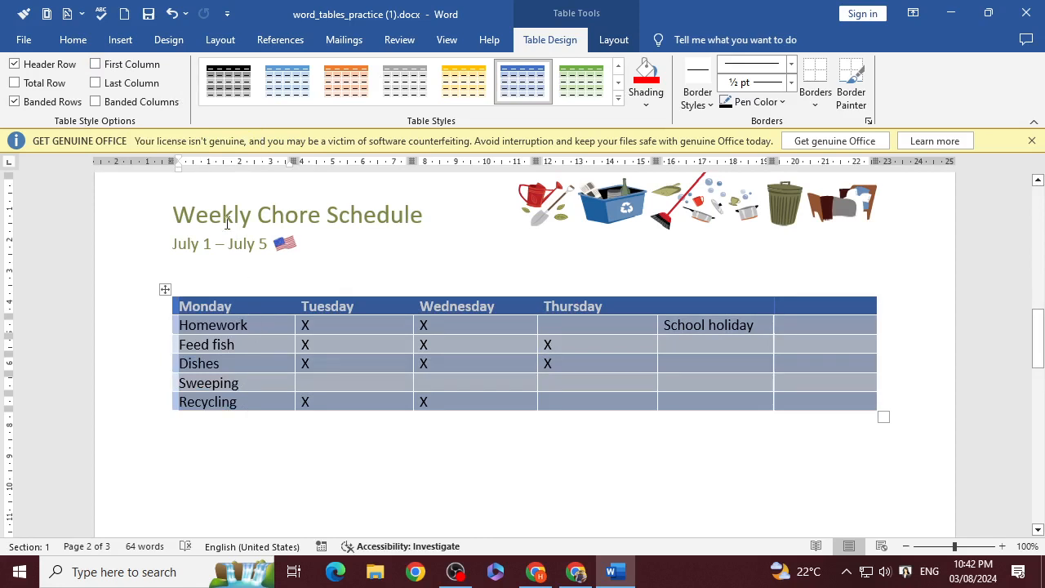
{"action": "left_click", "coordinate": [96, 65]}
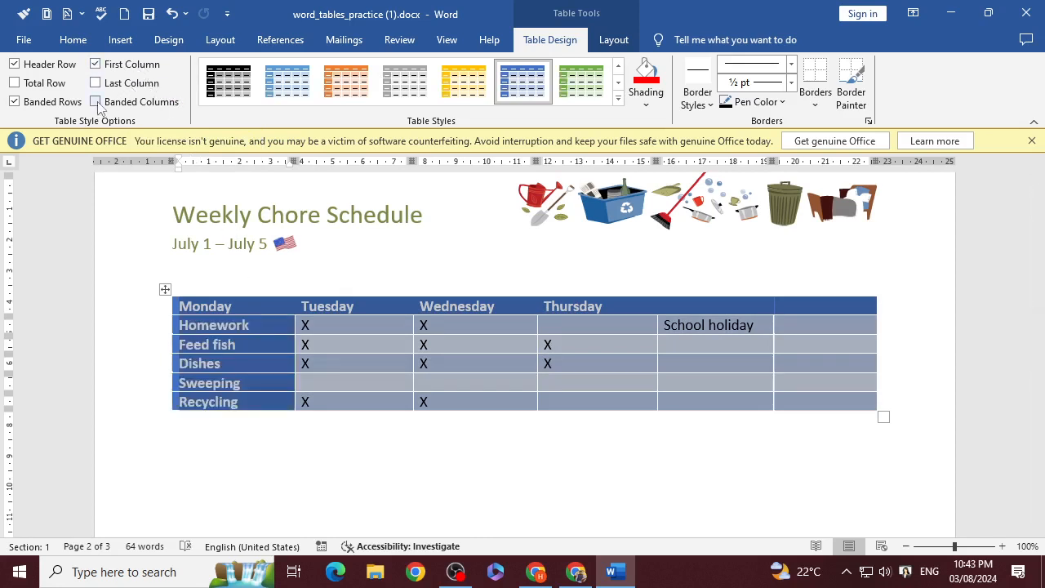
{"action": "left_click", "coordinate": [96, 102]}
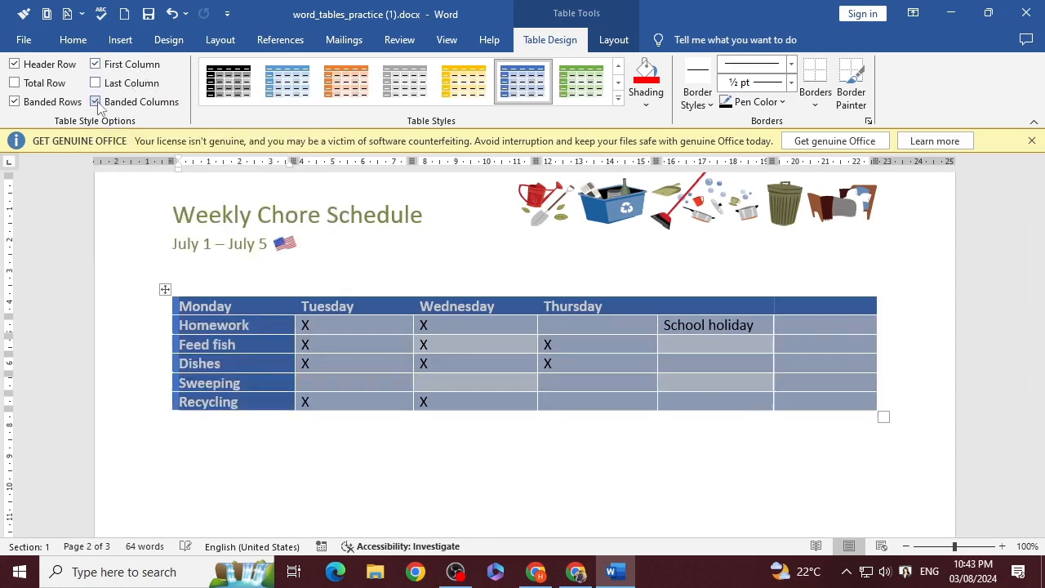
{"action": "left_click", "coordinate": [354, 474]}
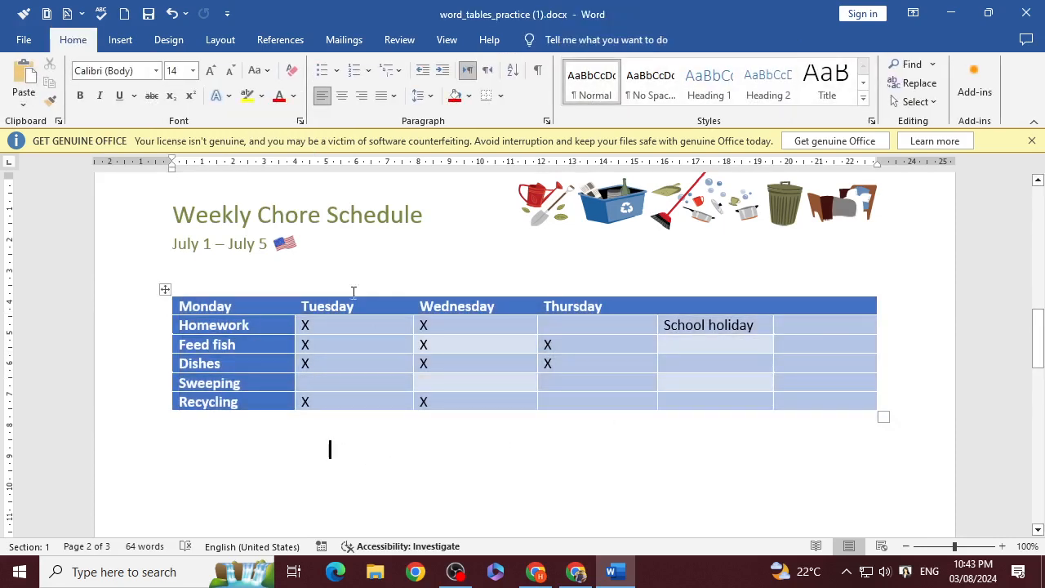
Test the chore table's Banded Rows, Banded Columns and Header Row options by turning each one off and back on.
{"action": "left_click", "coordinate": [491, 325]}
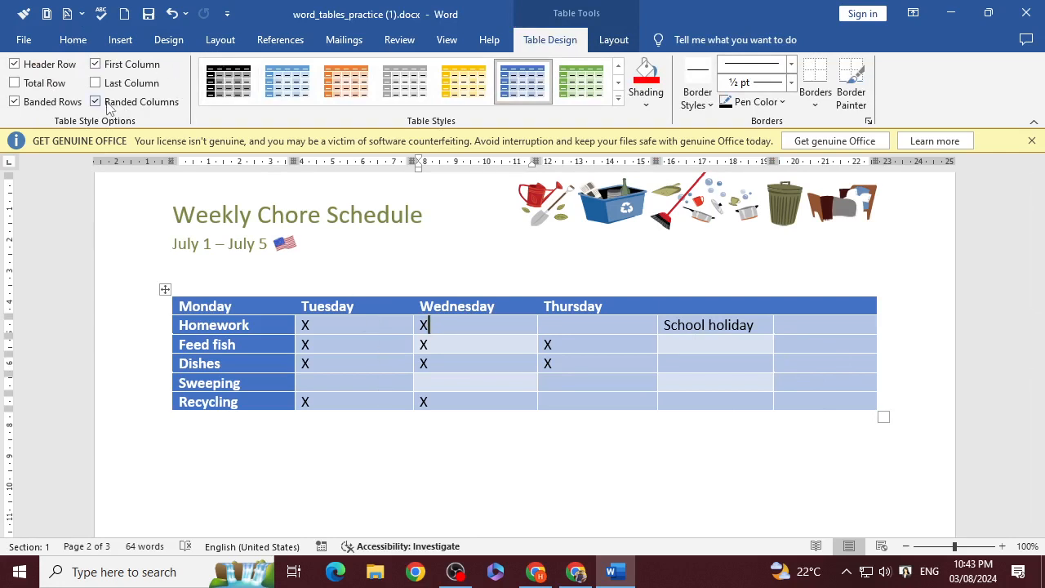
{"action": "left_click", "coordinate": [19, 107]}
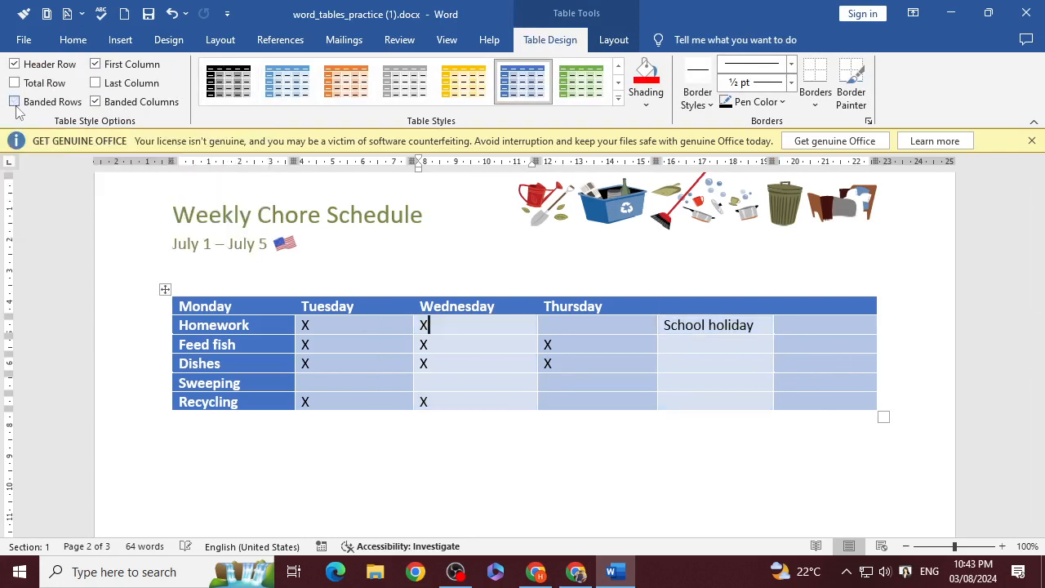
{"action": "left_click", "coordinate": [15, 104]}
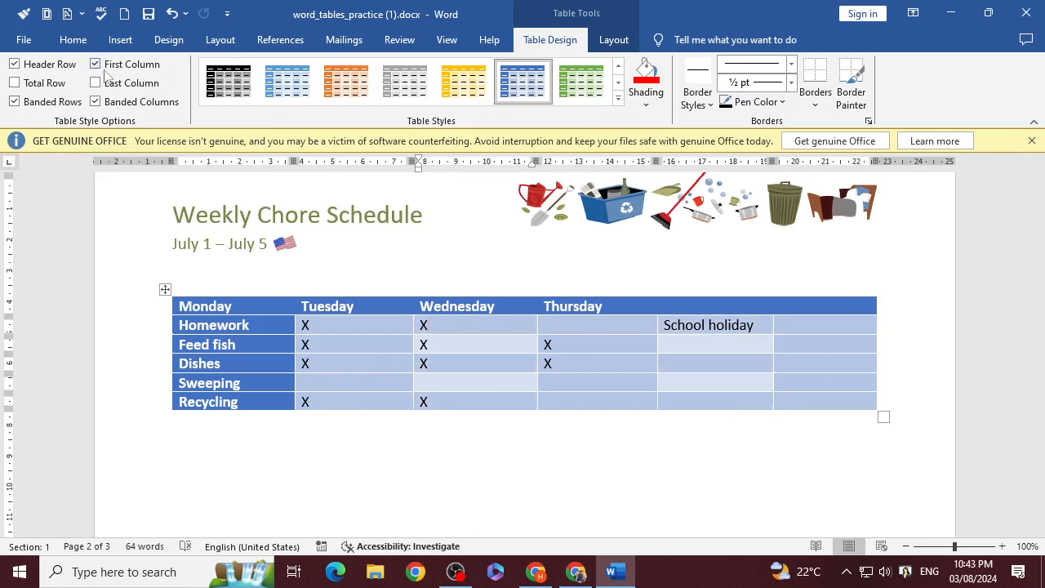
{"action": "left_click", "coordinate": [98, 104]}
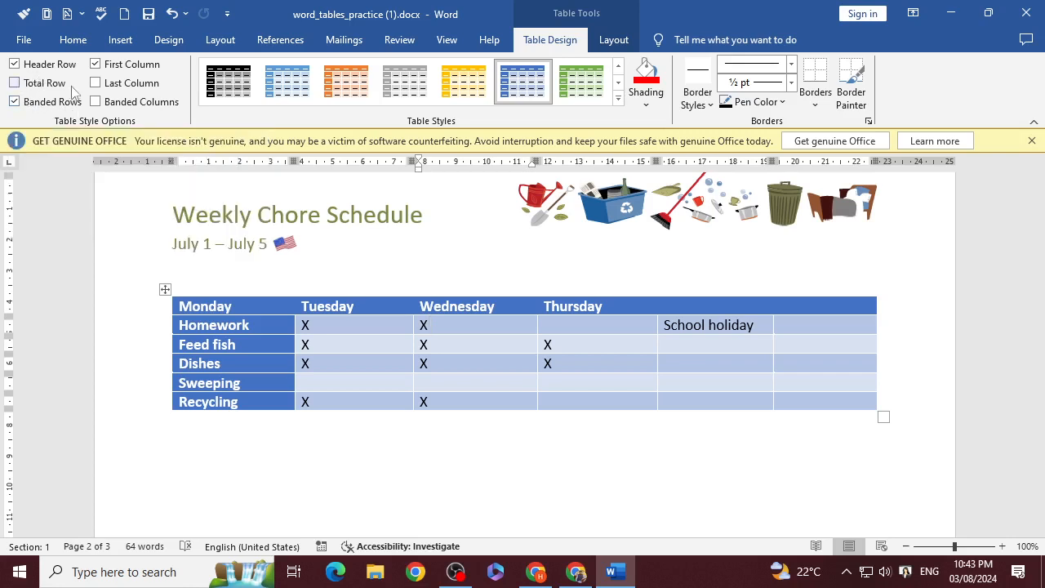
{"action": "left_click", "coordinate": [97, 102]}
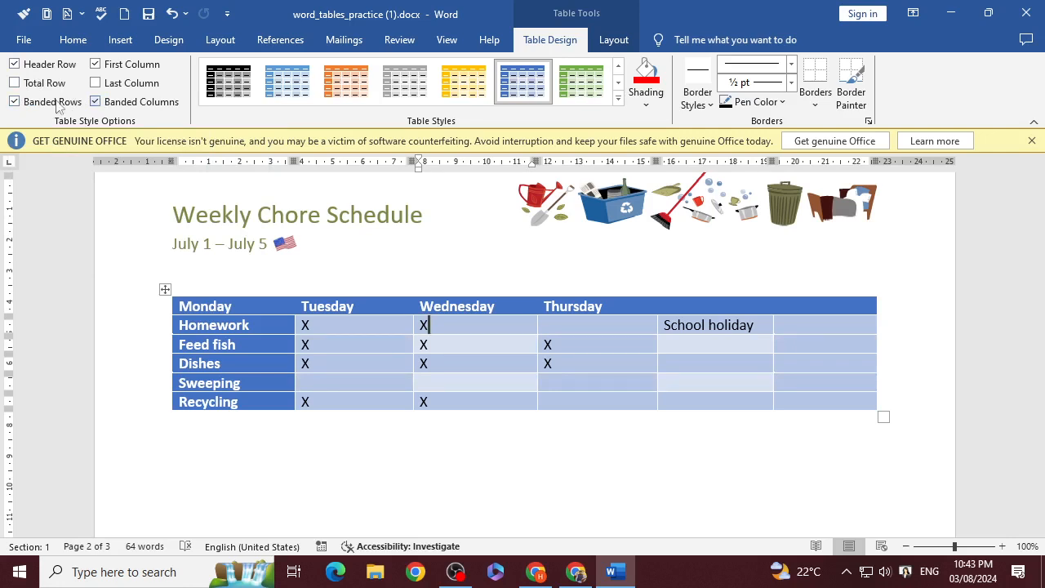
{"action": "left_click", "coordinate": [14, 66]}
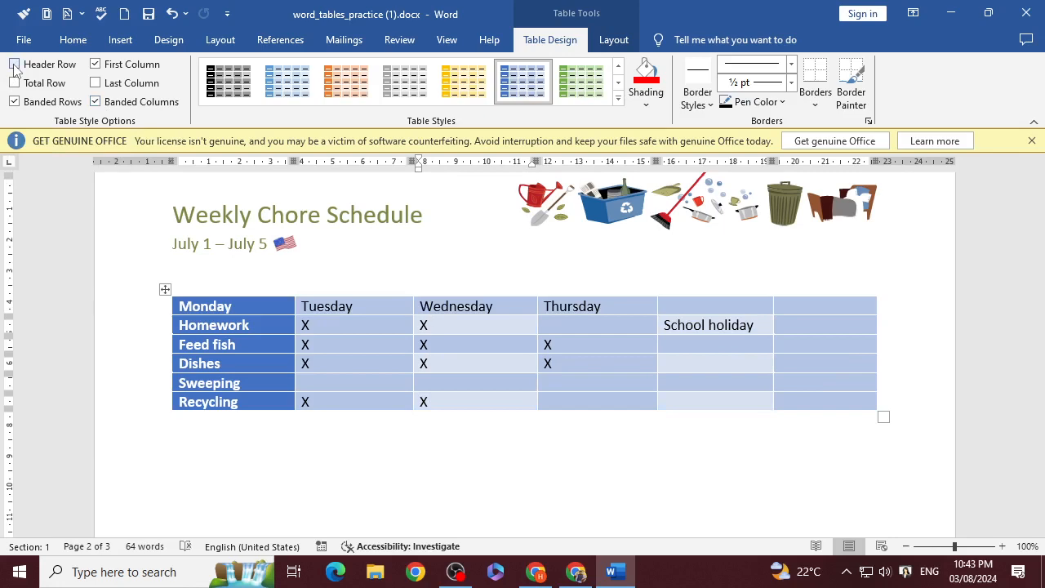
{"action": "left_click", "coordinate": [14, 65]}
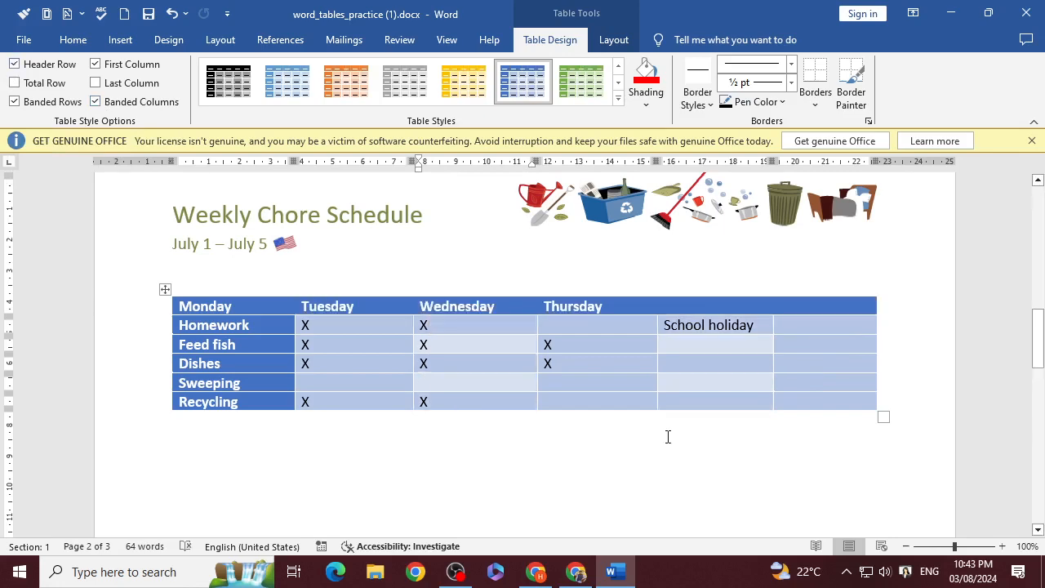
Return to the lesson in Chrome and read the sections on modifying table style options and applying table borders.
{"action": "left_click", "coordinate": [576, 572]}
{"action": "scroll", "coordinate": [587, 477], "scroll_direction": "down", "scroll_amount": 4}
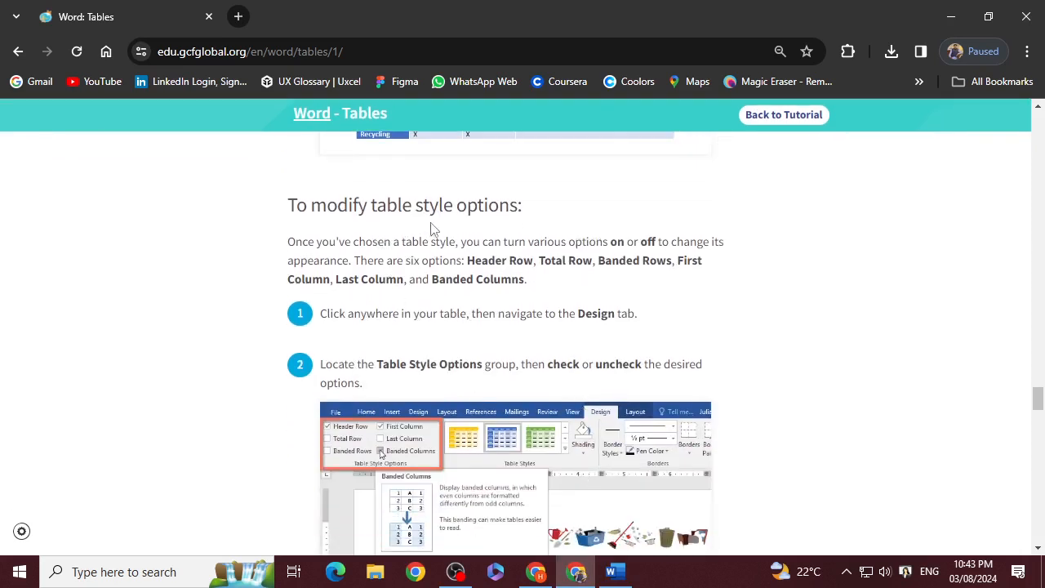
{"action": "scroll", "coordinate": [466, 404], "scroll_direction": "down", "scroll_amount": 1}
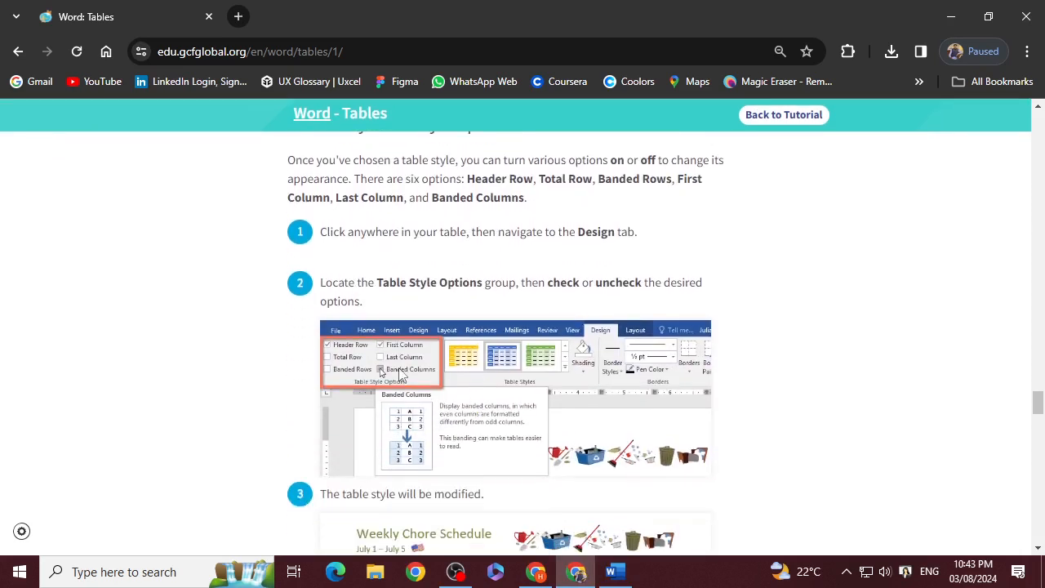
{"action": "scroll", "coordinate": [403, 380], "scroll_direction": "down", "scroll_amount": 5}
{"action": "scroll", "coordinate": [408, 392], "scroll_direction": "down", "scroll_amount": 1}
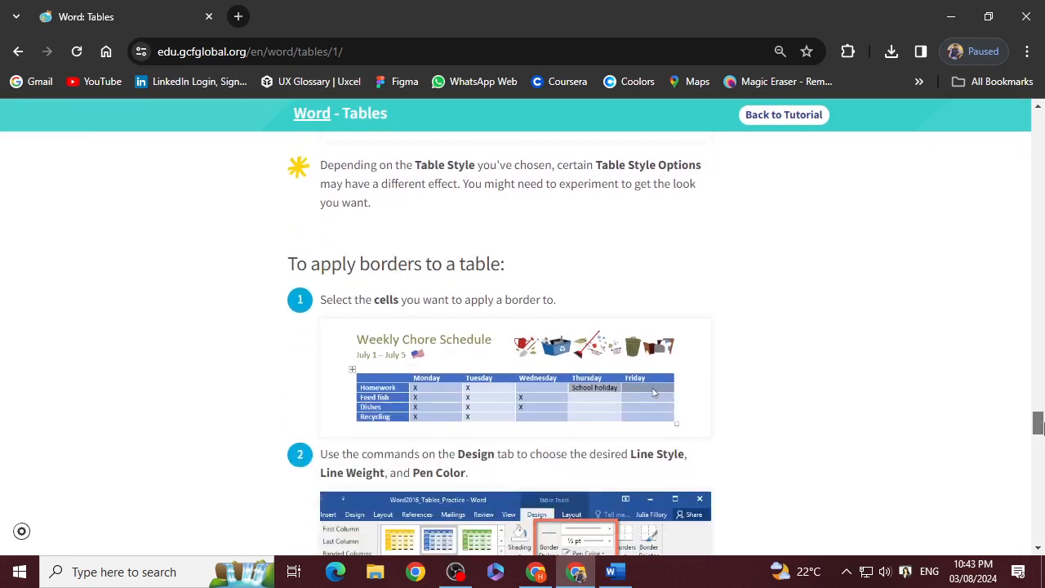
{"action": "left_click_drag", "start_coordinate": [1039, 432], "coordinate": [1042, 451]}
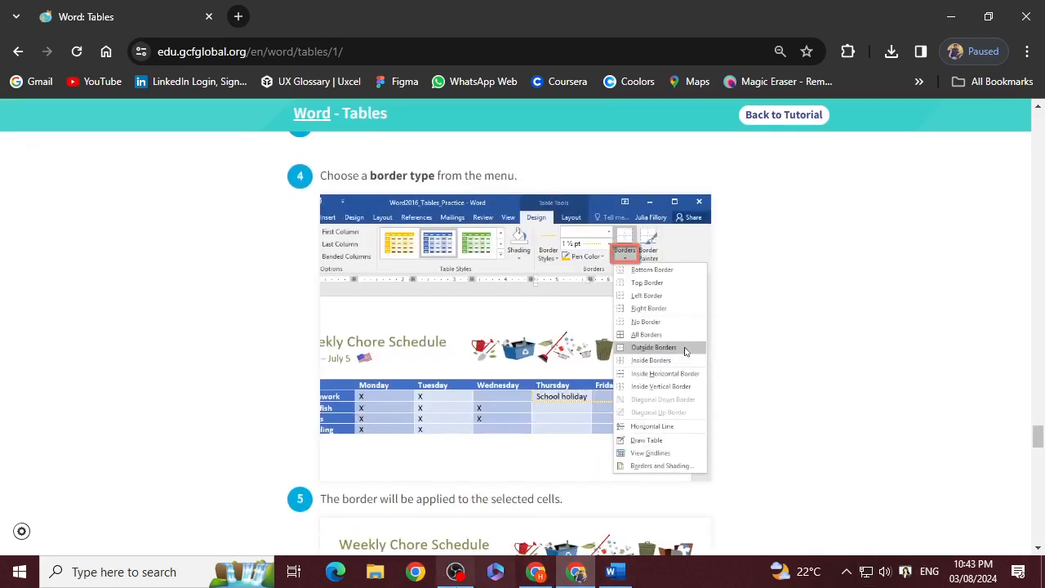
{"action": "left_click", "coordinate": [455, 571]}
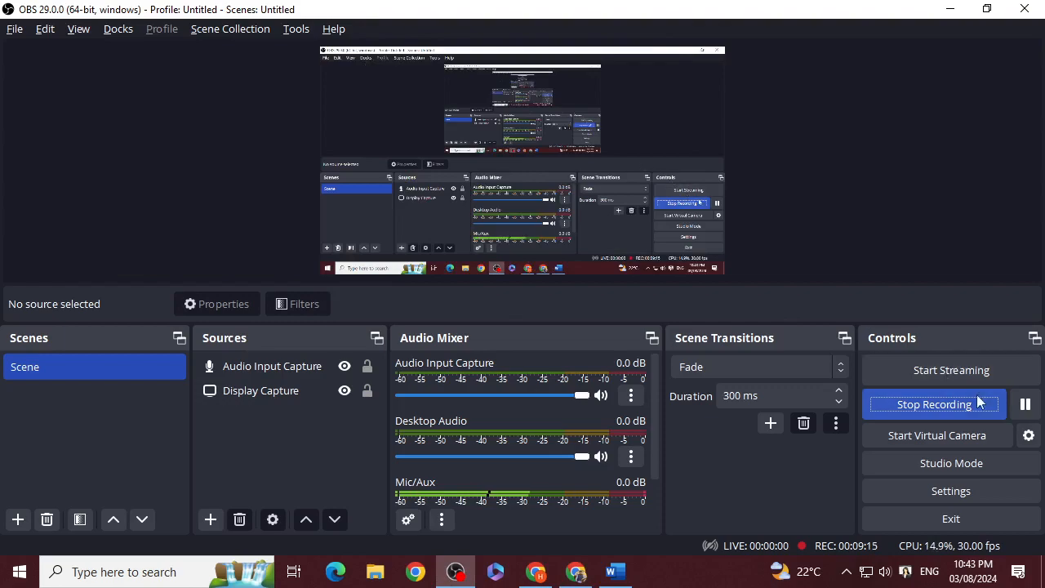
{"action": "left_click", "coordinate": [1026, 404]}
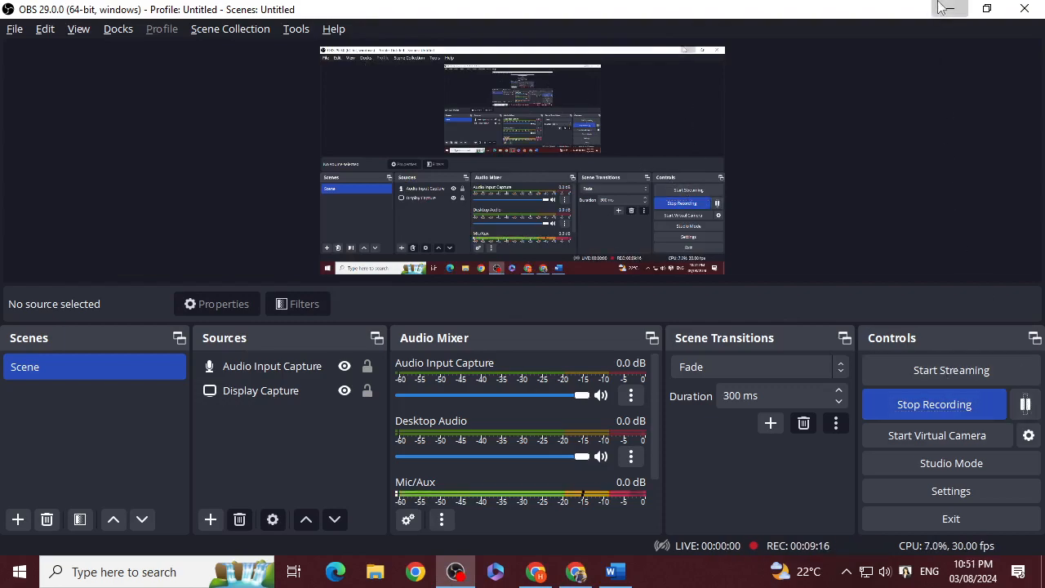
{"action": "left_click", "coordinate": [939, 8]}
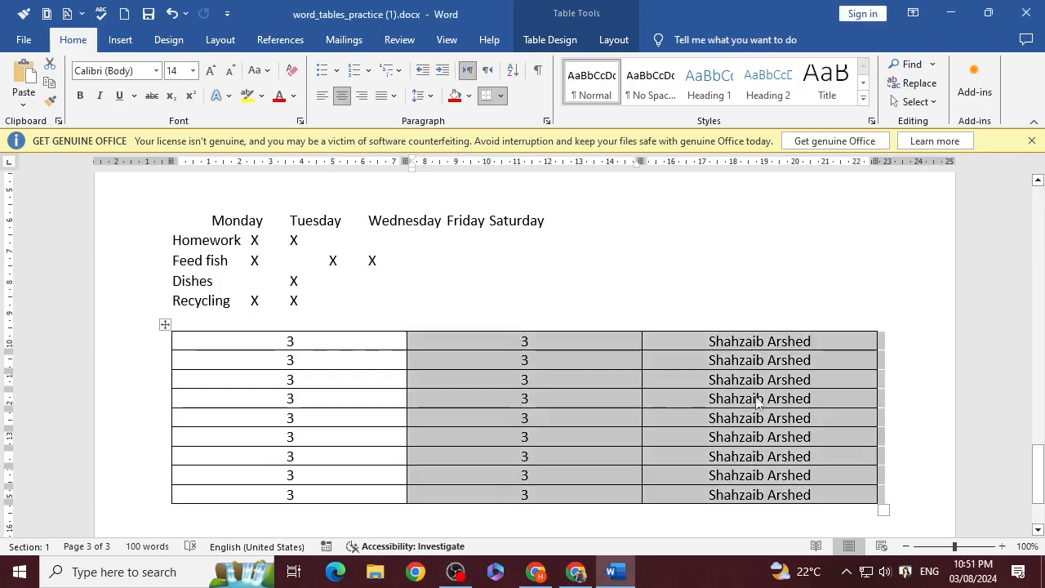
Deselect the lower table in Word, look back at the styled chore table, and switch to the lesson in Chrome.
{"action": "left_click", "coordinate": [565, 237]}
{"action": "scroll", "coordinate": [564, 238], "scroll_direction": "up", "scroll_amount": 5}
{"action": "scroll", "coordinate": [504, 487], "scroll_direction": "up", "scroll_amount": 20}
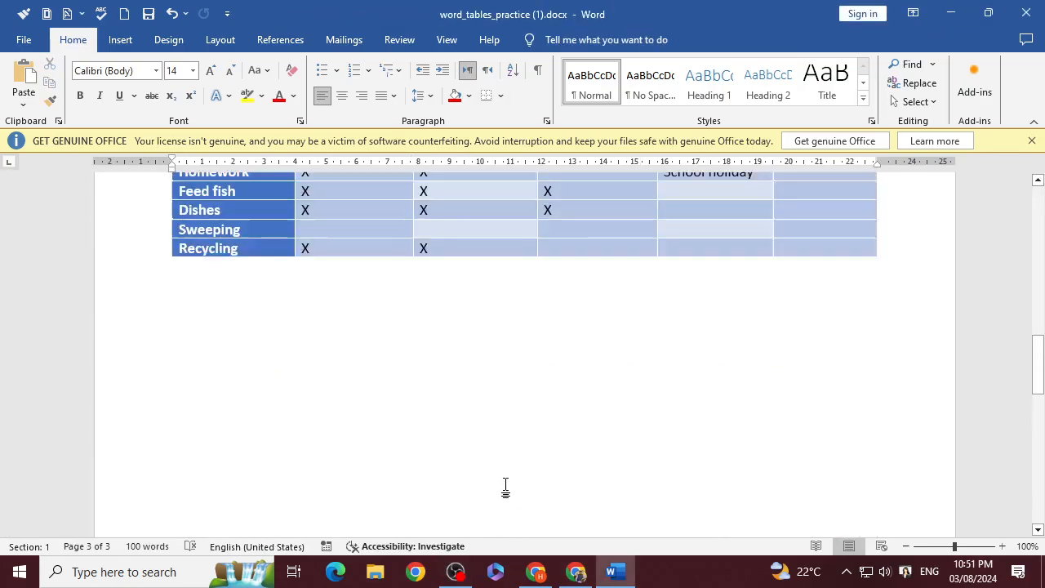
{"action": "scroll", "coordinate": [501, 490], "scroll_direction": "down", "scroll_amount": 2}
{"action": "left_click", "coordinate": [564, 570]}
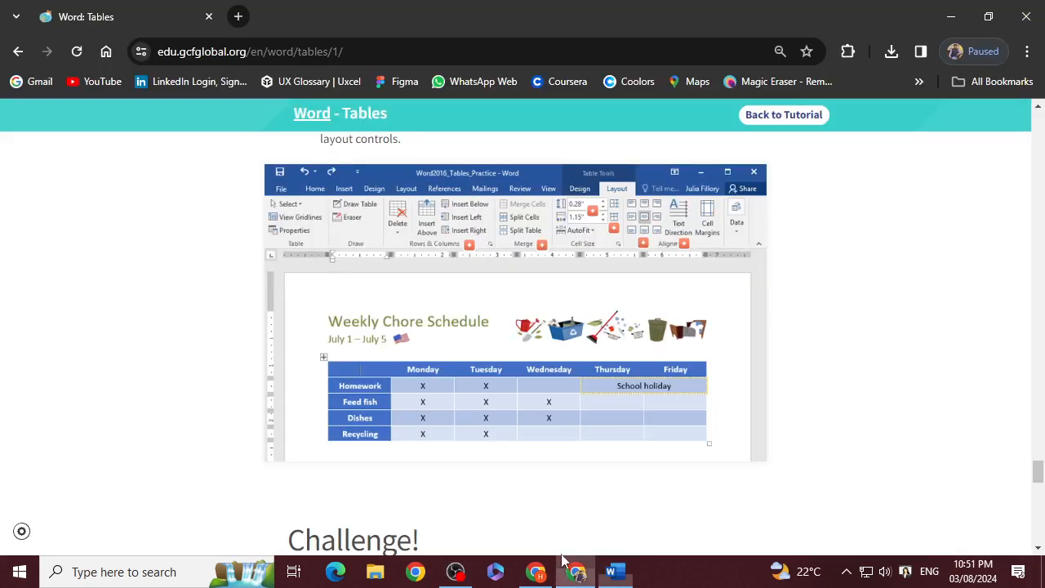
Review the lesson sections on modifying table style options and applying borders to a table.
{"action": "scroll", "coordinate": [399, 374], "scroll_direction": "up", "scroll_amount": 5}
{"action": "scroll", "coordinate": [399, 374], "scroll_direction": "up", "scroll_amount": 6}
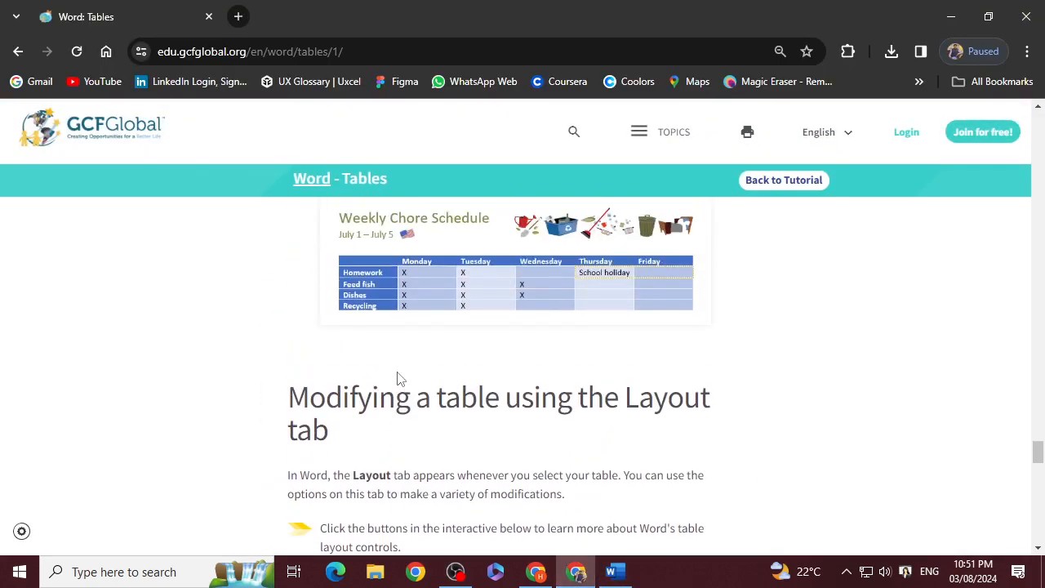
{"action": "scroll", "coordinate": [396, 414], "scroll_direction": "up", "scroll_amount": 2}
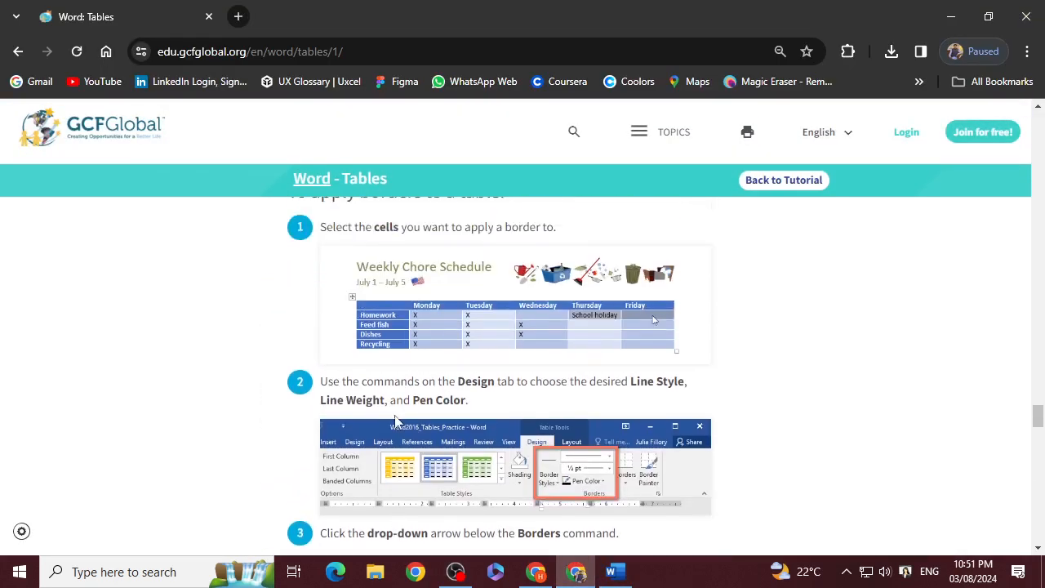
{"action": "scroll", "coordinate": [510, 490], "scroll_direction": "up", "scroll_amount": 5}
{"action": "scroll", "coordinate": [508, 478], "scroll_direction": "down", "scroll_amount": 2}
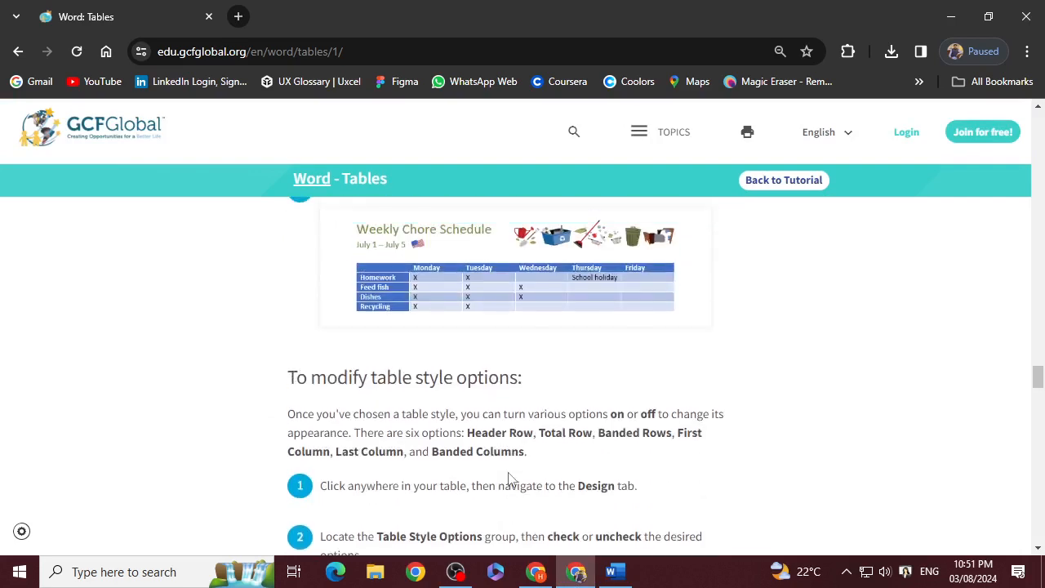
{"action": "scroll", "coordinate": [400, 383], "scroll_direction": "down", "scroll_amount": 2}
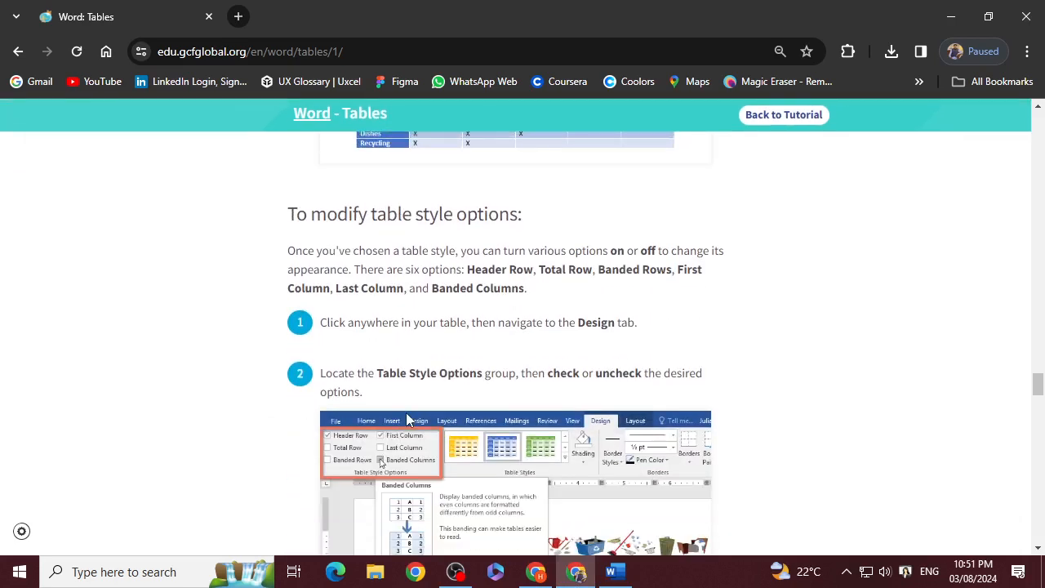
{"action": "scroll", "coordinate": [406, 413], "scroll_direction": "up", "scroll_amount": 5}
{"action": "scroll", "coordinate": [414, 424], "scroll_direction": "down", "scroll_amount": 5}
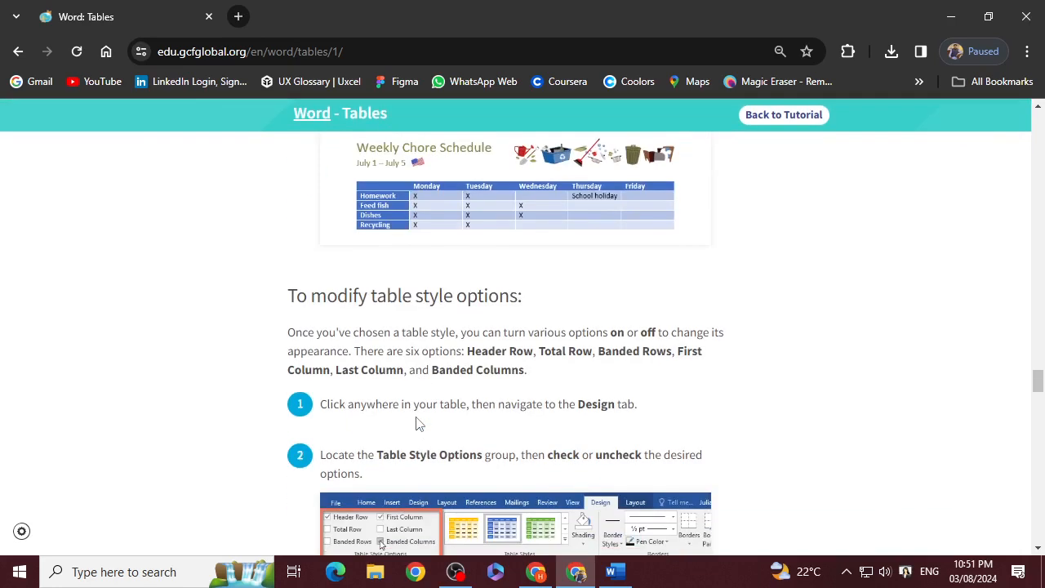
{"action": "scroll", "coordinate": [408, 415], "scroll_direction": "down", "scroll_amount": 2}
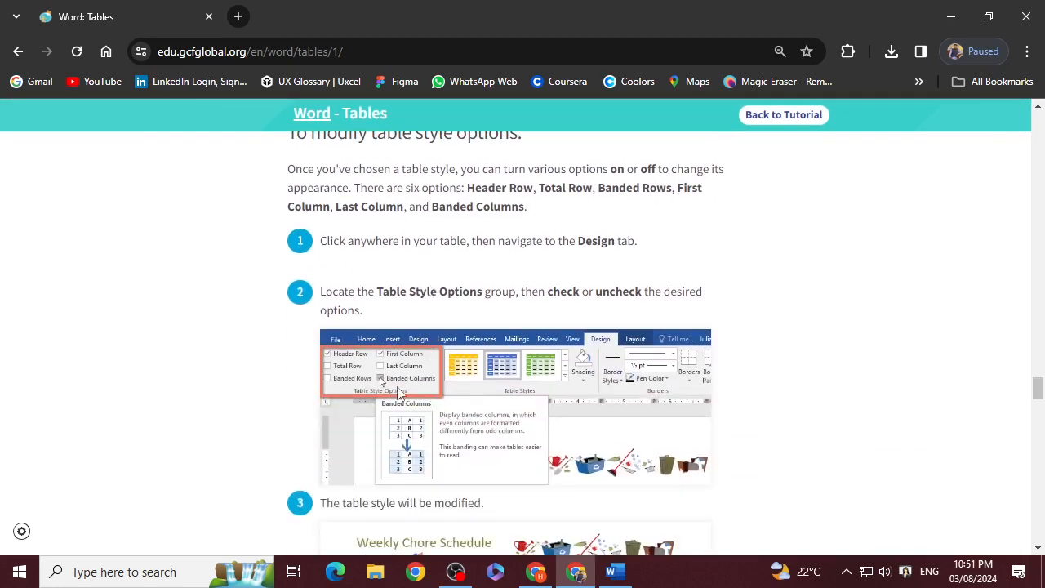
{"action": "scroll", "coordinate": [399, 390], "scroll_direction": "down", "scroll_amount": 6}
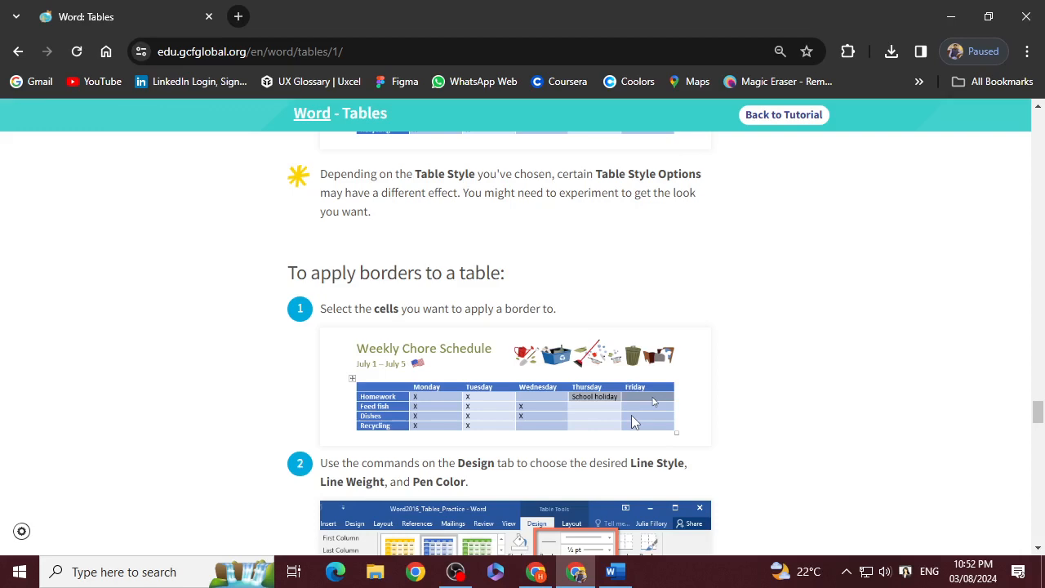
Switch to Word and left-align the names in the third column of the lower table on the last page.
{"action": "left_click", "coordinate": [615, 572]}
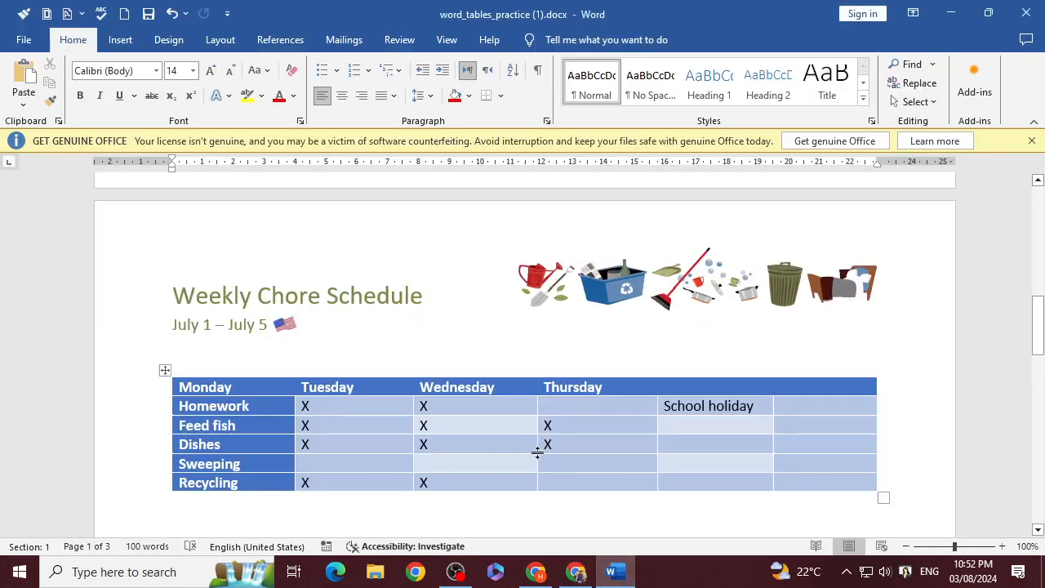
{"action": "scroll", "coordinate": [537, 452], "scroll_direction": "down", "scroll_amount": 15}
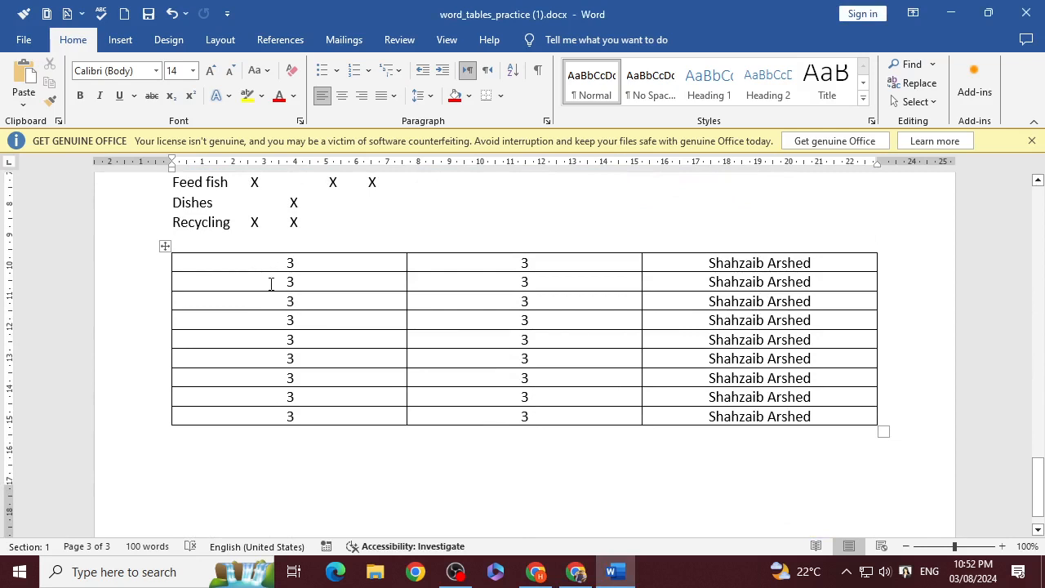
{"action": "left_click_drag", "start_coordinate": [255, 266], "coordinate": [759, 263]}
{"action": "left_click", "coordinate": [805, 415]}
{"action": "left_click", "coordinate": [322, 95]}
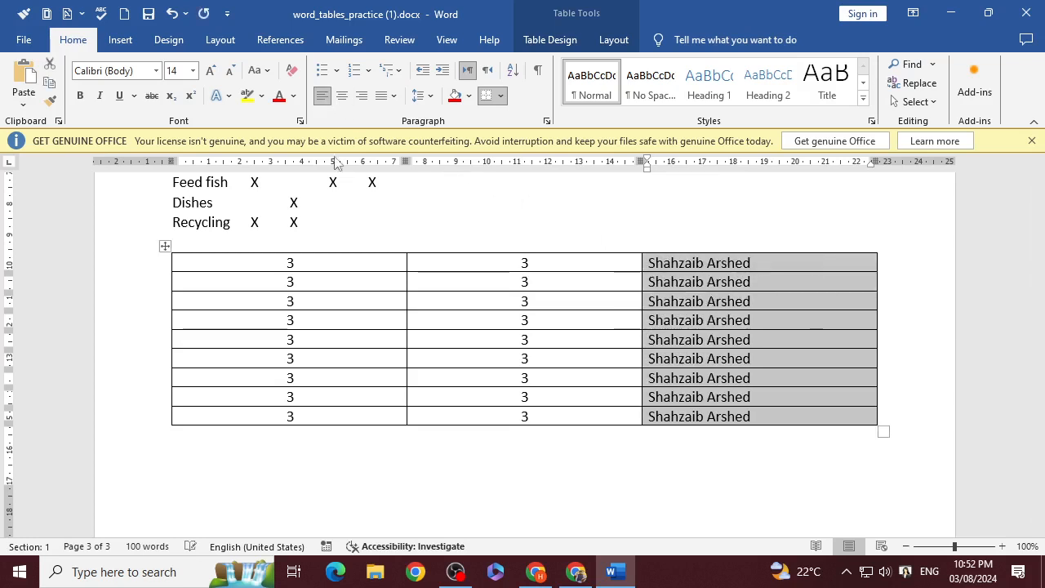
{"action": "left_click_drag", "start_coordinate": [537, 414], "coordinate": [498, 261]}
{"action": "left_click", "coordinate": [240, 276]}
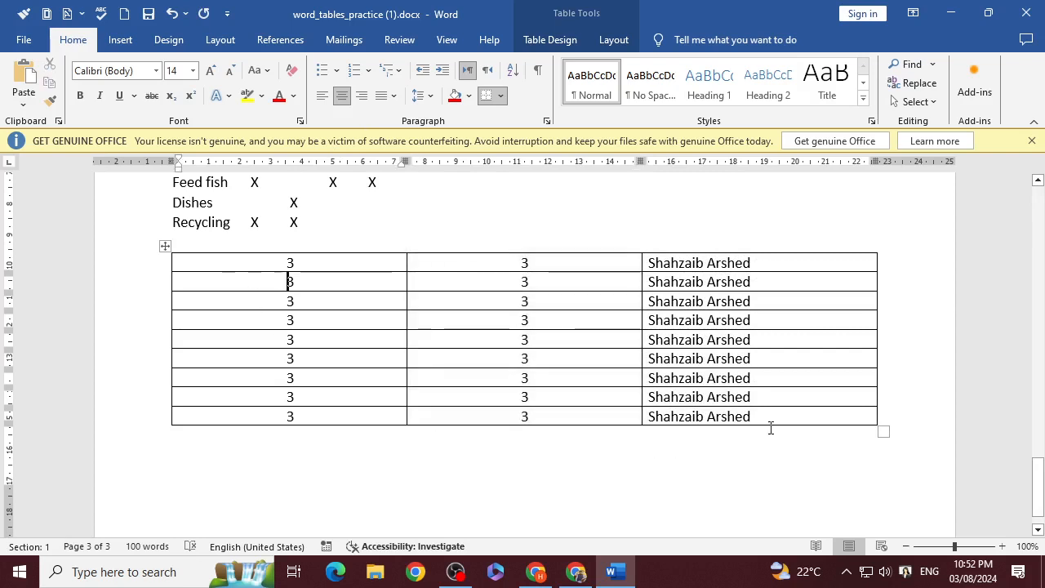
Remove the bottom border from the whole lower table, check the result unselected, and restore the border.
{"action": "left_click_drag", "start_coordinate": [770, 418], "coordinate": [226, 290]}
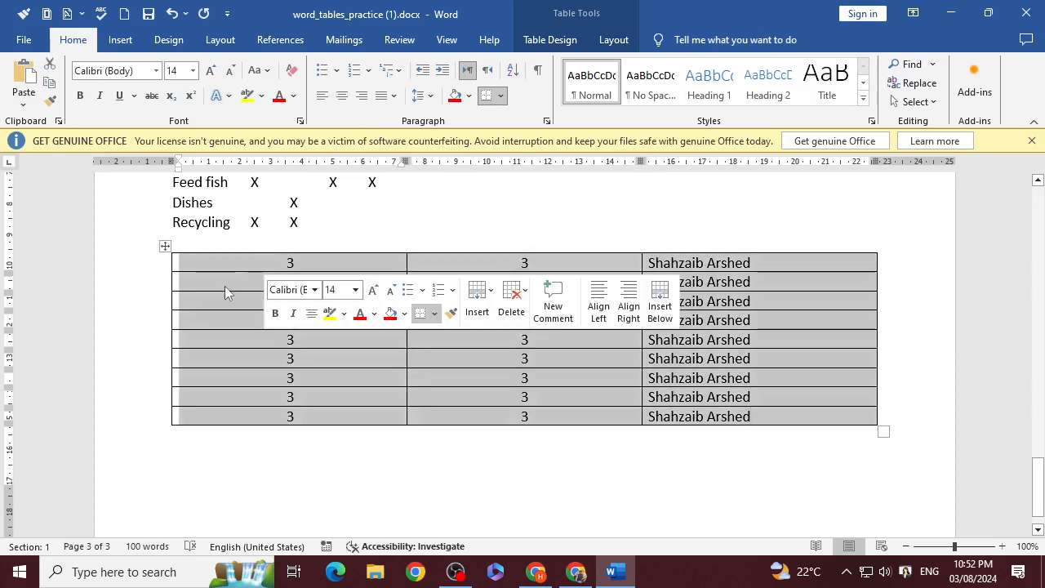
{"action": "left_click", "coordinate": [547, 41]}
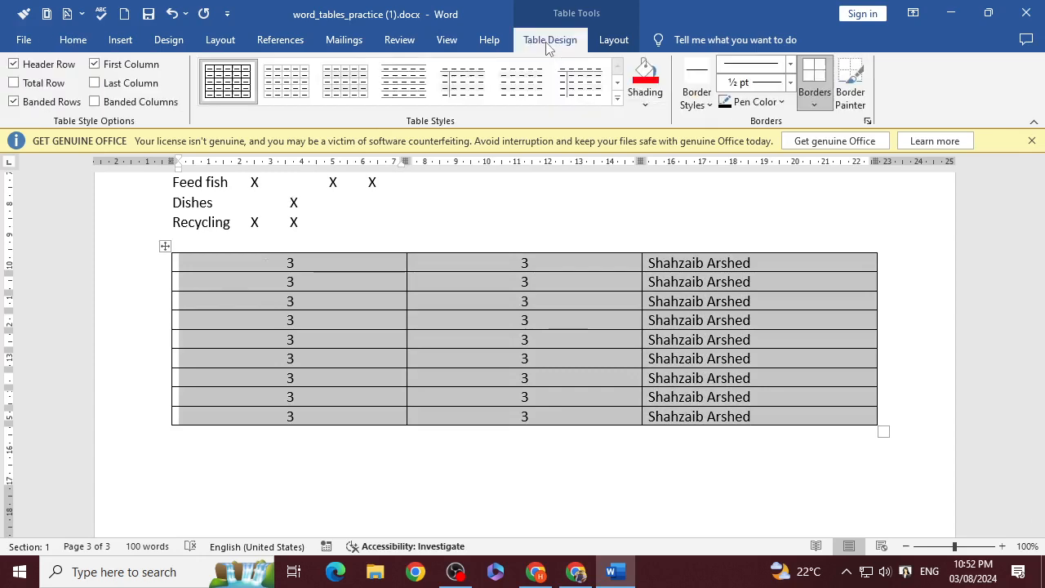
{"action": "left_click", "coordinate": [816, 106]}
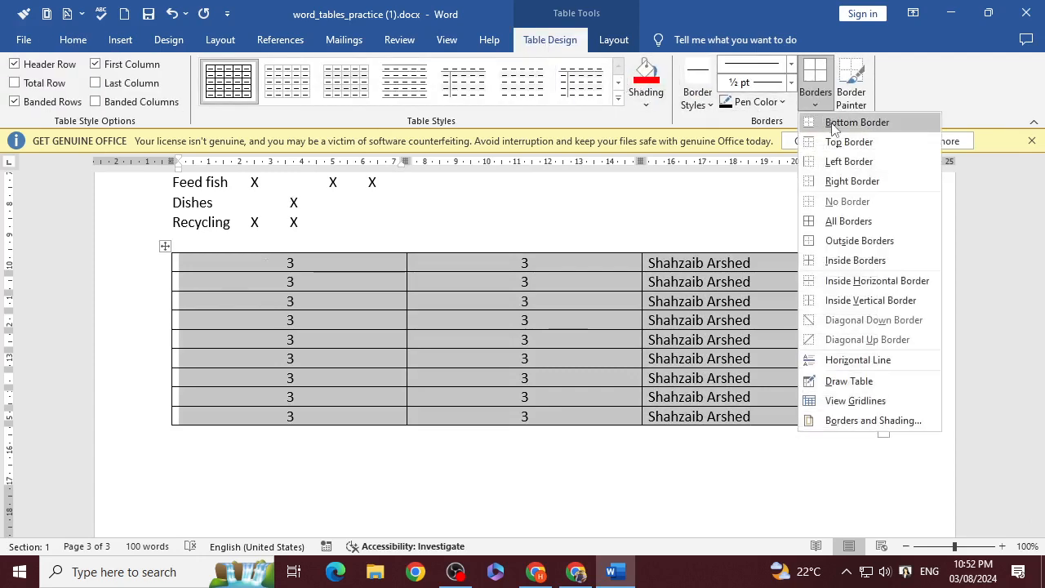
{"action": "left_click", "coordinate": [836, 125]}
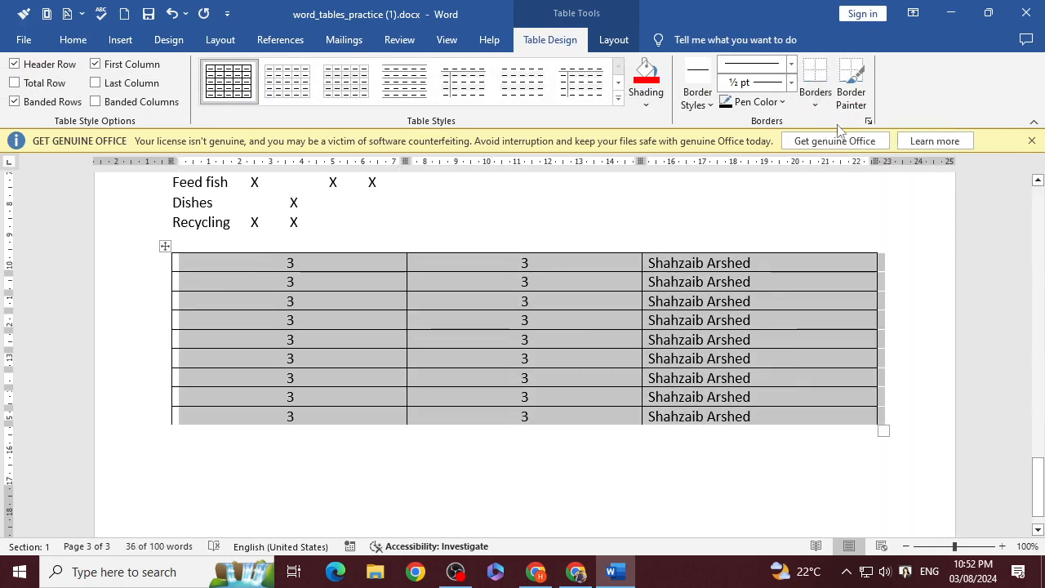
{"action": "left_click", "coordinate": [877, 418]}
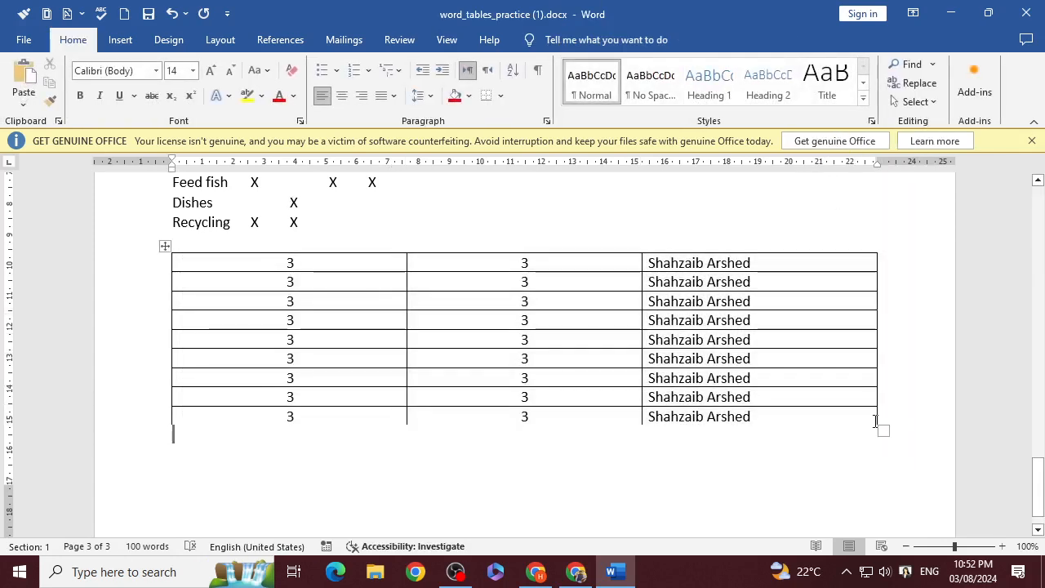
{"action": "left_click_drag", "start_coordinate": [876, 420], "coordinate": [178, 260]}
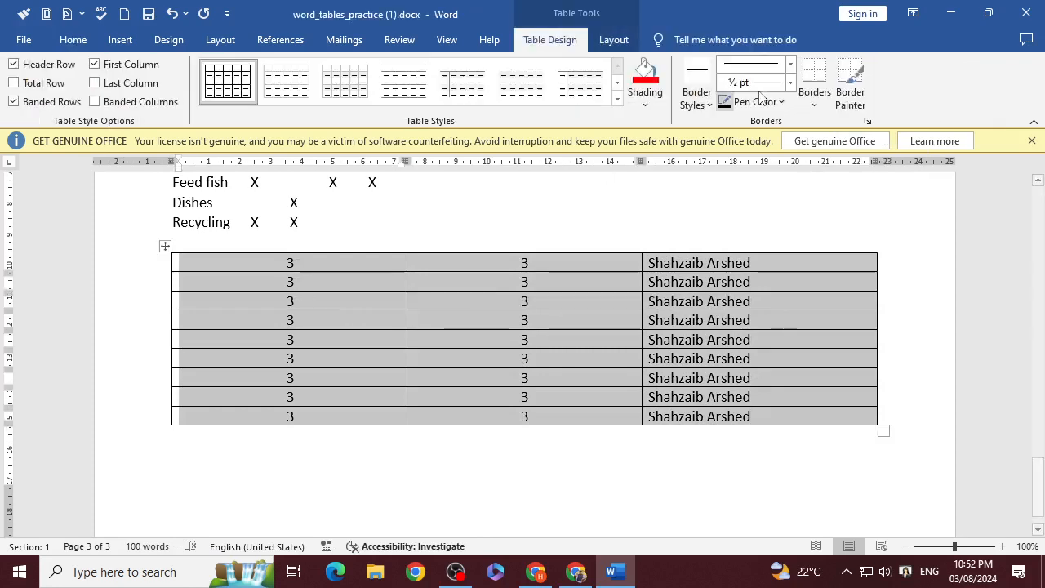
{"action": "left_click", "coordinate": [827, 96]}
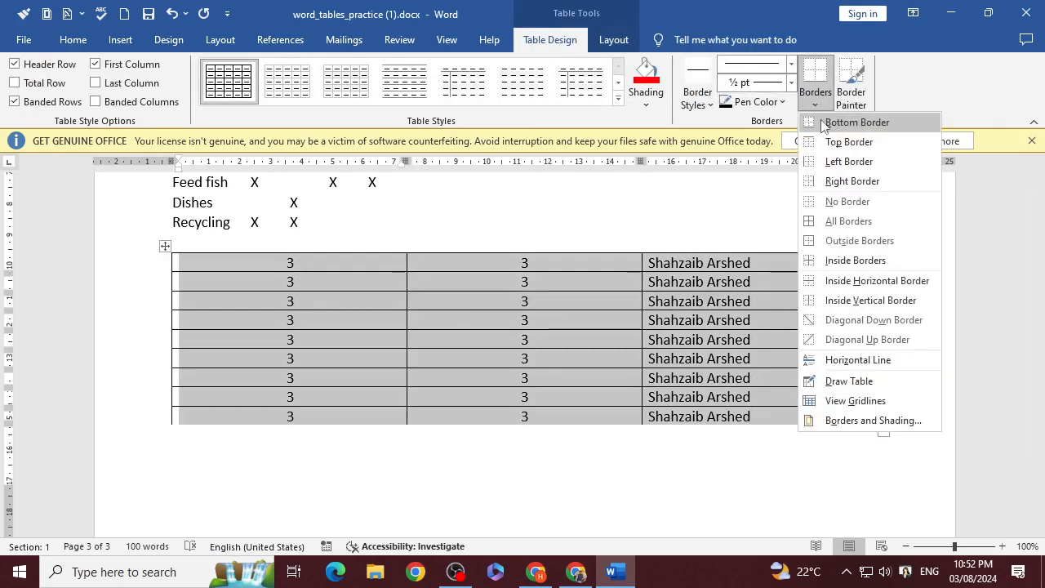
{"action": "left_click", "coordinate": [823, 124]}
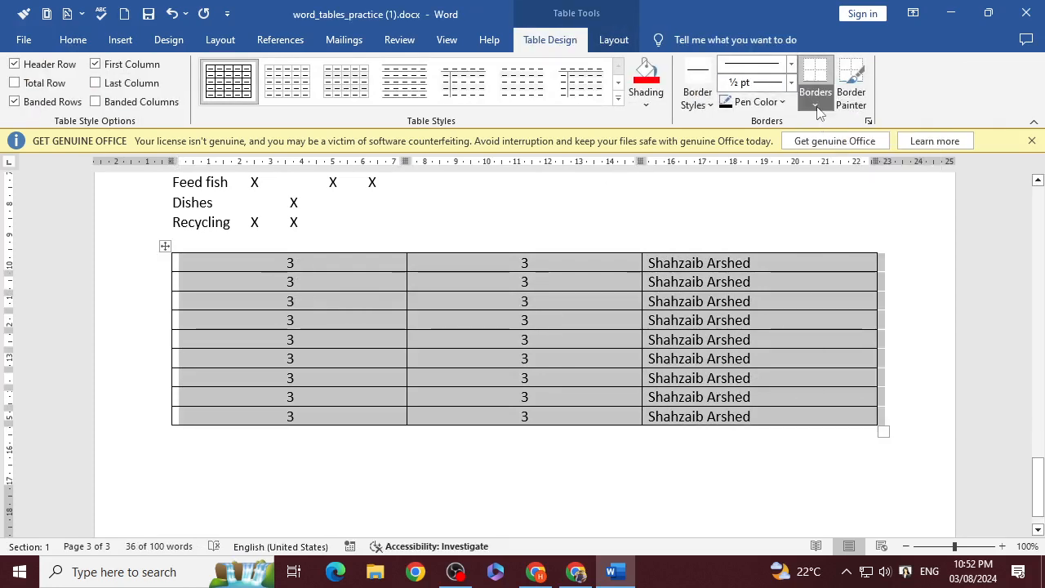
Turn the lower table's right border off, check the result unselected, and turn the border back on.
{"action": "left_click", "coordinate": [815, 104]}
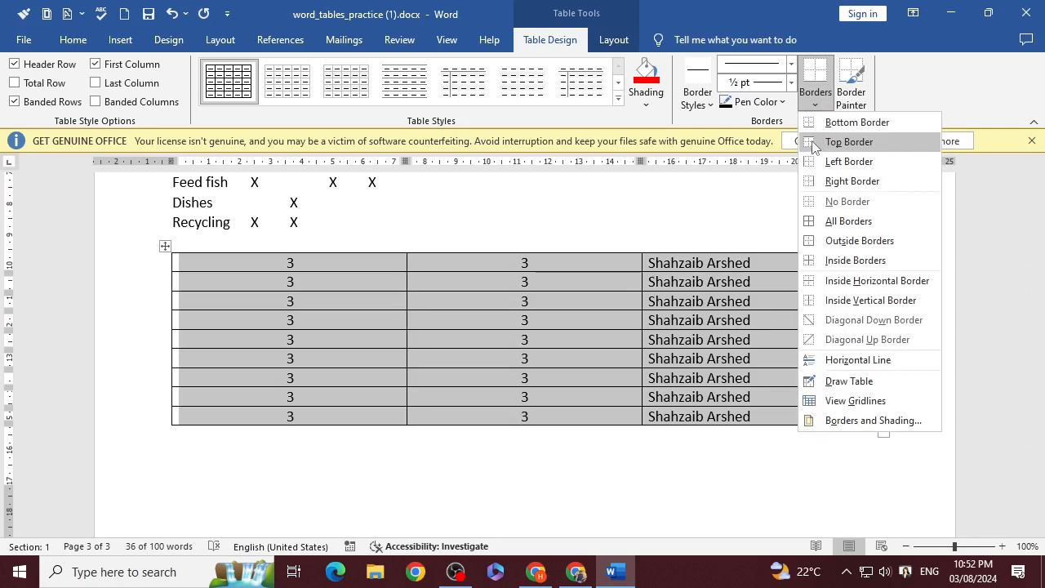
{"action": "left_click", "coordinate": [821, 183]}
{"action": "left_click", "coordinate": [905, 276]}
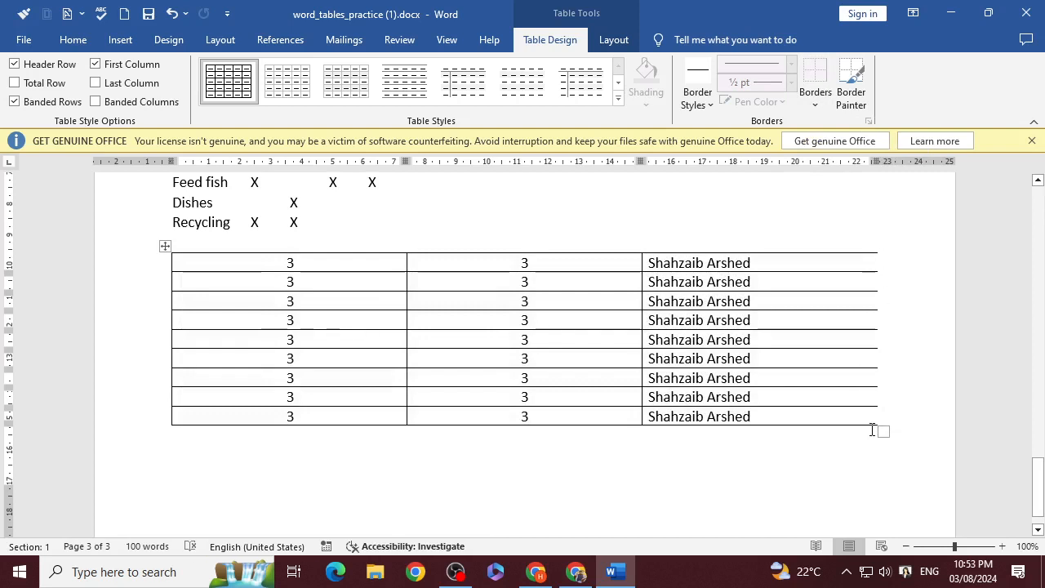
{"action": "left_click_drag", "start_coordinate": [873, 417], "coordinate": [873, 262]}
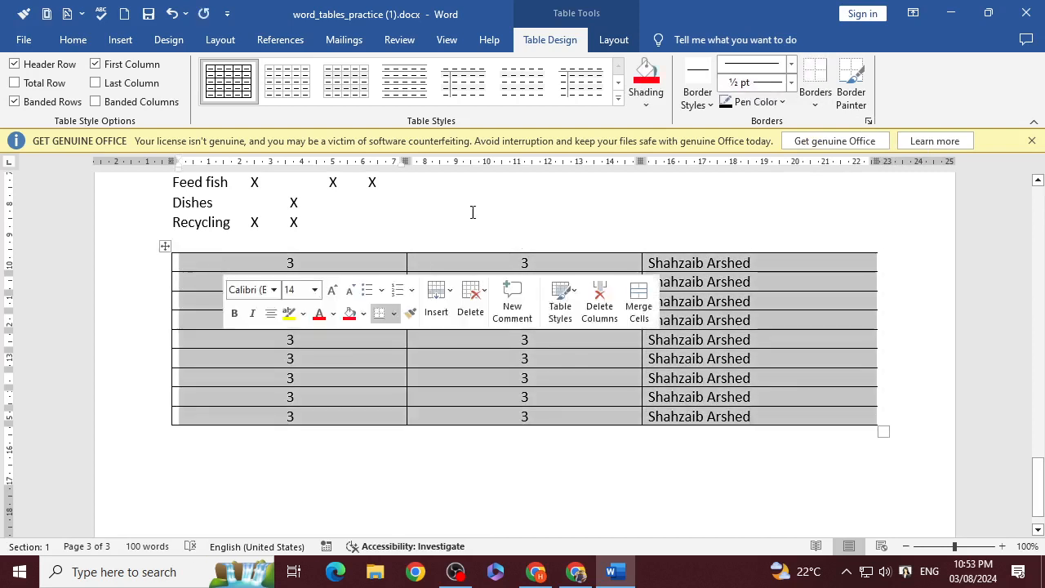
{"action": "left_click", "coordinate": [818, 103]}
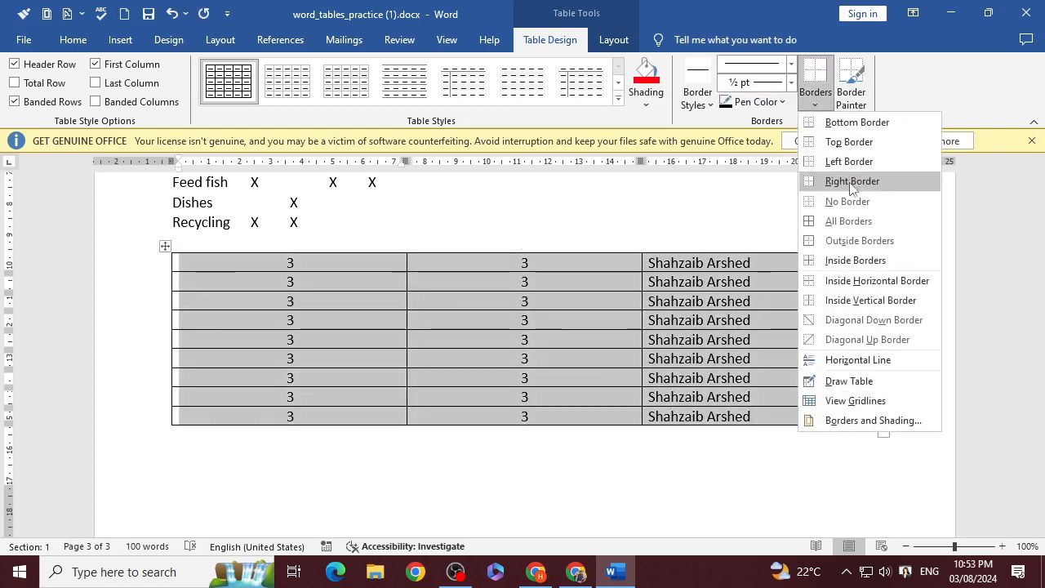
{"action": "left_click", "coordinate": [850, 181]}
{"action": "key", "text": "ctrl+z"}
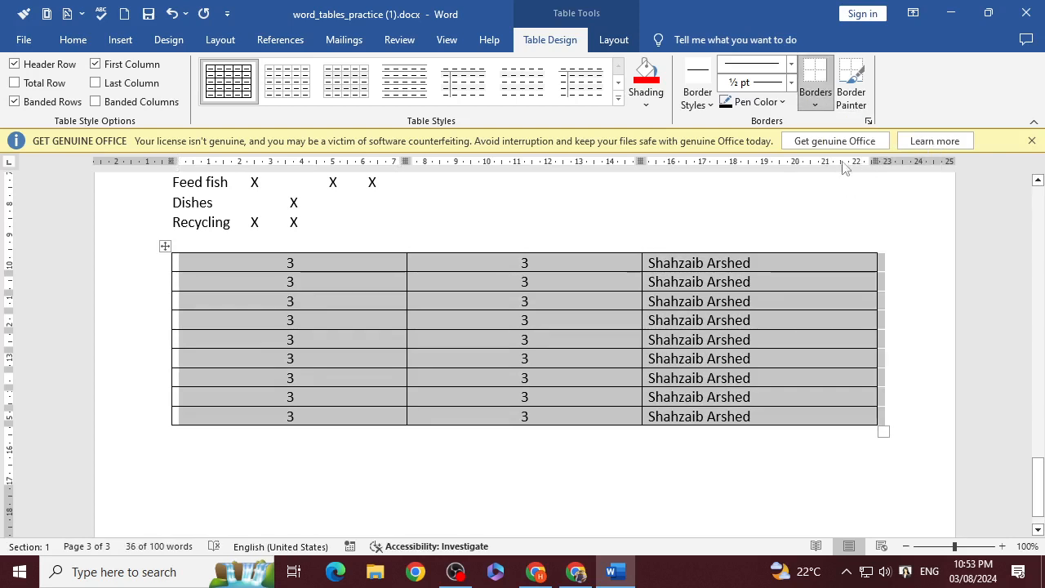
Test the No Border option on the entire lower table, then reapply All Borders.
{"action": "left_click", "coordinate": [818, 104]}
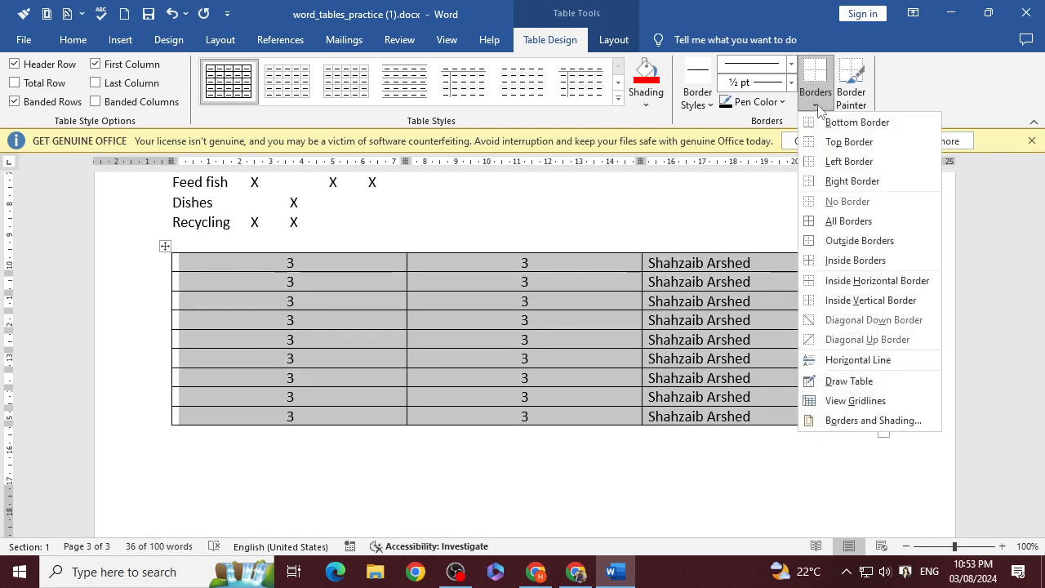
{"action": "left_click", "coordinate": [874, 201]}
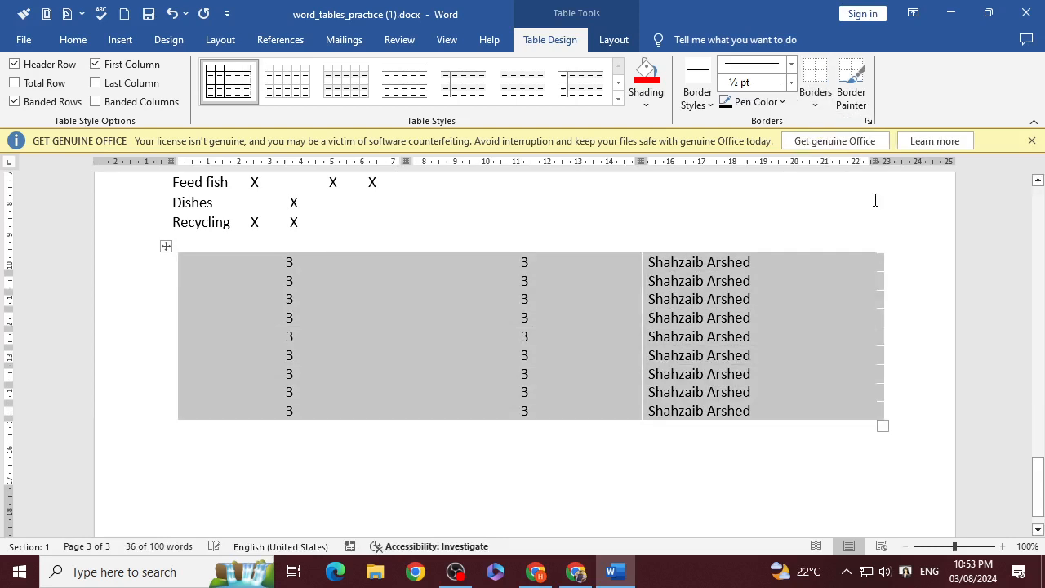
{"action": "left_click", "coordinate": [931, 392]}
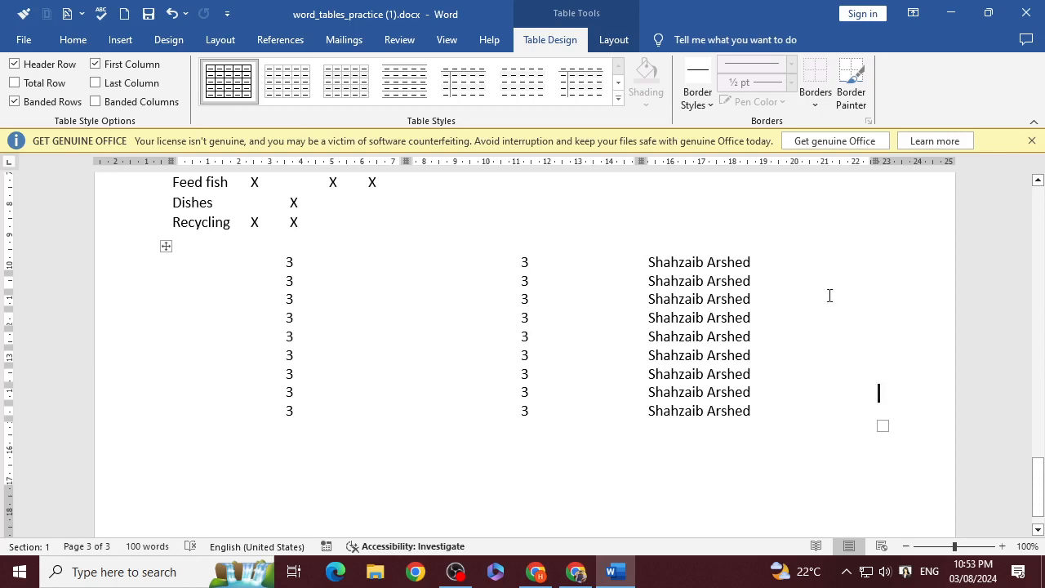
{"action": "left_click", "coordinate": [166, 246]}
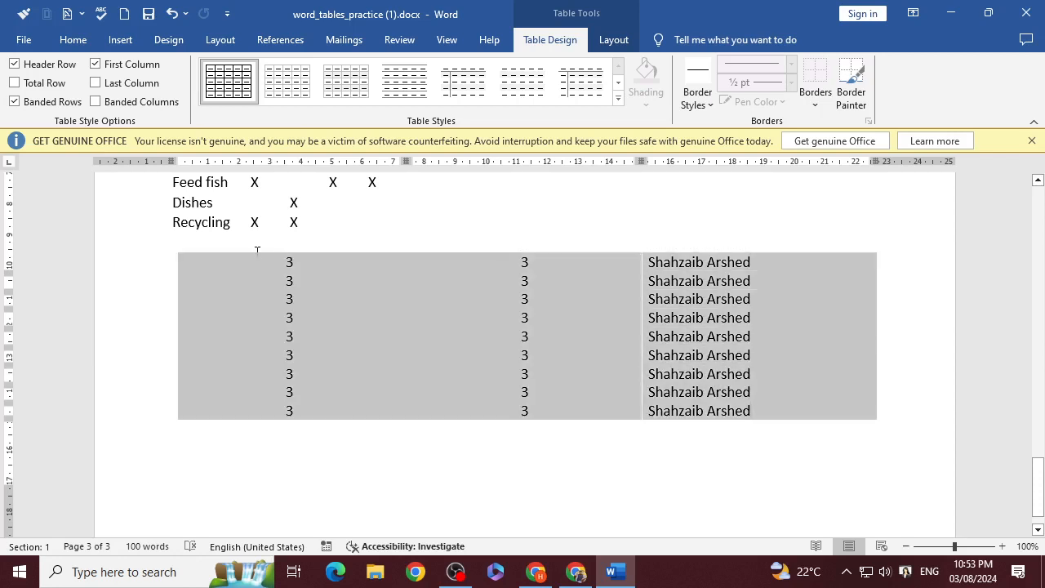
{"action": "left_click", "coordinate": [804, 106]}
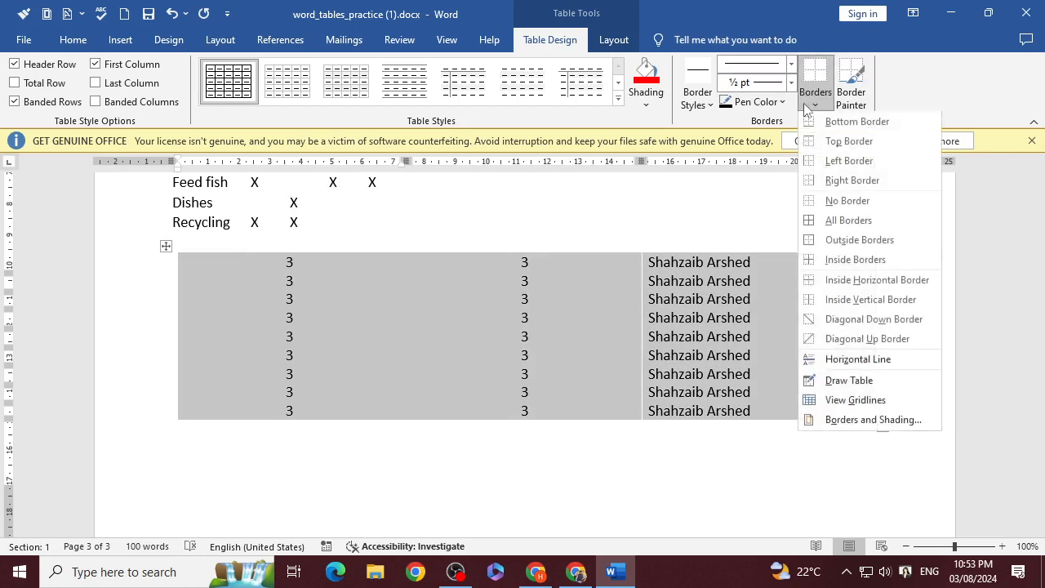
{"action": "left_click", "coordinate": [848, 221]}
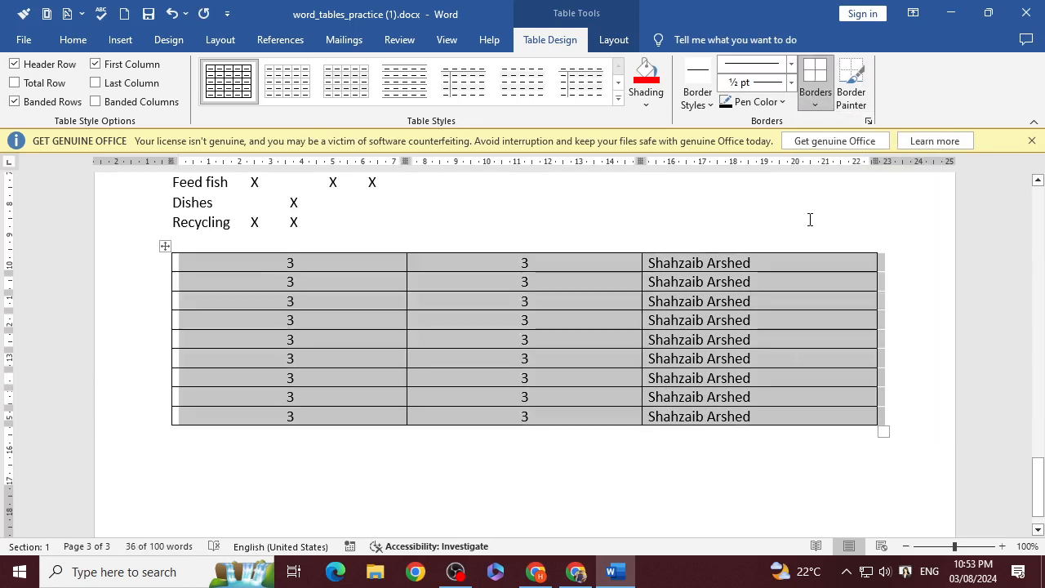
Try inserting a horizontal line with the lower table selected, and undo the insertion.
{"action": "left_click", "coordinate": [824, 103]}
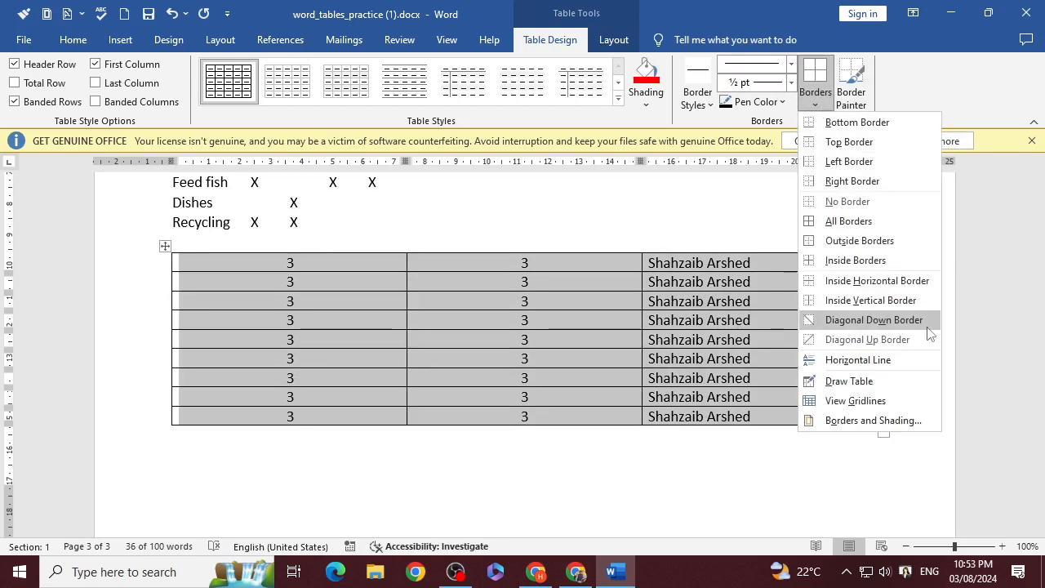
{"action": "left_click", "coordinate": [880, 361]}
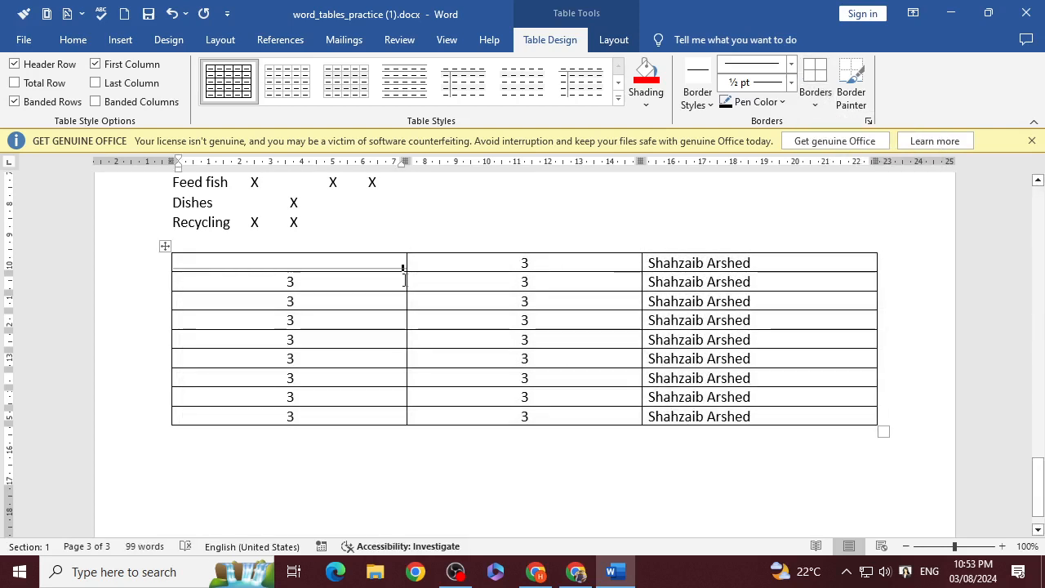
{"action": "key", "text": "ctrl+z"}
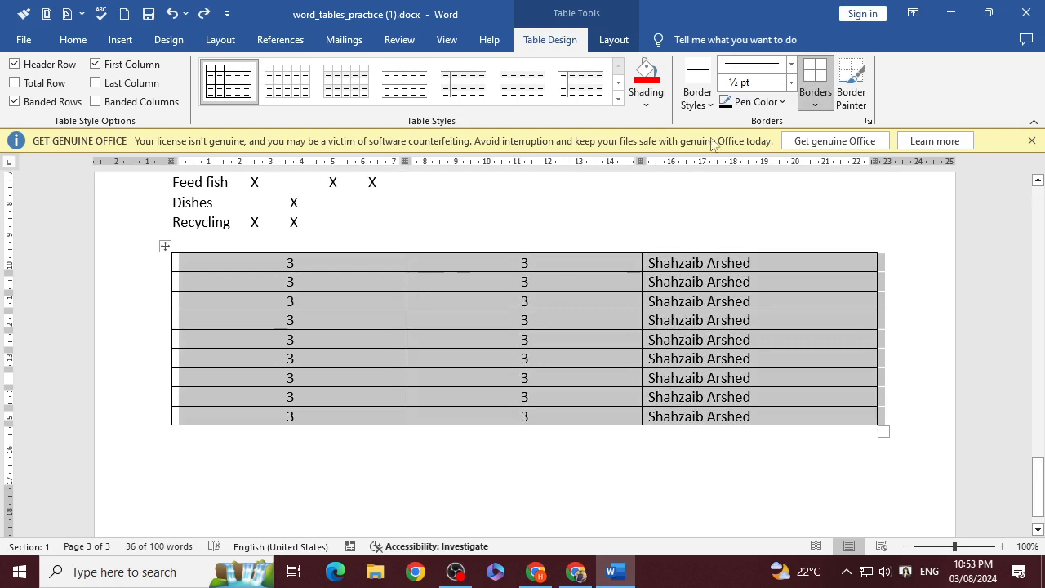
Remove the outside borders from the lower table, keeping its inside borders.
{"action": "left_click", "coordinate": [814, 102]}
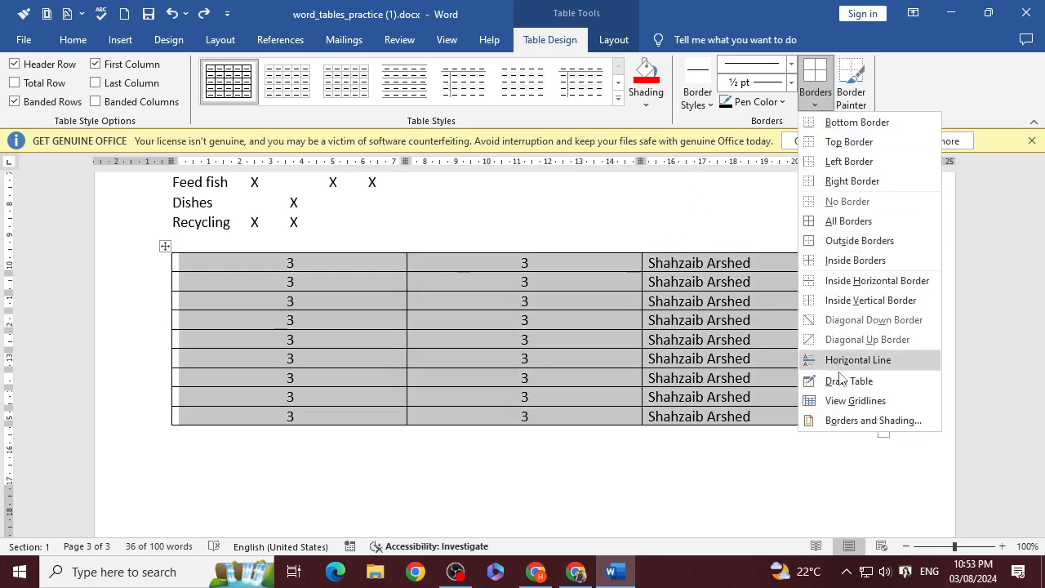
{"action": "left_click", "coordinate": [851, 245]}
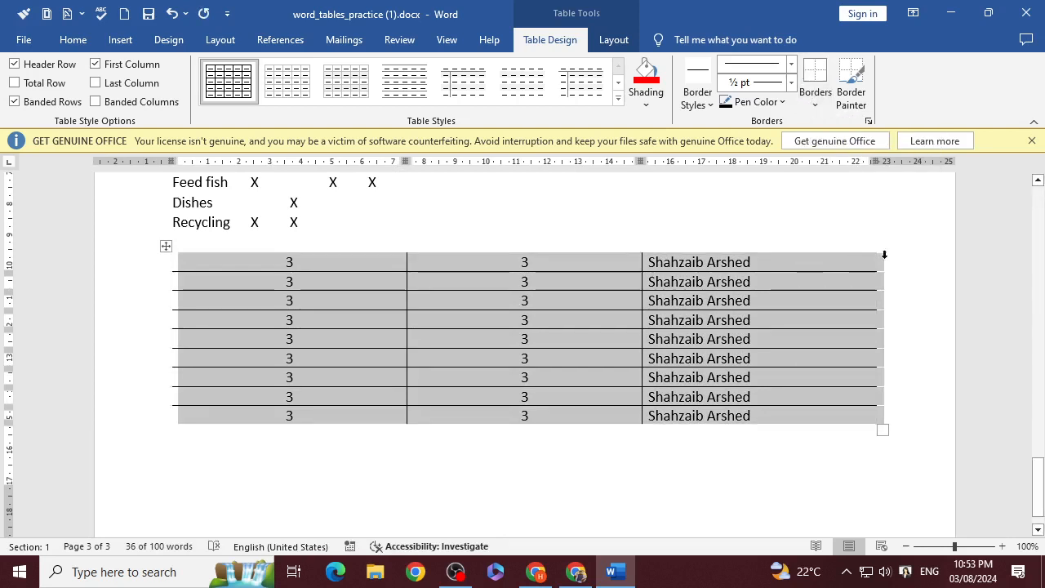
Remove the inside borders from the entire lower table and check the result with the table unselected.
{"action": "left_click", "coordinate": [936, 304]}
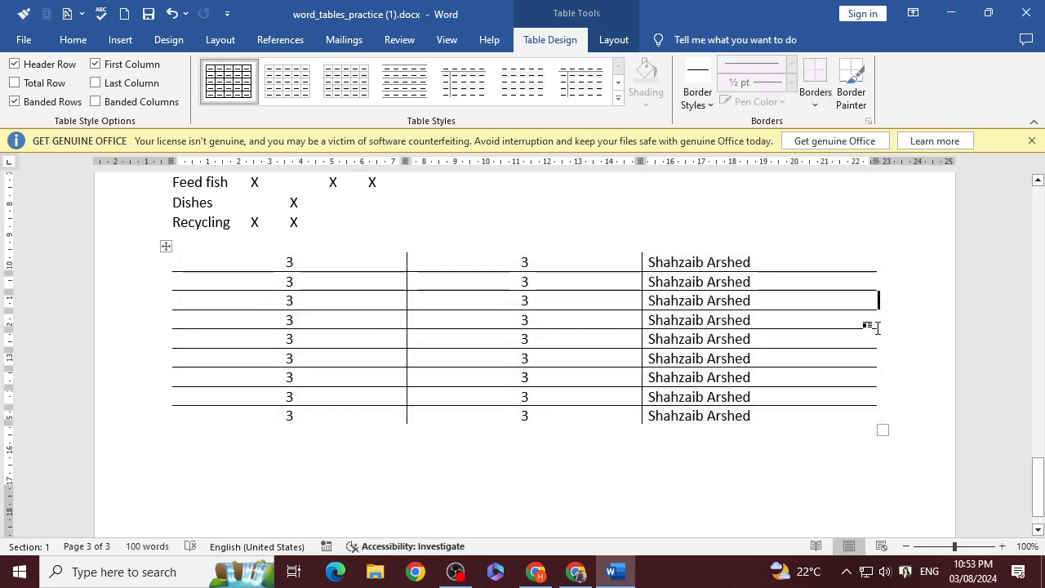
{"action": "left_click_drag", "start_coordinate": [821, 420], "coordinate": [286, 260]}
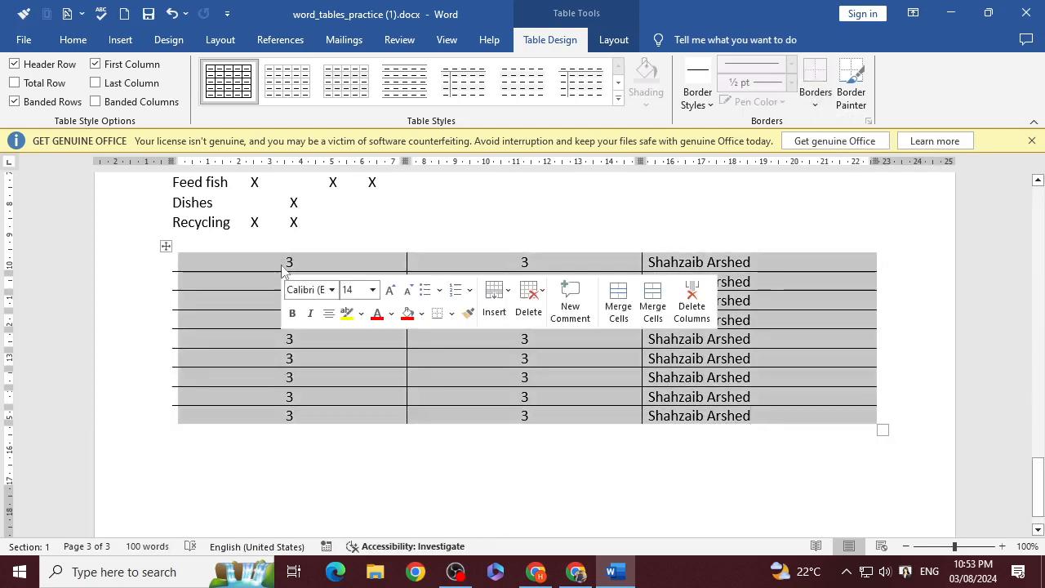
{"action": "left_click", "coordinate": [816, 104]}
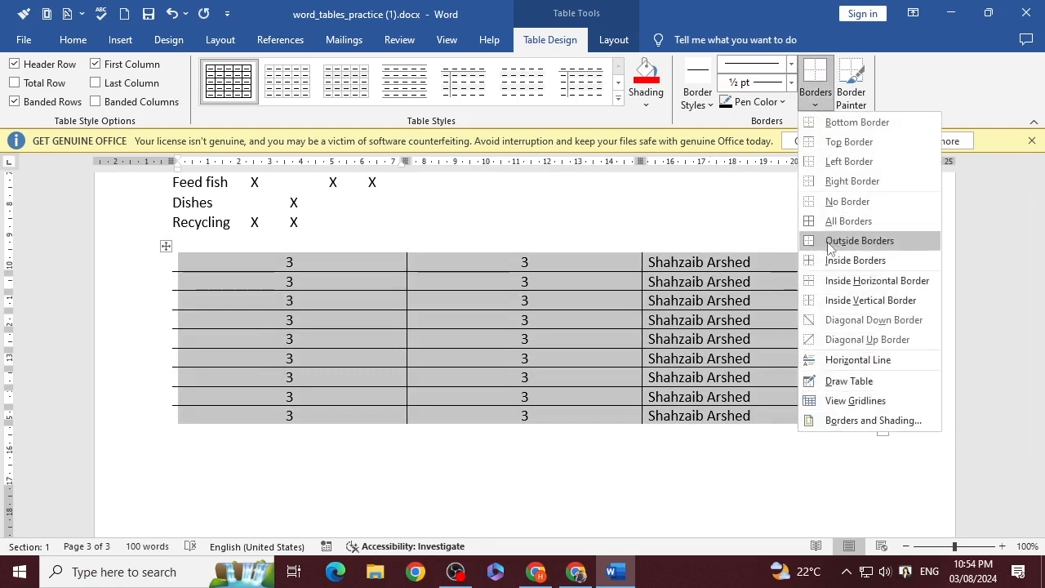
{"action": "left_click", "coordinate": [826, 263]}
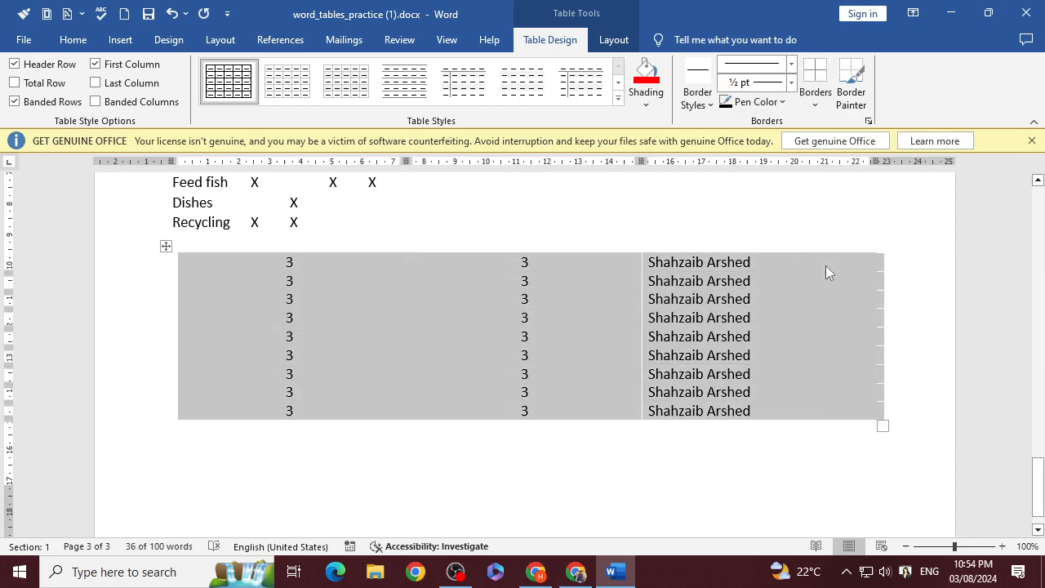
{"action": "left_click", "coordinate": [890, 299]}
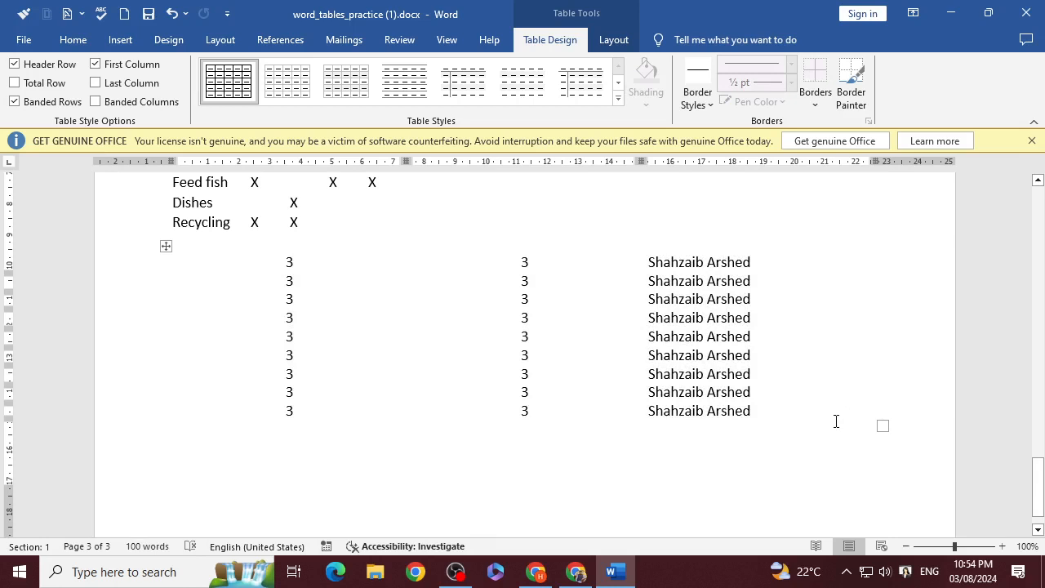
Apply Outside Borders to the entire lower table and deselect it.
{"action": "left_click_drag", "start_coordinate": [836, 421], "coordinate": [277, 260]}
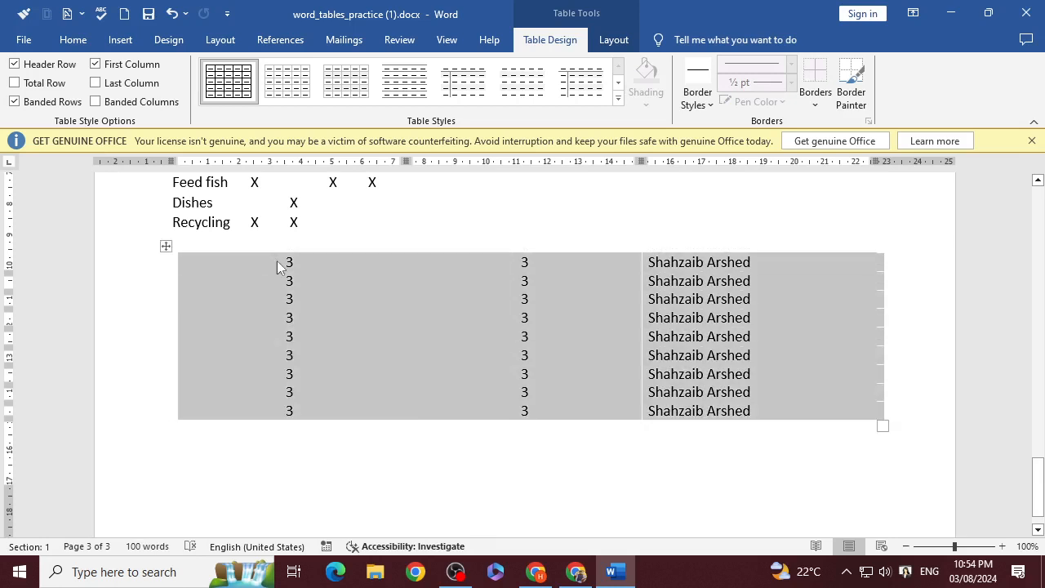
{"action": "left_click", "coordinate": [819, 106]}
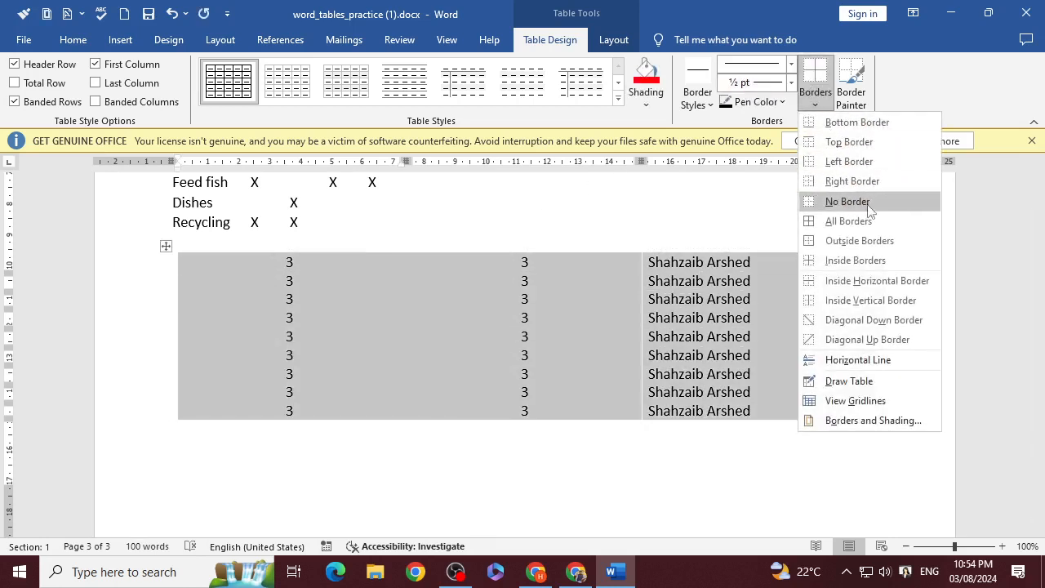
{"action": "left_click", "coordinate": [856, 246]}
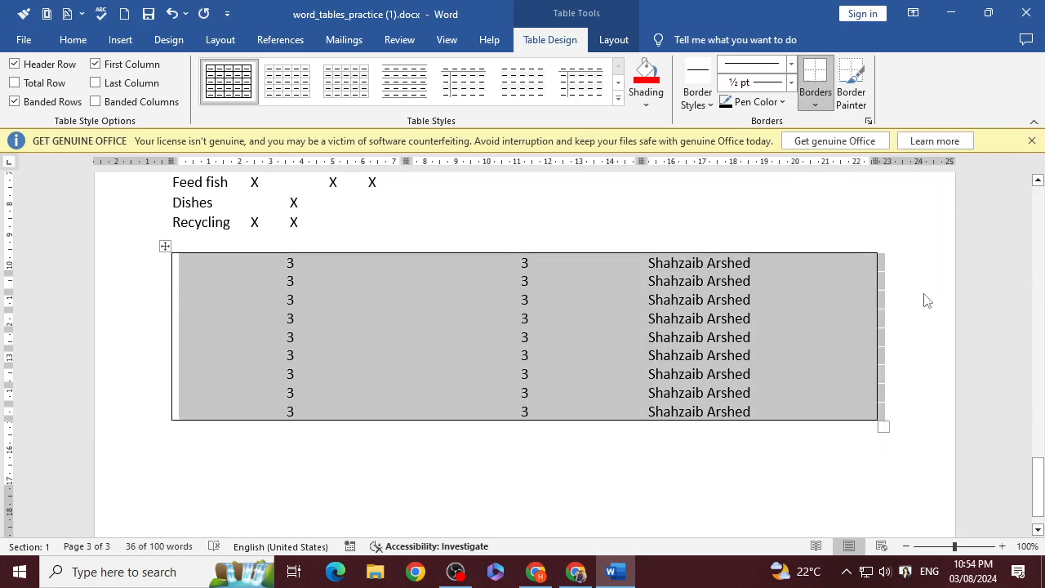
{"action": "left_click", "coordinate": [922, 321]}
Switch to the GCFGlobal Tables lesson in Chrome and read the steps for applying borders to a table.
{"action": "left_click", "coordinate": [575, 571]}
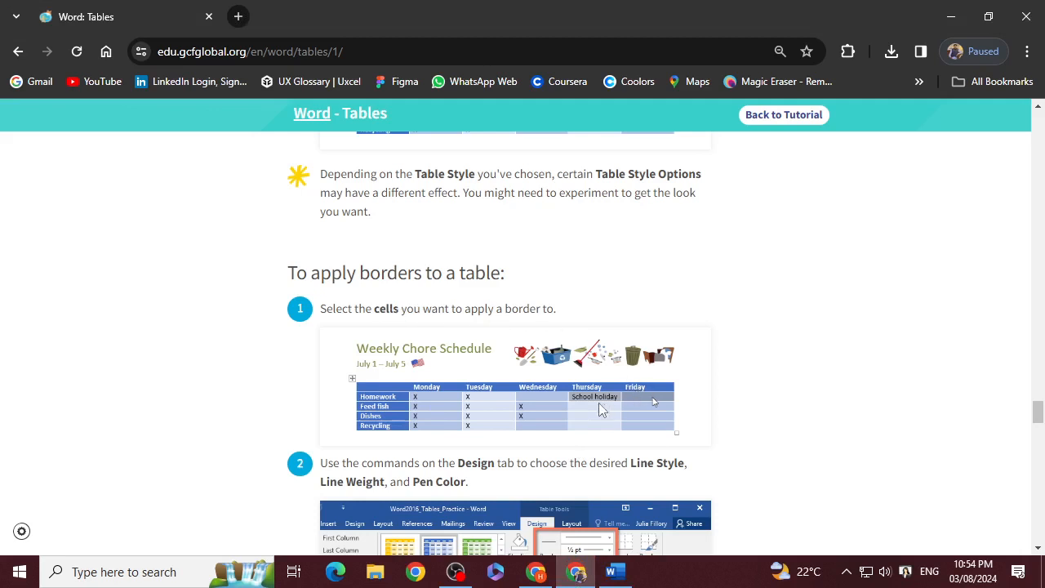
{"action": "scroll", "coordinate": [635, 392], "scroll_direction": "down", "scroll_amount": 3}
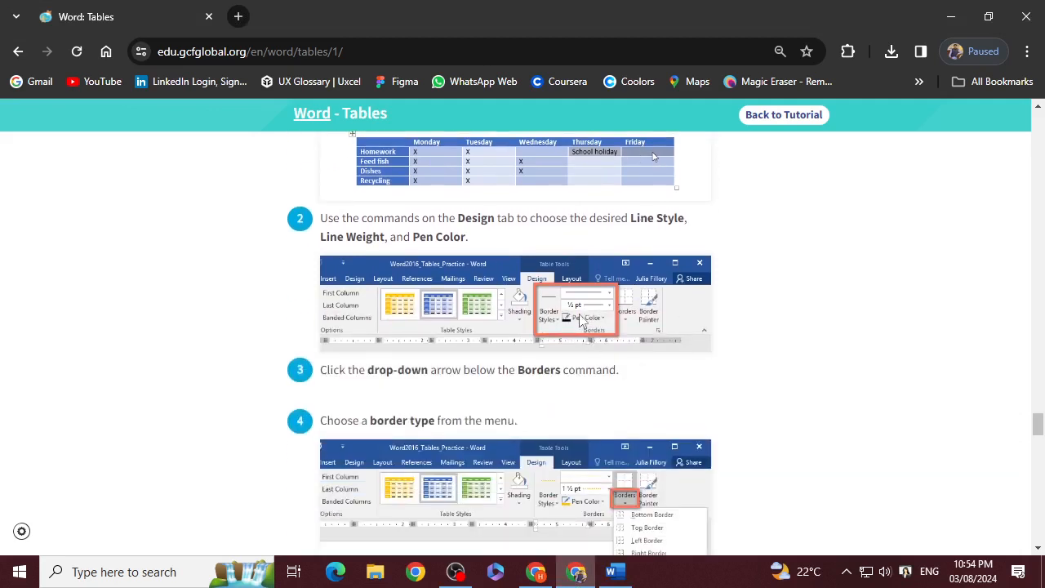
{"action": "scroll", "coordinate": [555, 330], "scroll_direction": "down", "scroll_amount": 1}
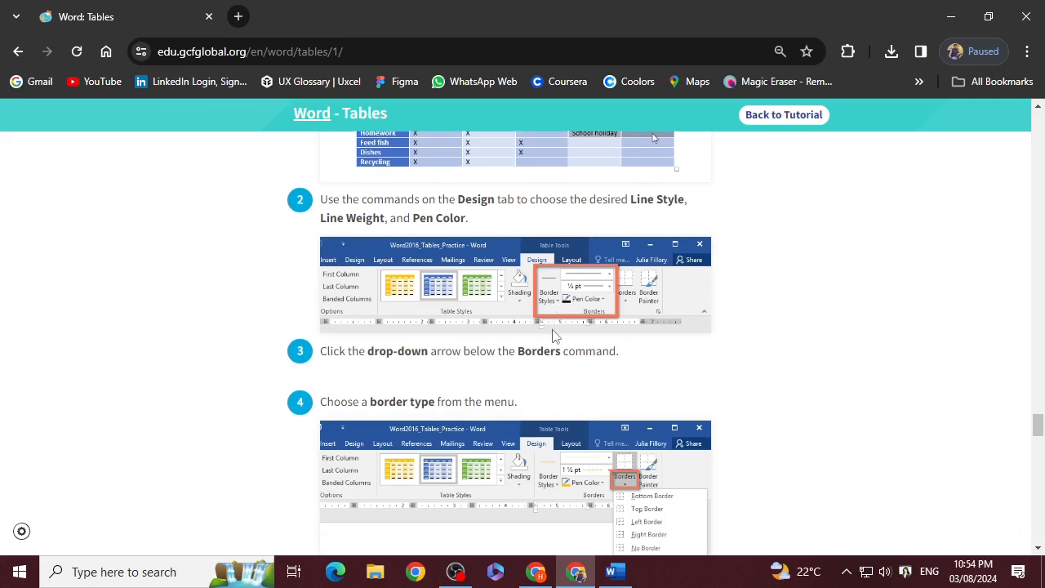
{"action": "scroll", "coordinate": [551, 297], "scroll_direction": "down", "scroll_amount": 1}
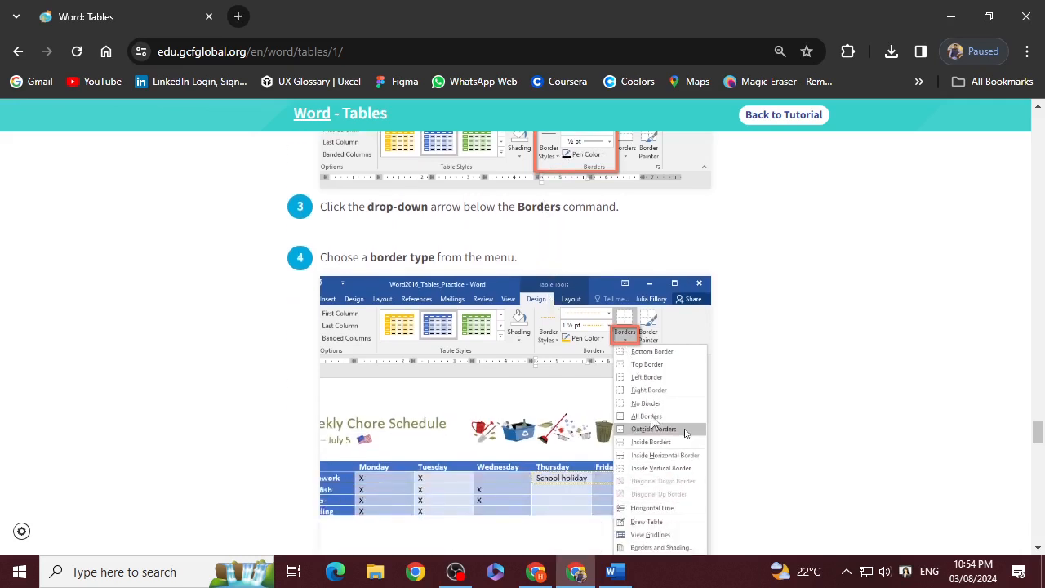
{"action": "scroll", "coordinate": [653, 408], "scroll_direction": "down", "scroll_amount": 2}
{"action": "scroll", "coordinate": [645, 406], "scroll_direction": "down", "scroll_amount": 2}
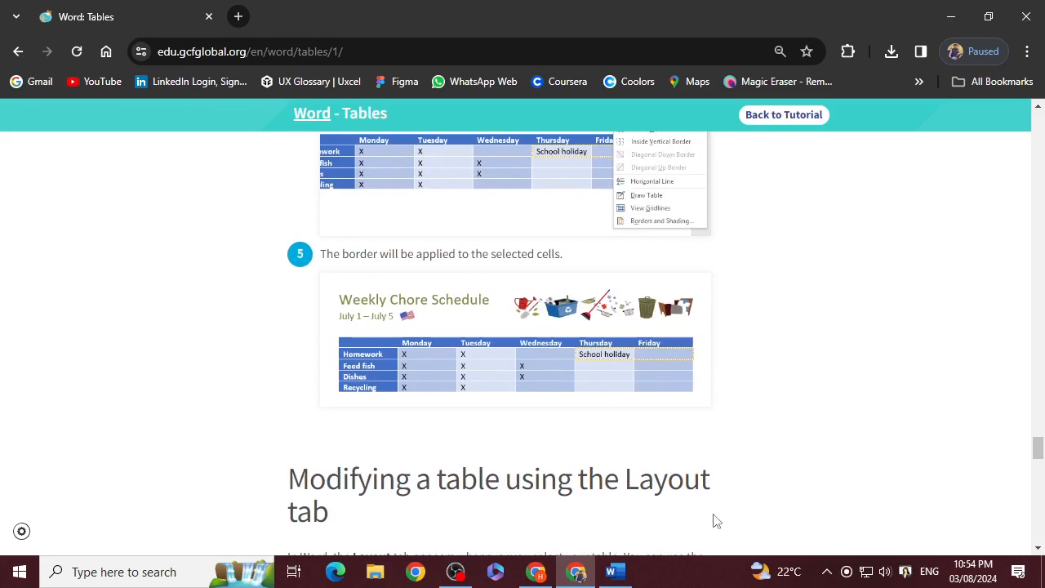
Switch back to Word and apply a right border to the School holiday cell in the July 1 – July 5 table.
{"action": "left_click", "coordinate": [617, 570]}
{"action": "scroll", "coordinate": [620, 365], "scroll_direction": "up", "scroll_amount": 15}
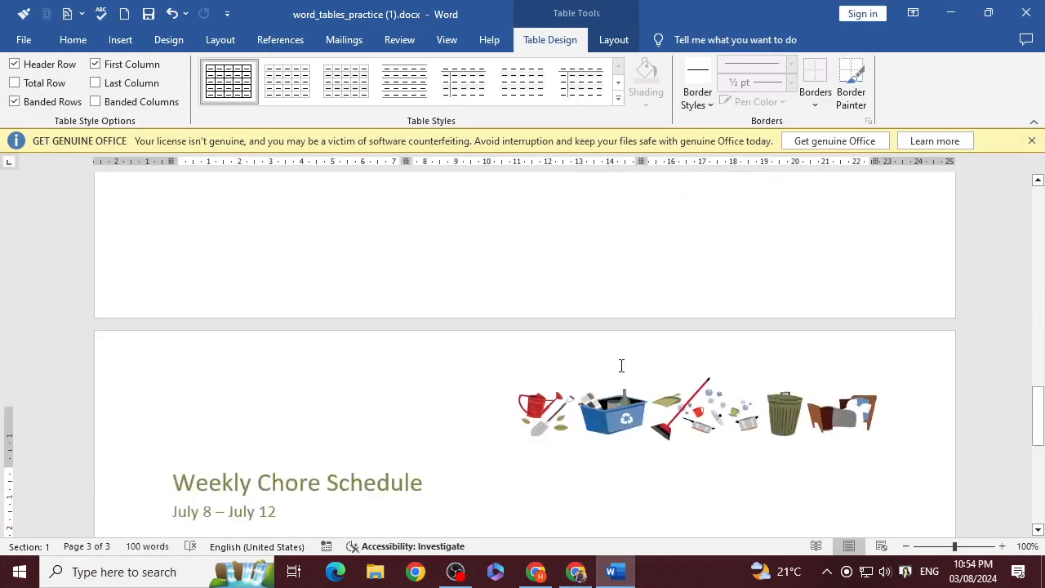
{"action": "scroll", "coordinate": [611, 397], "scroll_direction": "down", "scroll_amount": 1}
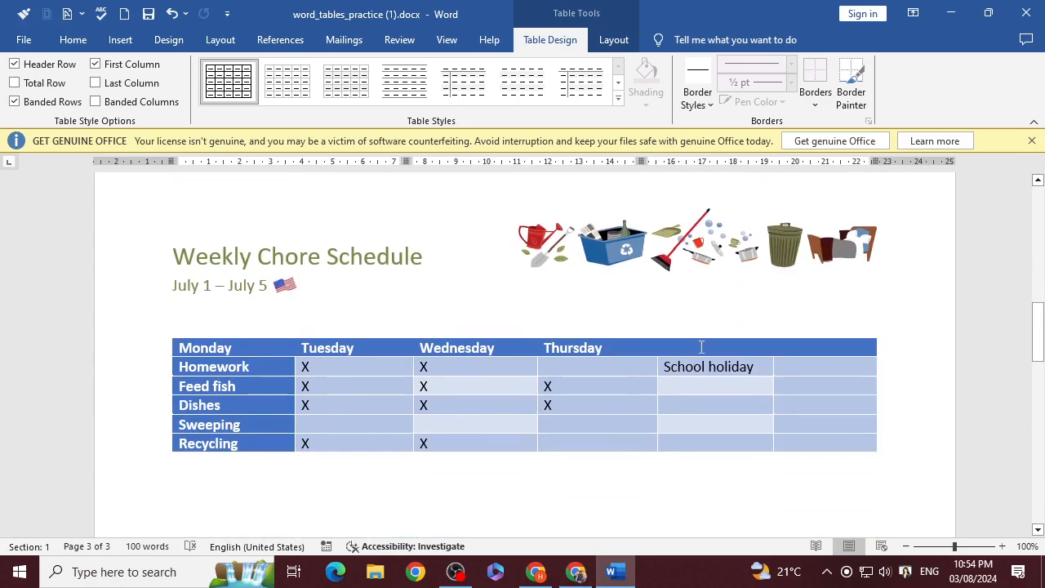
{"action": "scroll", "coordinate": [645, 404], "scroll_direction": "up", "scroll_amount": 10}
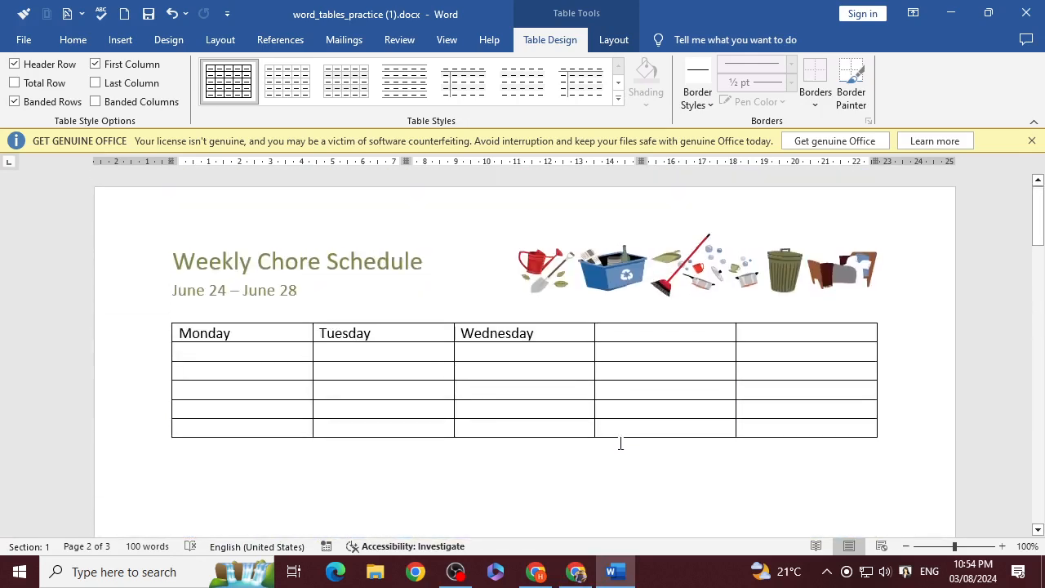
{"action": "scroll", "coordinate": [623, 441], "scroll_direction": "down", "scroll_amount": 20}
{"action": "scroll", "coordinate": [617, 445], "scroll_direction": "down", "scroll_amount": 3}
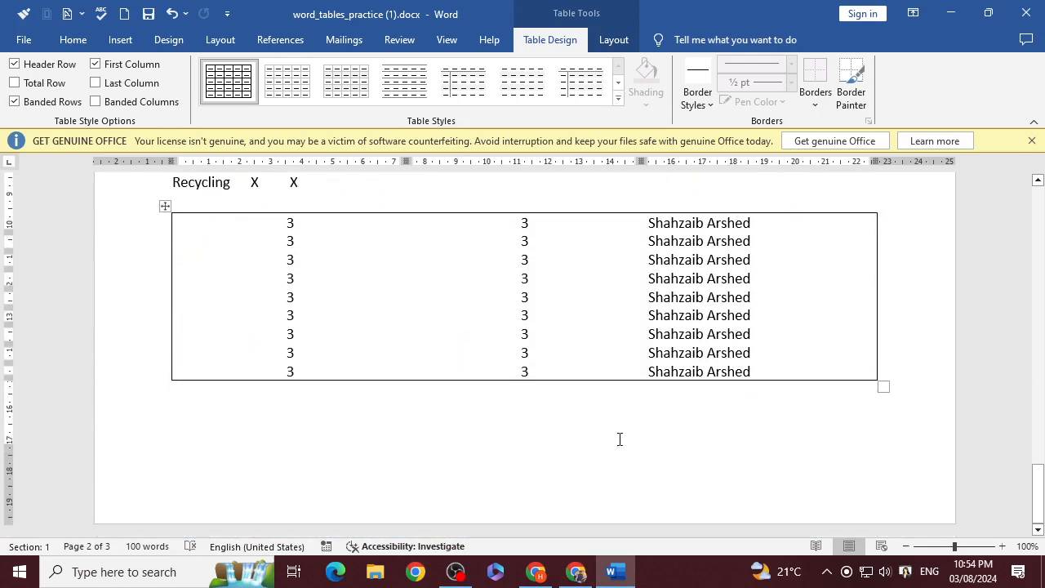
{"action": "scroll", "coordinate": [618, 439], "scroll_direction": "up", "scroll_amount": 15}
{"action": "scroll", "coordinate": [625, 431], "scroll_direction": "up", "scroll_amount": 1}
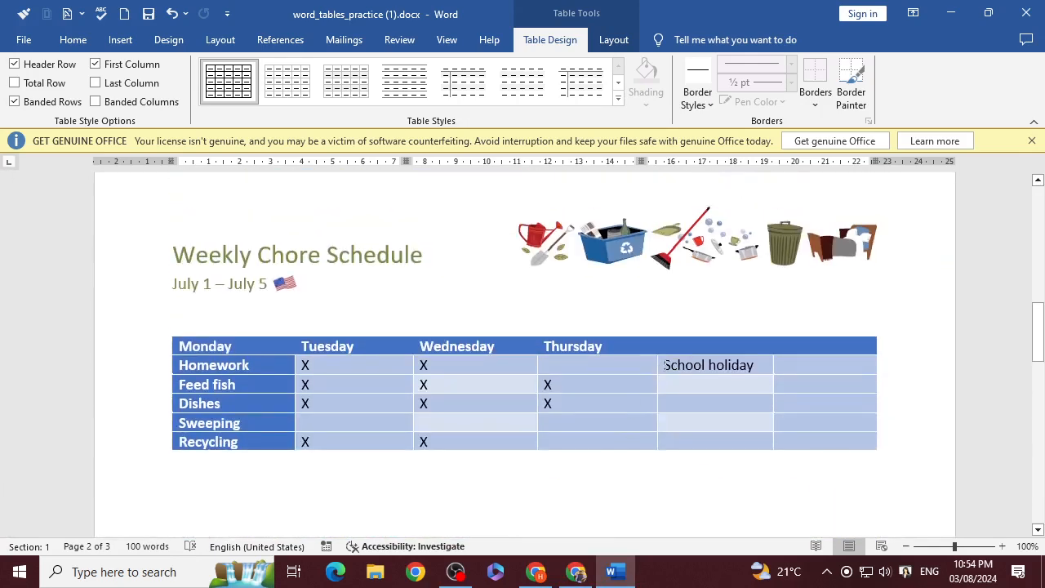
{"action": "left_click_drag", "start_coordinate": [663, 365], "coordinate": [766, 372]}
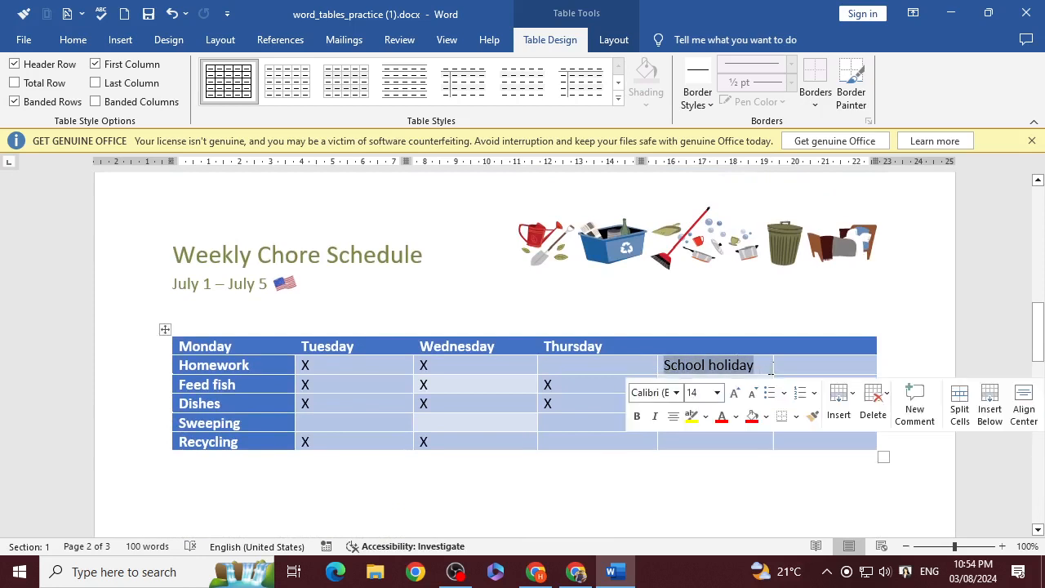
{"action": "left_click", "coordinate": [823, 106]}
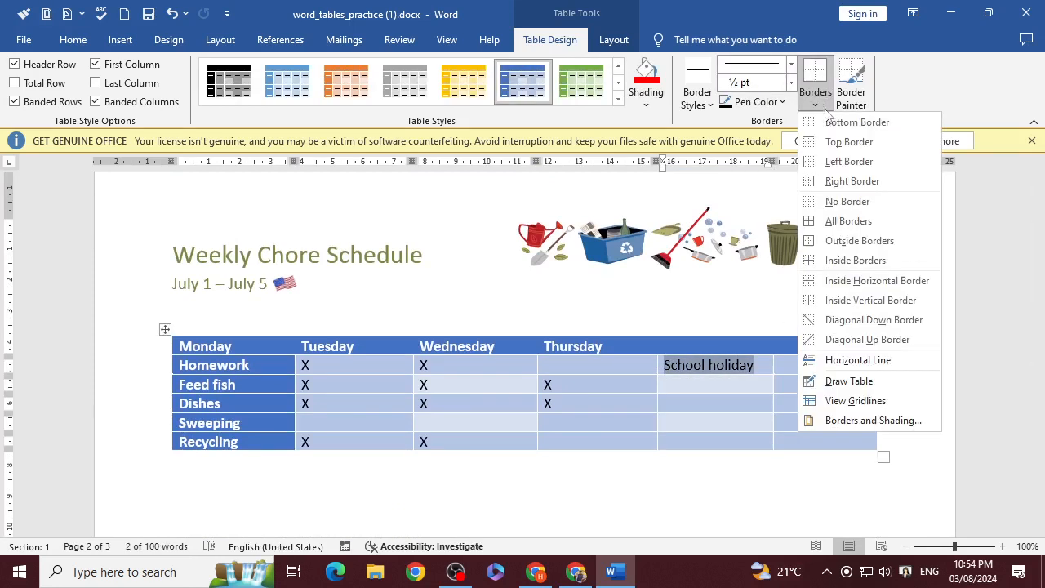
{"action": "left_click", "coordinate": [852, 181]}
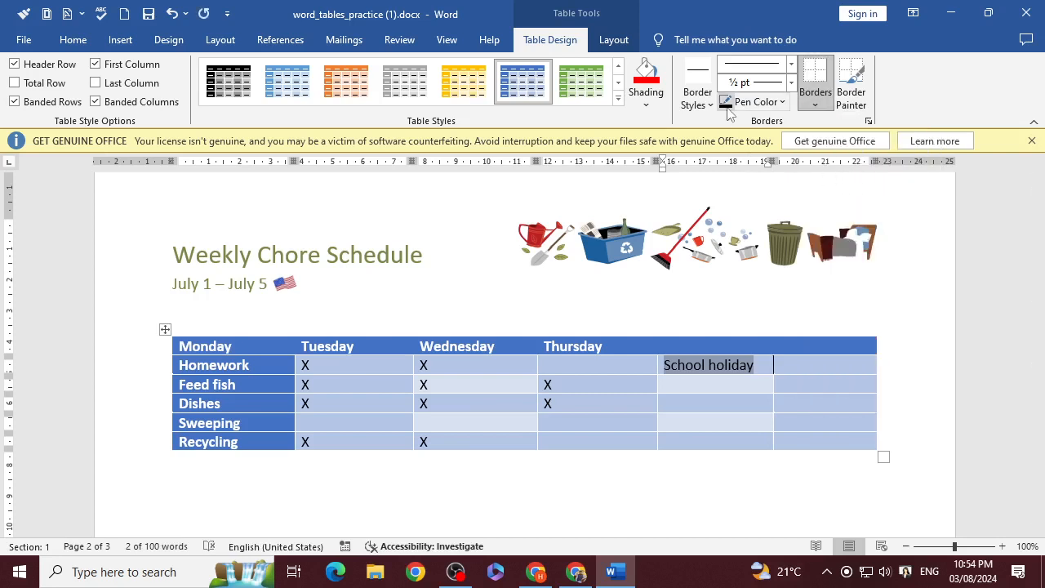
Set the border pen color to yellow and try the border painter on the School holiday cell.
{"action": "left_click", "coordinate": [740, 107]}
{"action": "left_click", "coordinate": [742, 108]}
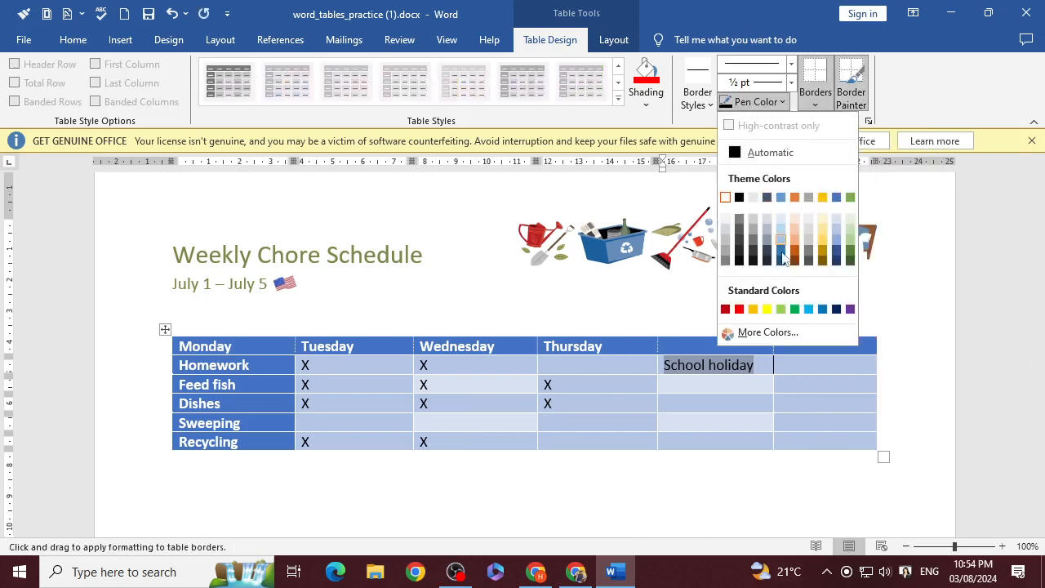
{"action": "left_click", "coordinate": [772, 308]}
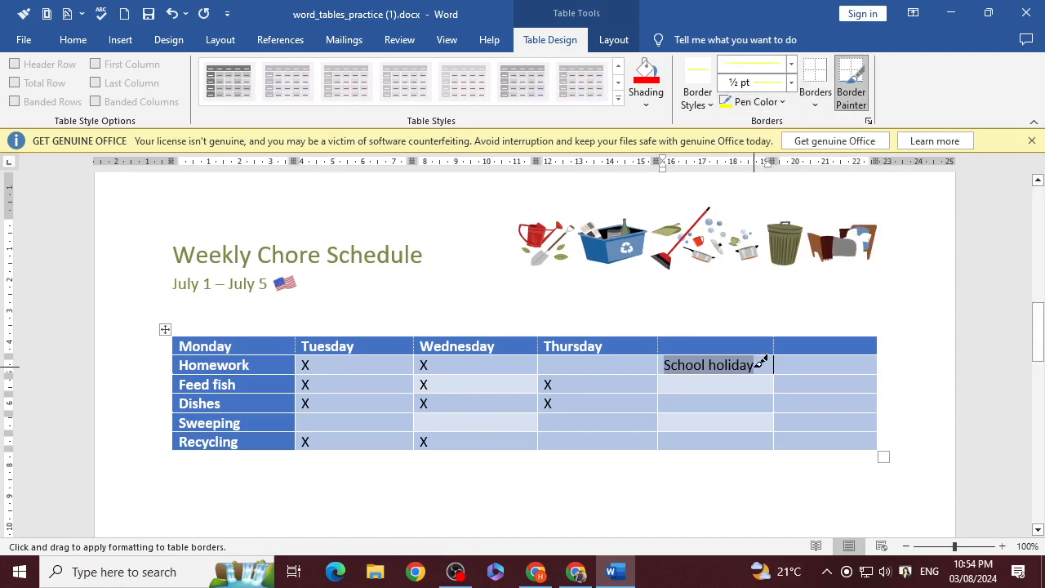
{"action": "left_click", "coordinate": [668, 365]}
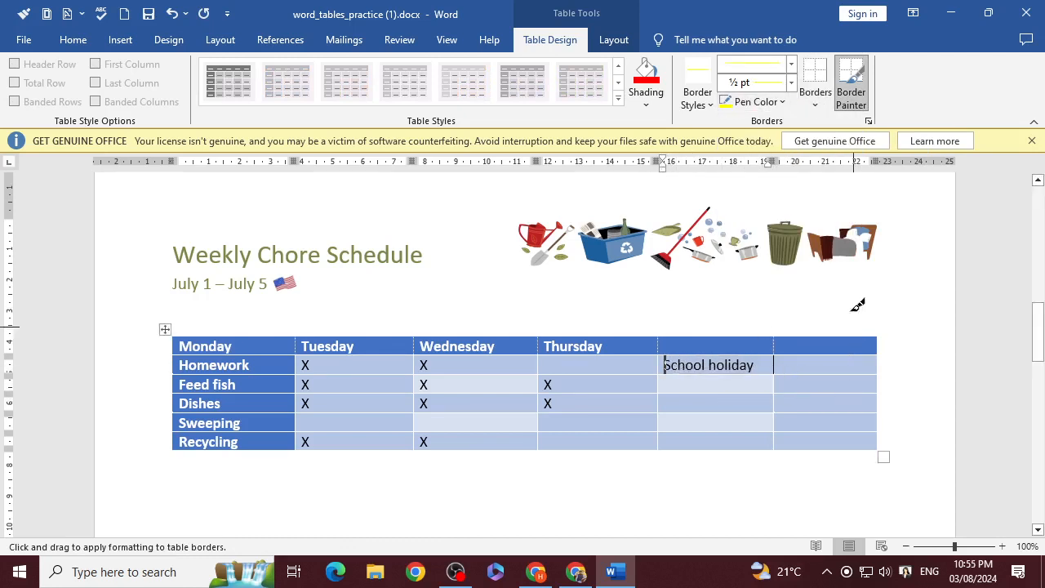
Undo the School holiday cell's right border and the lower table's outside borders, and leave the border painter.
{"action": "key", "text": "ctrl+z"}
{"action": "key", "text": "ctrl+z"}
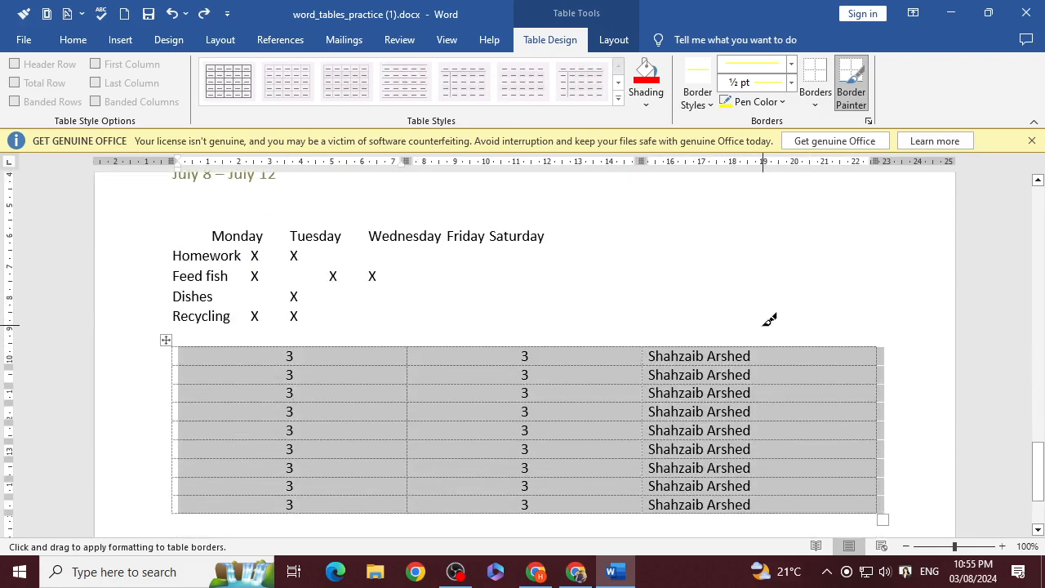
{"action": "scroll", "coordinate": [770, 320], "scroll_direction": "up", "scroll_amount": 7}
{"action": "scroll", "coordinate": [768, 292], "scroll_direction": "up", "scroll_amount": 6}
{"action": "key", "text": "Escape"}
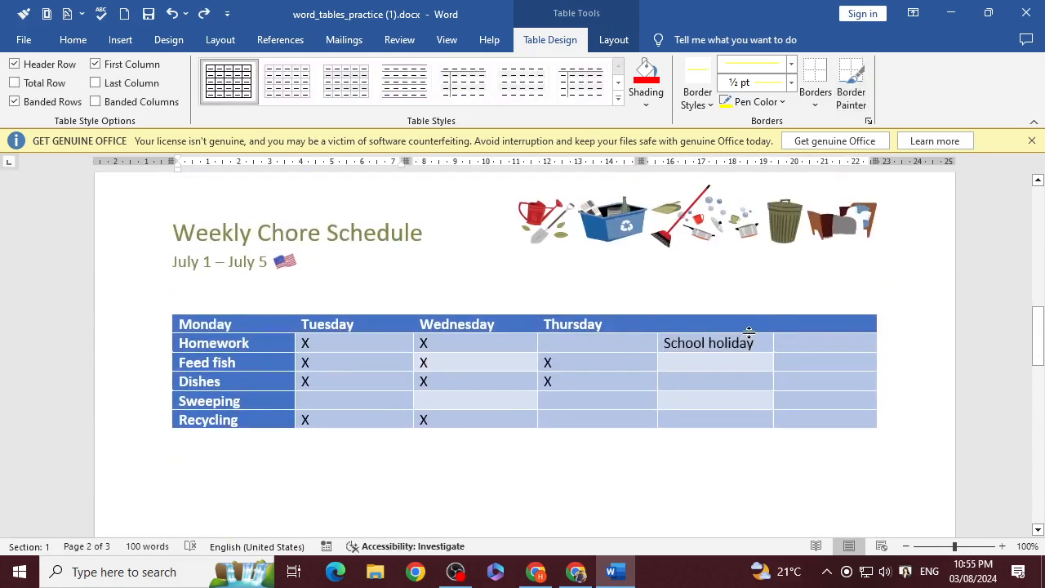
Choose the solid black 1 ½ pt theme border style and paint the top and bottom borders of the School holiday cell.
{"action": "scroll", "coordinate": [751, 410], "scroll_direction": "up", "scroll_amount": 2}
{"action": "left_click_drag", "start_coordinate": [763, 425], "coordinate": [655, 423]}
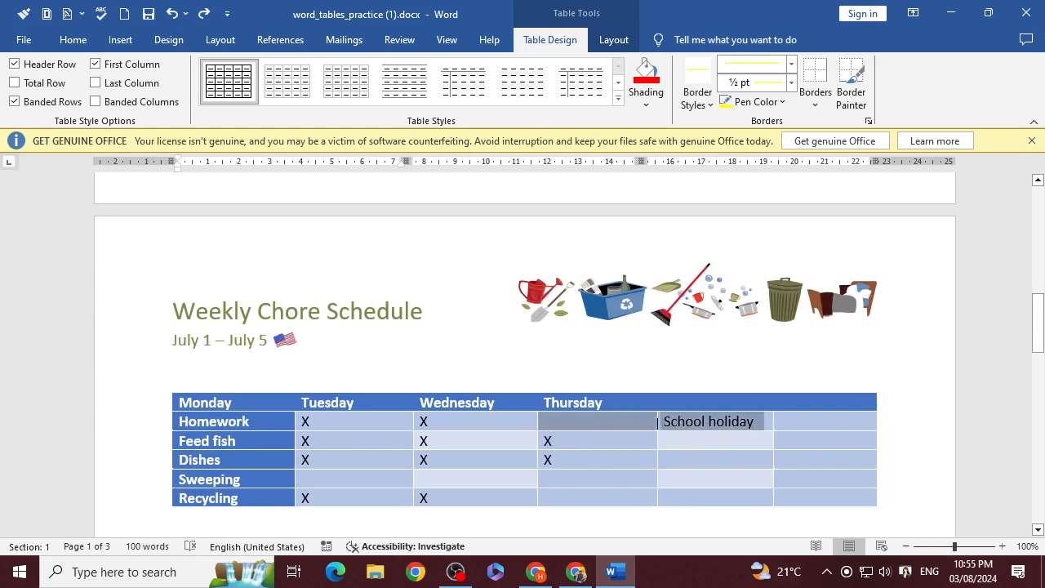
{"action": "left_click_drag", "start_coordinate": [764, 424], "coordinate": [663, 422]}
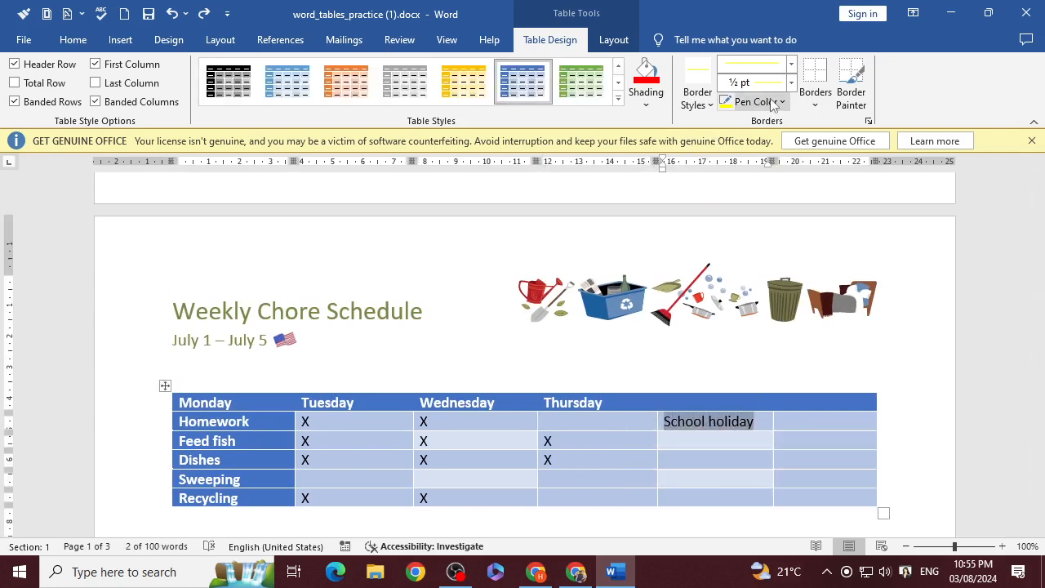
{"action": "left_click", "coordinate": [702, 99]}
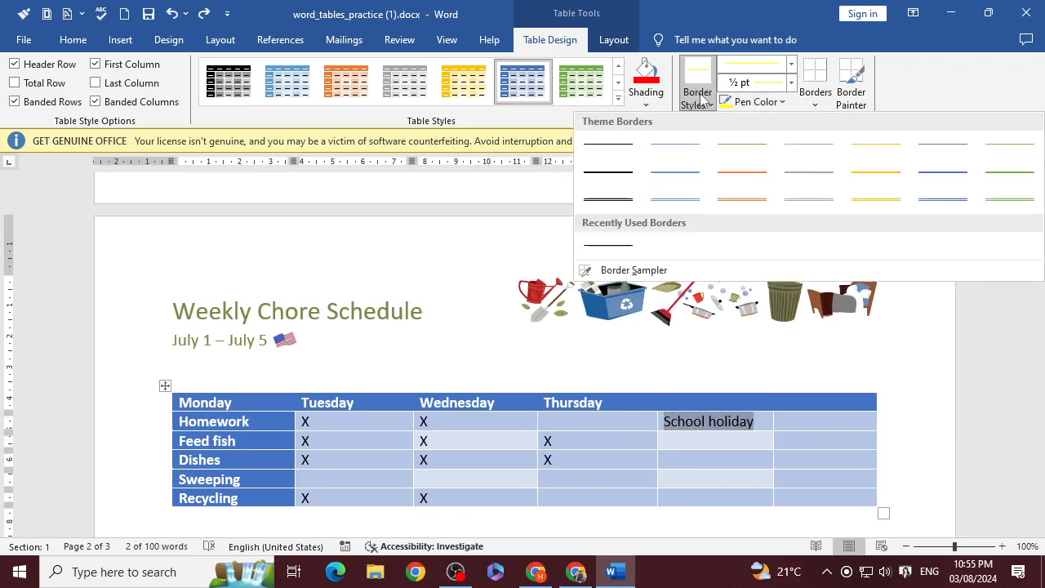
{"action": "left_click", "coordinate": [621, 184]}
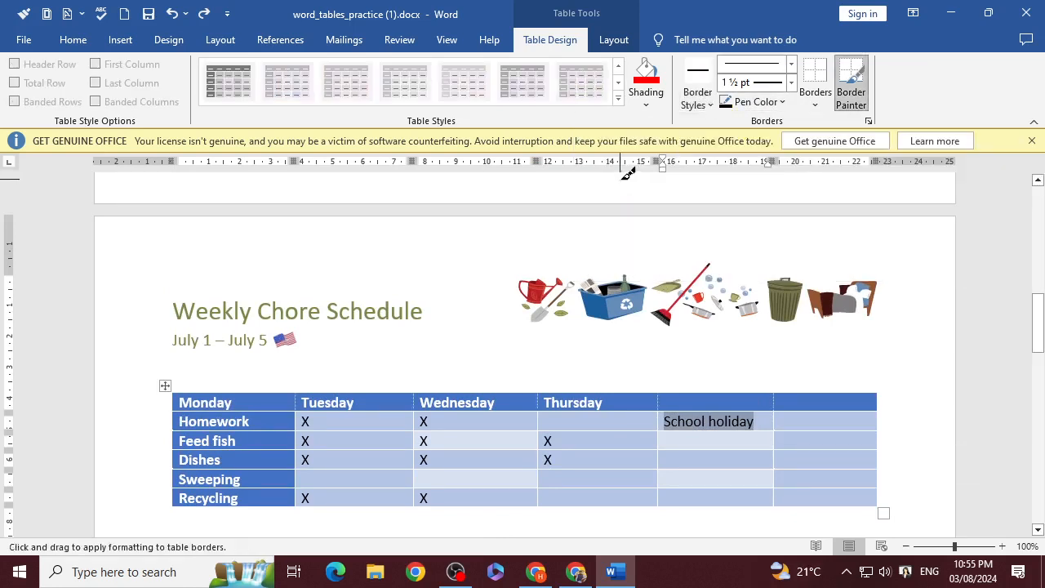
{"action": "left_click", "coordinate": [751, 412]}
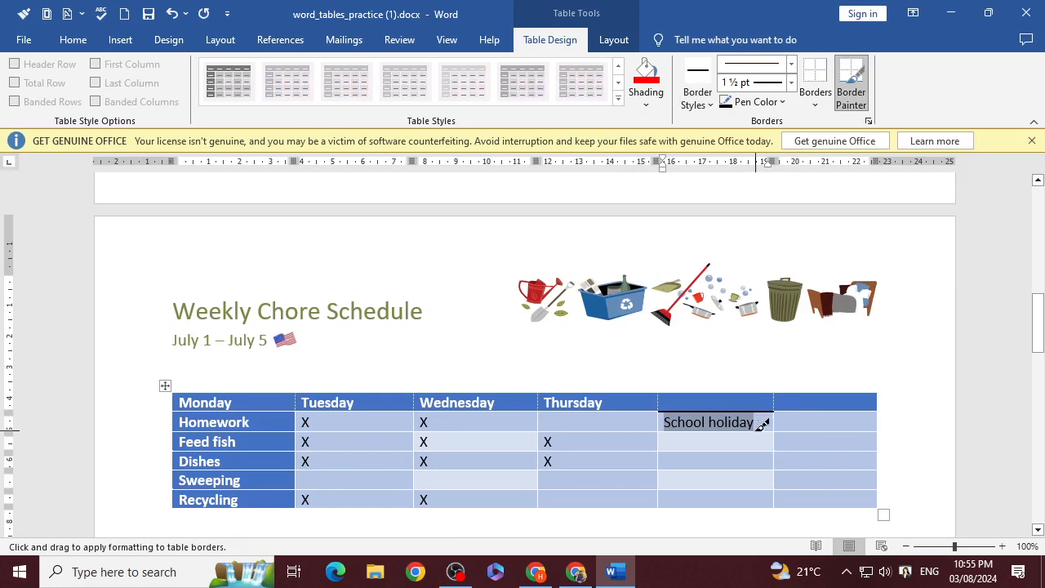
{"action": "left_click", "coordinate": [759, 431]}
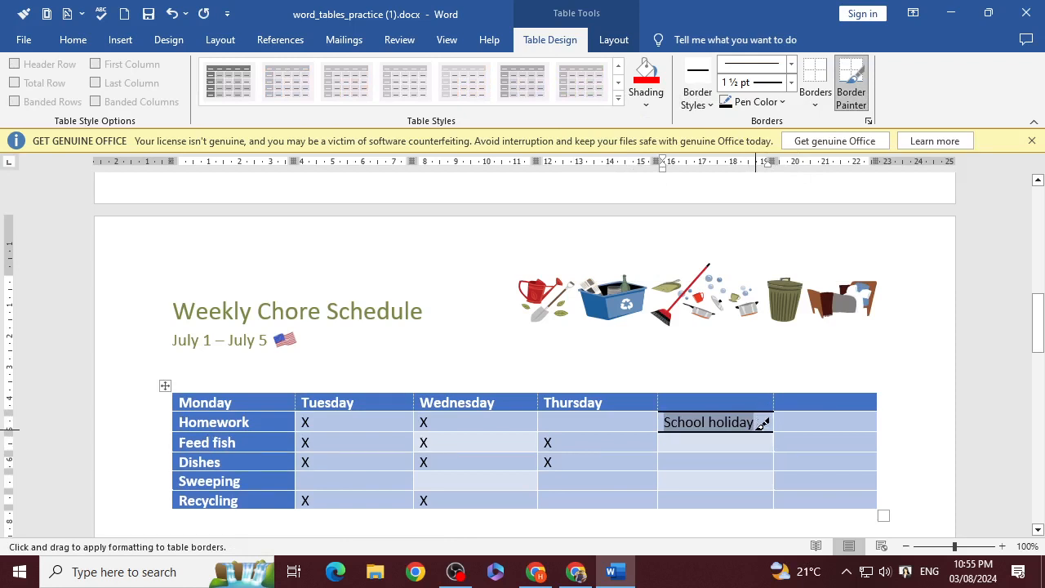
Look through the border types and set the border line weight to 4 ½ pt.
{"action": "left_click", "coordinate": [817, 104]}
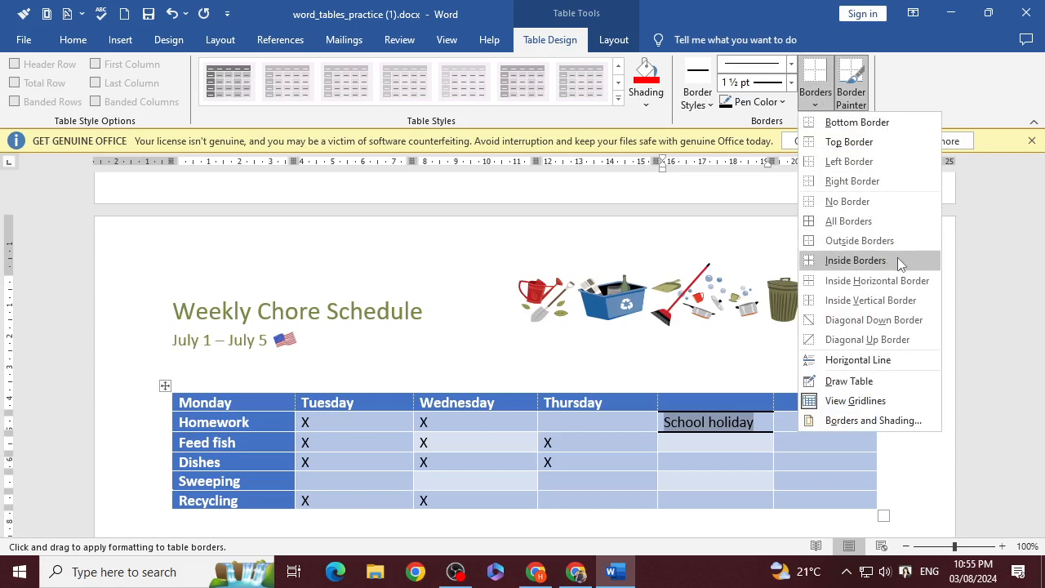
{"action": "left_click", "coordinate": [792, 83]}
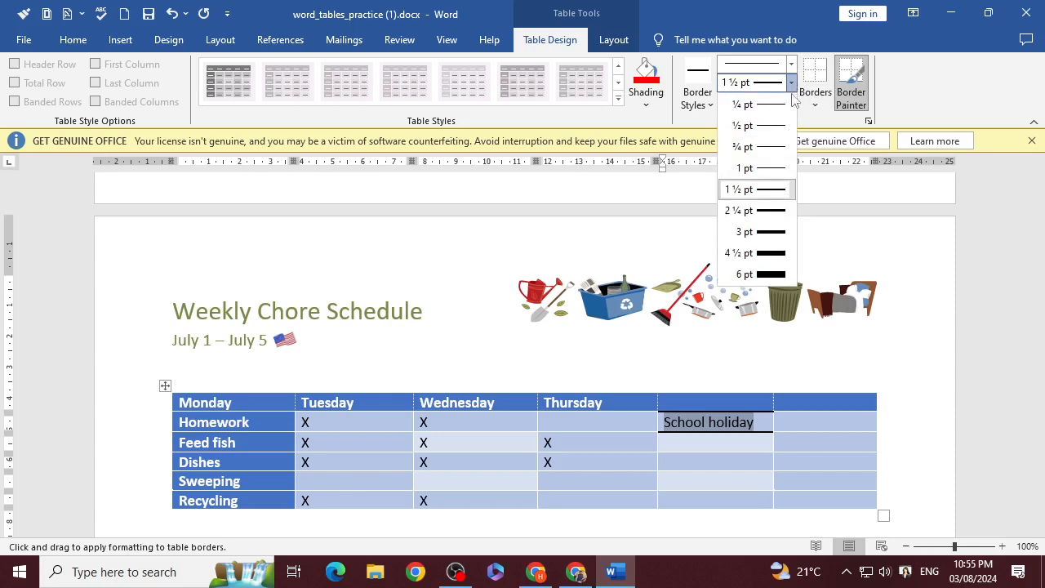
{"action": "left_click", "coordinate": [764, 255]}
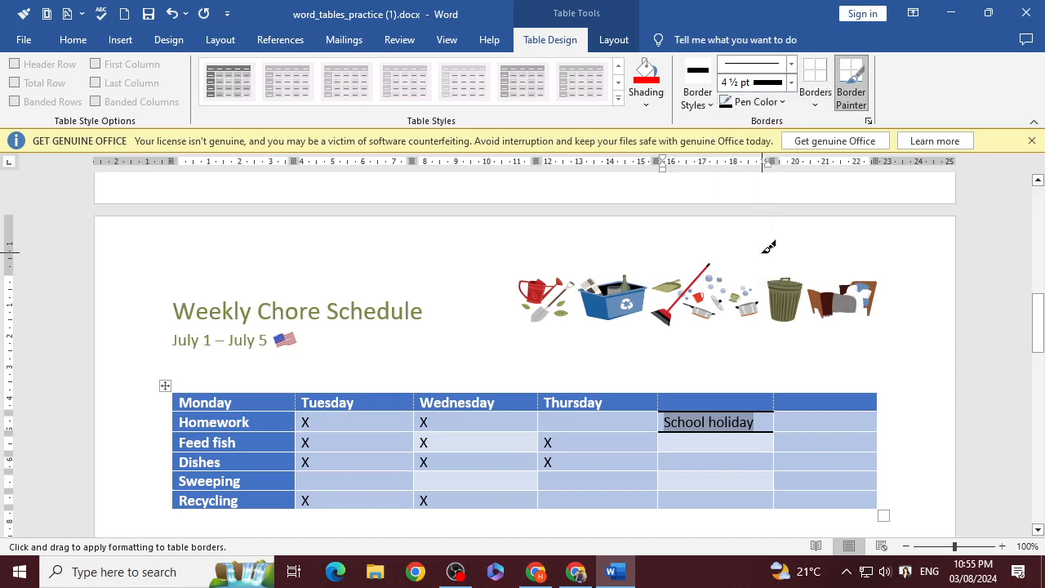
Try painting 4 ½ pt black borders around the School holiday cell, undo them, and leave the border painter.
{"action": "left_click", "coordinate": [747, 432]}
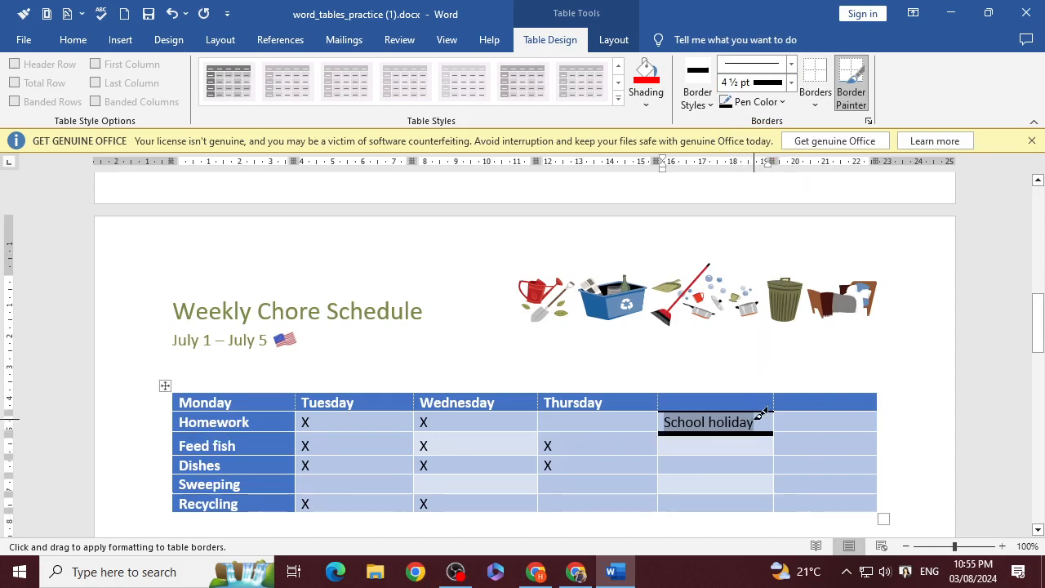
{"action": "left_click", "coordinate": [763, 411]}
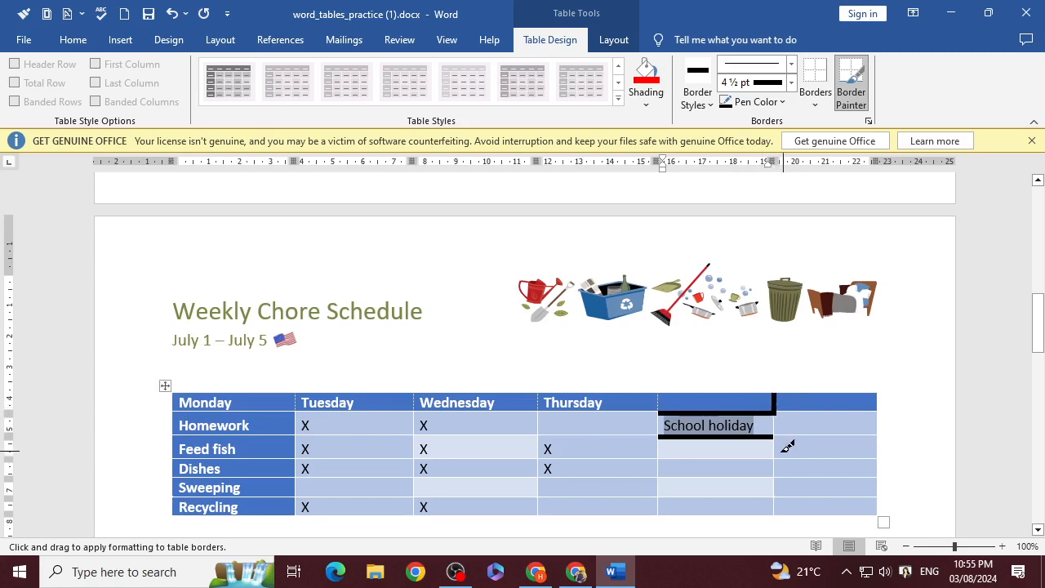
{"action": "key", "text": "ctrl+z"}
{"action": "key", "text": "ctrl+z"}
{"action": "key", "text": "ctrl+z"}
{"action": "key", "text": "ctrl+z"}
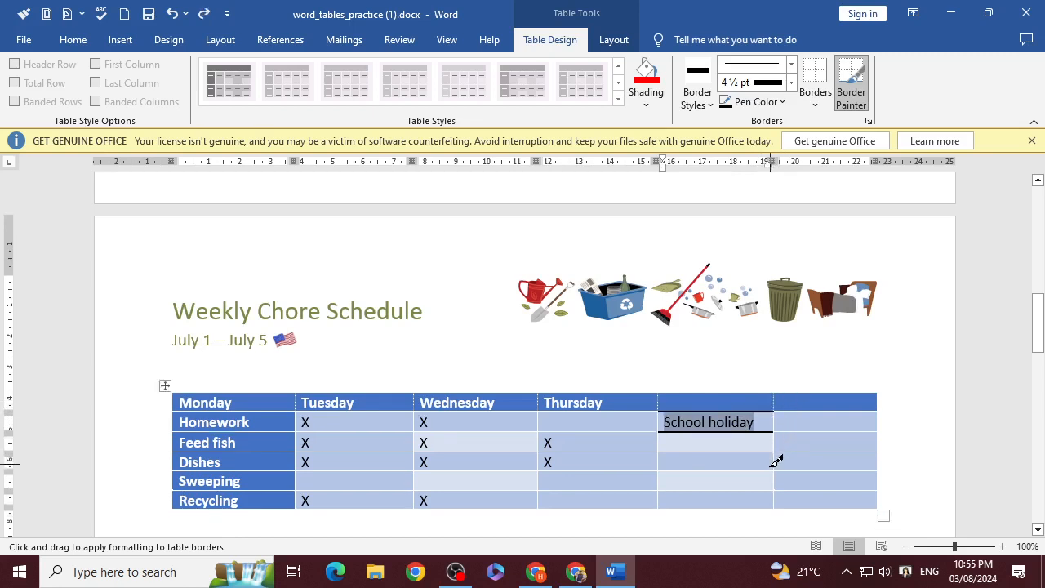
{"action": "scroll", "coordinate": [770, 459], "scroll_direction": "down", "scroll_amount": 5}
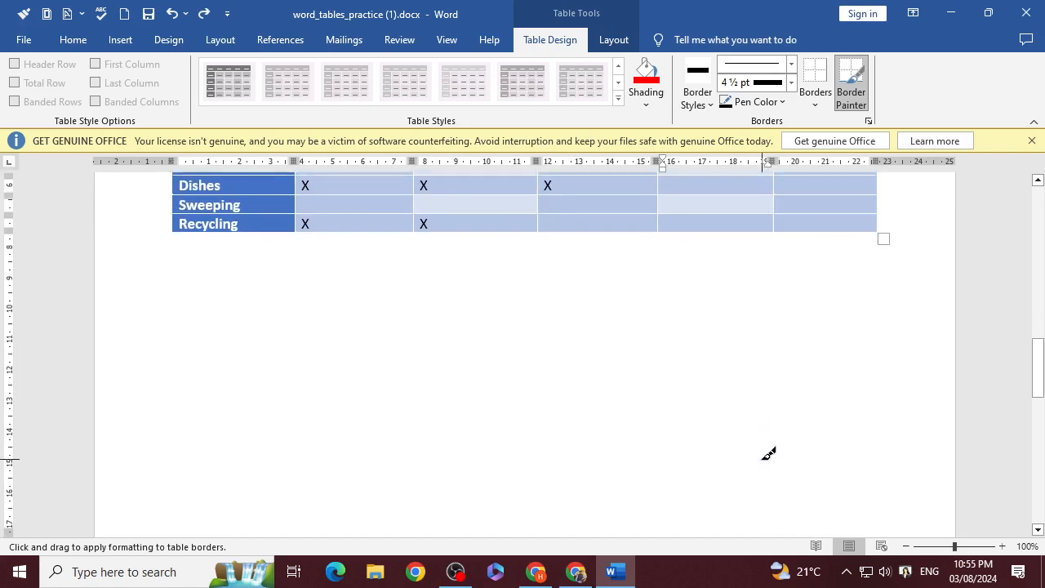
{"action": "key", "text": "Escape"}
Apply all borders at 4 ½ pt to the borderless table of 3s and names below the chore list.
{"action": "scroll", "coordinate": [763, 459], "scroll_direction": "down", "scroll_amount": 14}
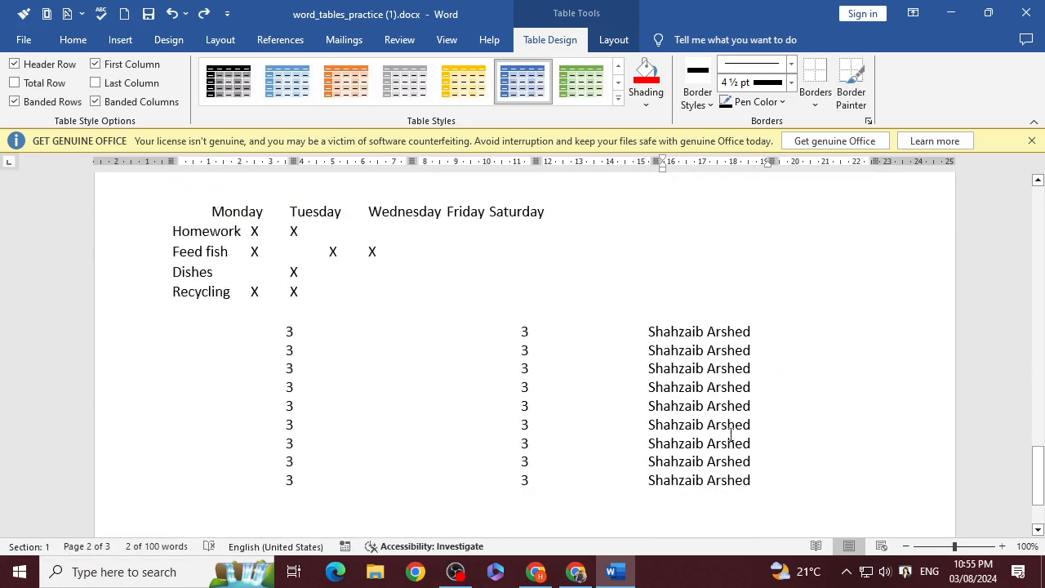
{"action": "left_click_drag", "start_coordinate": [680, 362], "coordinate": [245, 218]}
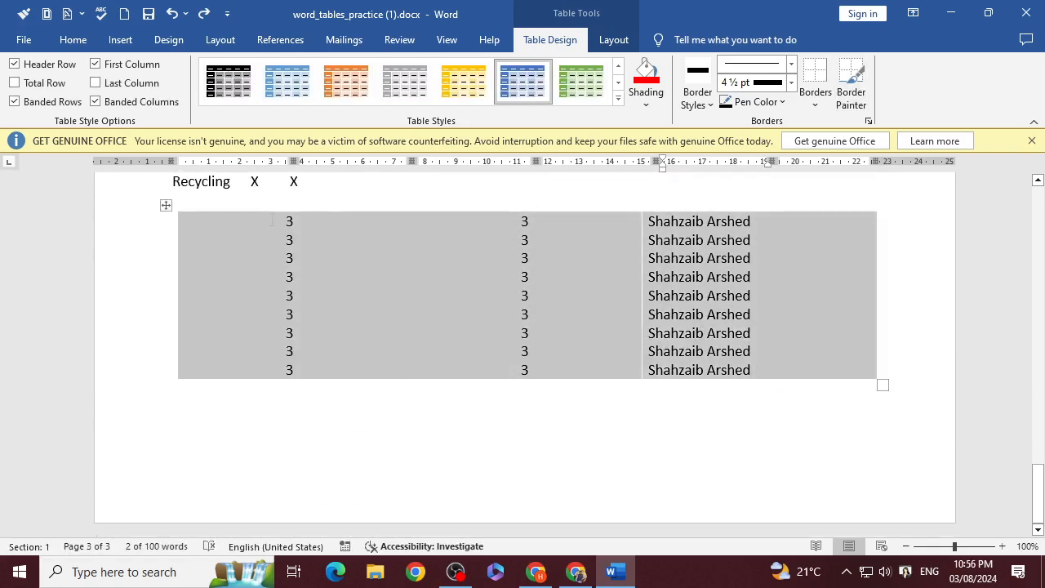
{"action": "left_click", "coordinate": [814, 103]}
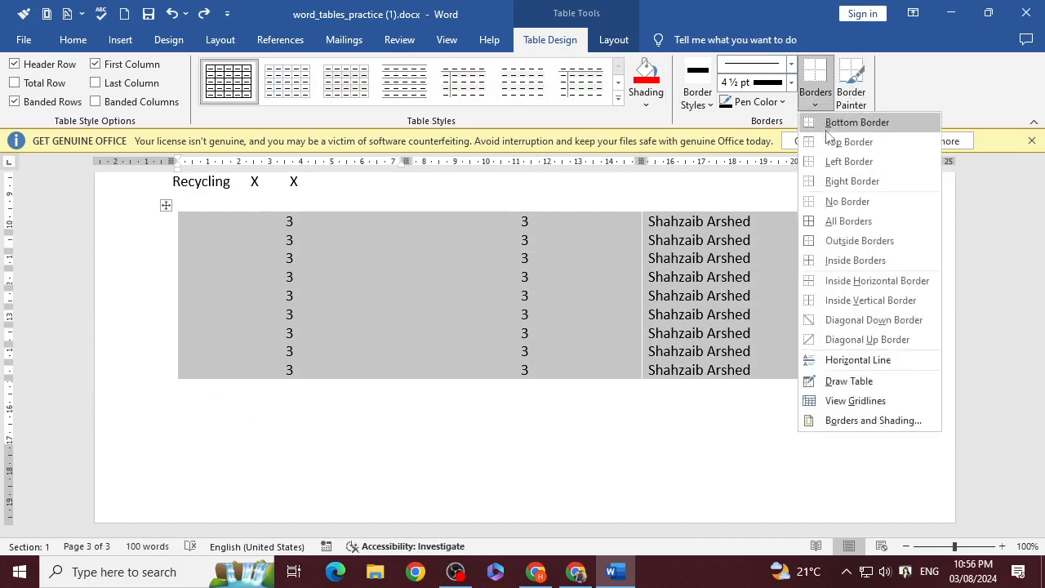
{"action": "left_click", "coordinate": [846, 220]}
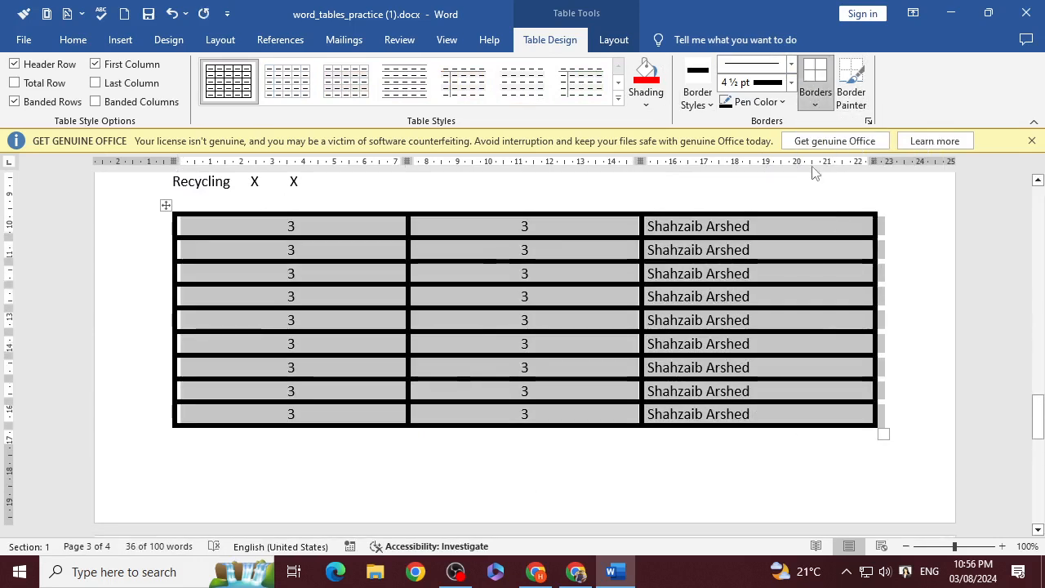
Set the border weight to 2 ¼ pt, and paint gold 1 ½ pt borders under the first row's second and third cells.
{"action": "left_click", "coordinate": [791, 82]}
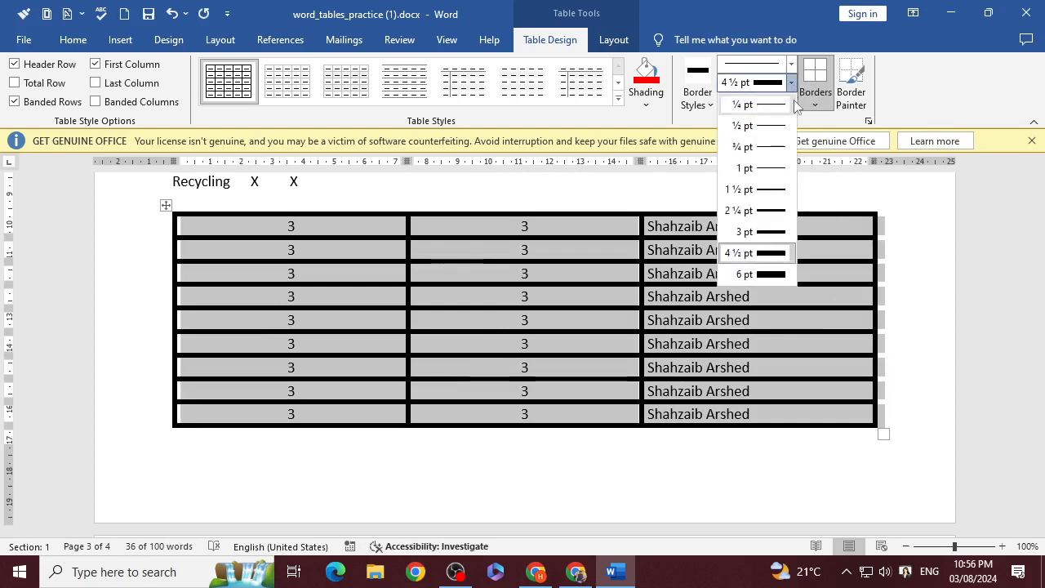
{"action": "left_click", "coordinate": [752, 210]}
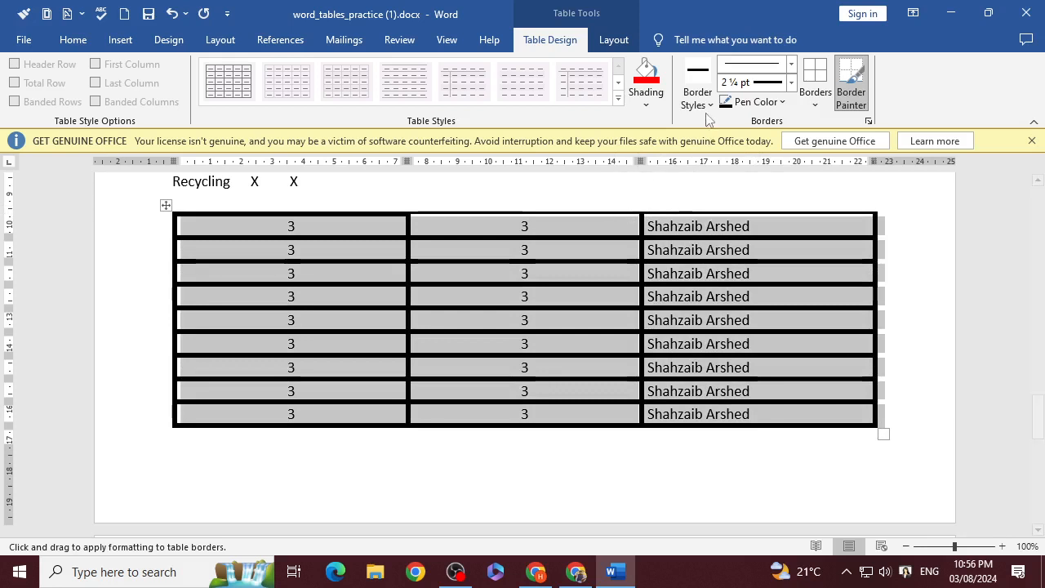
{"action": "left_click", "coordinate": [692, 92]}
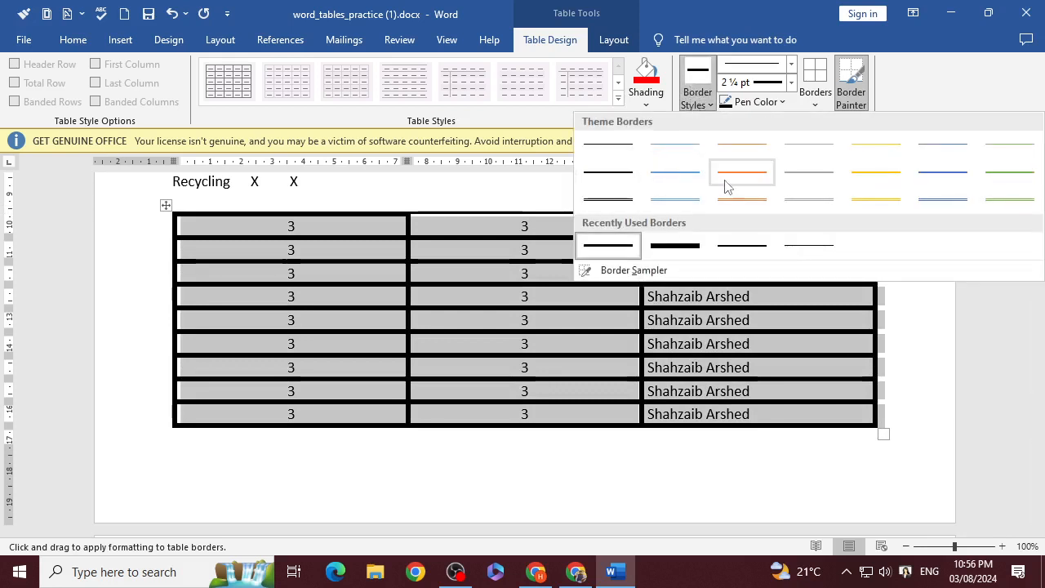
{"action": "left_click", "coordinate": [875, 172]}
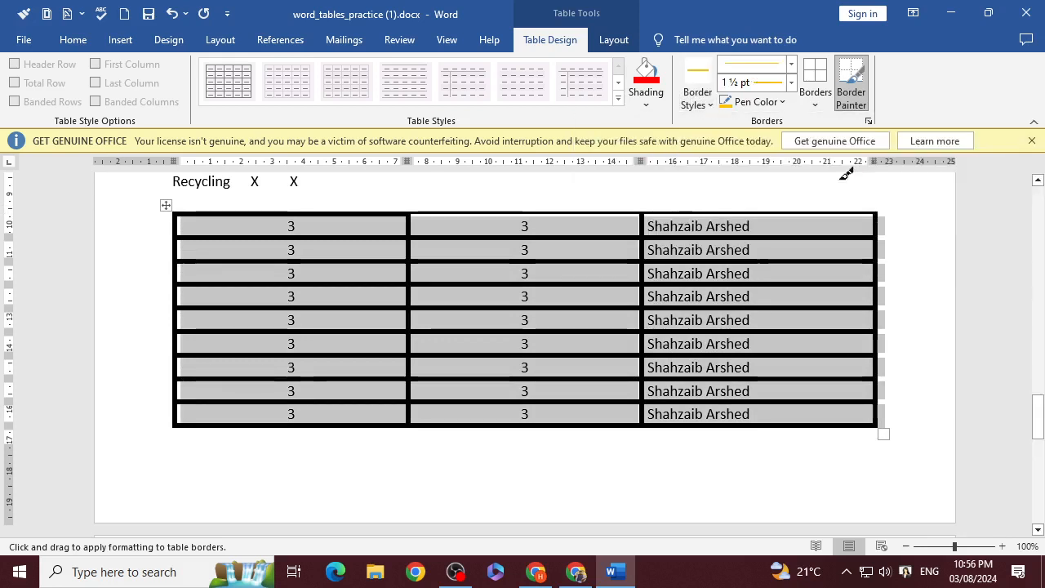
{"action": "left_click", "coordinate": [674, 237]}
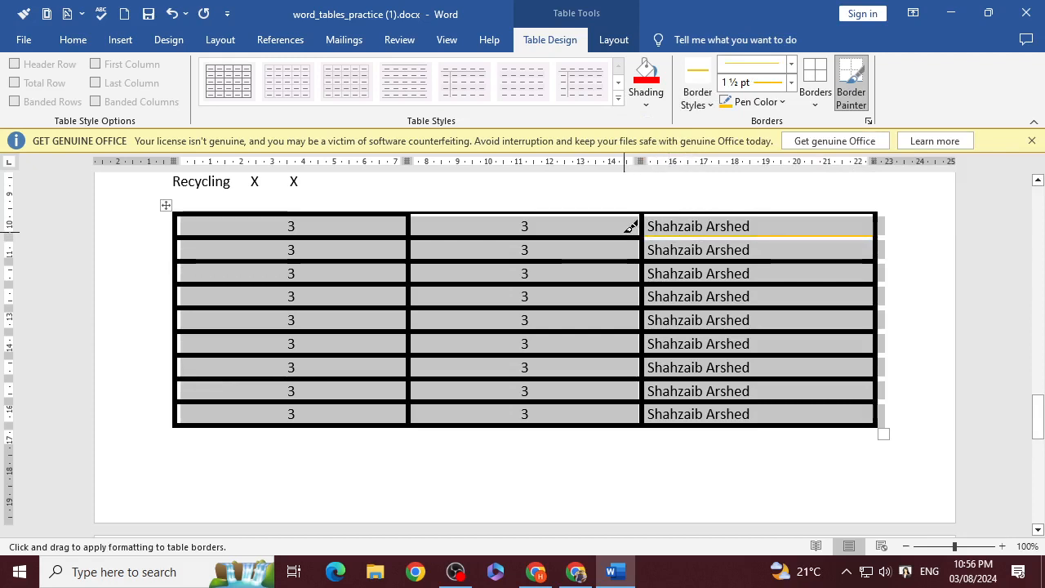
{"action": "left_click", "coordinate": [612, 234]}
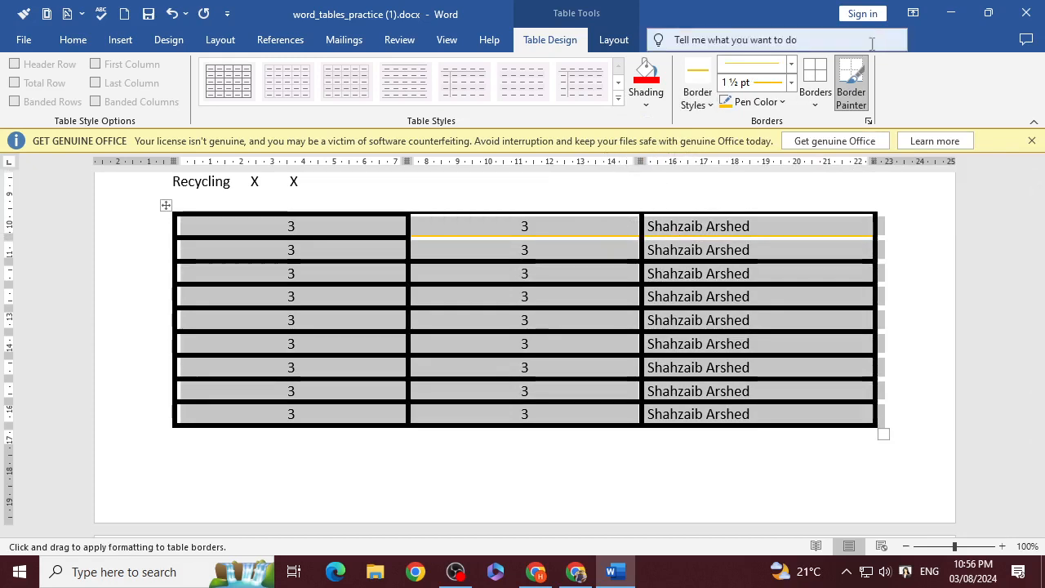
{"action": "left_click", "coordinate": [844, 109]}
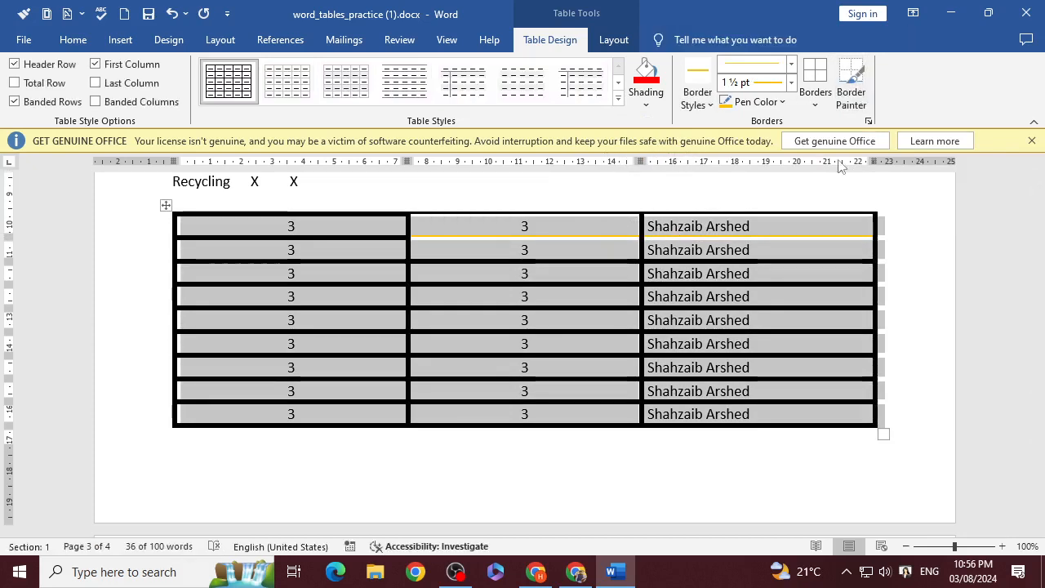
Switch to the GCFGlobal lesson in Chrome and read the Layout tab section's note on rows and columns.
{"action": "left_click", "coordinate": [576, 572]}
{"action": "scroll", "coordinate": [619, 253], "scroll_direction": "down", "scroll_amount": 1}
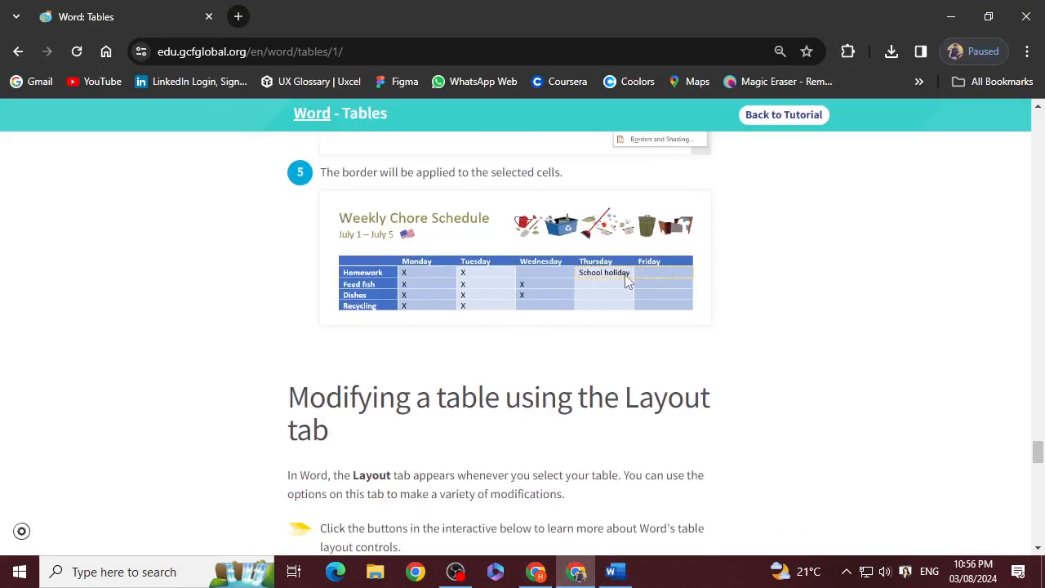
{"action": "scroll", "coordinate": [622, 285], "scroll_direction": "up", "scroll_amount": 1}
{"action": "scroll", "coordinate": [621, 289], "scroll_direction": "down", "scroll_amount": 5}
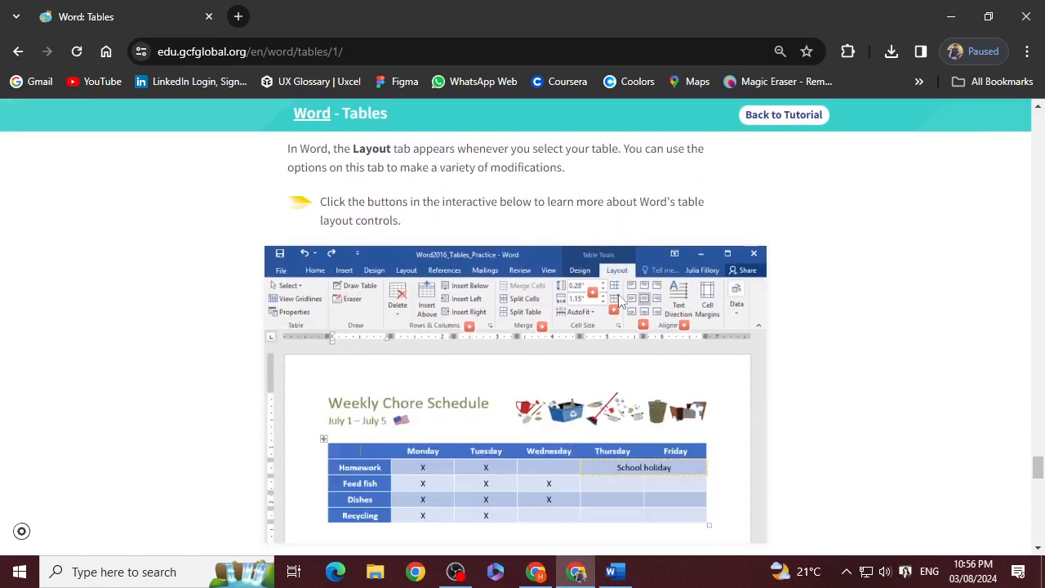
{"action": "scroll", "coordinate": [515, 365], "scroll_direction": "down", "scroll_amount": 1}
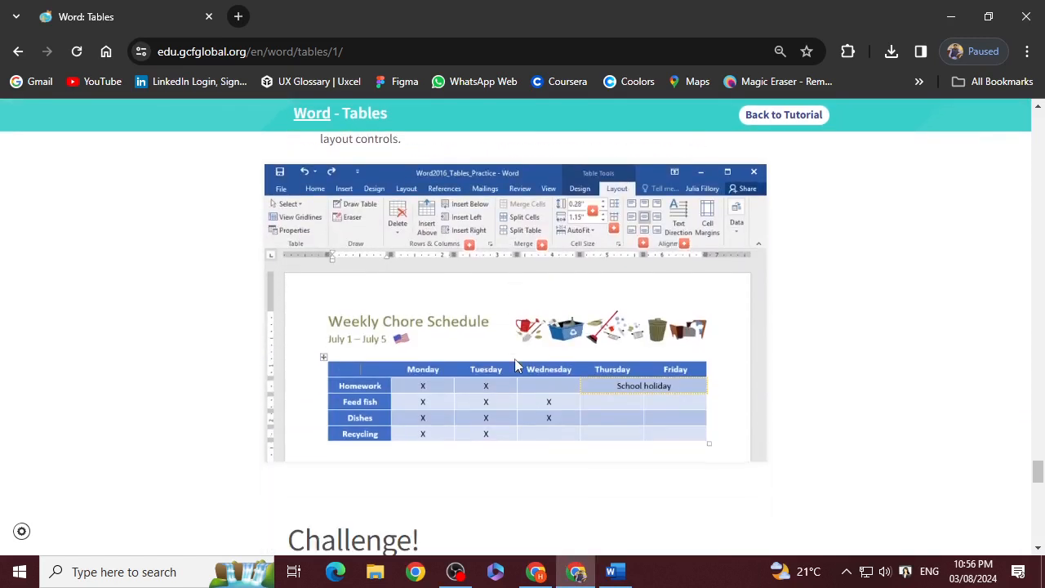
{"action": "left_click", "coordinate": [471, 248]}
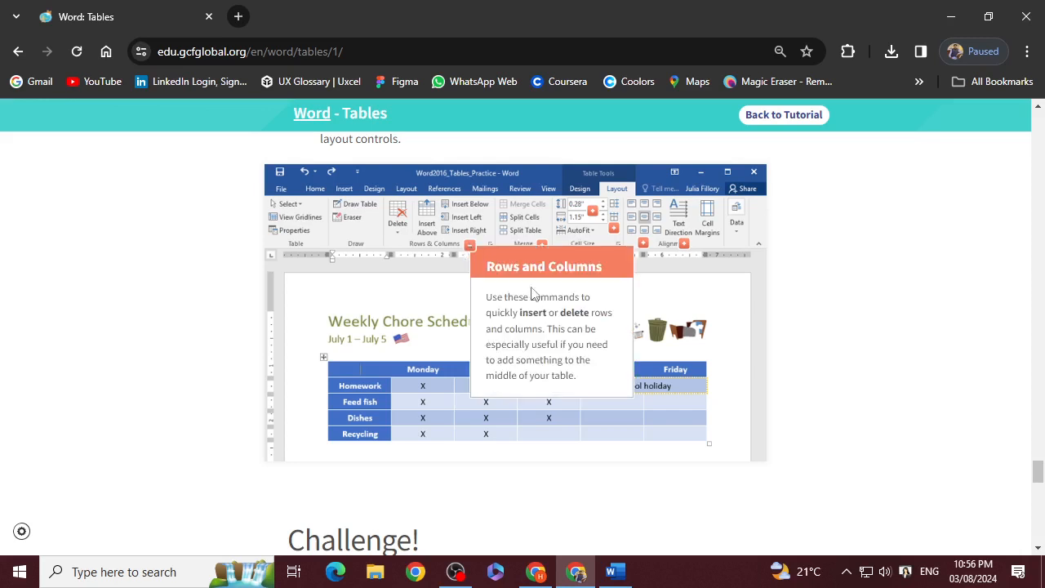
{"action": "left_click", "coordinate": [473, 249]}
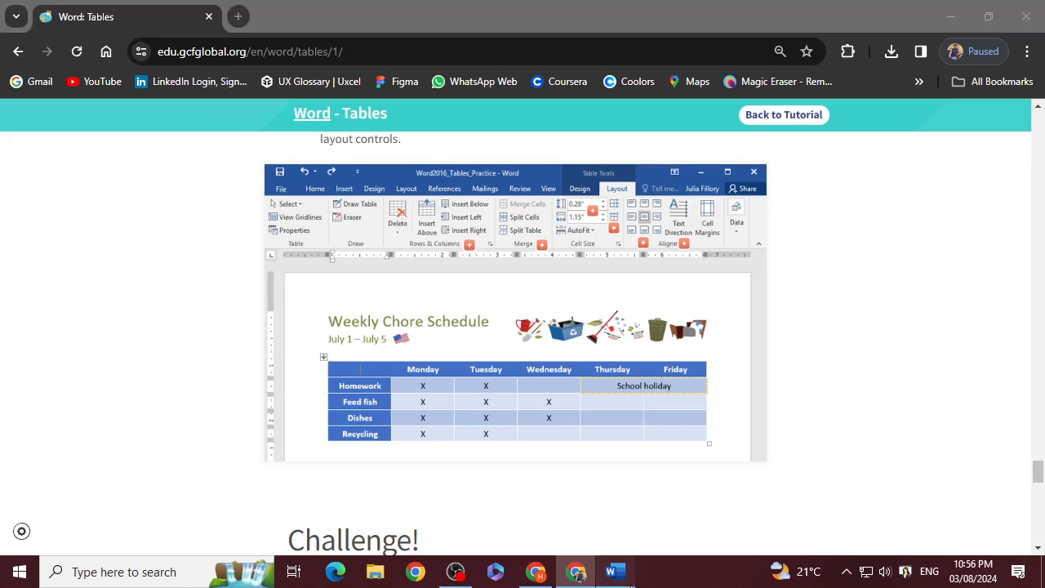
Return to Word, try deleting the middle column of the thick-bordered table, and undo the deletion.
{"action": "left_click", "coordinate": [614, 571]}
{"action": "scroll", "coordinate": [552, 351], "scroll_direction": "down", "scroll_amount": 1}
{"action": "left_click", "coordinate": [552, 343]}
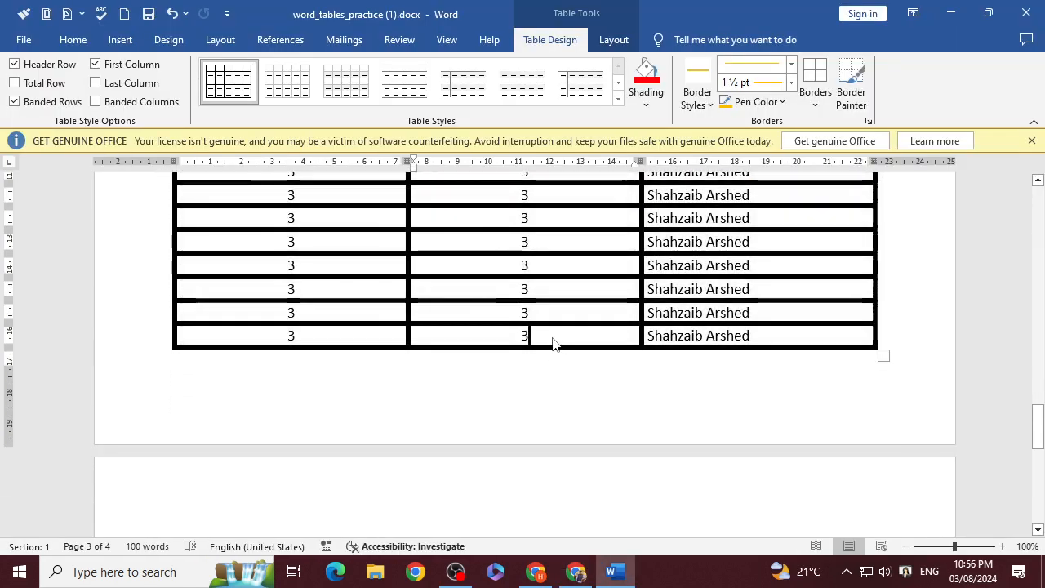
{"action": "left_click", "coordinate": [608, 42]}
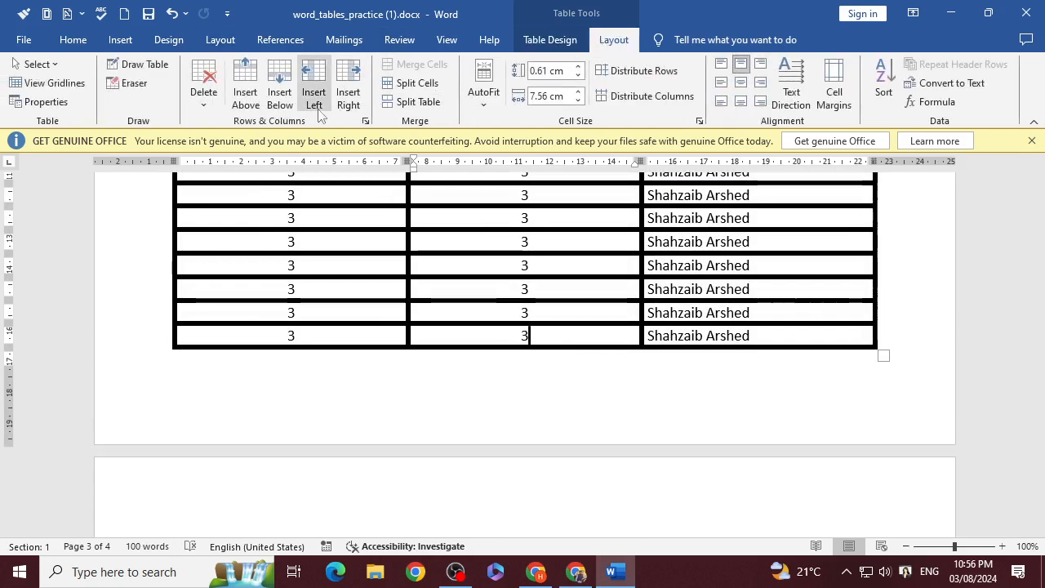
{"action": "left_click", "coordinate": [209, 98]}
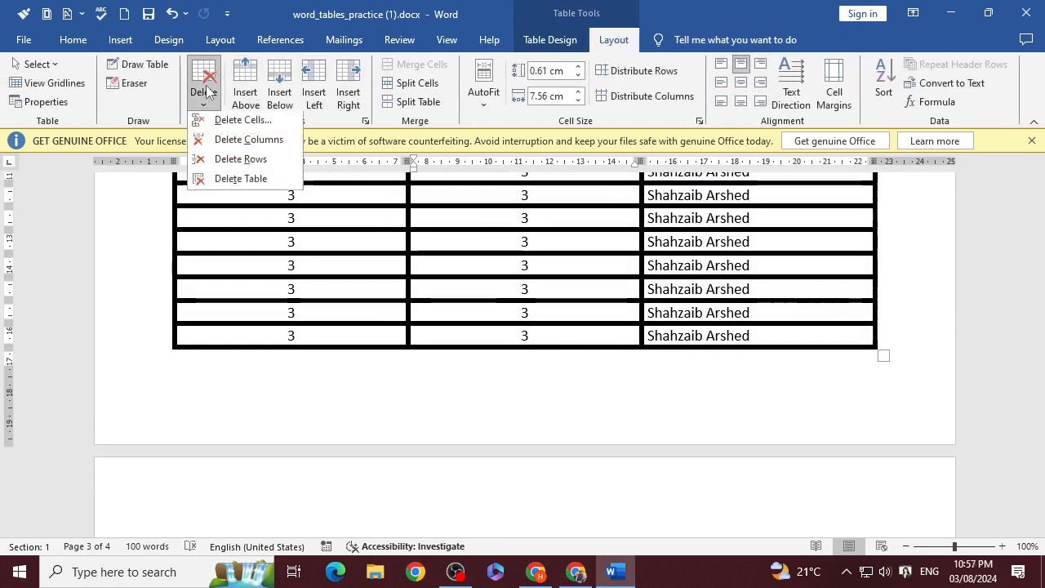
{"action": "left_click", "coordinate": [229, 143]}
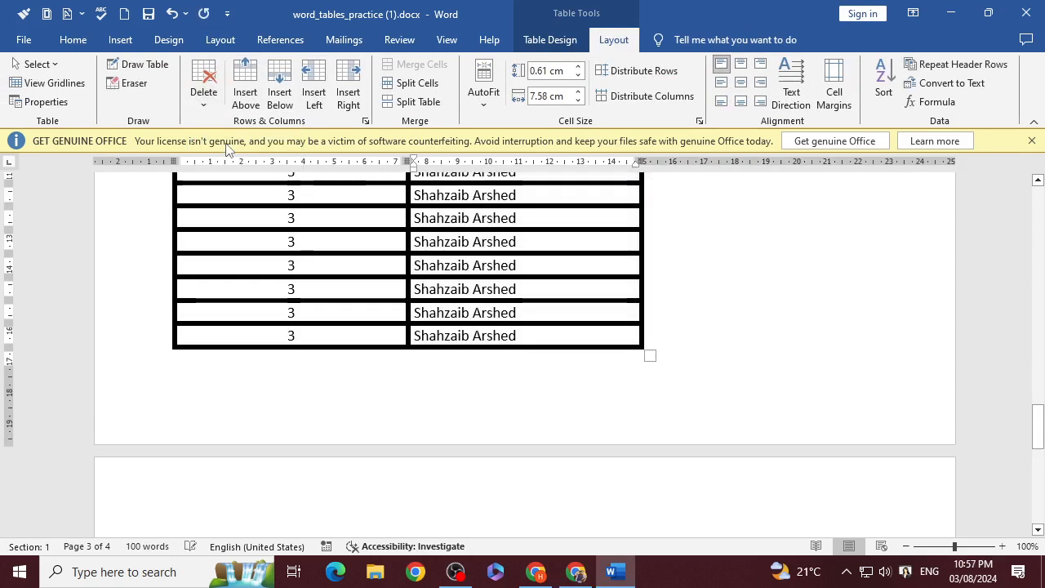
{"action": "scroll", "coordinate": [373, 260], "scroll_direction": "up", "scroll_amount": 2}
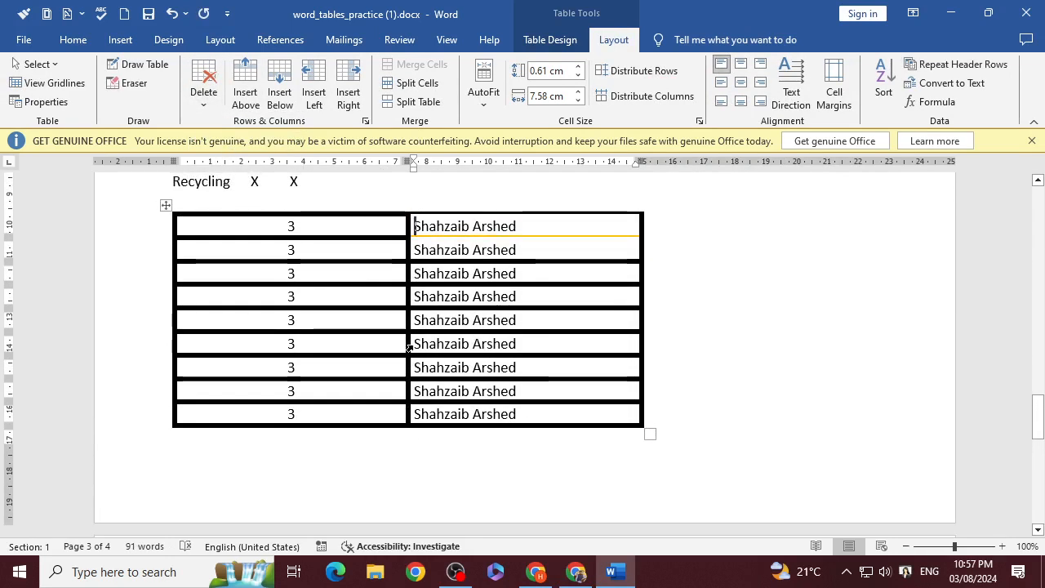
{"action": "key", "text": "ctrl+z"}
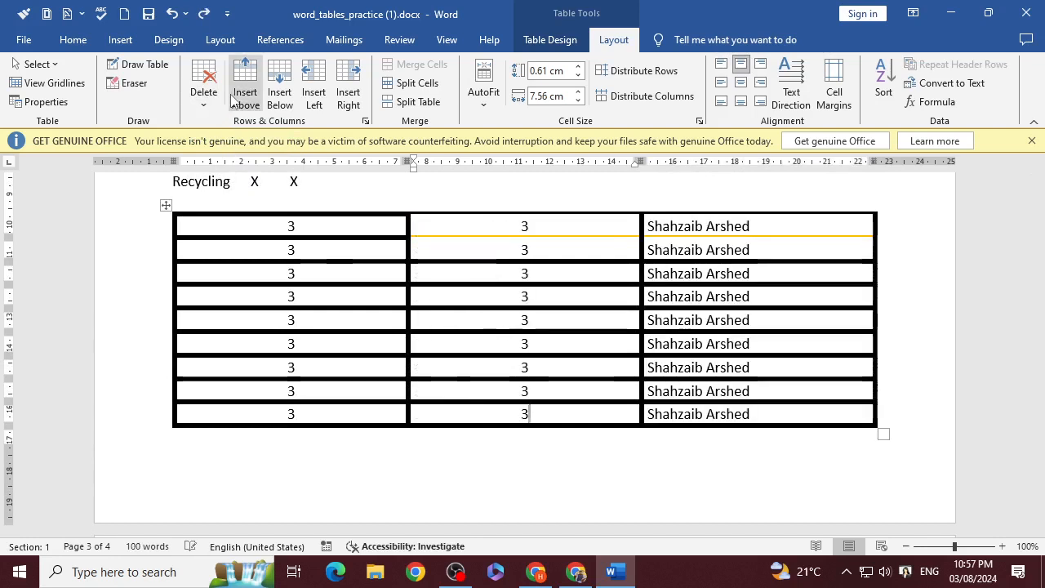
Insert two rows below the last row of 3s, and add a blank line after the name in that row.
{"action": "left_click", "coordinate": [278, 94]}
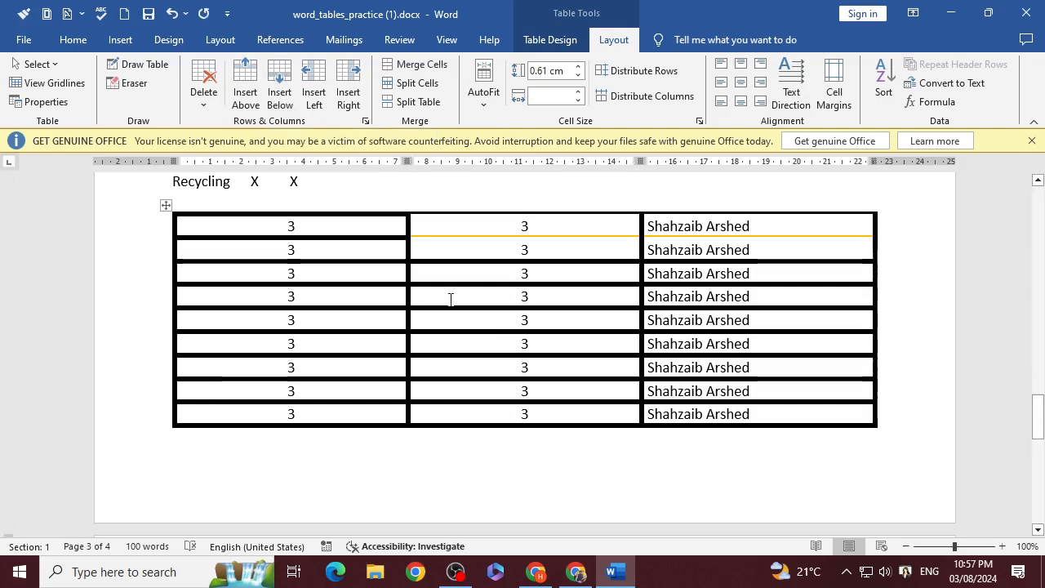
{"action": "left_click", "coordinate": [620, 421]}
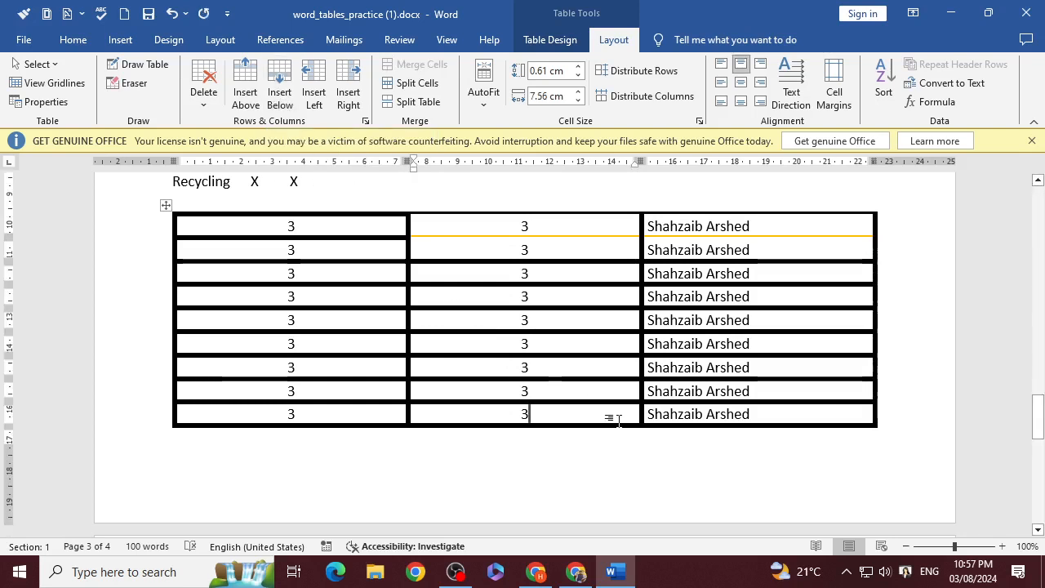
{"action": "left_click", "coordinate": [280, 97]}
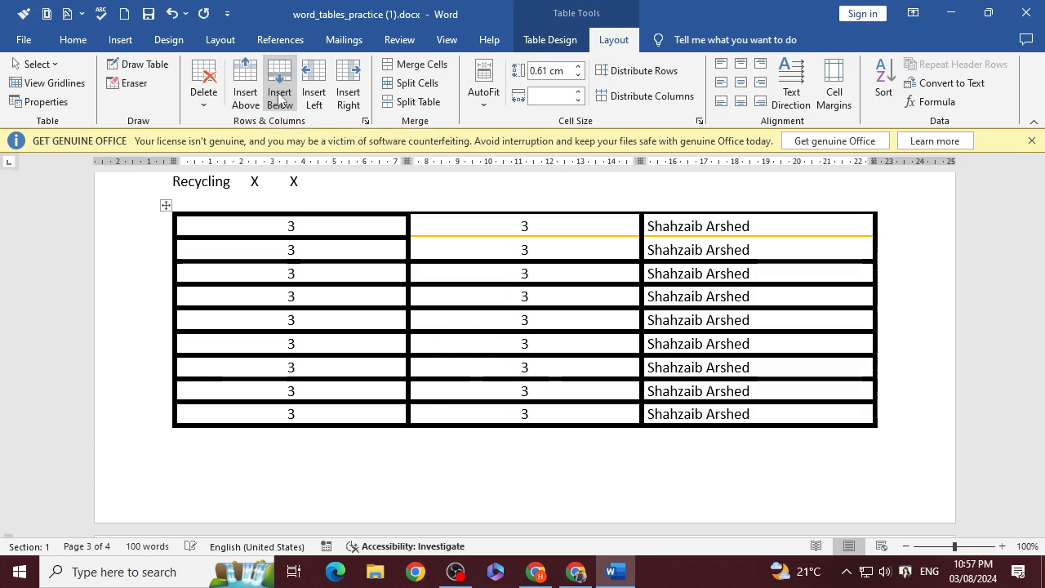
{"action": "left_click", "coordinate": [768, 415]}
{"action": "scroll", "coordinate": [771, 418], "scroll_direction": "down", "scroll_amount": 1}
{"action": "key", "text": "Return"}
Enter 6 in the third cell of the table's last row.
{"action": "scroll", "coordinate": [704, 444], "scroll_direction": "down", "scroll_amount": 3}
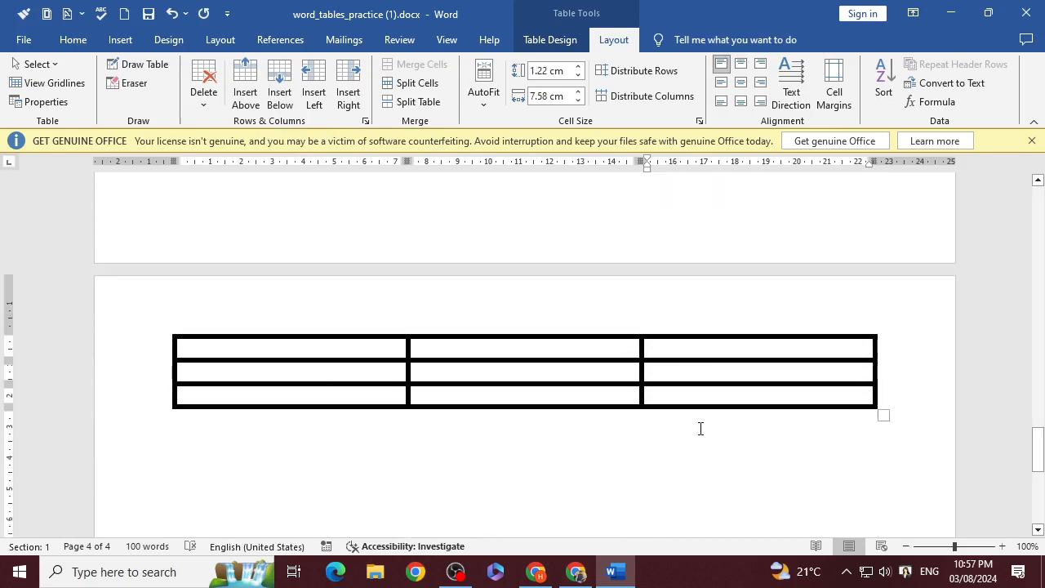
{"action": "scroll", "coordinate": [700, 429], "scroll_direction": "down", "scroll_amount": 1}
{"action": "left_click", "coordinate": [681, 356]}
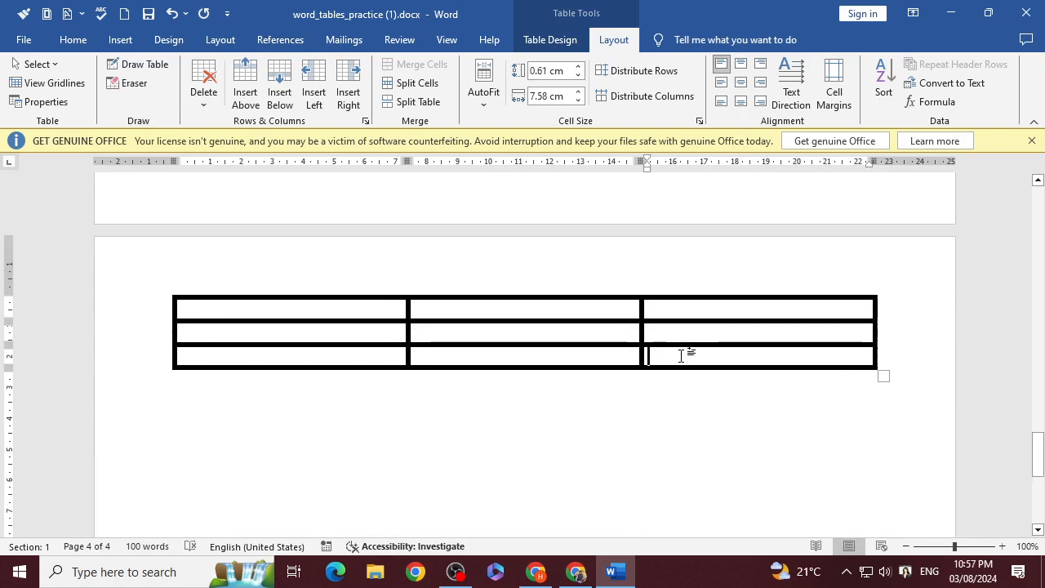
{"action": "type", "text": "6"}
{"action": "left_click", "coordinate": [684, 392]}
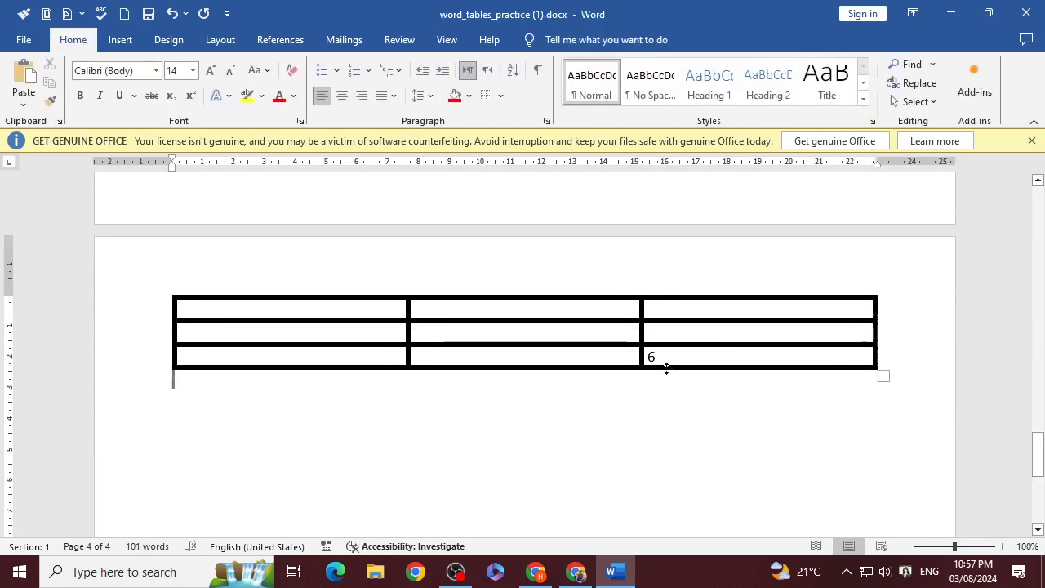
Insert a row below the row containing 6, and another row above the newly inserted one.
{"action": "left_click", "coordinate": [667, 361]}
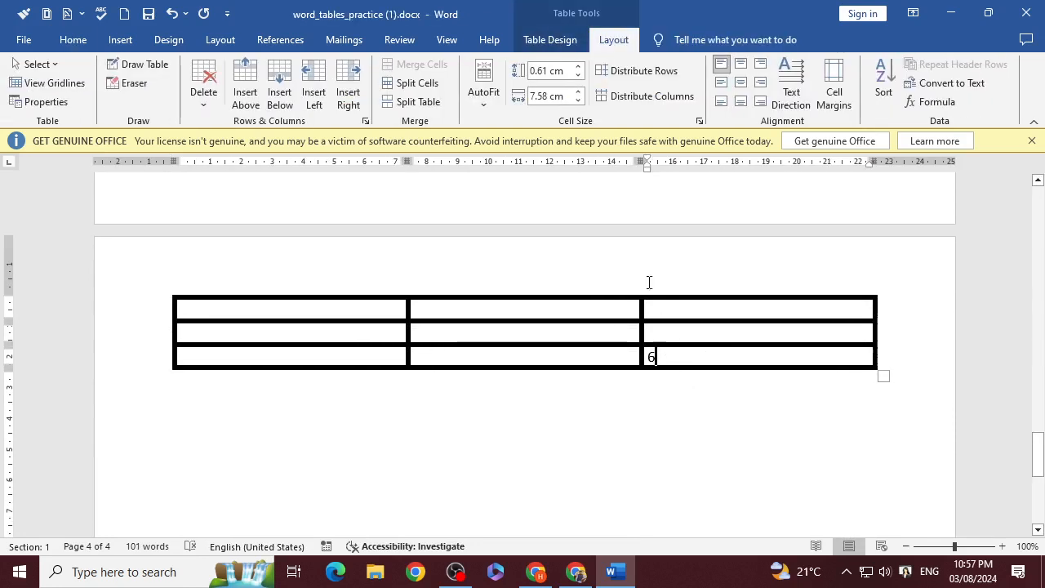
{"action": "left_click", "coordinate": [281, 88]}
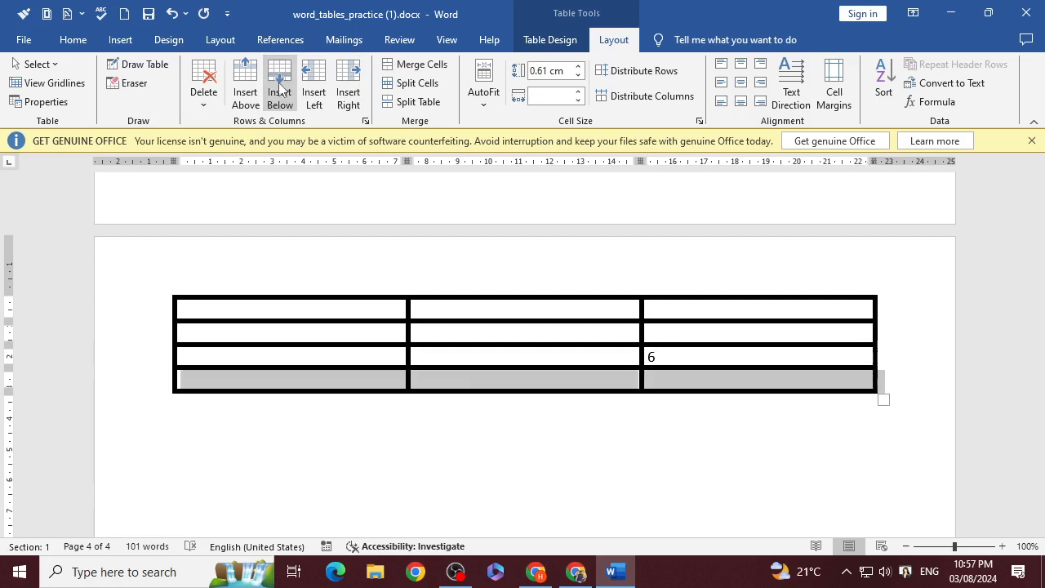
{"action": "left_click", "coordinate": [255, 93]}
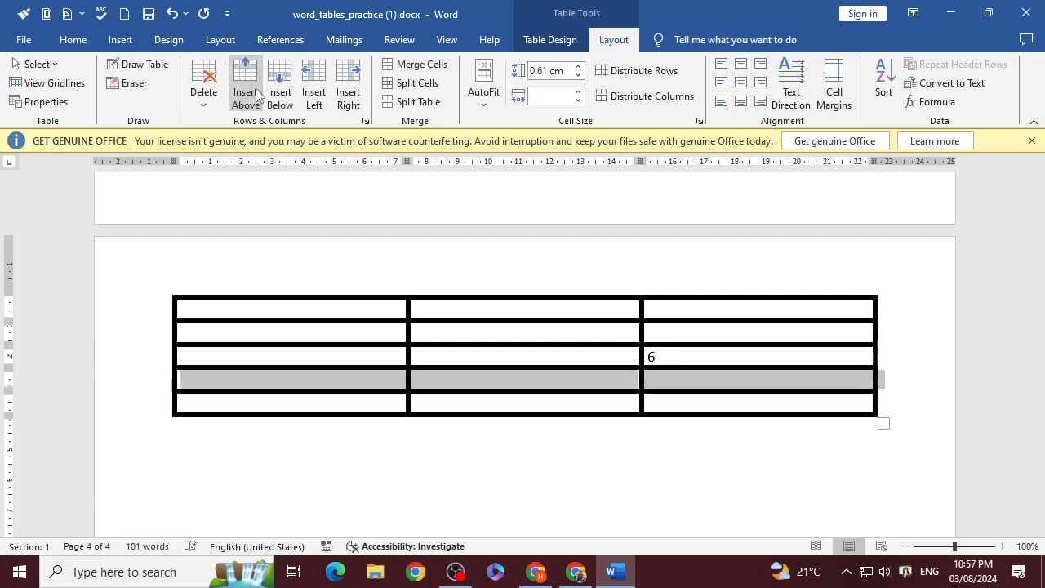
{"action": "left_click", "coordinate": [662, 353]}
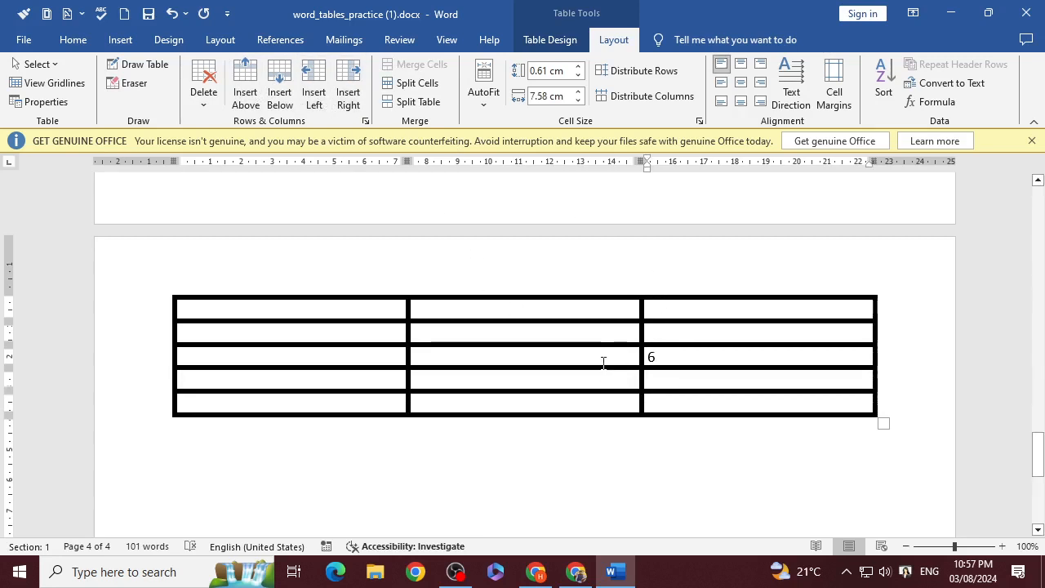
{"action": "right_click", "coordinate": [593, 353]}
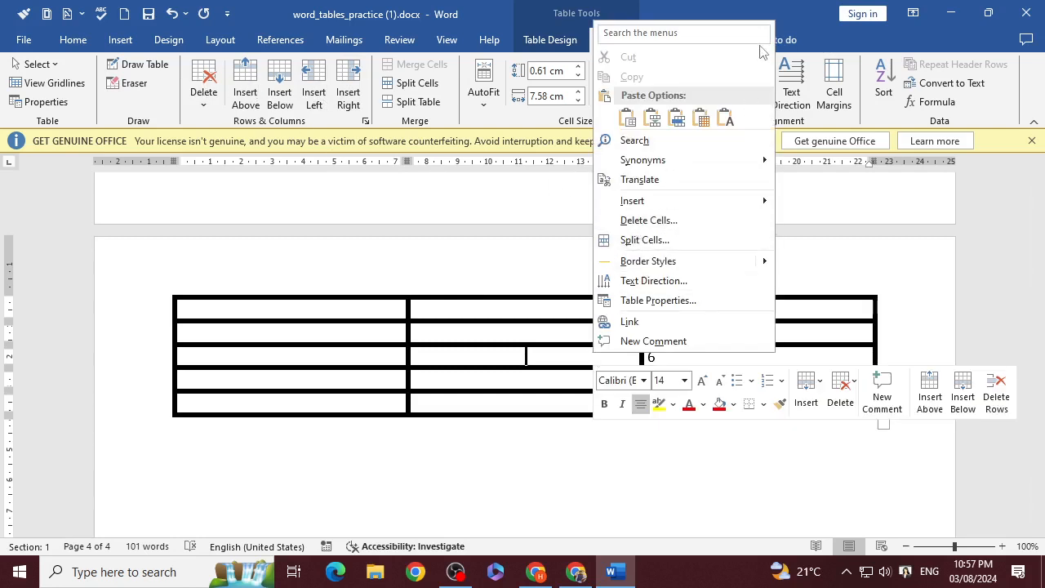
{"action": "left_click", "coordinate": [772, 407]}
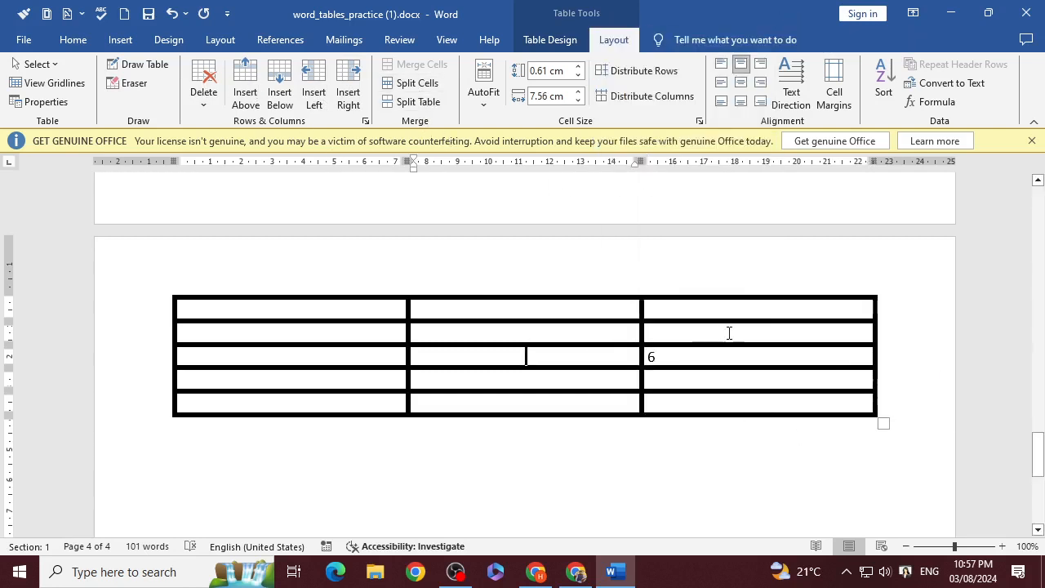
{"action": "left_click_drag", "start_coordinate": [750, 351], "coordinate": [309, 299]}
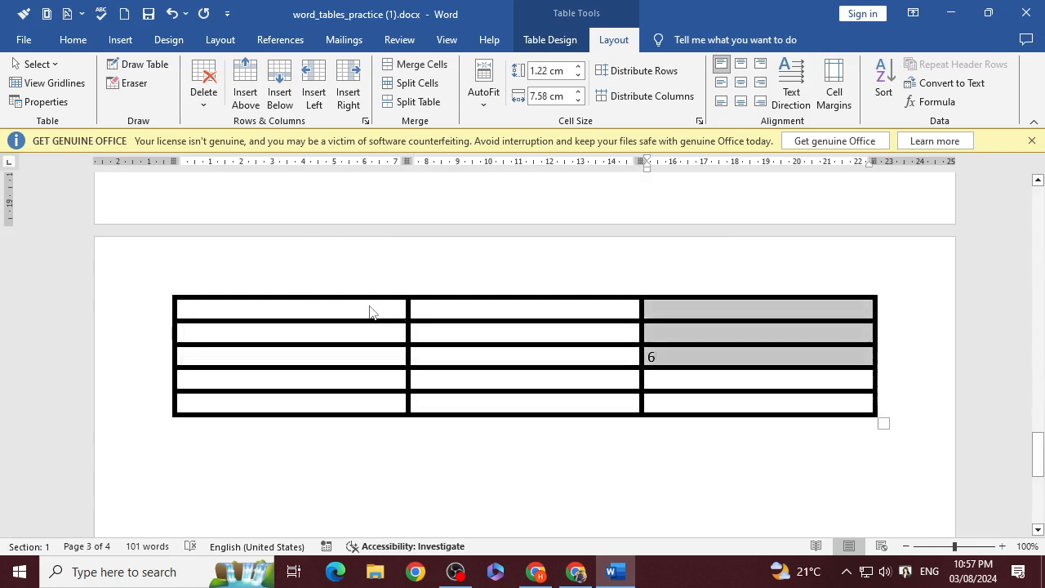
Apply Split Table with the first four rows of the thick-bordered table selected.
{"action": "scroll", "coordinate": [556, 462], "scroll_direction": "up", "scroll_amount": 5}
{"action": "left_click", "coordinate": [553, 420]}
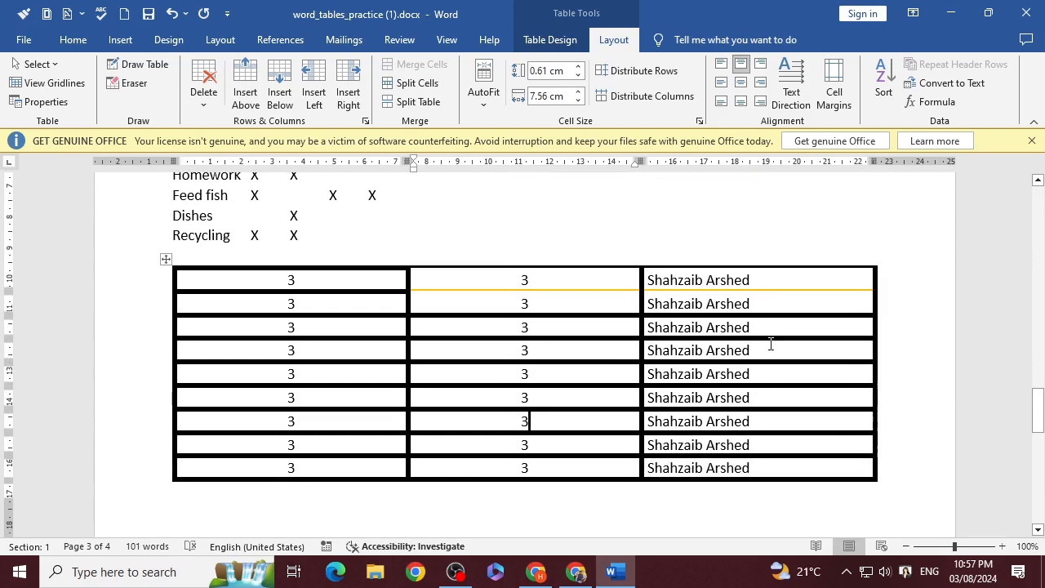
{"action": "mouse_move", "coordinate": [621, 344]}
{"action": "left_mouse_down"}
{"action": "mouse_move", "coordinate": [327, 304]}
{"action": "mouse_move", "coordinate": [264, 283]}
{"action": "left_mouse_up"}
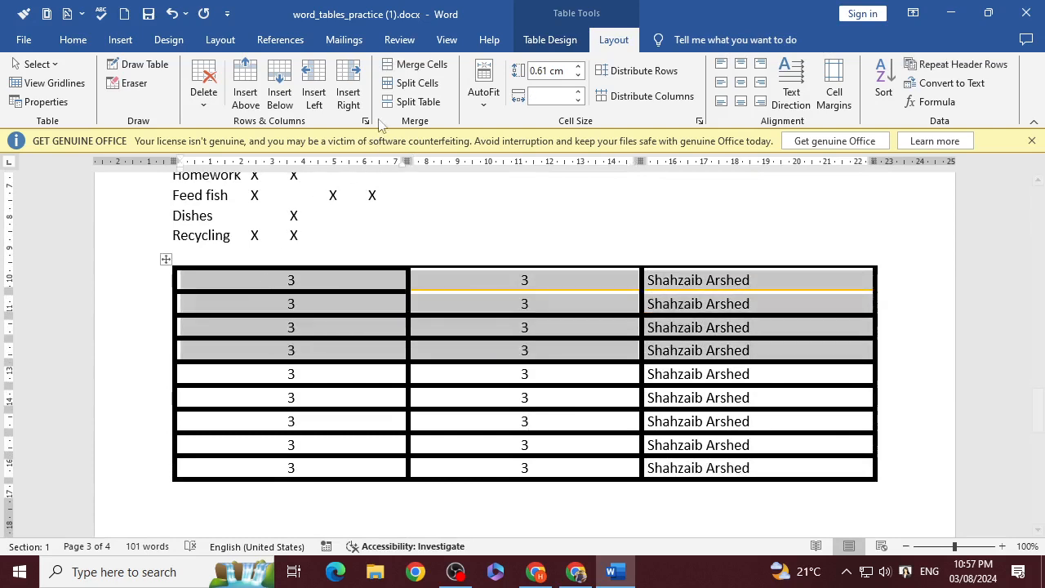
{"action": "left_click", "coordinate": [406, 101]}
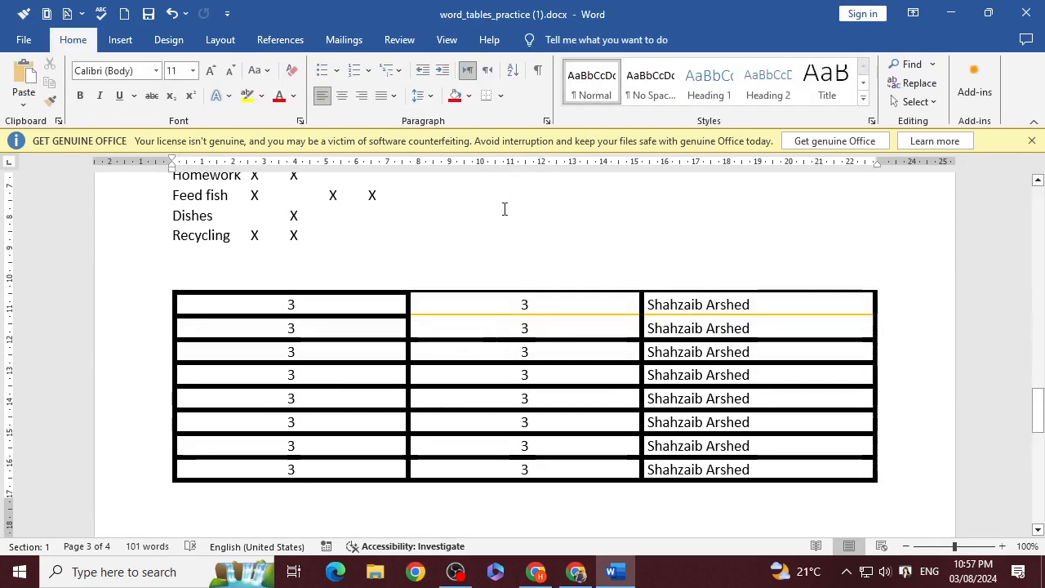
Split the thick-bordered table at the row containing 6, so that row starts a separate table.
{"action": "scroll", "coordinate": [487, 392], "scroll_direction": "down", "scroll_amount": 5}
{"action": "scroll", "coordinate": [488, 392], "scroll_direction": "up", "scroll_amount": 4}
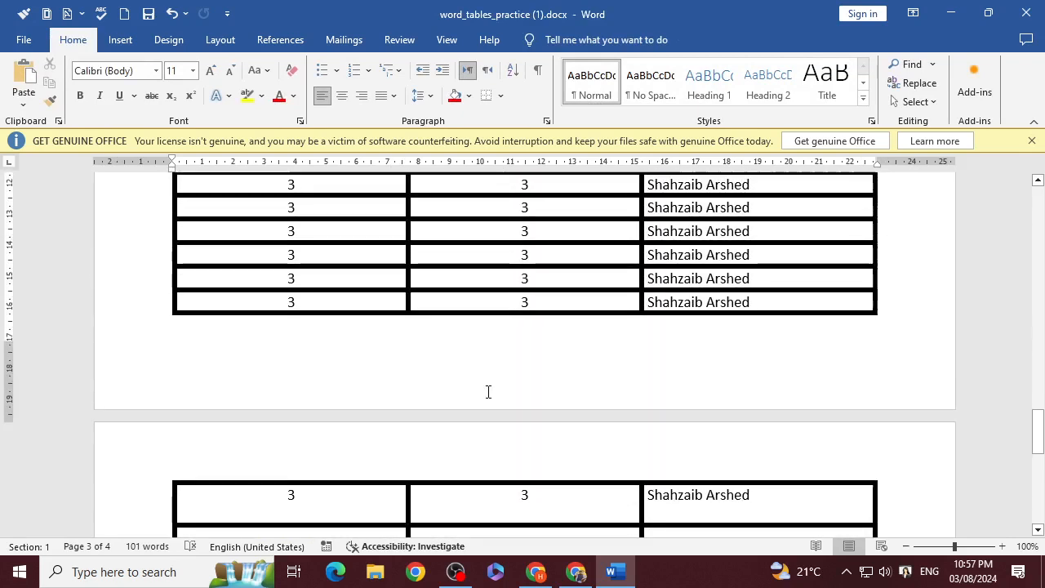
{"action": "scroll", "coordinate": [488, 401], "scroll_direction": "up", "scroll_amount": 3}
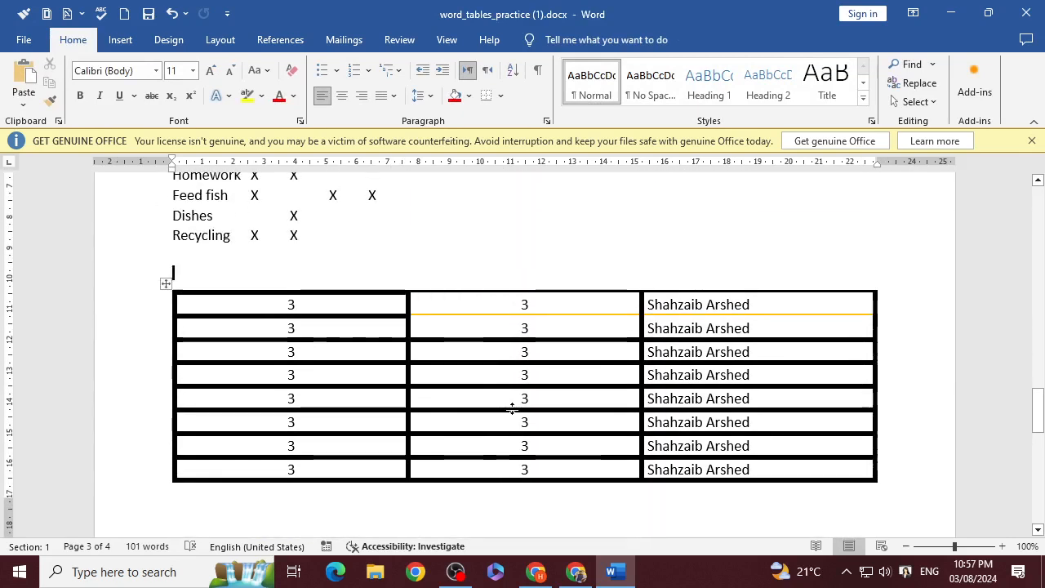
{"action": "scroll", "coordinate": [512, 409], "scroll_direction": "down", "scroll_amount": 7}
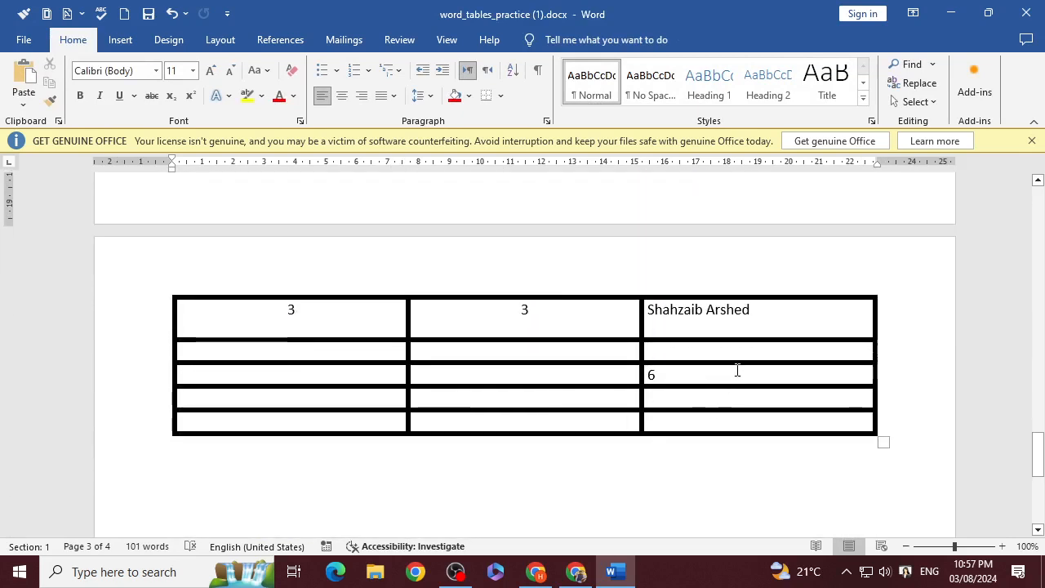
{"action": "left_click_drag", "start_coordinate": [738, 370], "coordinate": [270, 374]}
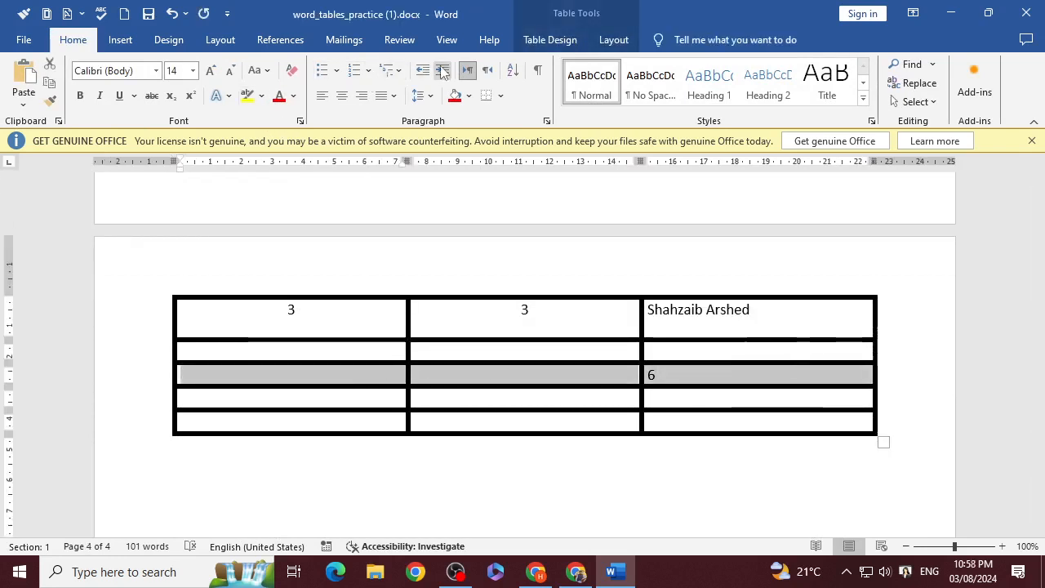
{"action": "left_click", "coordinate": [614, 40]}
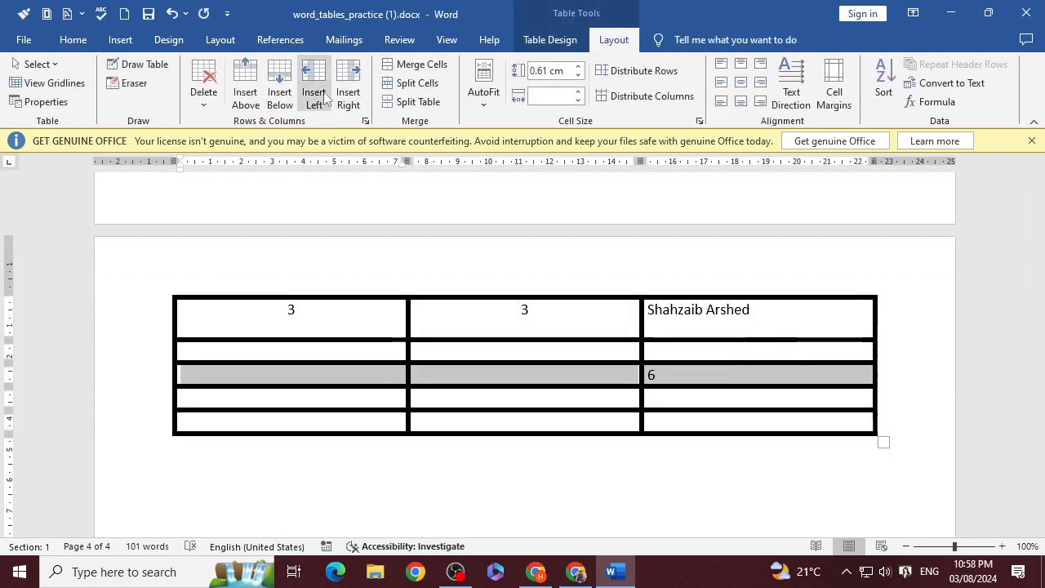
{"action": "left_click", "coordinate": [416, 101]}
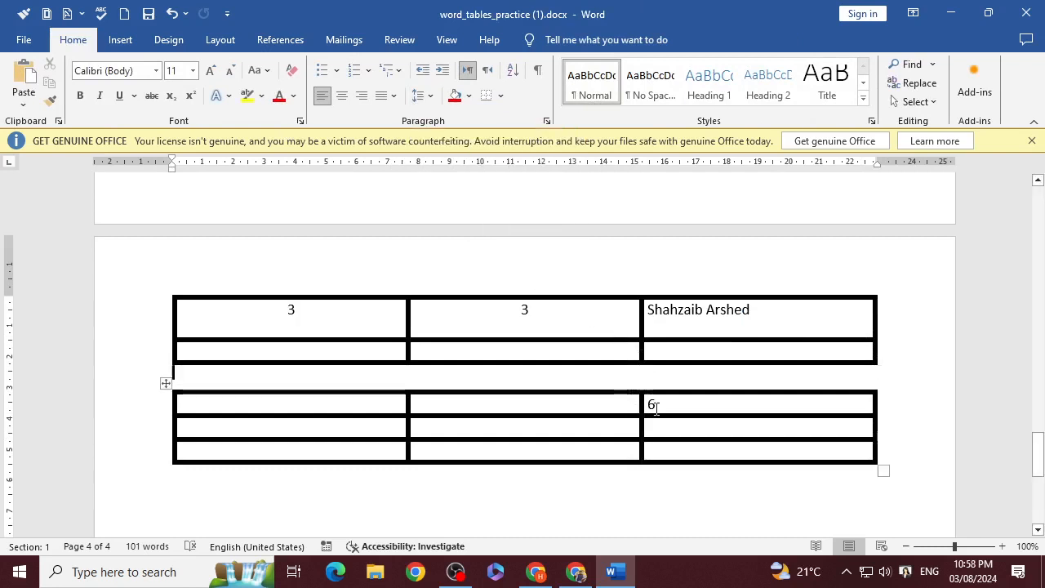
Split the last row of 3s, just above the table break, into 4 columns and 1 row, merging its cells before the split.
{"action": "left_click_drag", "start_coordinate": [656, 405], "coordinate": [521, 402]}
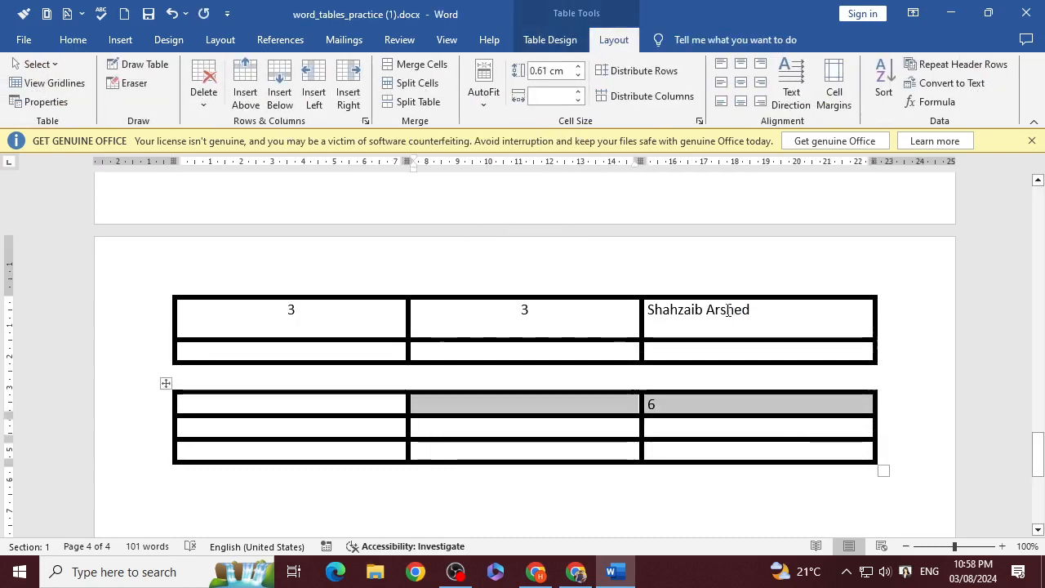
{"action": "left_click_drag", "start_coordinate": [731, 318], "coordinate": [368, 325]}
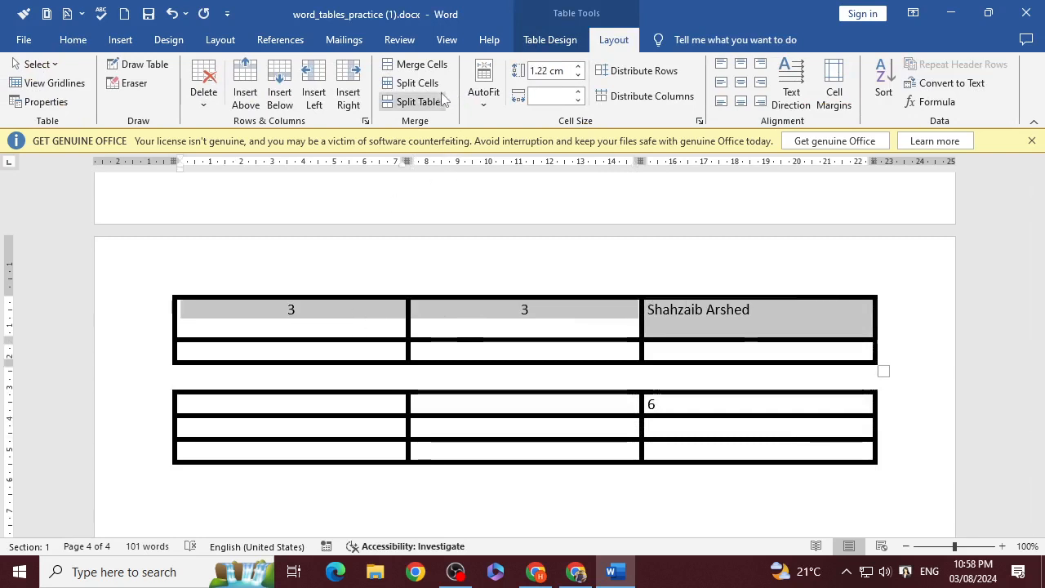
{"action": "left_click", "coordinate": [417, 83]}
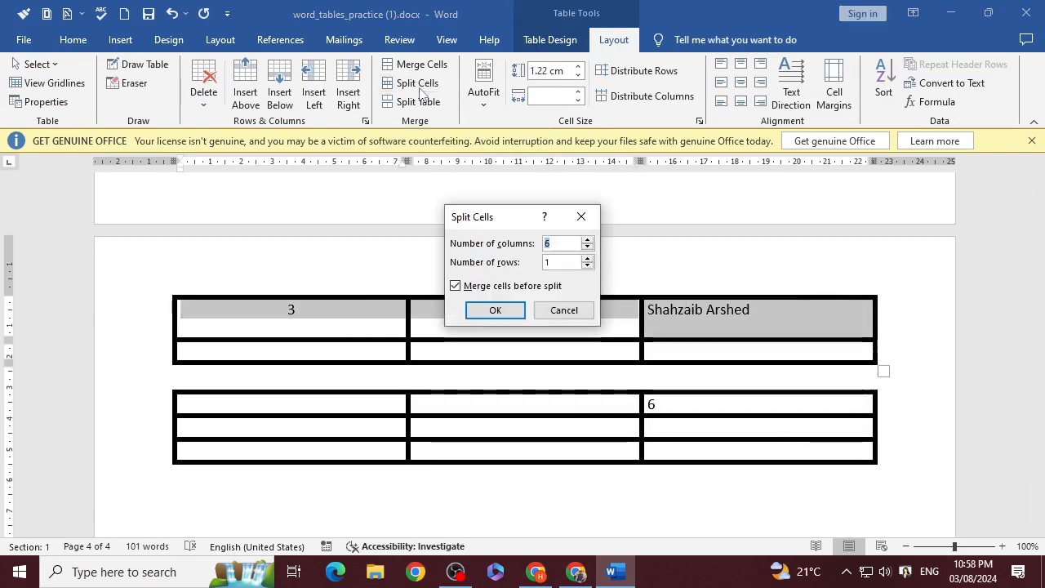
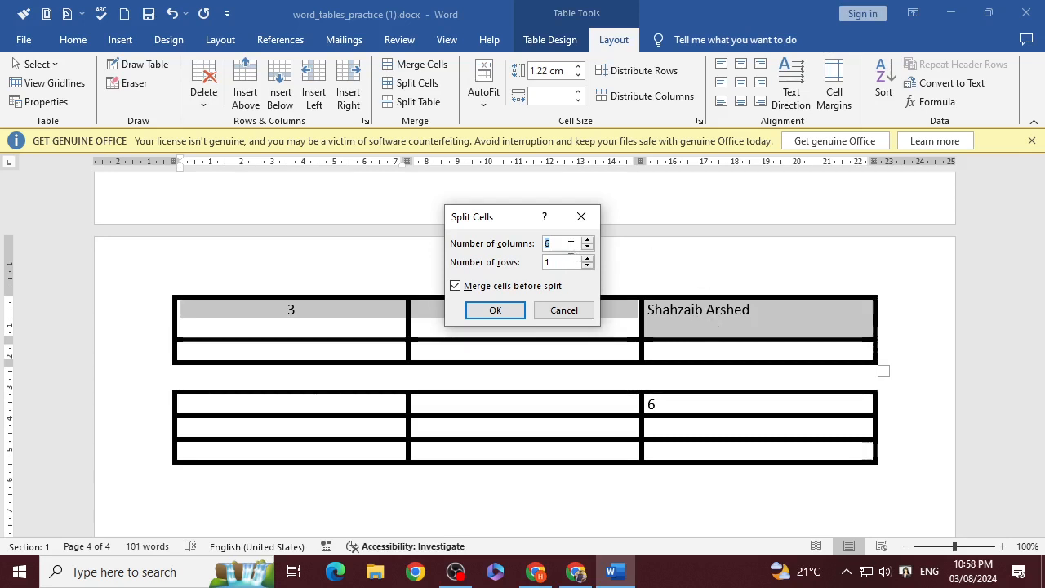
{"action": "type", "text": "4"}
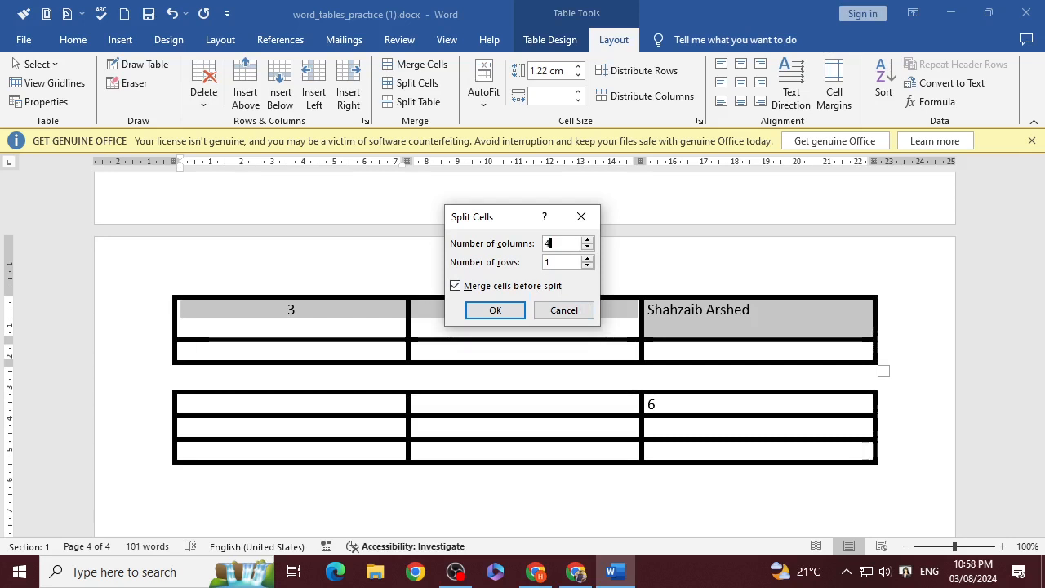
{"action": "left_click", "coordinate": [496, 311]}
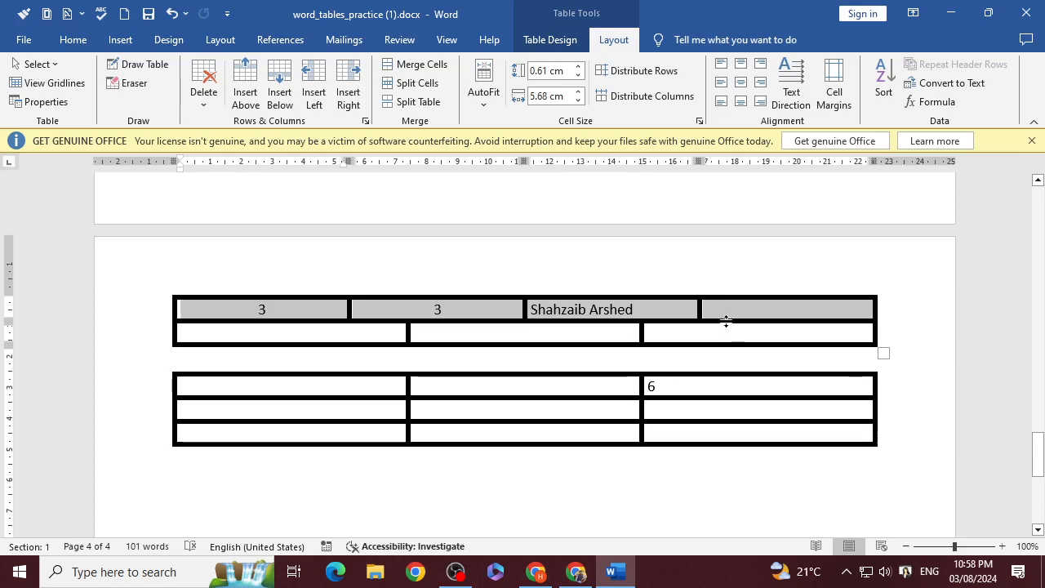
Examine the header cells from Thursday onward in the July 1 – July 5 chore table.
{"action": "scroll", "coordinate": [688, 420], "scroll_direction": "up", "scroll_amount": 5}
{"action": "scroll", "coordinate": [688, 420], "scroll_direction": "up", "scroll_amount": 15}
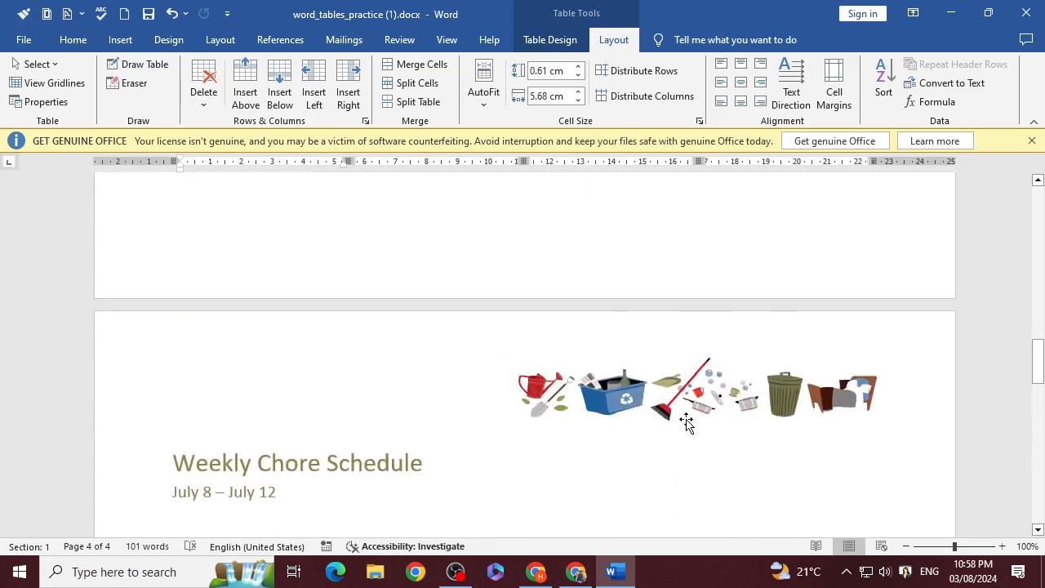
{"action": "scroll", "coordinate": [684, 430], "scroll_direction": "up", "scroll_amount": 8}
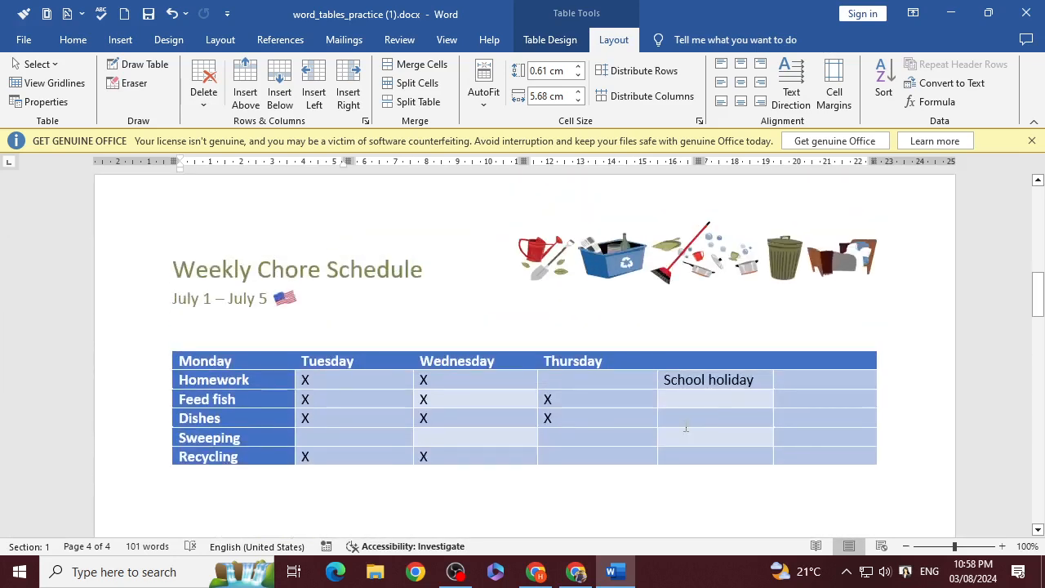
{"action": "left_click", "coordinate": [617, 363]}
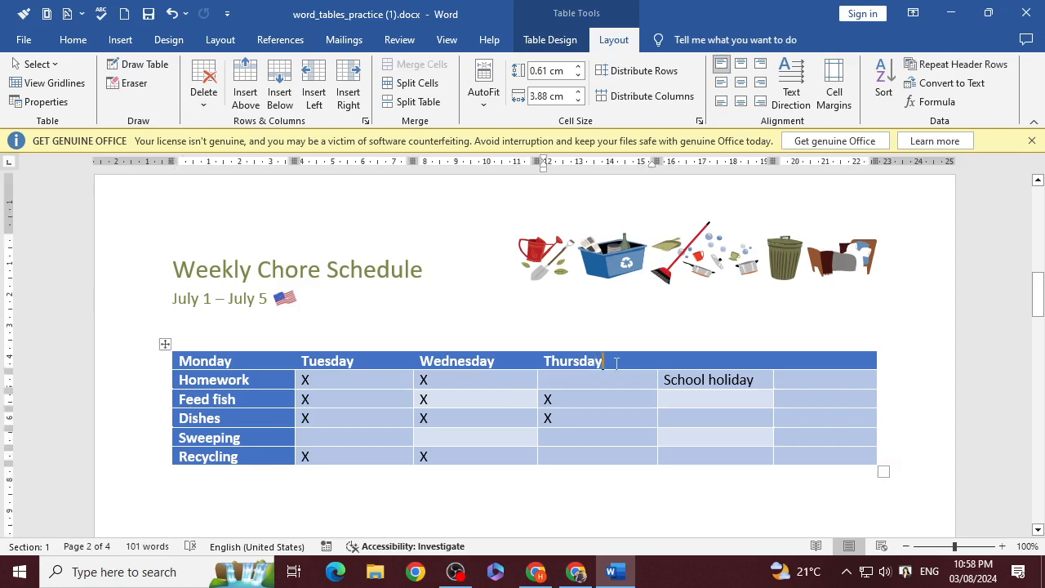
{"action": "left_click", "coordinate": [729, 364]}
{"action": "left_click", "coordinate": [820, 362]}
Insert a row above the first row of the thick-bordered table under the July 8 – July 12 schedule.
{"action": "scroll", "coordinate": [374, 409], "scroll_direction": "down", "scroll_amount": 15}
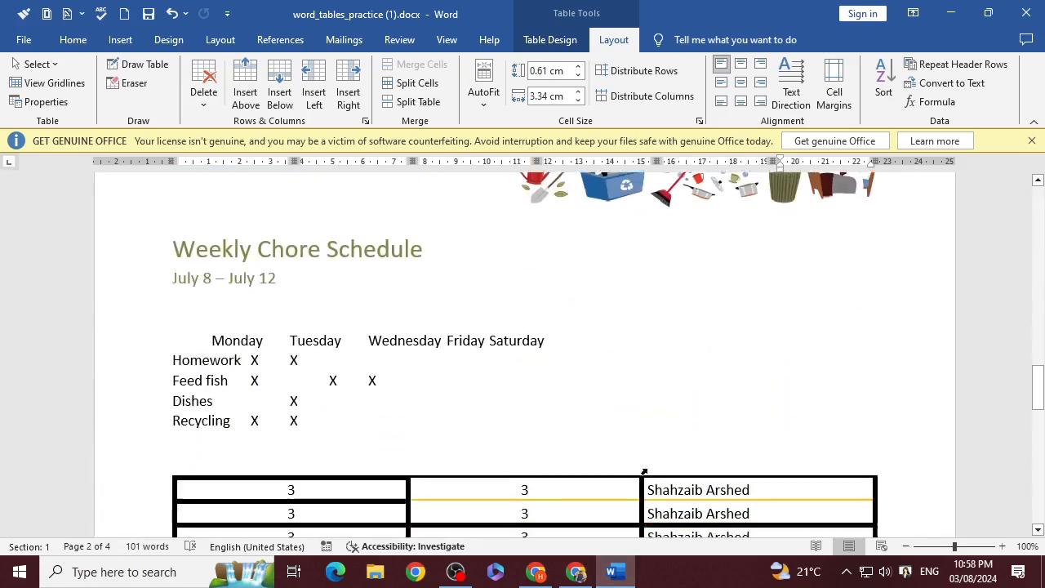
{"action": "scroll", "coordinate": [644, 472], "scroll_direction": "down", "scroll_amount": 8}
{"action": "scroll", "coordinate": [651, 443], "scroll_direction": "up", "scroll_amount": 5}
{"action": "scroll", "coordinate": [650, 449], "scroll_direction": "down", "scroll_amount": 2}
{"action": "scroll", "coordinate": [653, 462], "scroll_direction": "up", "scroll_amount": 1}
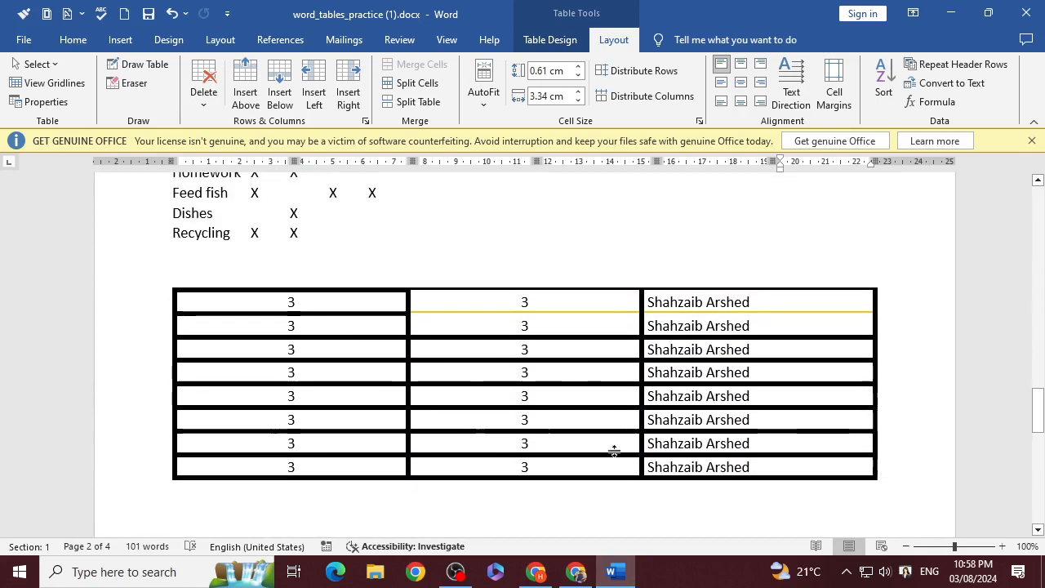
{"action": "right_click", "coordinate": [351, 305]}
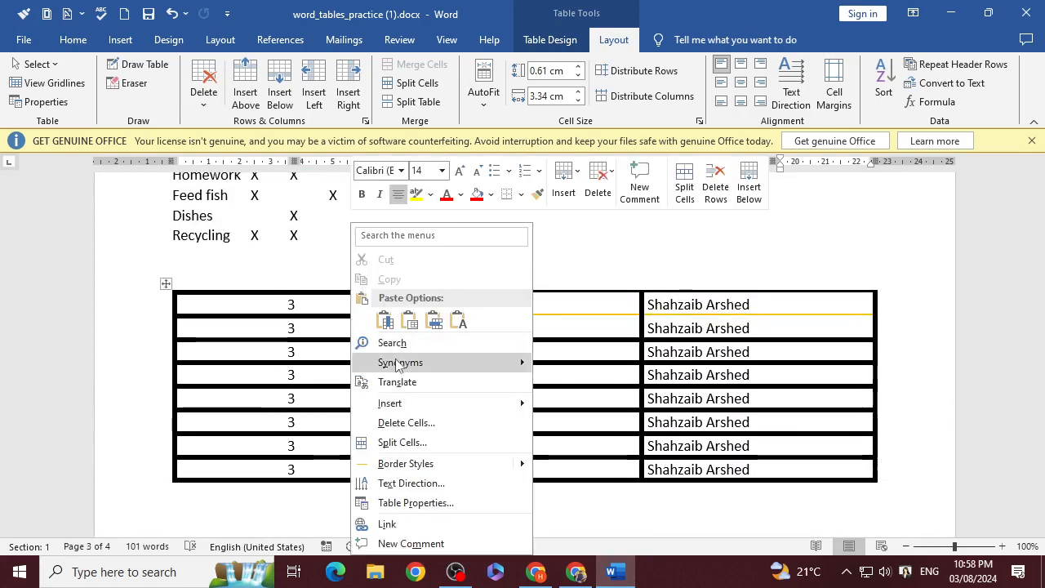
{"action": "mouse_move", "coordinate": [400, 405]}
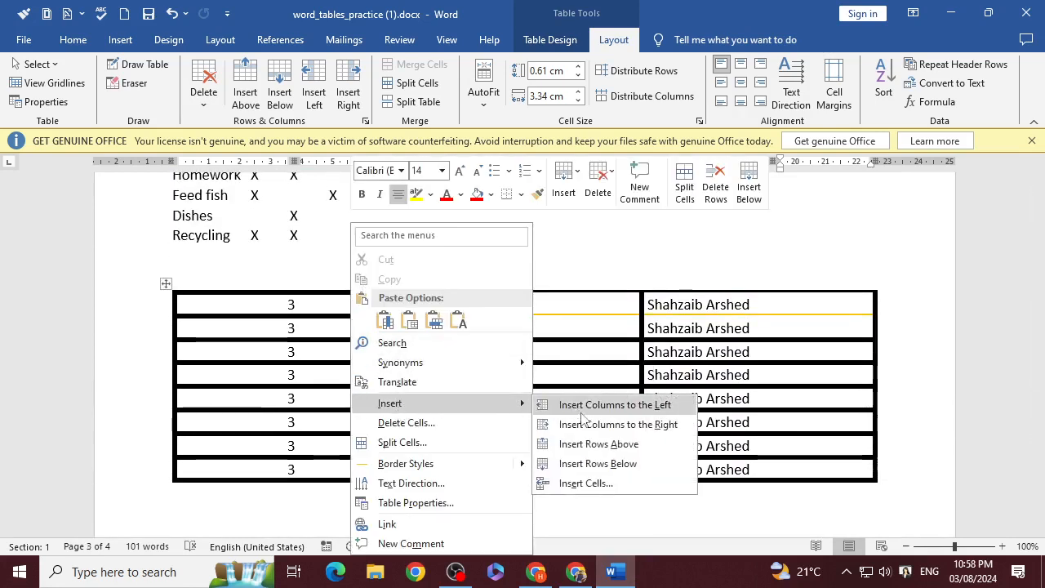
{"action": "left_click", "coordinate": [594, 444]}
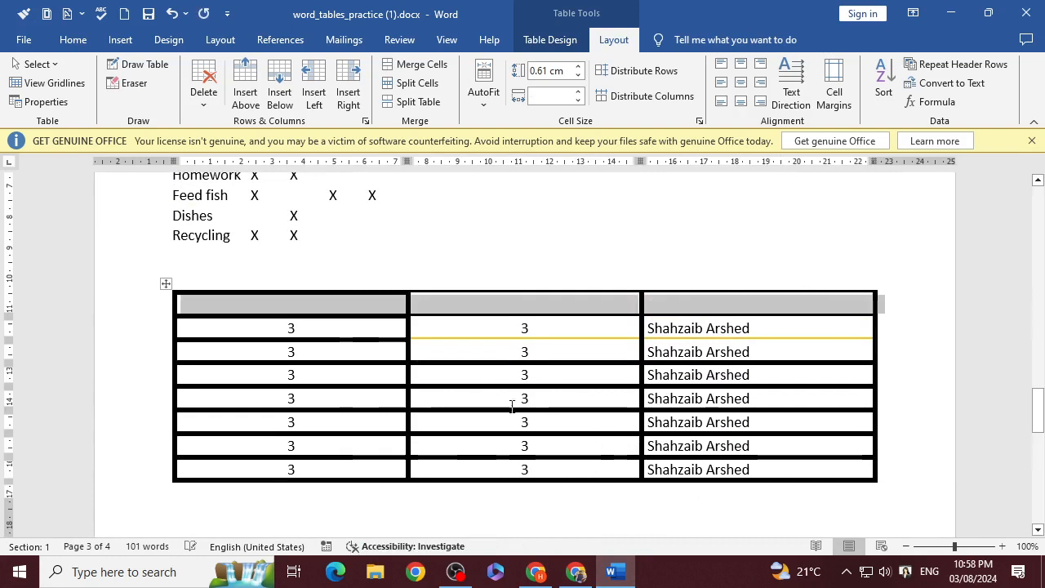
Enter the headings My Entry and Records in the first two cells of the new top row.
{"action": "left_click", "coordinate": [340, 304]}
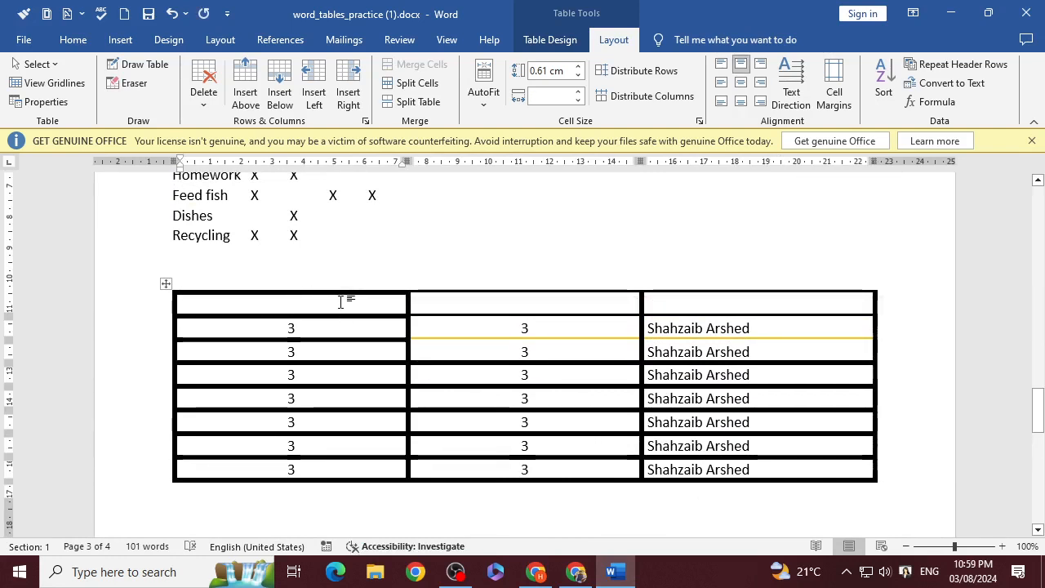
{"action": "type", "text": "My"}
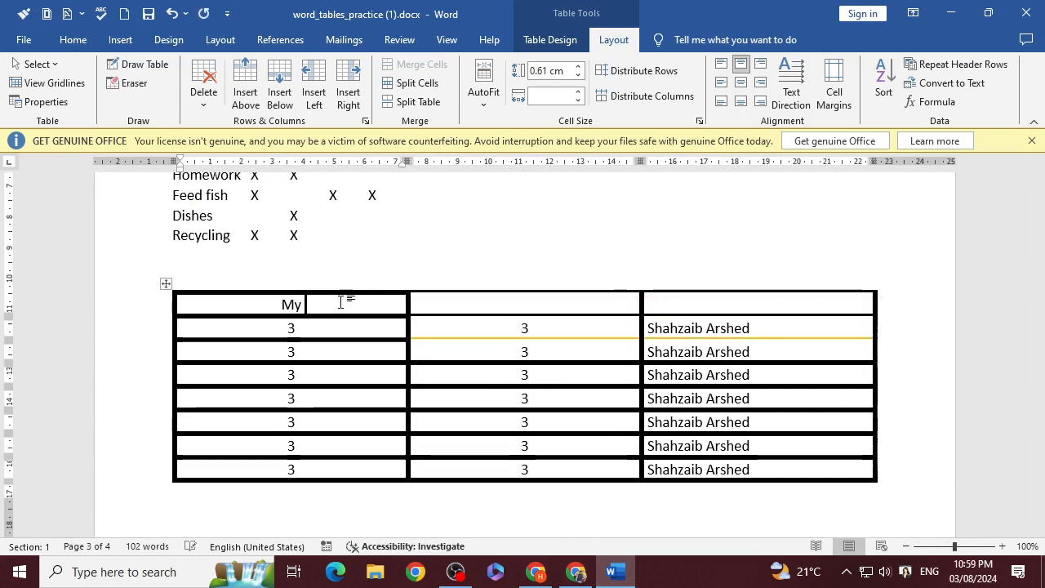
{"action": "type", "text": " Entry"}
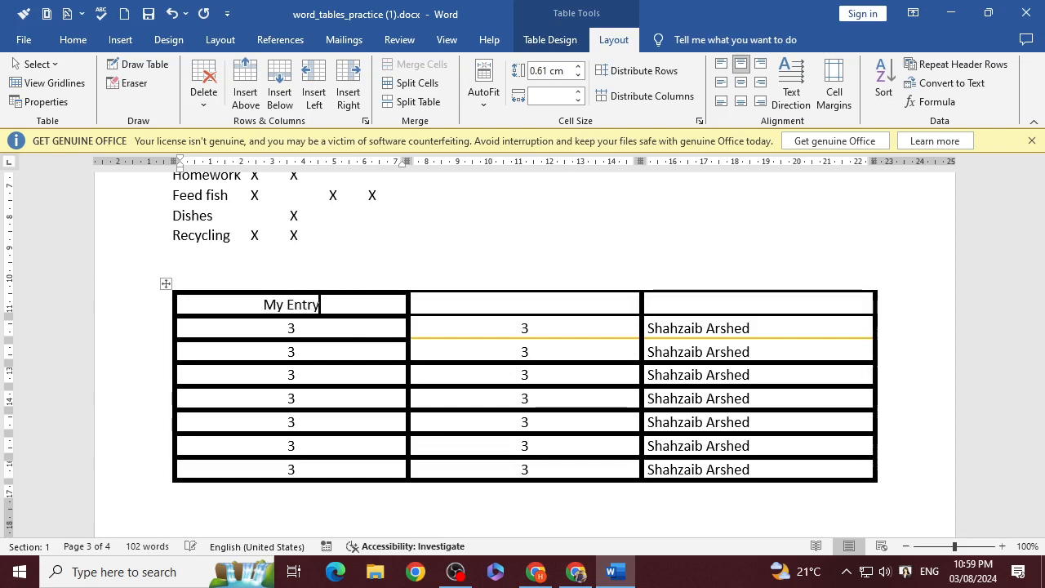
{"action": "left_click", "coordinate": [479, 302]}
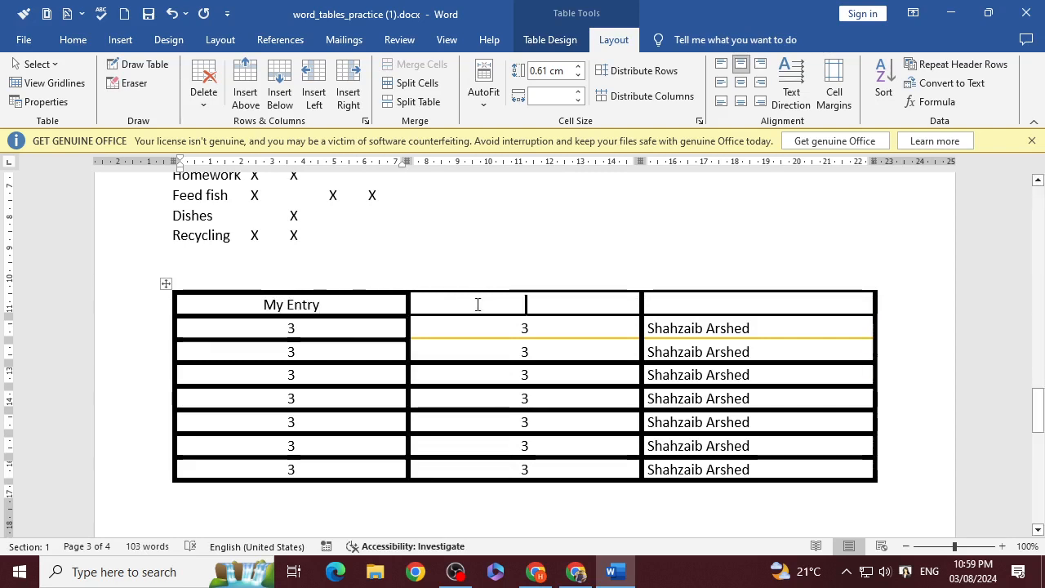
{"action": "type", "text": "Reco"}
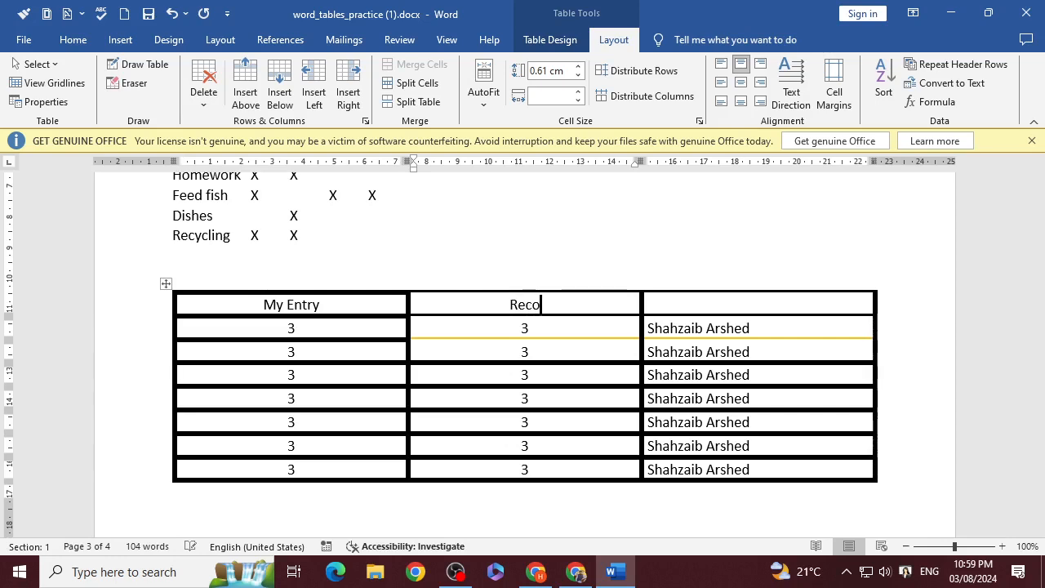
{"action": "key", "text": "BackSpace"}
{"action": "type", "text": "rords"}
{"action": "left_click", "coordinate": [566, 252]}
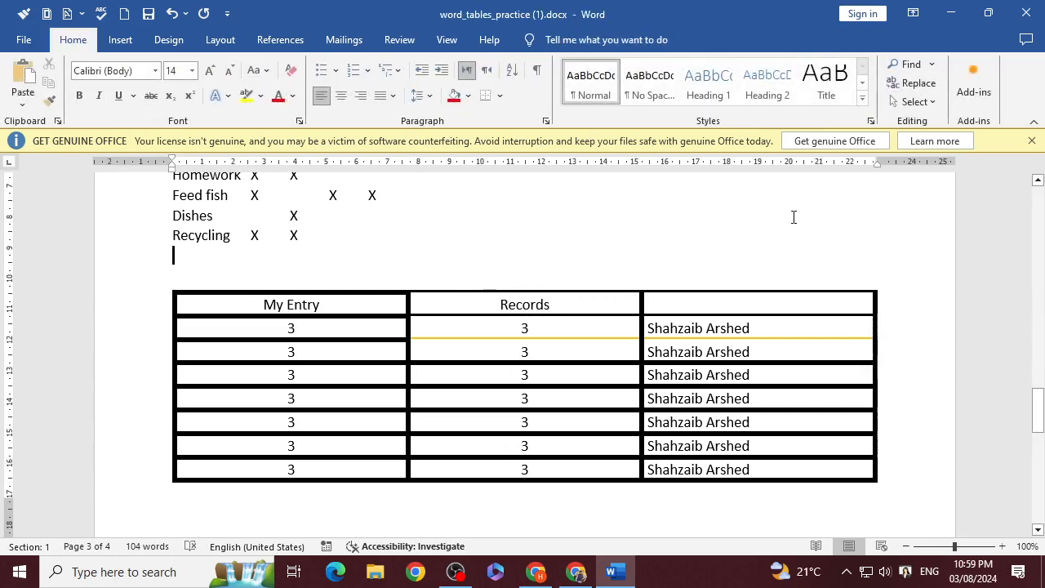
Merge the Records heading cell with the empty cell beside it in the table's top row.
{"action": "left_click_drag", "start_coordinate": [747, 303], "coordinate": [572, 307]}
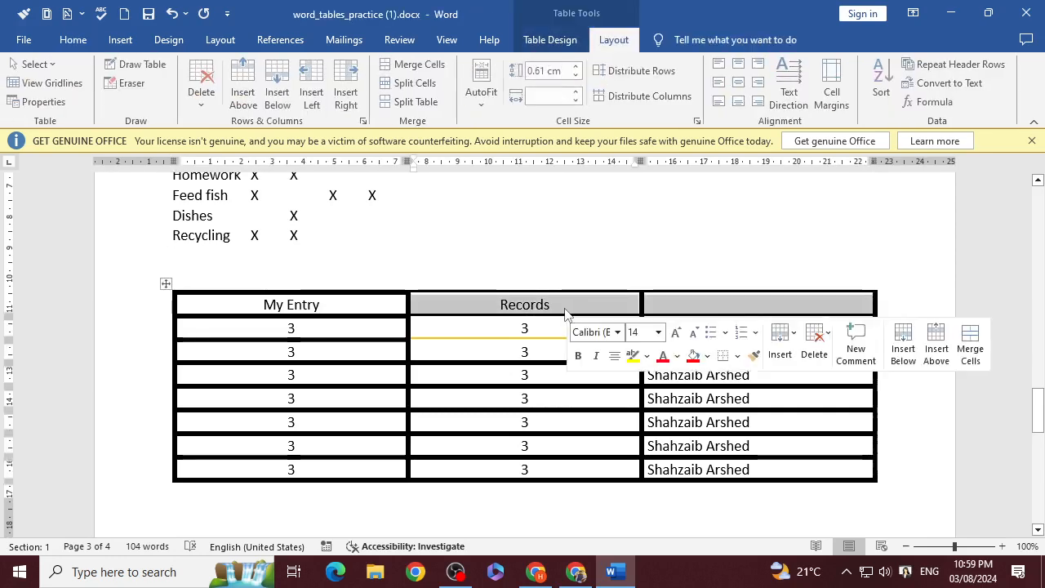
{"action": "left_click", "coordinate": [462, 291]}
{"action": "left_click", "coordinate": [458, 310]}
{"action": "left_click_drag", "start_coordinate": [469, 300], "coordinate": [711, 299]}
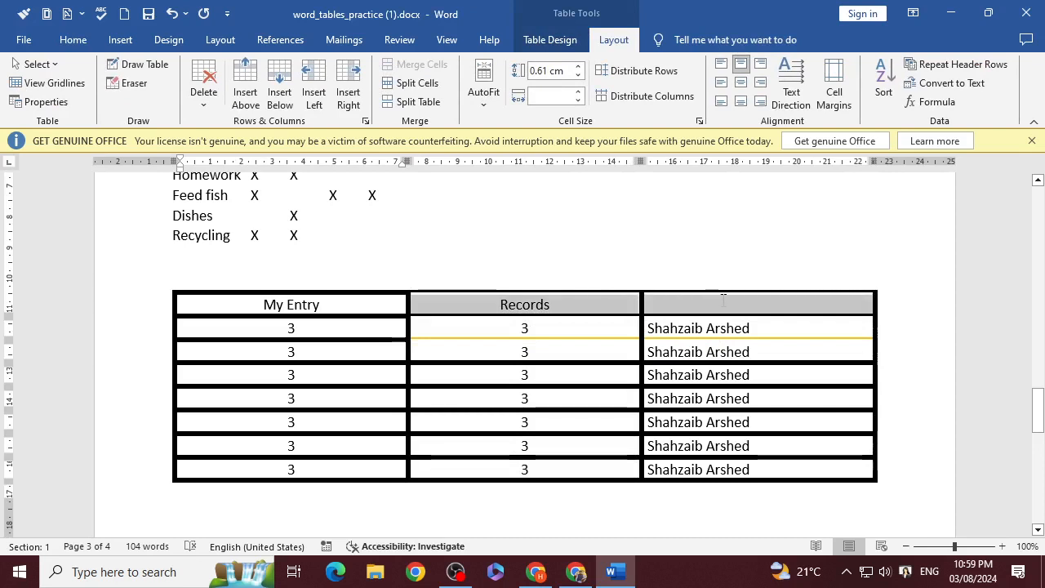
{"action": "left_click_drag", "start_coordinate": [723, 299], "coordinate": [722, 306]}
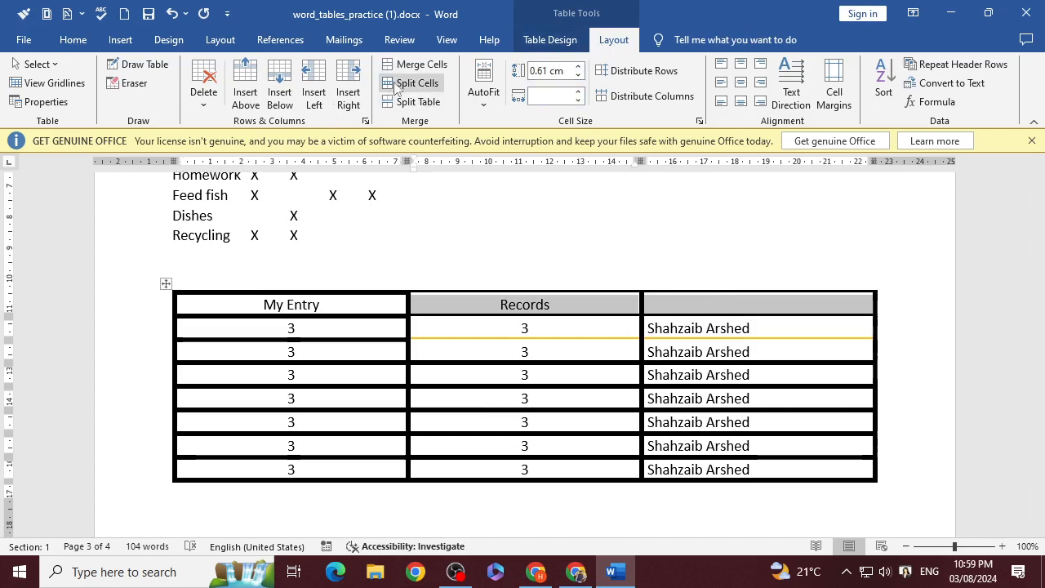
{"action": "left_click", "coordinate": [430, 65]}
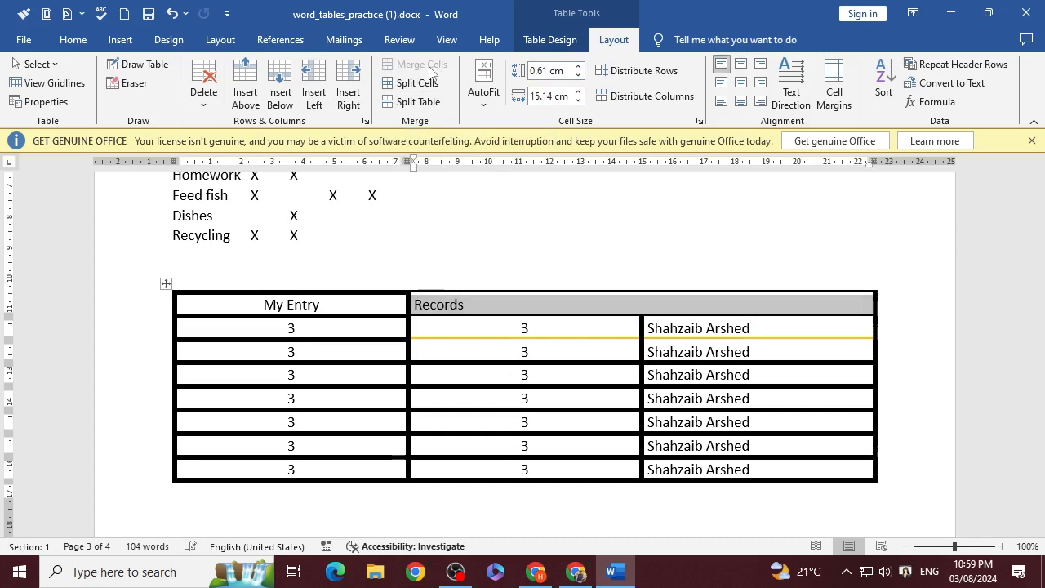
Center the Records heading in its merged cell and enlarge it to 22 pt.
{"action": "left_click", "coordinate": [743, 306]}
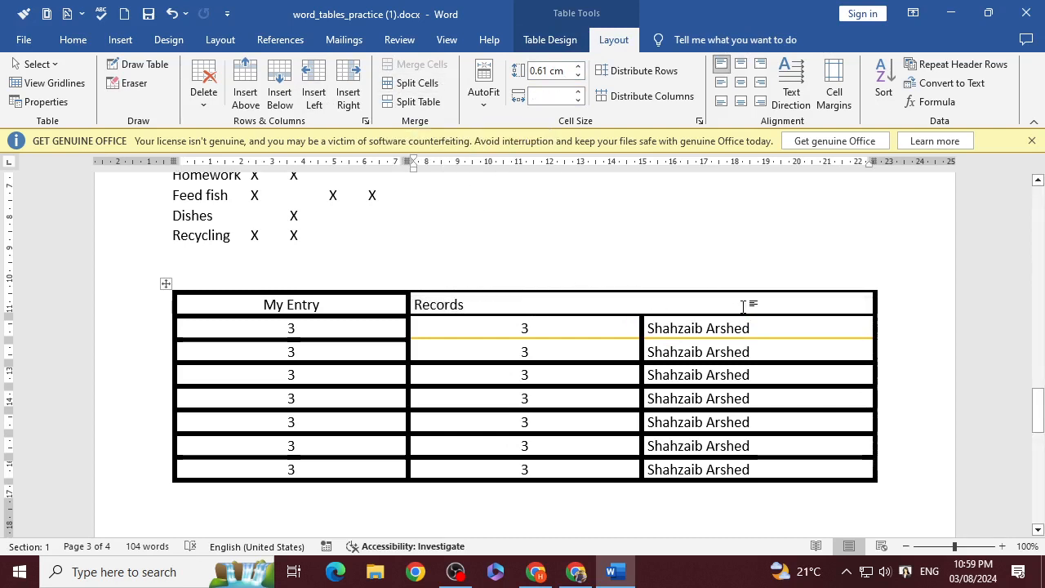
{"action": "left_click_drag", "start_coordinate": [743, 307], "coordinate": [414, 307]}
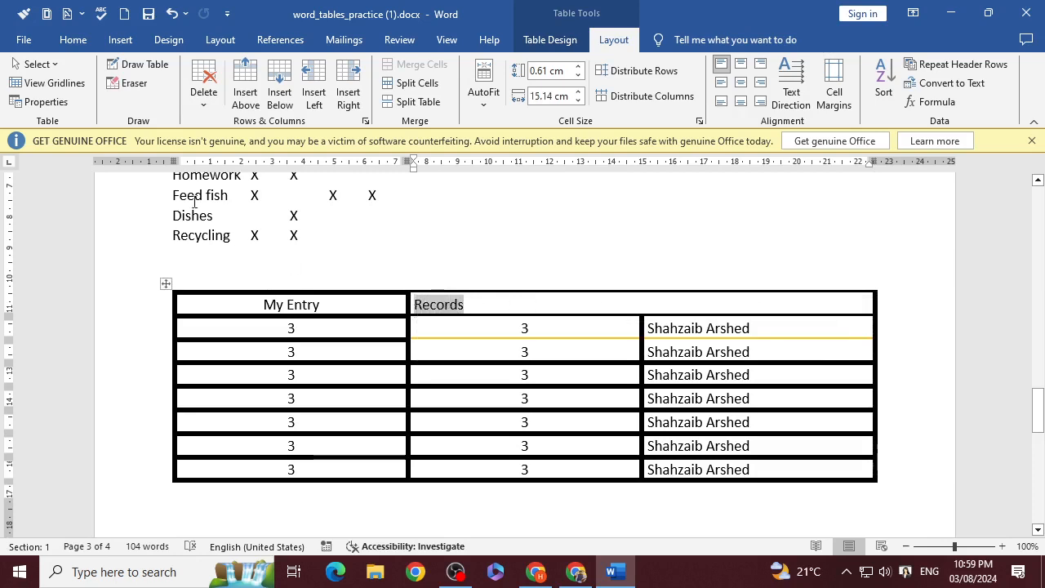
{"action": "left_click", "coordinate": [94, 41]}
{"action": "left_click", "coordinate": [342, 95]}
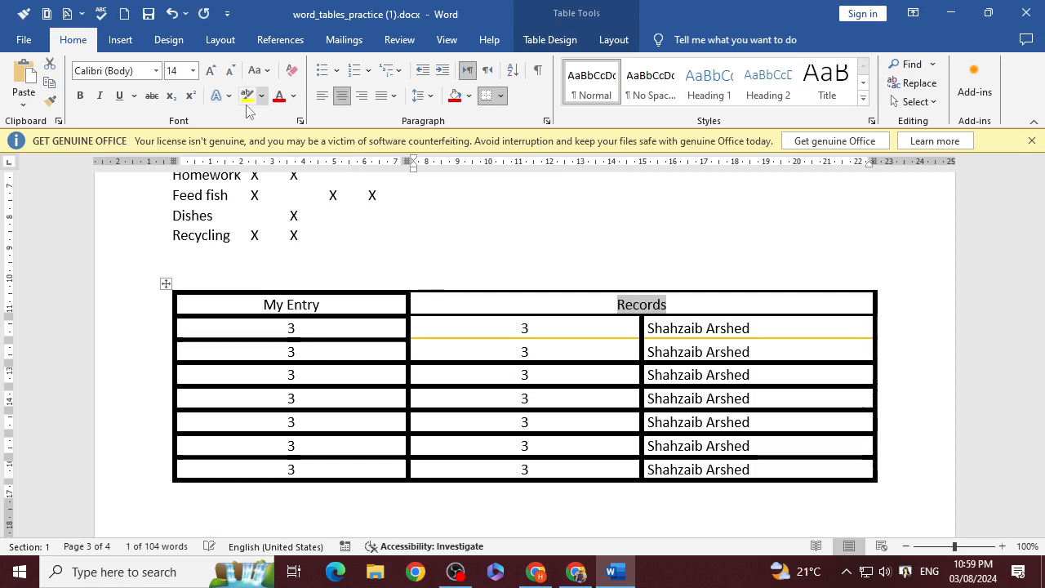
{"action": "left_click", "coordinate": [209, 70]}
{"action": "left_click", "coordinate": [209, 70]}
{"action": "left_click", "coordinate": [209, 70]}
{"action": "left_click", "coordinate": [209, 70]}
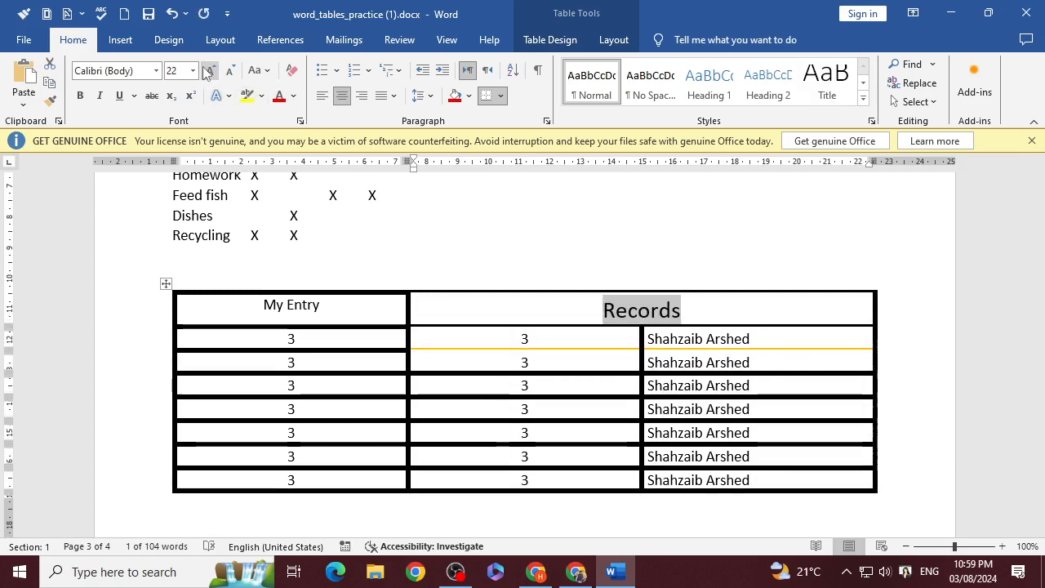
Switch to the GCFGlobal lesson in Chrome and examine the cell size controls in the interactive on table layout.
{"action": "left_click", "coordinate": [327, 299]}
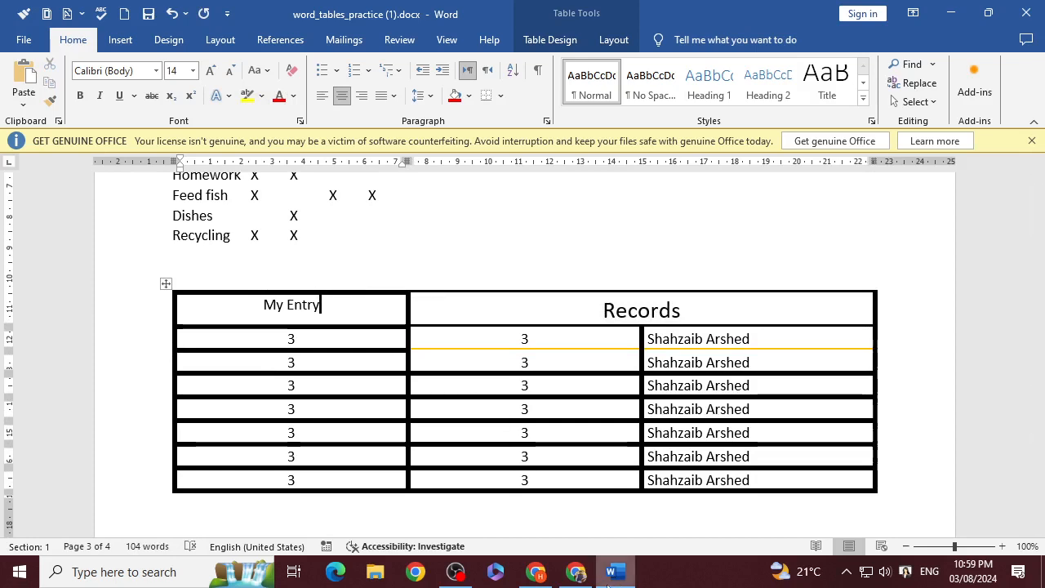
{"action": "left_click", "coordinate": [575, 572]}
{"action": "scroll", "coordinate": [543, 404], "scroll_direction": "down", "scroll_amount": 4}
{"action": "scroll", "coordinate": [544, 404], "scroll_direction": "up", "scroll_amount": 3}
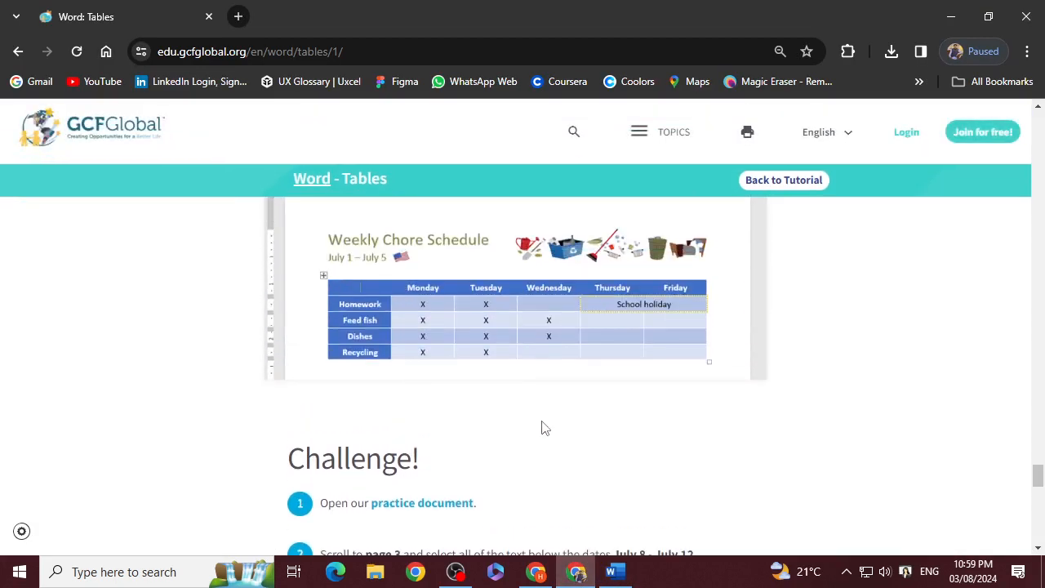
{"action": "scroll", "coordinate": [544, 428], "scroll_direction": "up", "scroll_amount": 2}
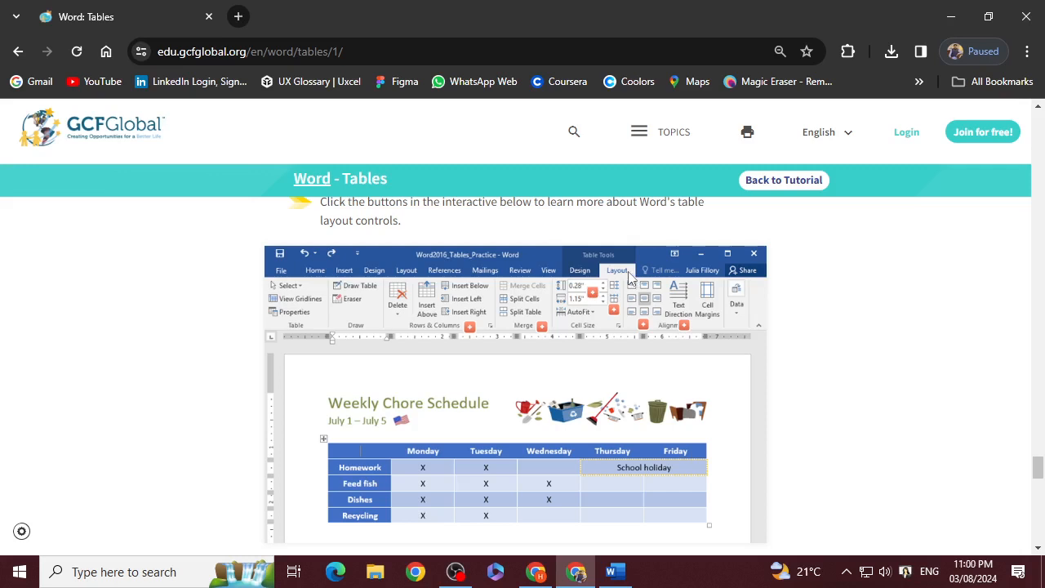
{"action": "left_click", "coordinate": [593, 299]}
{"action": "left_click", "coordinate": [593, 299]}
Switch back to Word, make the sixth row of 3s taller and widen the middle column to about 8.6 cm.
{"action": "left_click", "coordinate": [616, 572]}
{"action": "scroll", "coordinate": [629, 408], "scroll_direction": "down", "scroll_amount": 2}
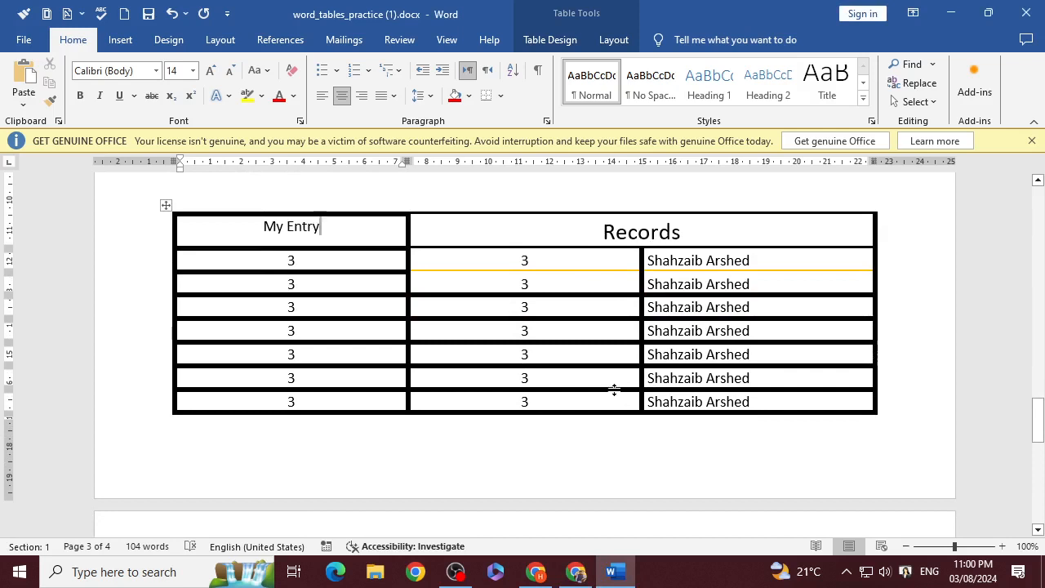
{"action": "mouse_move", "coordinate": [614, 390]}
{"action": "left_mouse_down"}
{"action": "mouse_move", "coordinate": [609, 413]}
{"action": "mouse_move", "coordinate": [610, 381]}
{"action": "left_mouse_up"}
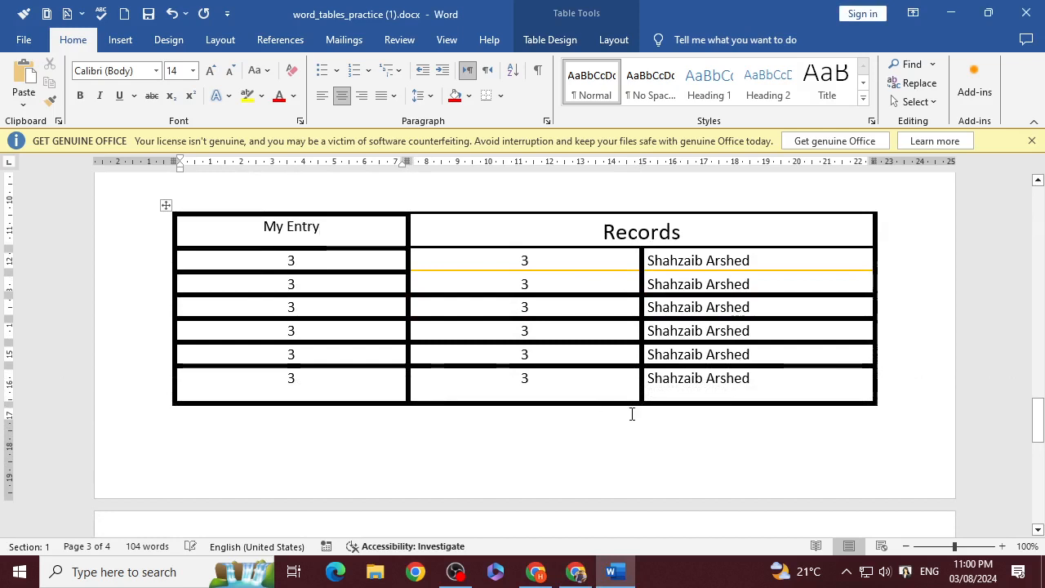
{"action": "left_click_drag", "start_coordinate": [642, 378], "coordinate": [676, 376]}
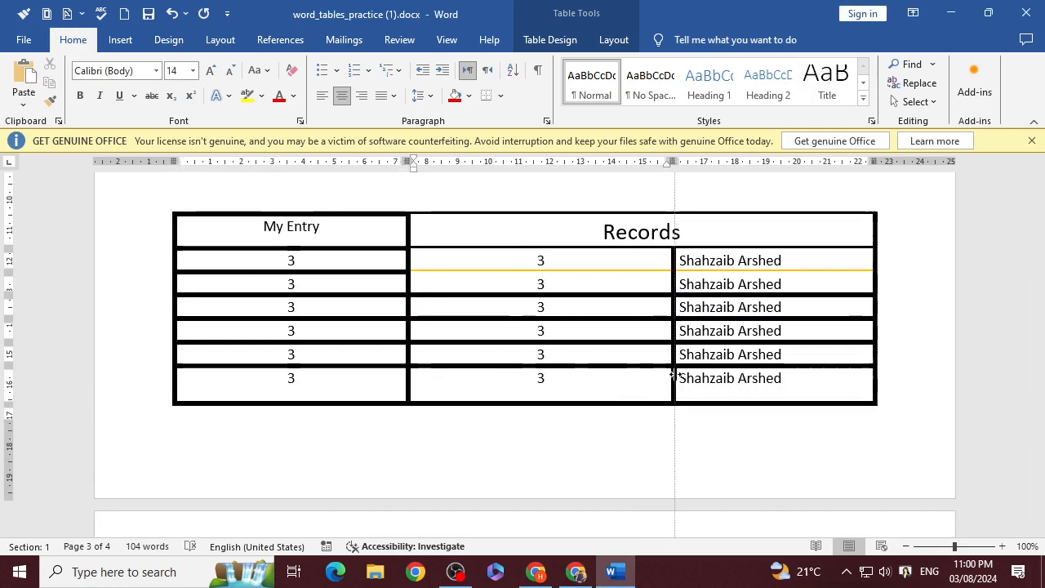
Set the height of the fifth row of 3s to 1.1 cm.
{"action": "left_click", "coordinate": [571, 350]}
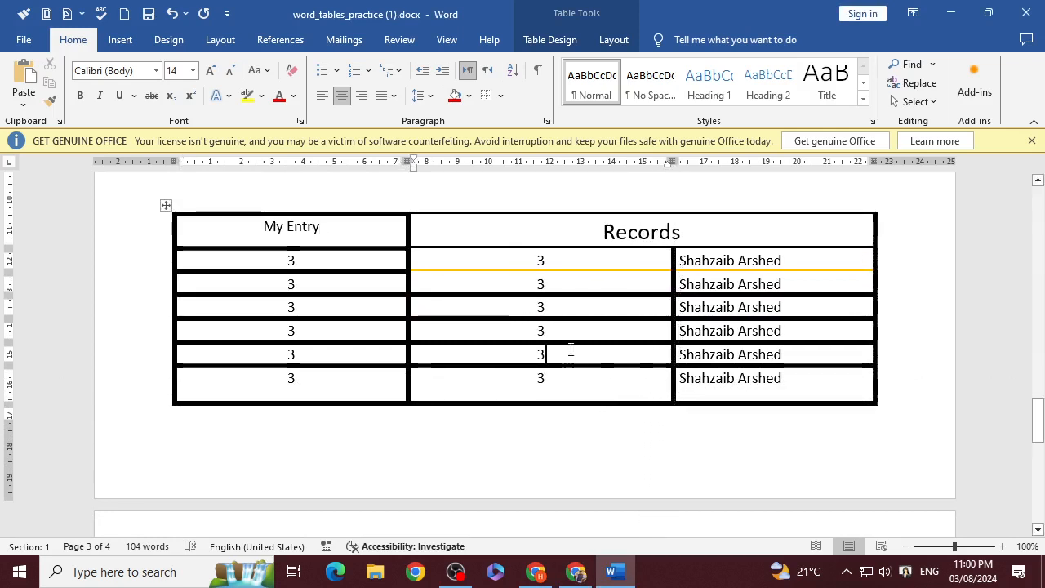
{"action": "left_click_drag", "start_coordinate": [571, 350], "coordinate": [522, 354]}
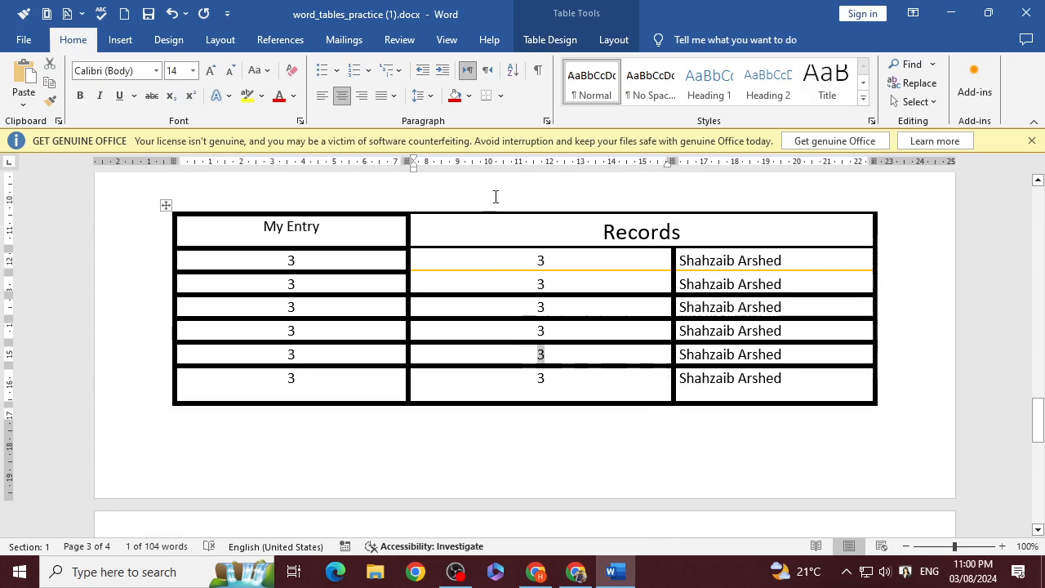
{"action": "left_click", "coordinate": [614, 40]}
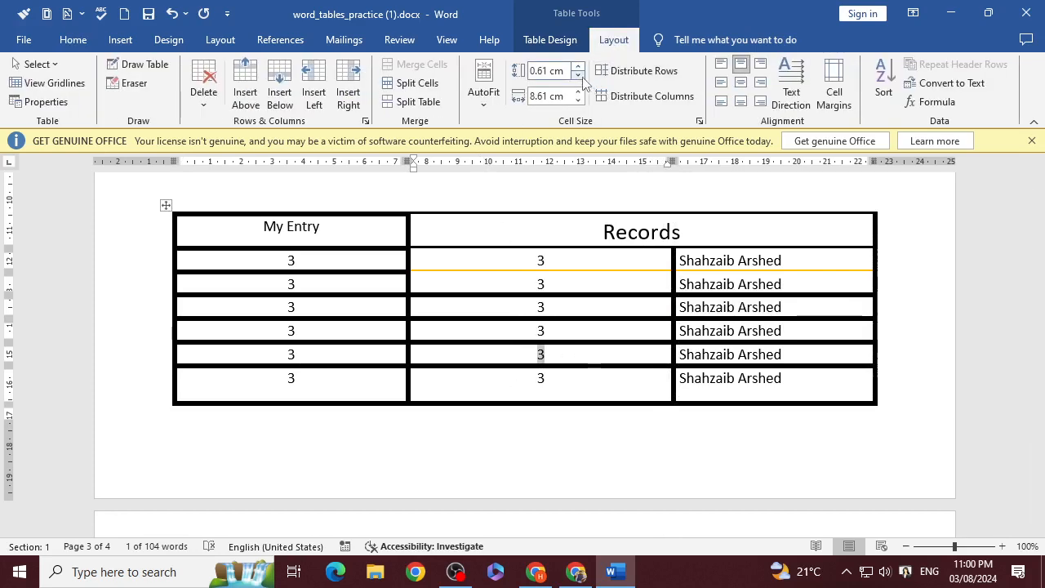
{"action": "left_click", "coordinate": [578, 68]}
{"action": "left_click", "coordinate": [579, 68]}
{"action": "left_click", "coordinate": [578, 67]}
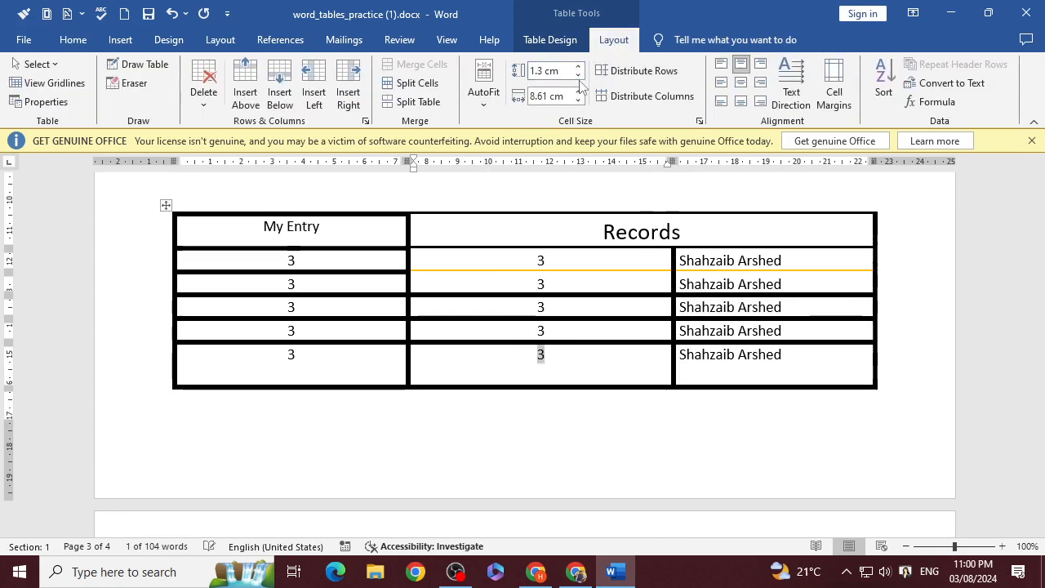
{"action": "left_click", "coordinate": [579, 77]}
{"action": "left_click", "coordinate": [579, 76]}
{"action": "left_click", "coordinate": [579, 77]}
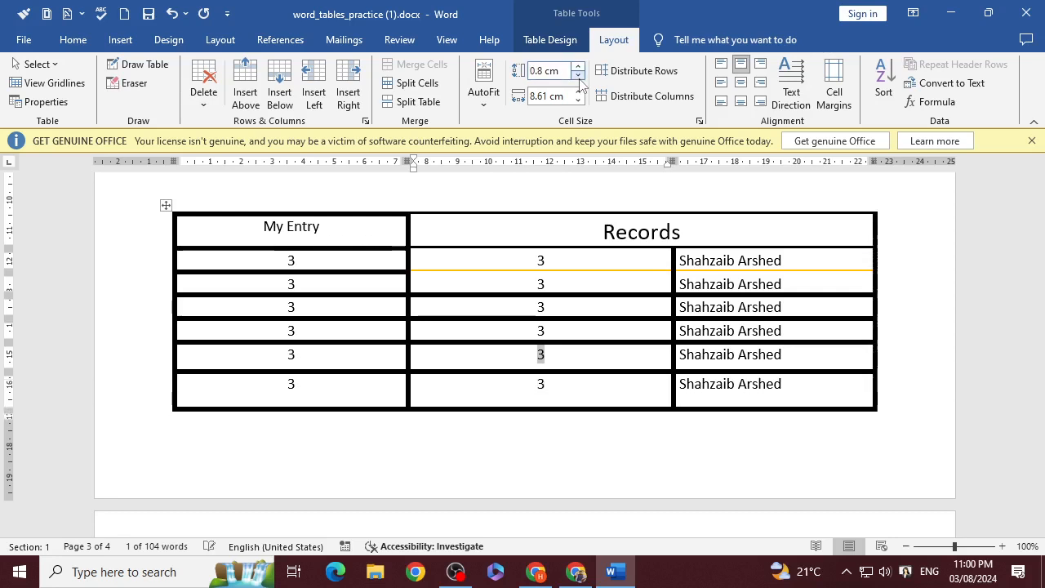
{"action": "left_click", "coordinate": [578, 67]}
{"action": "left_click", "coordinate": [578, 68]}
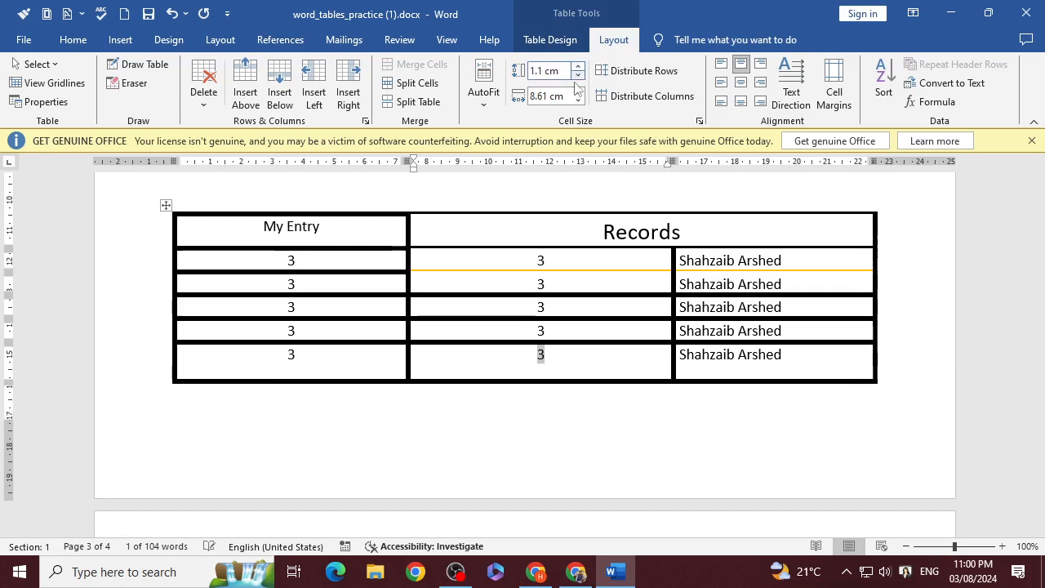
Try widening only the middle cell of the fifth row of 3s to 8.8 cm.
{"action": "left_click", "coordinate": [579, 92]}
{"action": "left_click", "coordinate": [579, 93]}
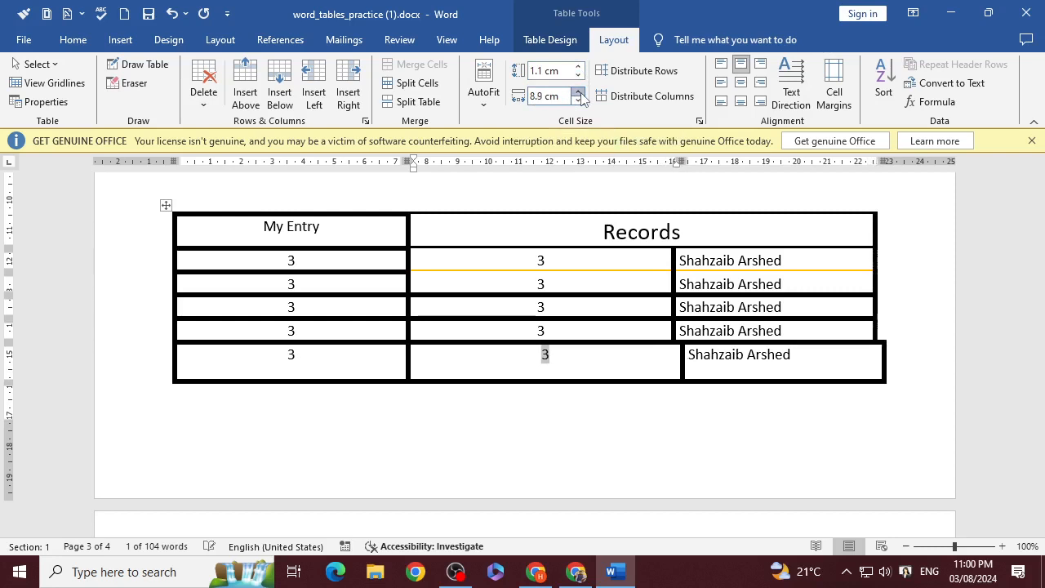
{"action": "left_click", "coordinate": [579, 92]}
{"action": "left_click", "coordinate": [579, 93]}
{"action": "left_click", "coordinate": [579, 101]}
{"action": "left_click", "coordinate": [579, 101]}
{"action": "left_click", "coordinate": [579, 100]}
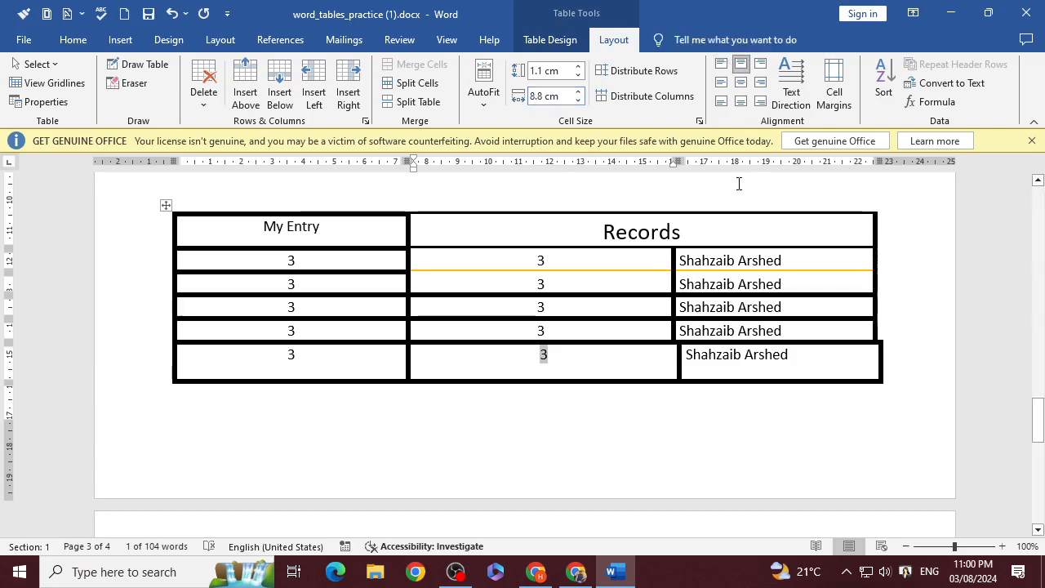
Undo the width changes made to the middle cell of the fifth row of 3s.
{"action": "scroll", "coordinate": [691, 327], "scroll_direction": "up", "scroll_amount": 8}
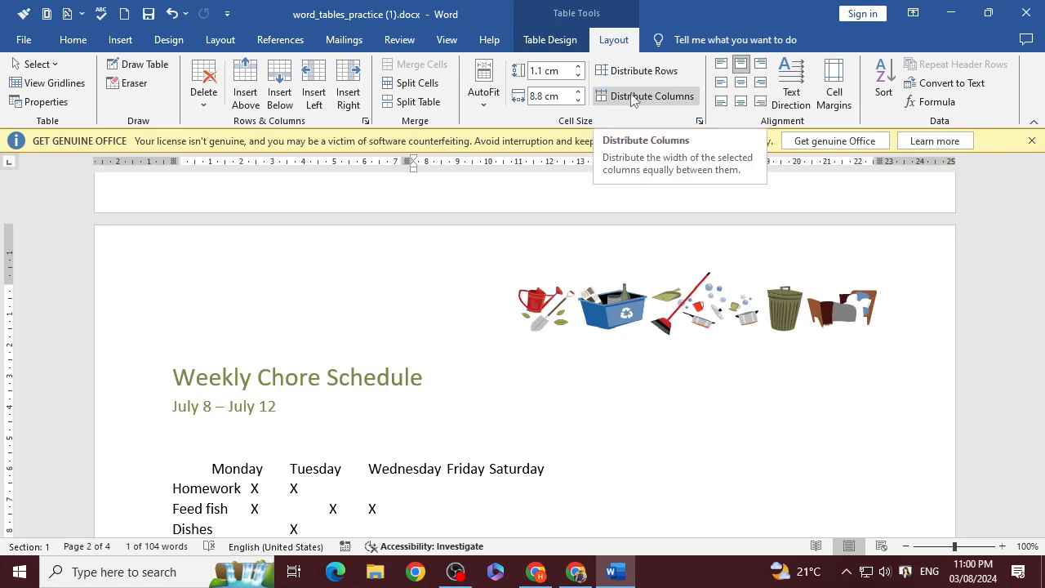
{"action": "left_click", "coordinate": [483, 106]}
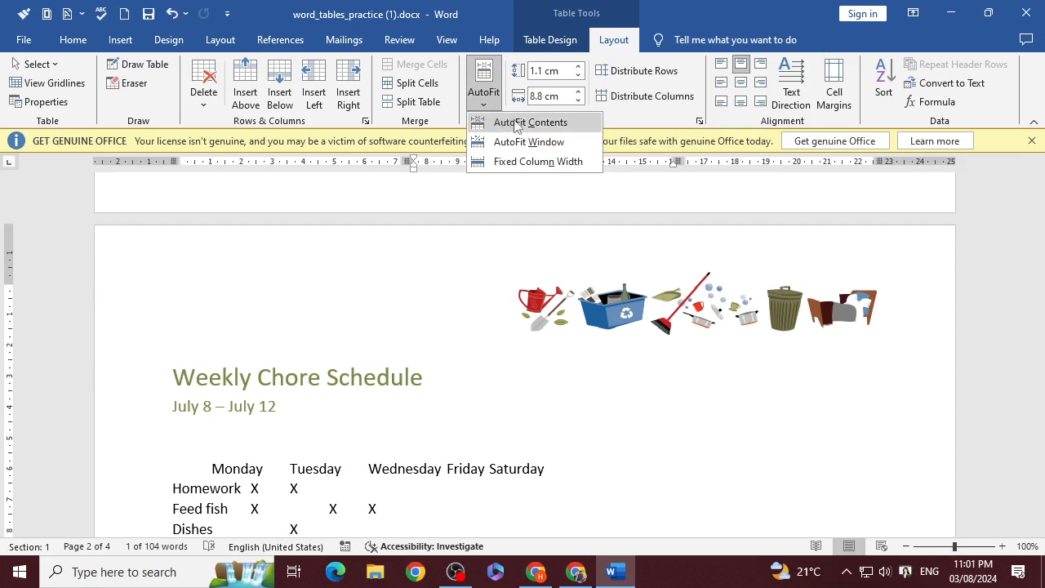
{"action": "scroll", "coordinate": [546, 425], "scroll_direction": "down", "scroll_amount": 8}
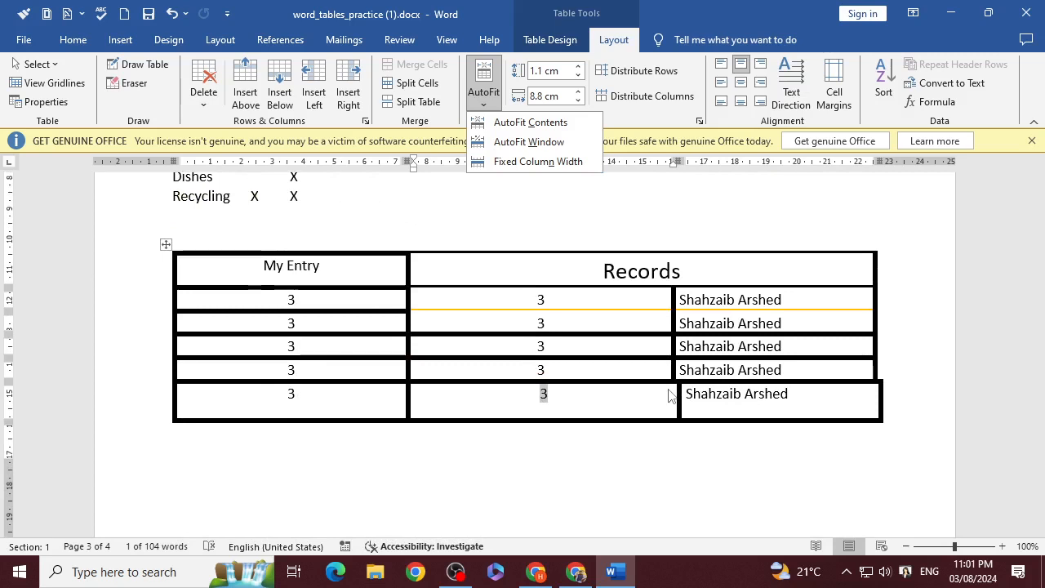
{"action": "left_click", "coordinate": [690, 408]}
{"action": "left_click_drag", "start_coordinate": [679, 406], "coordinate": [690, 404]}
{"action": "key", "text": "ctrl+z"}
{"action": "key", "text": "ctrl+z"}
{"action": "key", "text": "ctrl+z"}
{"action": "key", "text": "ctrl+z"}
{"action": "key", "text": "ctrl+z"}
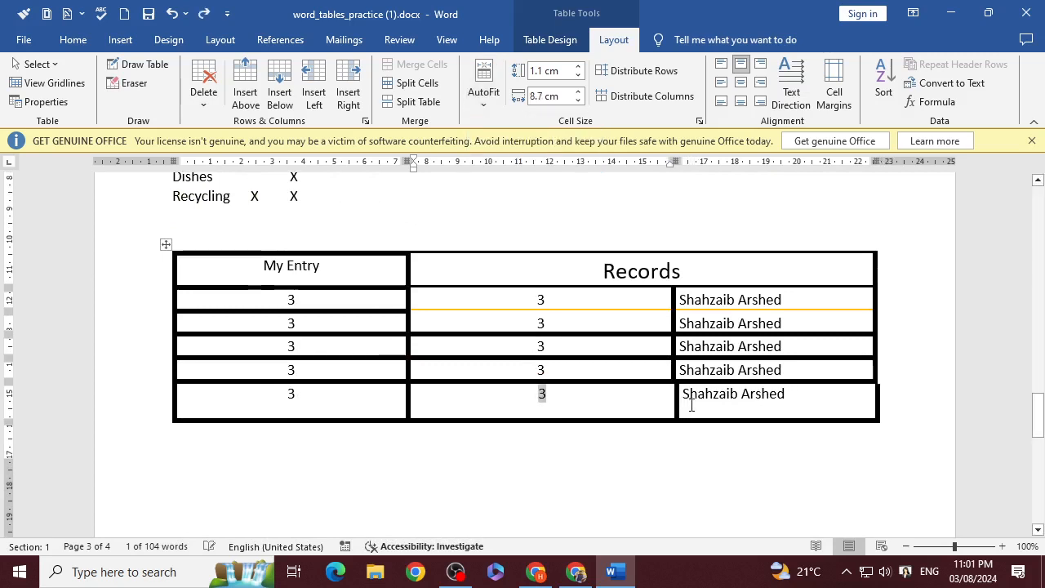
Try AutoFit Contents on the five visible rows below the header, and undo it.
{"action": "left_click_drag", "start_coordinate": [800, 392], "coordinate": [277, 300]}
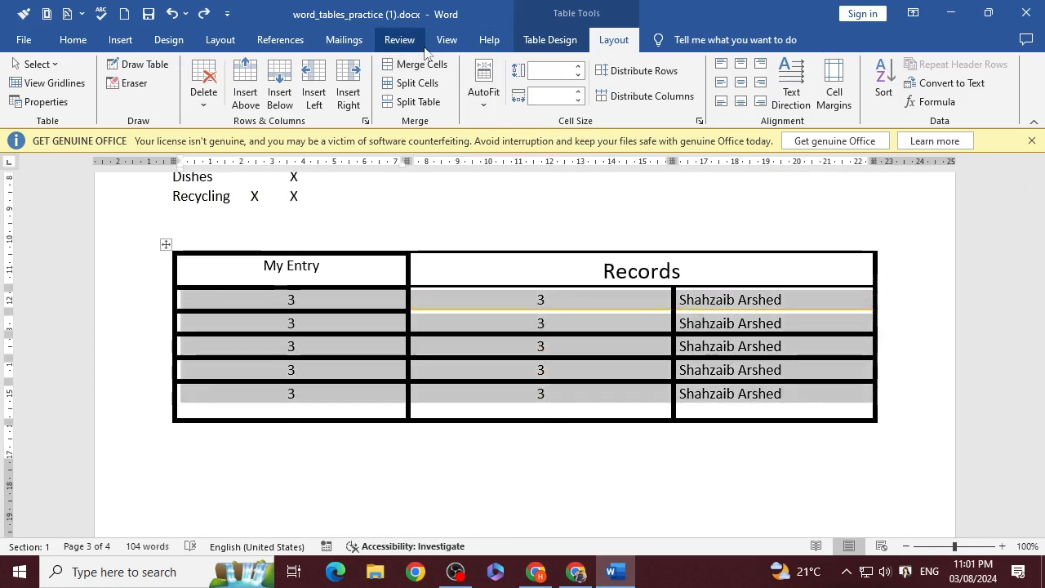
{"action": "left_click", "coordinate": [483, 90]}
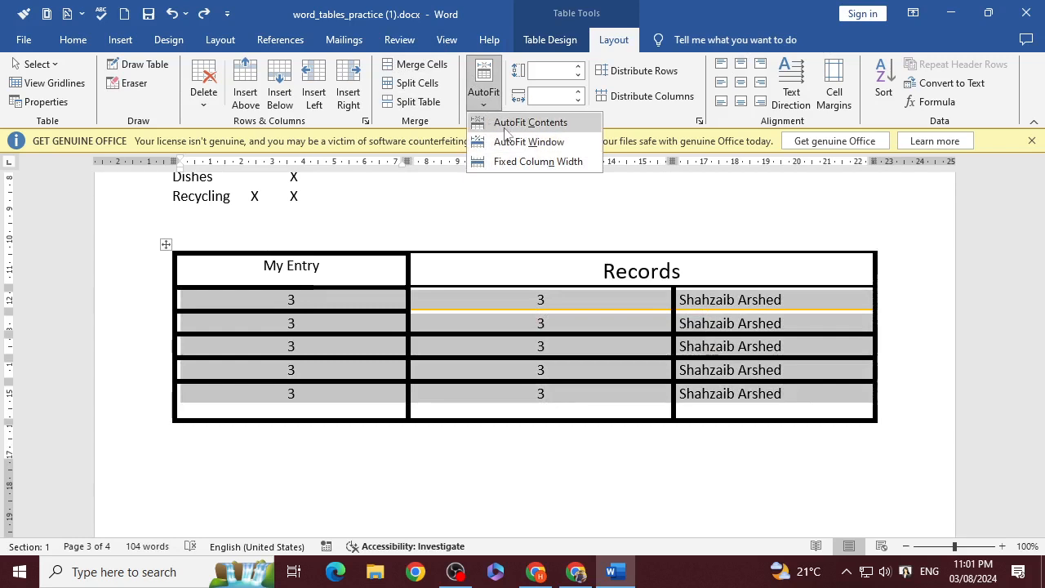
{"action": "left_click", "coordinate": [506, 122]}
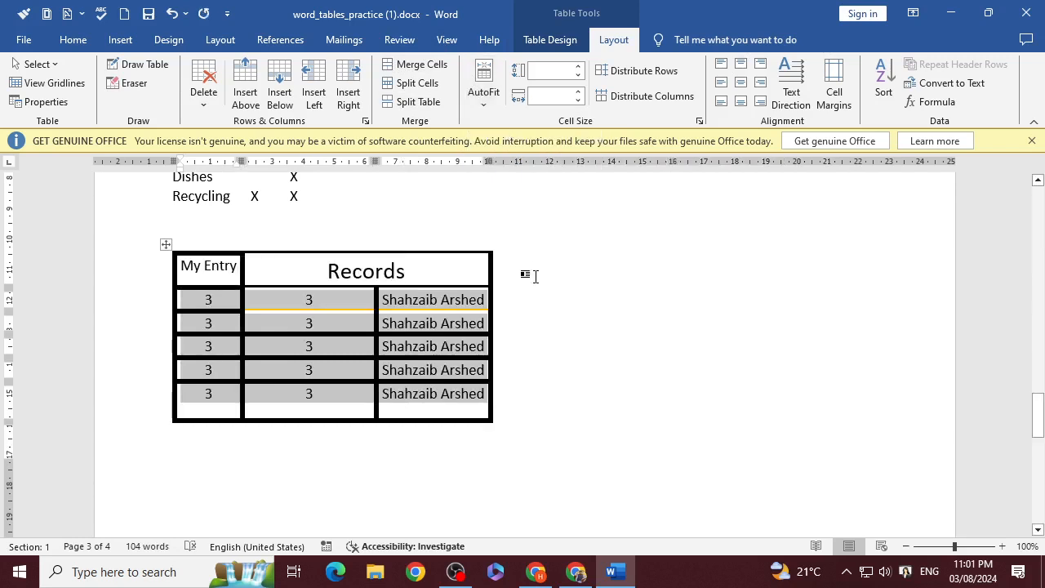
{"action": "key", "text": "ctrl+z"}
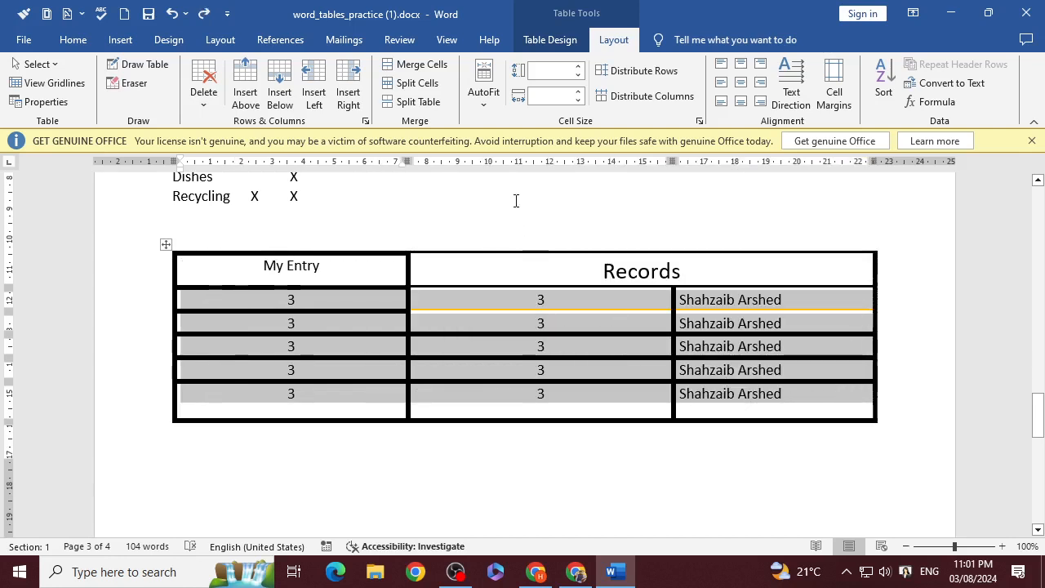
Apply AutoFit Contents to the table, followed by AutoFit Window.
{"action": "left_click", "coordinate": [485, 96]}
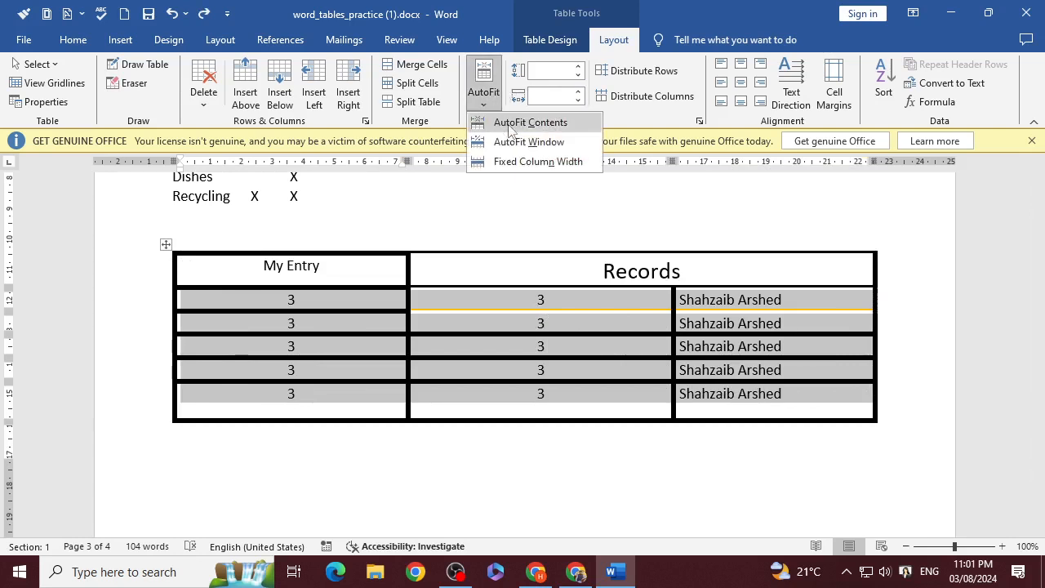
{"action": "left_click", "coordinate": [507, 126]}
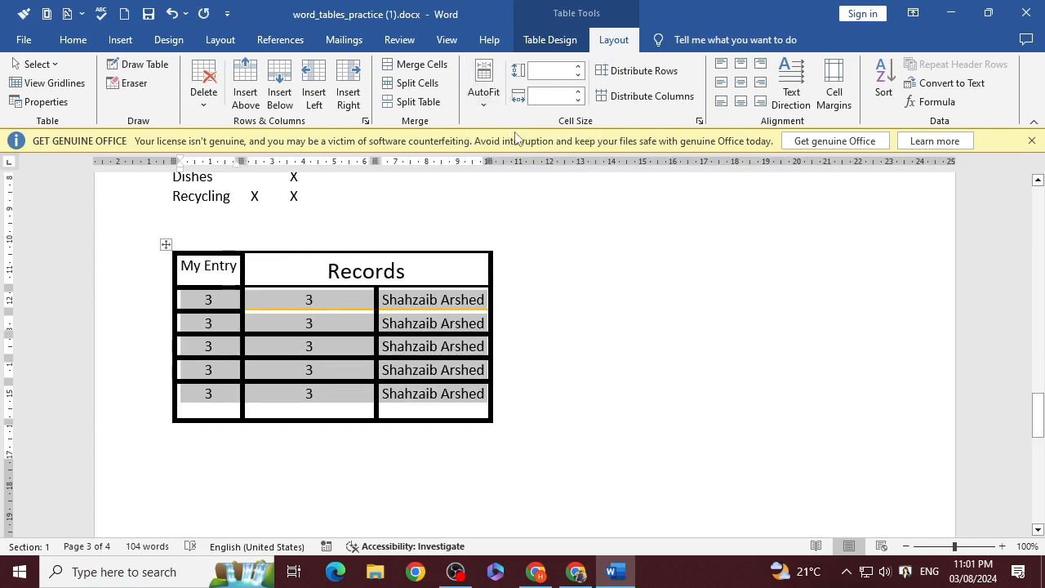
{"action": "left_click", "coordinate": [482, 106]}
{"action": "left_click", "coordinate": [504, 143]}
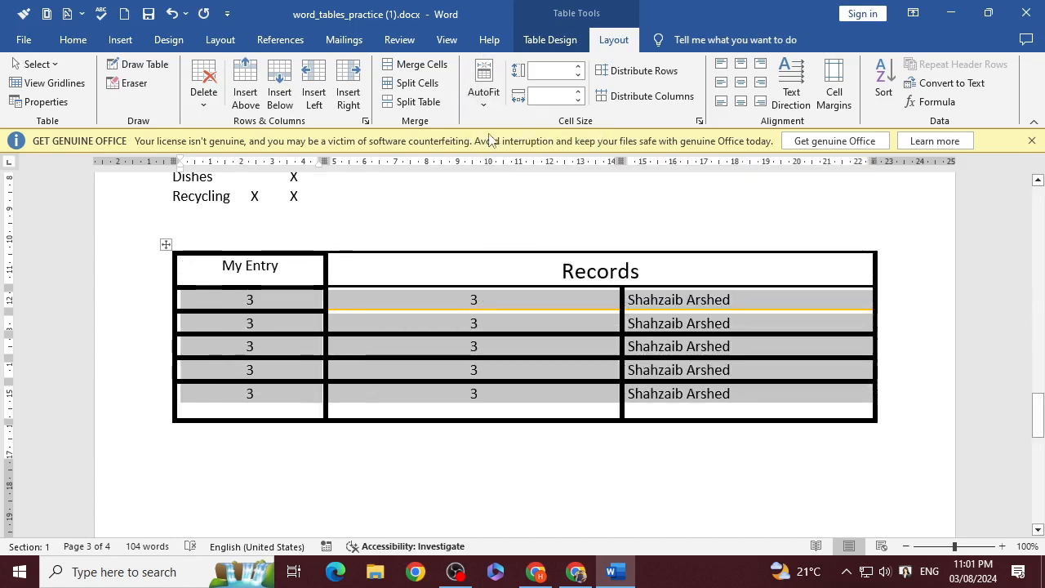
Apply Fixed Column Width to the rows below the header, and repeat it for the entire Records table.
{"action": "left_click", "coordinate": [483, 105]}
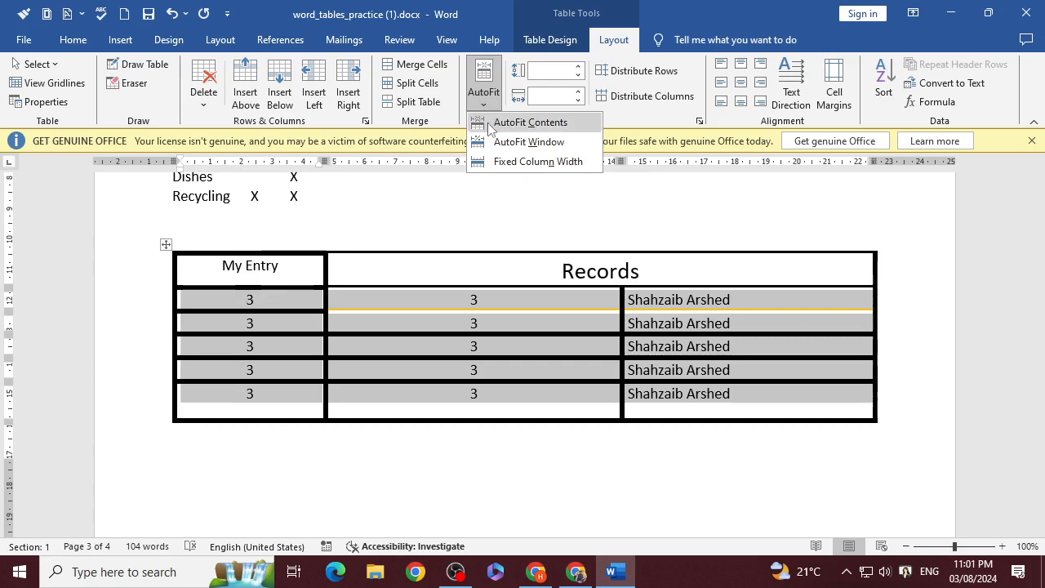
{"action": "left_click", "coordinate": [515, 165]}
{"action": "left_click_drag", "start_coordinate": [686, 277], "coordinate": [378, 261]}
{"action": "left_click_drag", "start_coordinate": [788, 409], "coordinate": [245, 270]}
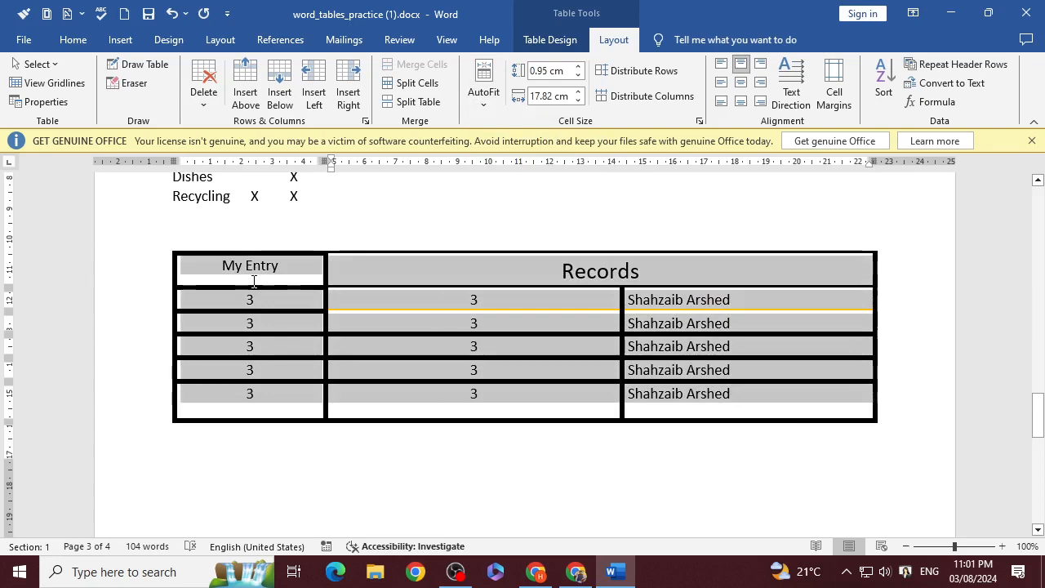
{"action": "left_click", "coordinate": [484, 90]}
{"action": "left_click", "coordinate": [501, 160]}
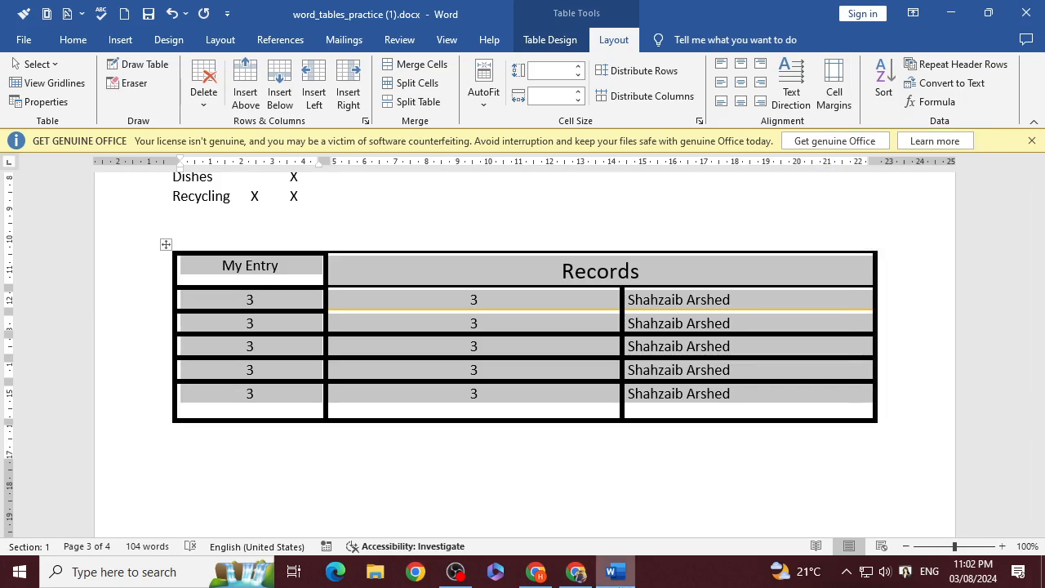
Switch to the Tables lesson in Chrome, read the Change Text Direction note, and look over the closing challenge.
{"action": "left_click", "coordinate": [576, 572]}
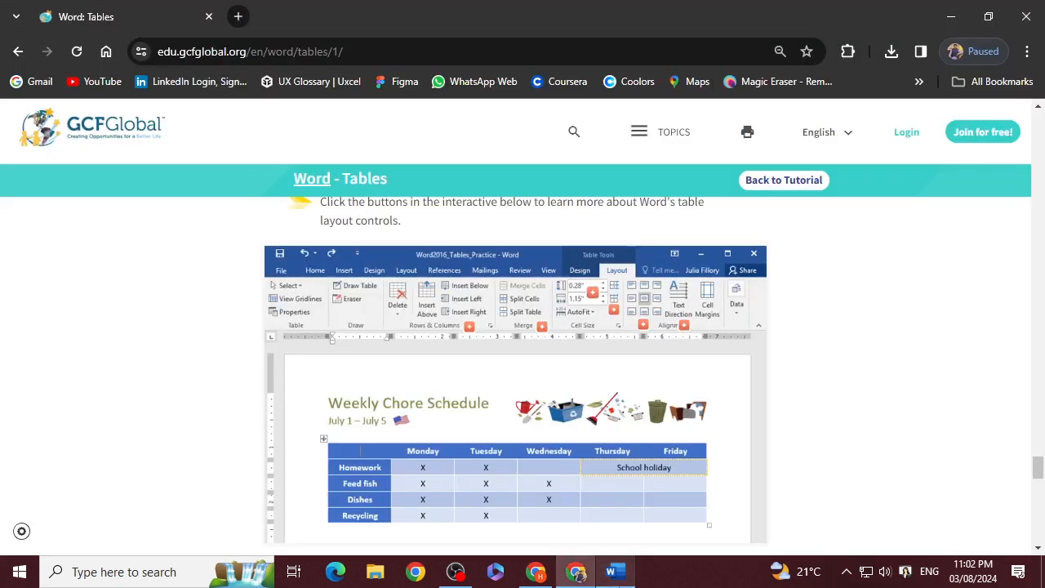
{"action": "left_click", "coordinate": [682, 327]}
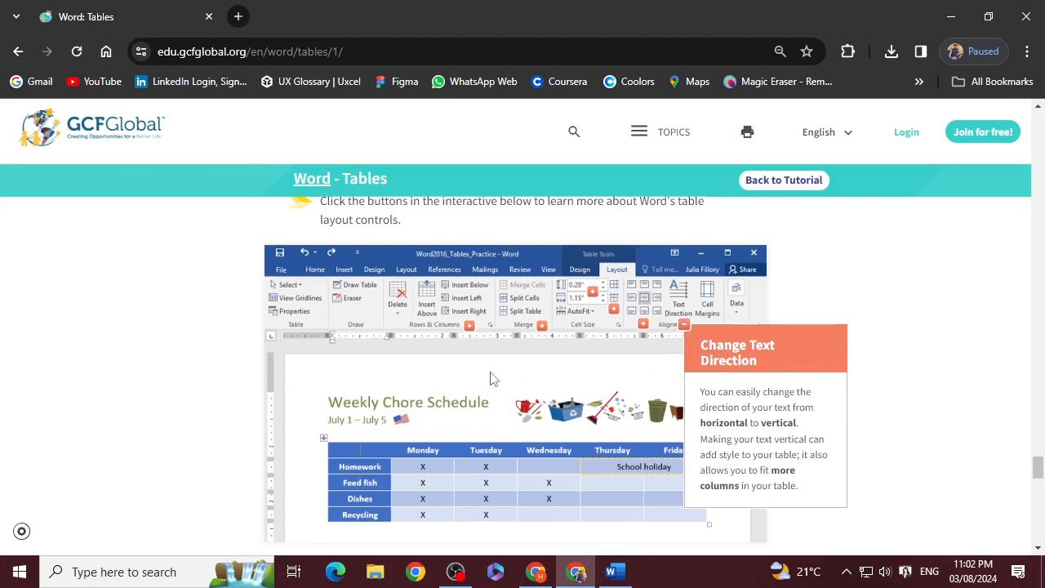
{"action": "scroll", "coordinate": [493, 380], "scroll_direction": "down", "scroll_amount": 9}
{"action": "scroll", "coordinate": [497, 379], "scroll_direction": "down", "scroll_amount": 2}
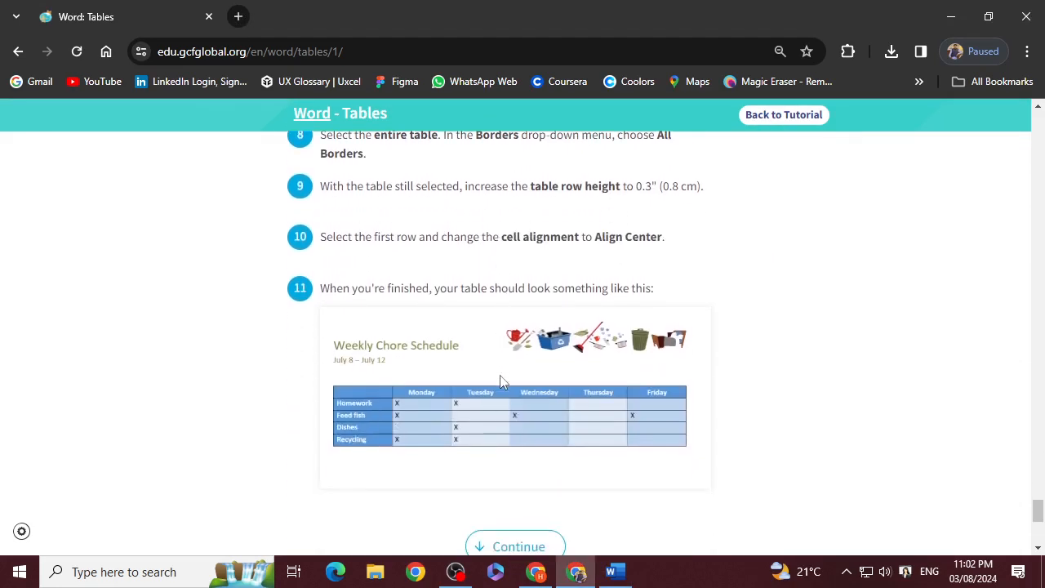
Return to the Word tutorial's lesson list and look through the lessons around Tables, Charts, Collaboration and Reviewing, and Doing More with Word.
{"action": "left_click", "coordinate": [18, 51]}
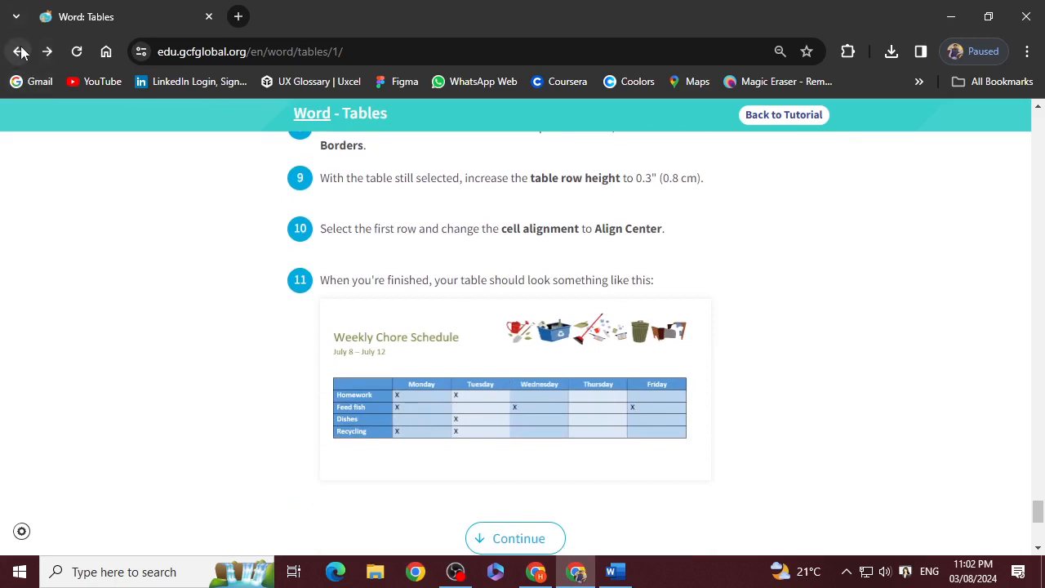
{"action": "left_click", "coordinate": [18, 51]}
{"action": "scroll", "coordinate": [365, 320], "scroll_direction": "down", "scroll_amount": 3}
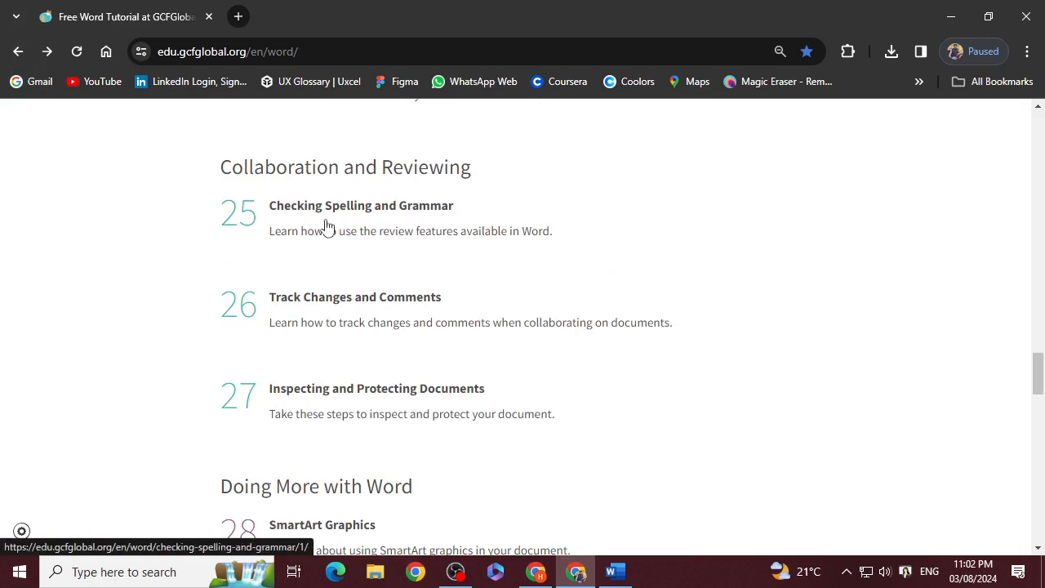
{"action": "scroll", "coordinate": [343, 245], "scroll_direction": "up", "scroll_amount": 2}
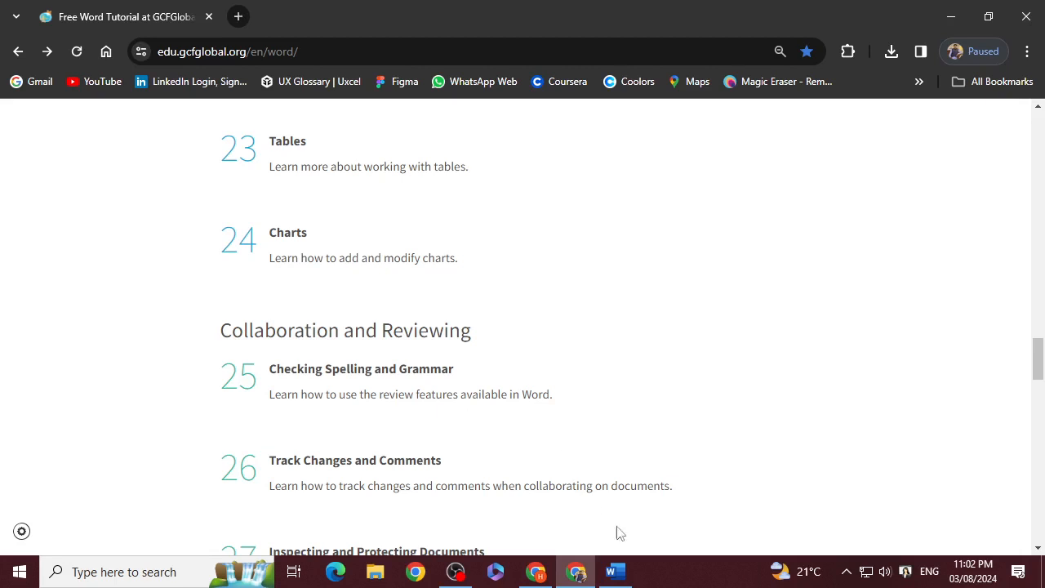
{"action": "left_click", "coordinate": [847, 572]}
{"action": "scroll", "coordinate": [432, 420], "scroll_direction": "down", "scroll_amount": 3}
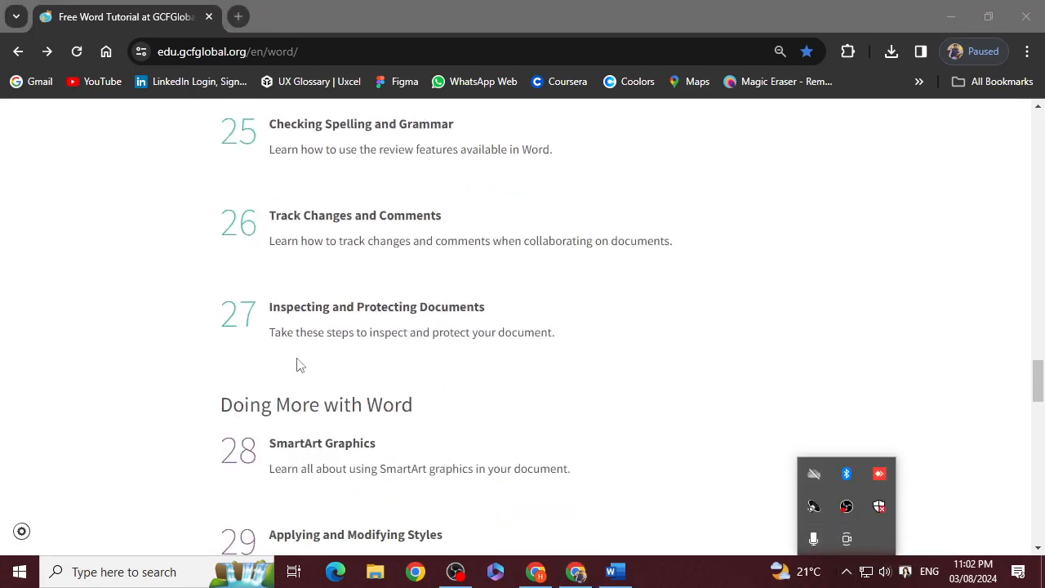
{"action": "scroll", "coordinate": [275, 459], "scroll_direction": "down", "scroll_amount": 3}
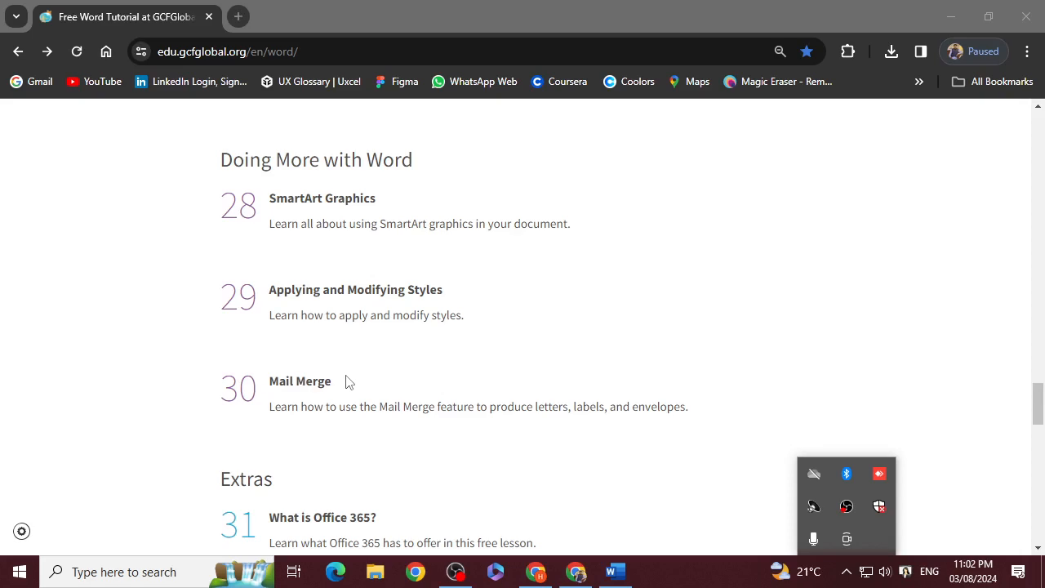
{"action": "scroll", "coordinate": [353, 383], "scroll_direction": "up", "scroll_amount": 4}
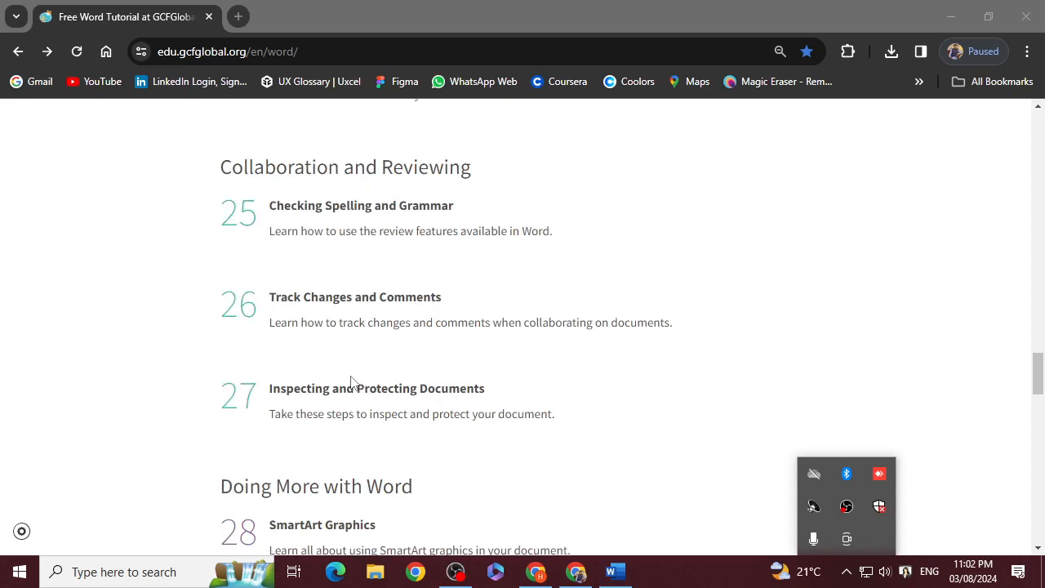
{"action": "scroll", "coordinate": [353, 383], "scroll_direction": "up", "scroll_amount": 6}
{"action": "scroll", "coordinate": [352, 383], "scroll_direction": "down", "scroll_amount": 3}
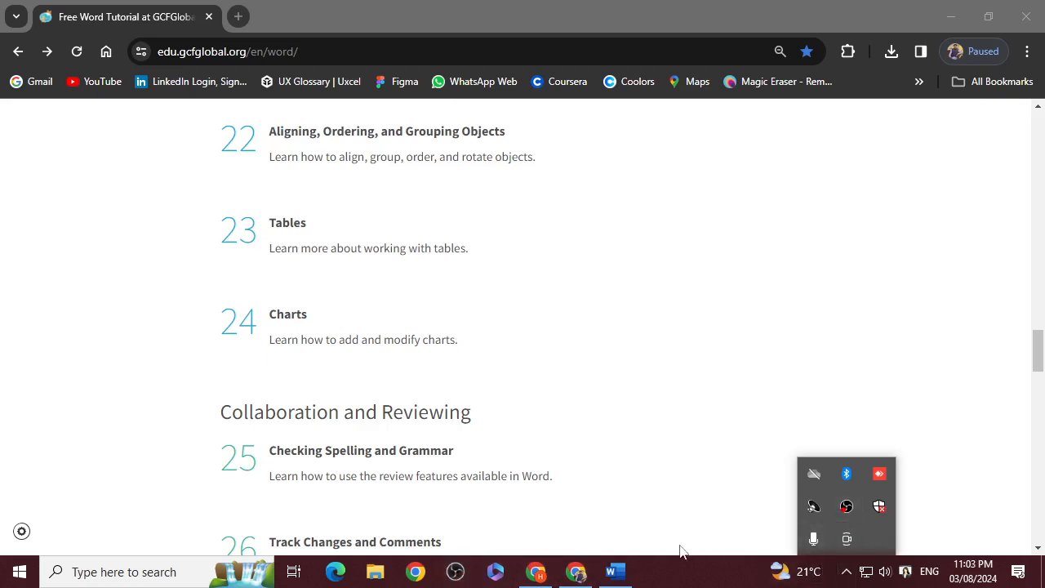
{"action": "left_click", "coordinate": [457, 573]}
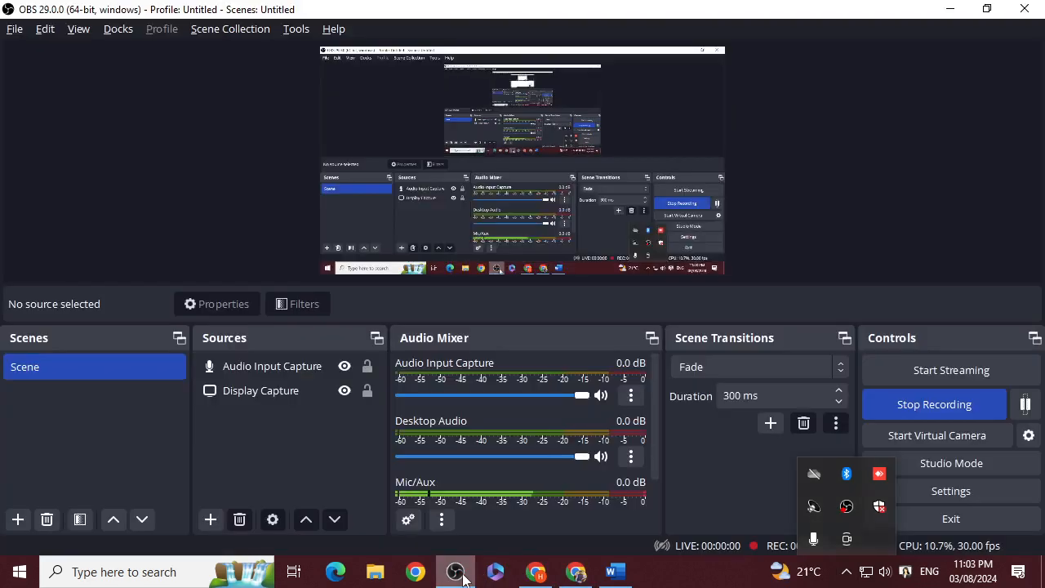
{"action": "left_click", "coordinate": [763, 446]}
{"action": "left_click", "coordinate": [950, 9]}
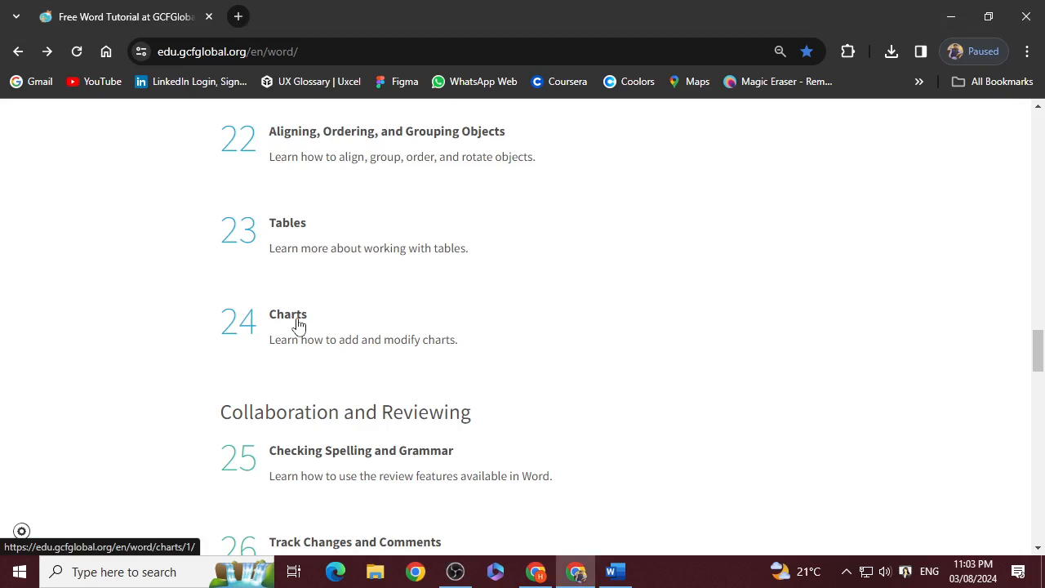
Open the Charts lesson and examine its introduction and the Types of Charts slideshow, including the Column slide.
{"action": "left_click", "coordinate": [299, 325]}
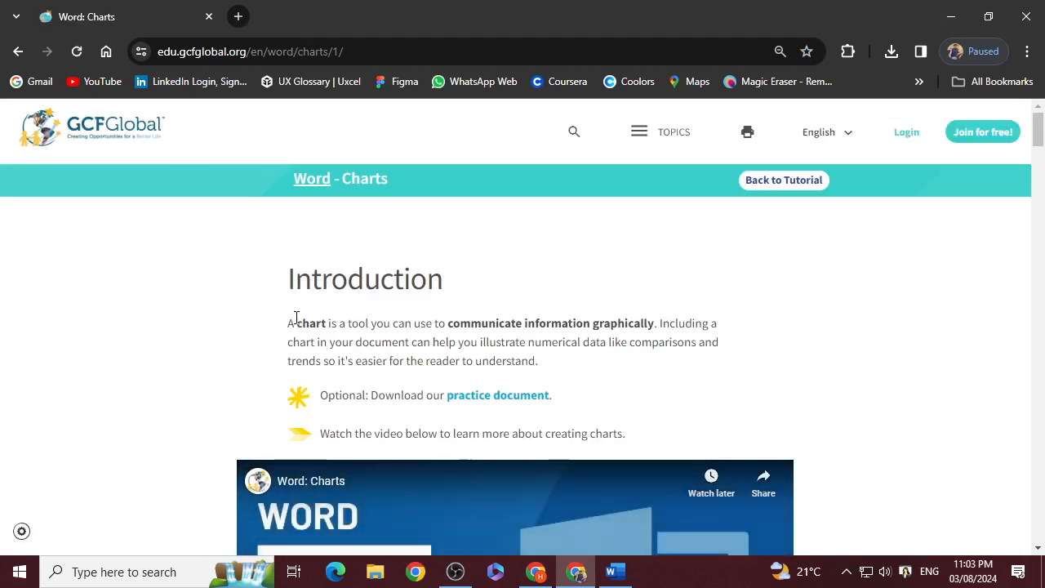
{"action": "scroll", "coordinate": [210, 408], "scroll_direction": "down", "scroll_amount": 2}
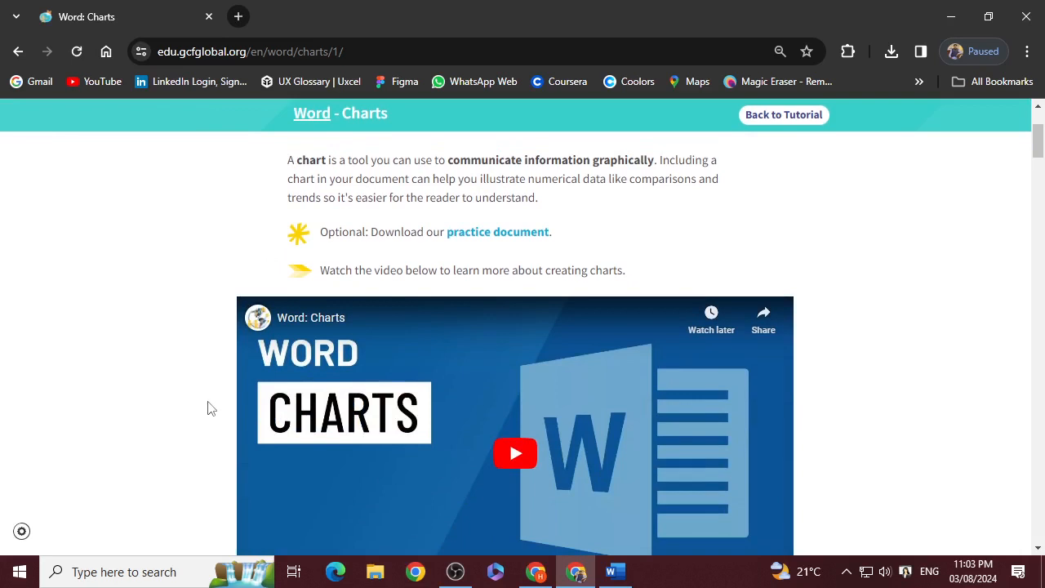
{"action": "scroll", "coordinate": [275, 401], "scroll_direction": "down", "scroll_amount": 3}
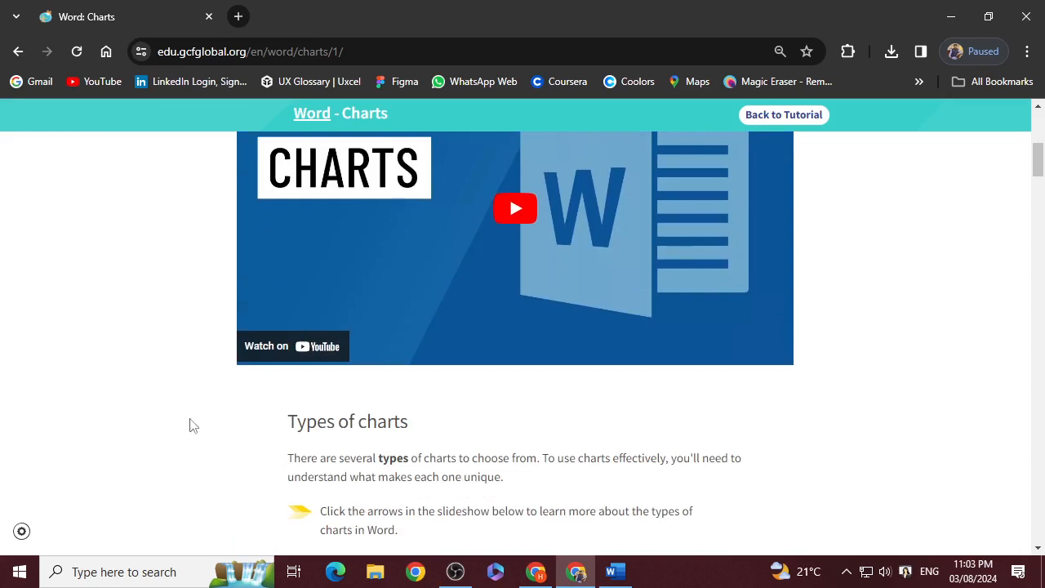
{"action": "scroll", "coordinate": [312, 441], "scroll_direction": "down", "scroll_amount": 2}
{"action": "scroll", "coordinate": [319, 444], "scroll_direction": "down", "scroll_amount": 2}
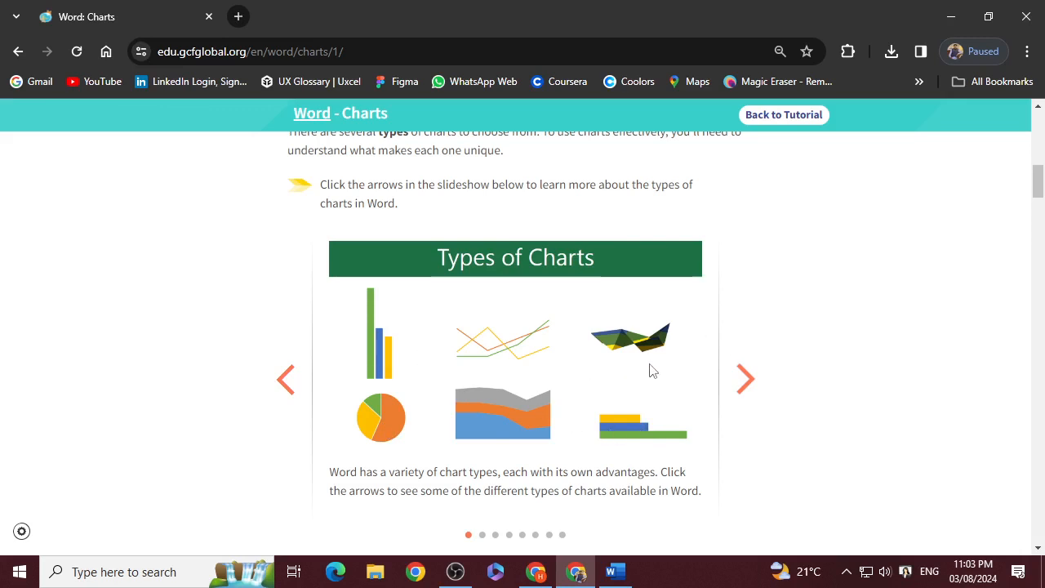
{"action": "scroll", "coordinate": [609, 469], "scroll_direction": "down", "scroll_amount": 2}
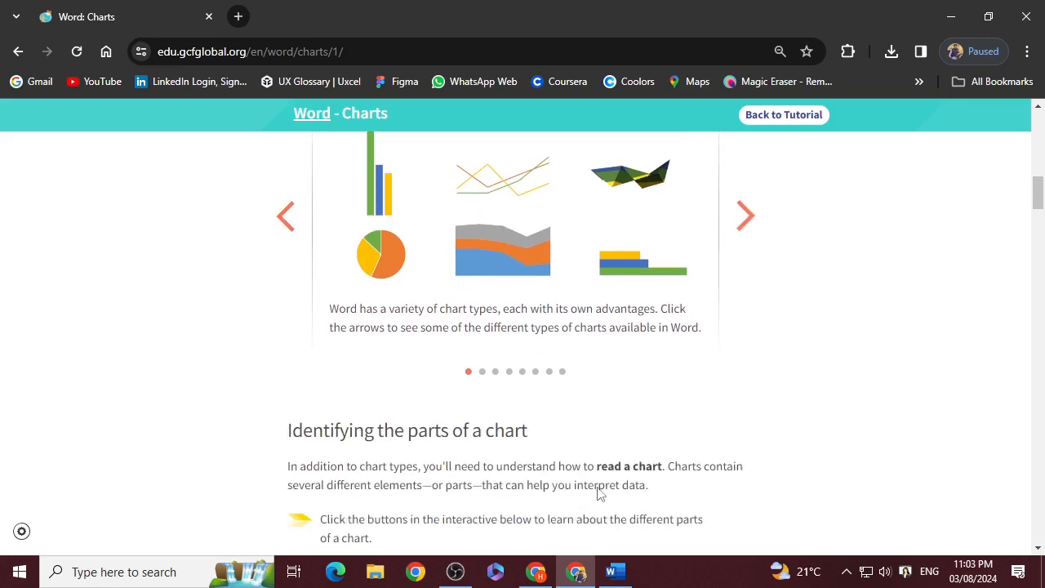
{"action": "left_click", "coordinate": [482, 375]}
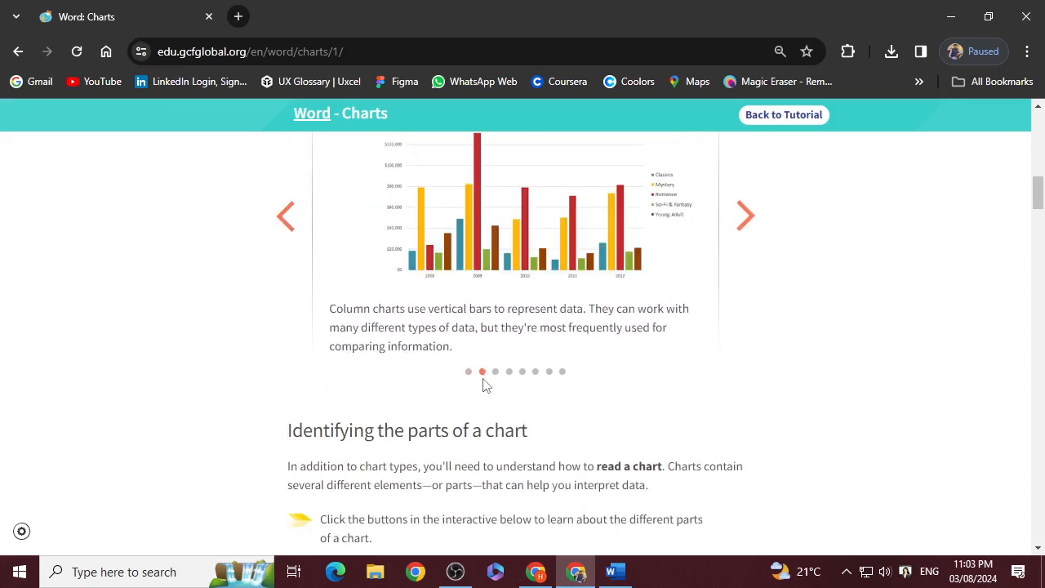
{"action": "scroll", "coordinate": [483, 396], "scroll_direction": "up", "scroll_amount": 1}
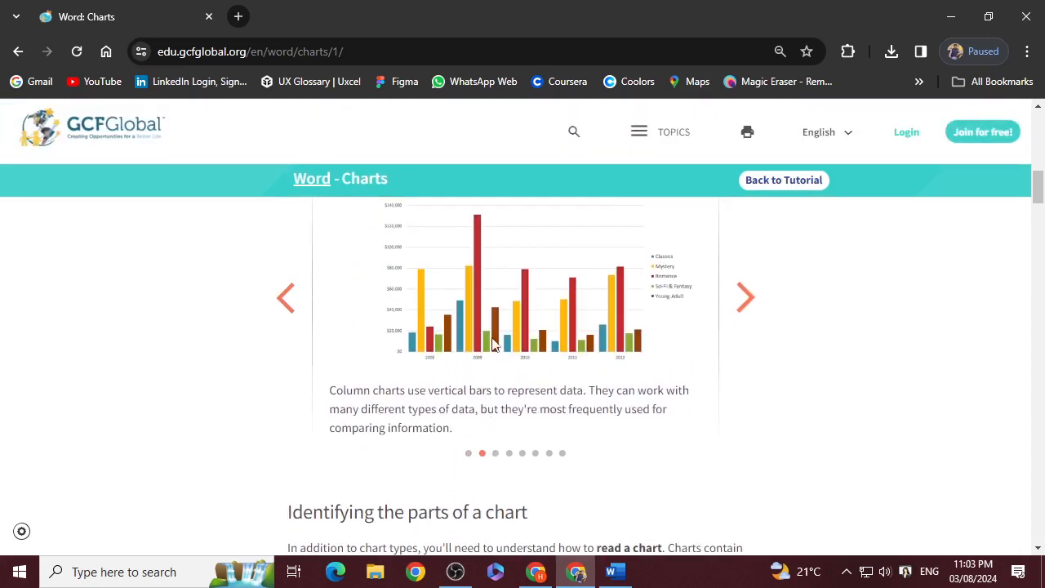
{"action": "scroll", "coordinate": [507, 347], "scroll_direction": "up", "scroll_amount": 2}
{"action": "key", "text": "ctrl+plus"}
{"action": "key", "text": "ctrl+plus"}
{"action": "key", "text": "ctrl+plus"}
{"action": "key", "text": "ctrl+plus"}
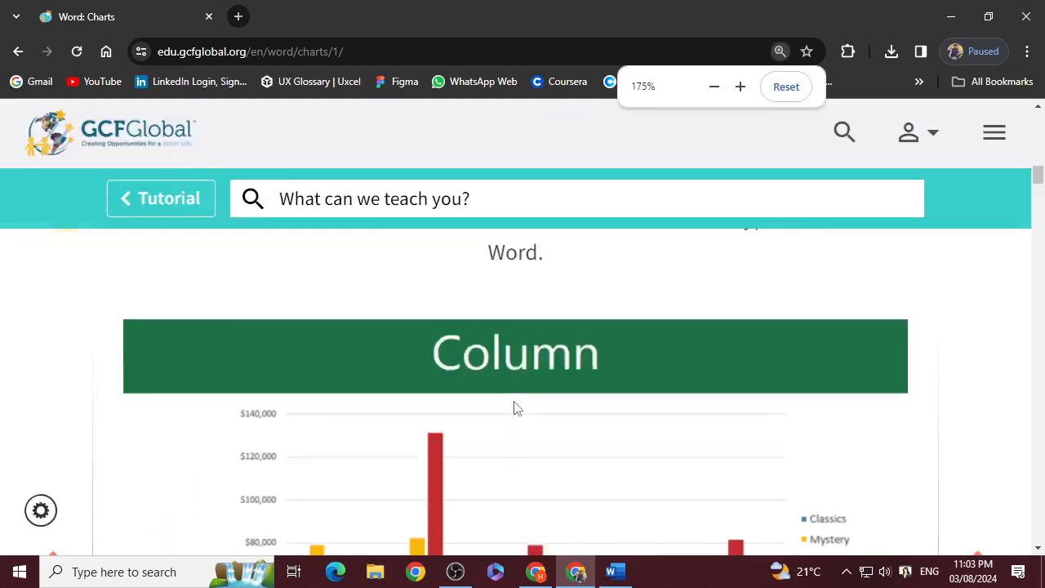
{"action": "scroll", "coordinate": [499, 424], "scroll_direction": "down", "scroll_amount": 10}
{"action": "scroll", "coordinate": [498, 431], "scroll_direction": "down", "scroll_amount": 3}
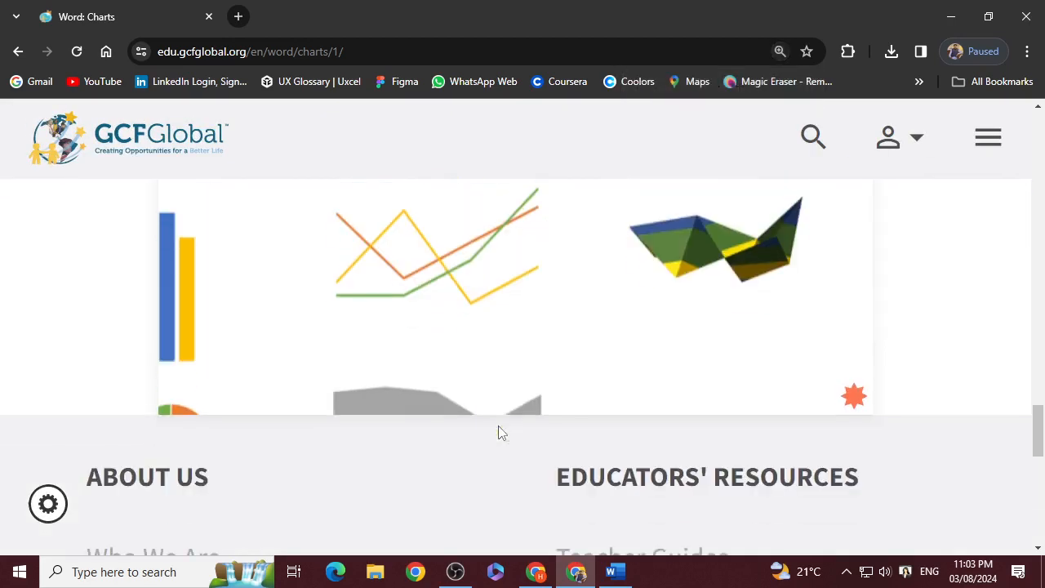
{"action": "scroll", "coordinate": [492, 434], "scroll_direction": "up", "scroll_amount": 3}
{"action": "scroll", "coordinate": [482, 449], "scroll_direction": "down", "scroll_amount": 6}
{"action": "scroll", "coordinate": [482, 453], "scroll_direction": "down", "scroll_amount": 3}
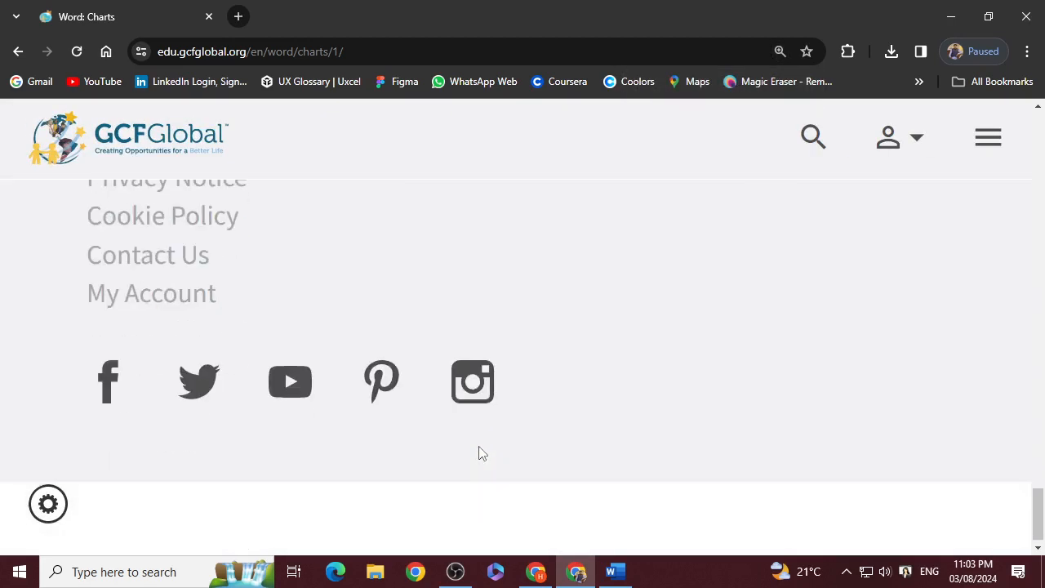
{"action": "key", "text": "ctrl+0"}
{"action": "scroll", "coordinate": [516, 402], "scroll_direction": "down", "scroll_amount": 2}
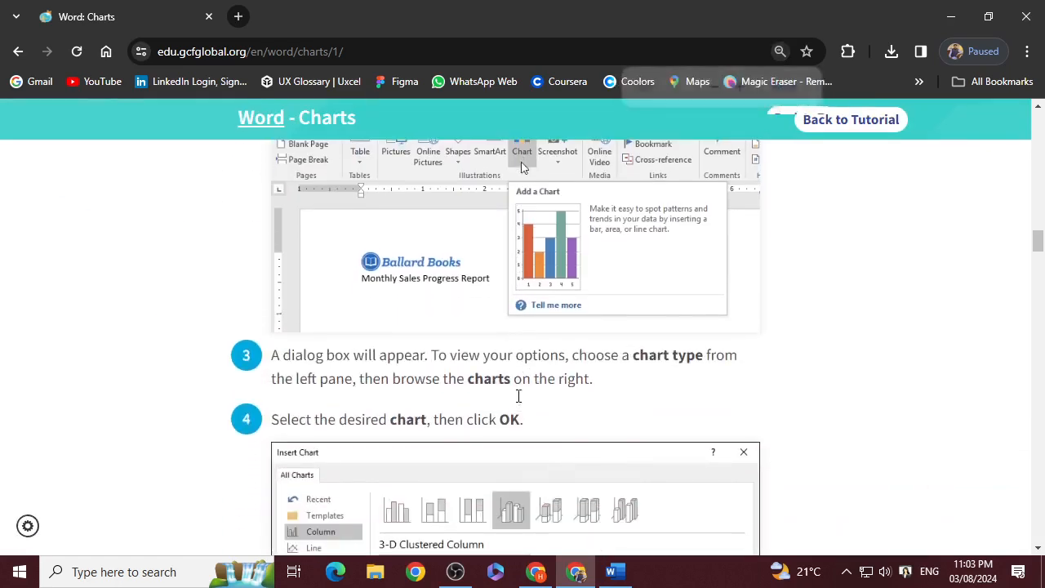
{"action": "key", "text": "ctrl+minus"}
{"action": "key", "text": "ctrl+minus"}
{"action": "key", "text": "ctrl+minus"}
Examine the Book Sales diagram of chart parts and the lesson's instructions for inserting a chart.
{"action": "scroll", "coordinate": [516, 395], "scroll_direction": "down", "scroll_amount": 3}
{"action": "scroll", "coordinate": [531, 392], "scroll_direction": "up", "scroll_amount": 6}
{"action": "scroll", "coordinate": [532, 393], "scroll_direction": "down", "scroll_amount": 5}
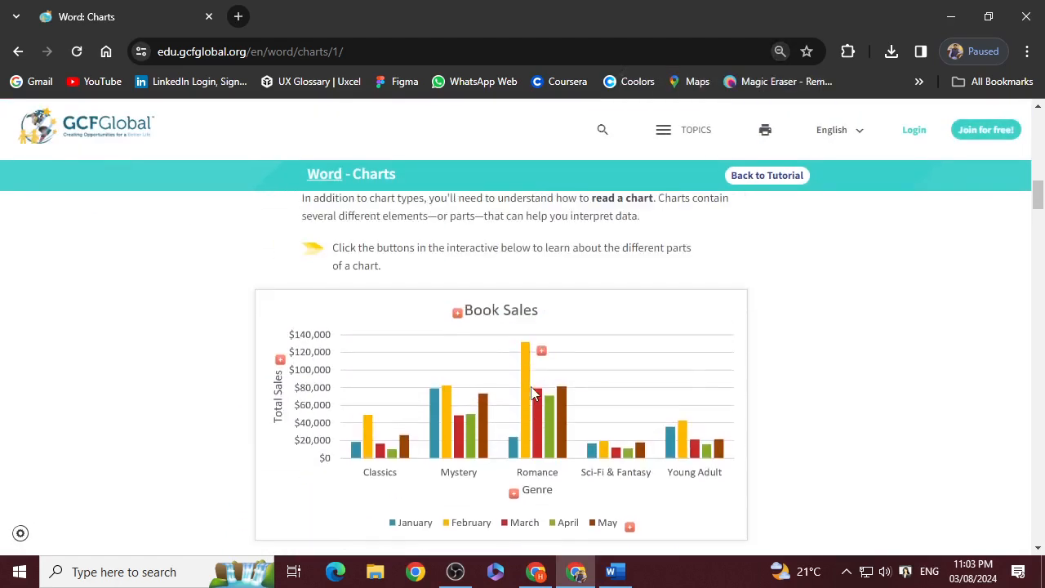
{"action": "scroll", "coordinate": [310, 310], "scroll_direction": "down", "scroll_amount": 1}
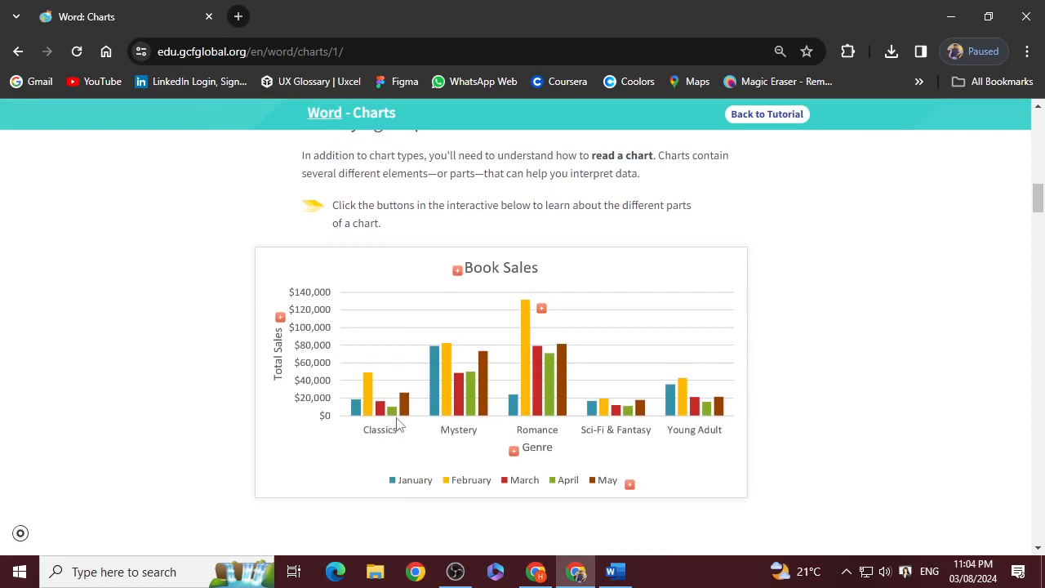
{"action": "scroll", "coordinate": [400, 425], "scroll_direction": "down", "scroll_amount": 6}
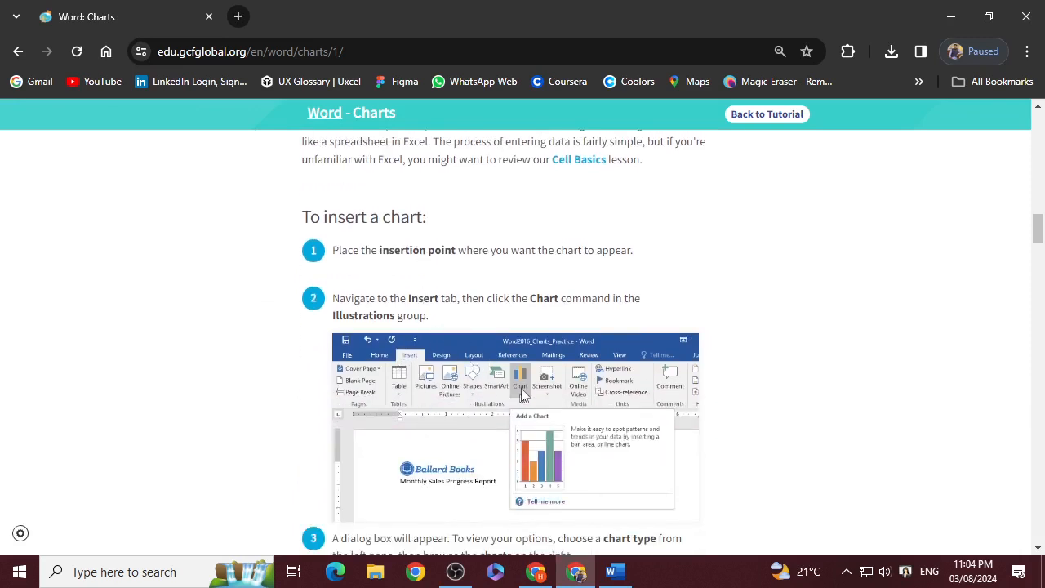
{"action": "scroll", "coordinate": [490, 343], "scroll_direction": "down", "scroll_amount": 5}
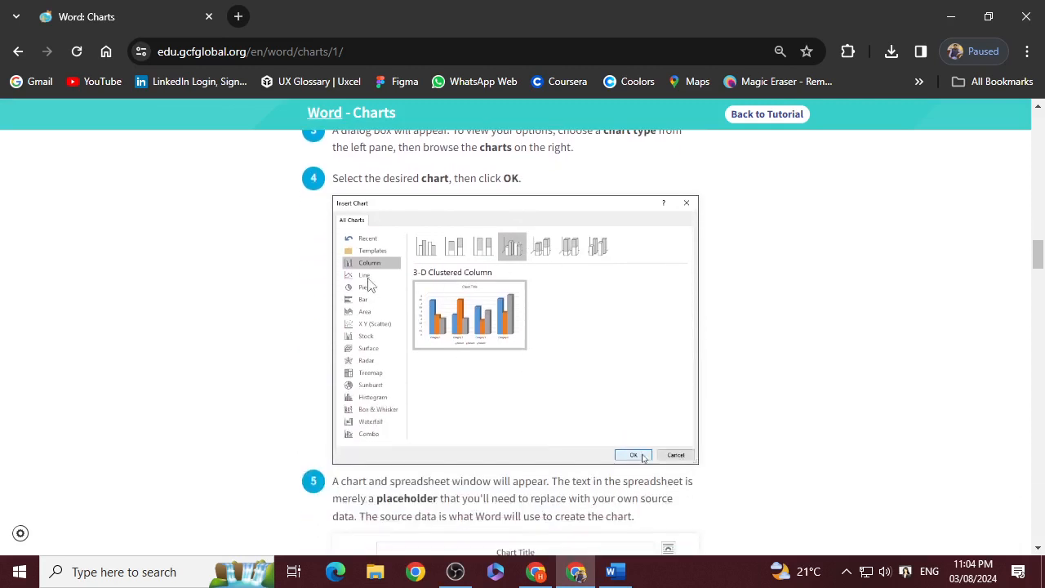
Switch to Word, select all the rows below the header in the My Entry and Records table, and insert a Line chart there.
{"action": "left_click", "coordinate": [615, 572]}
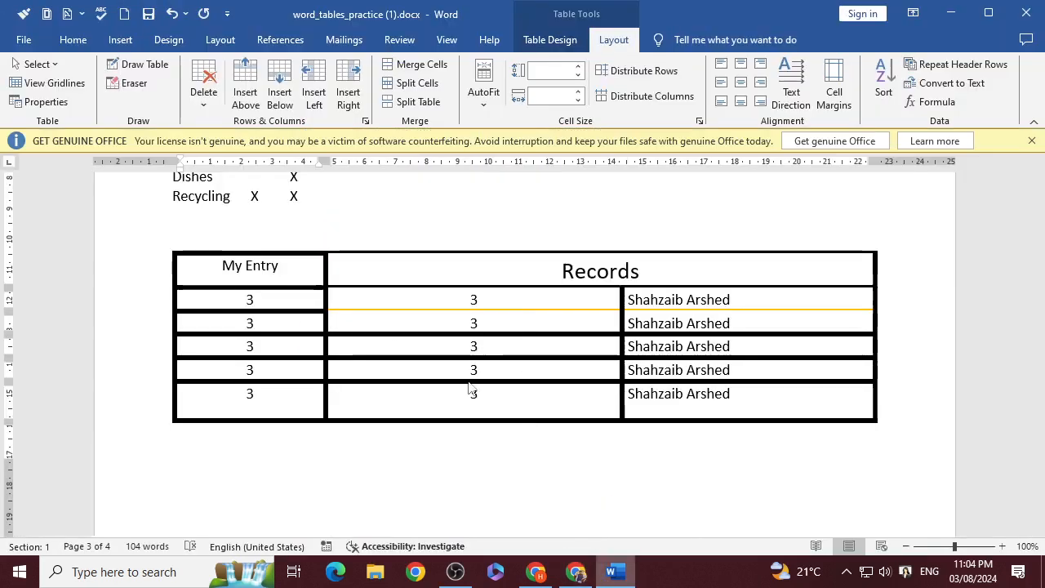
{"action": "left_click", "coordinate": [447, 401]}
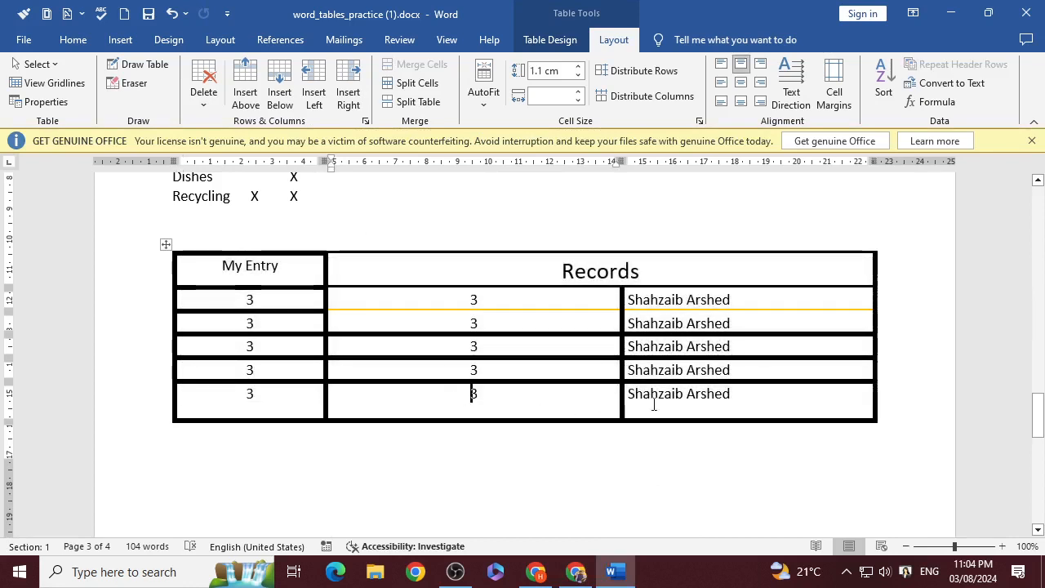
{"action": "left_click_drag", "start_coordinate": [711, 401], "coordinate": [230, 292]}
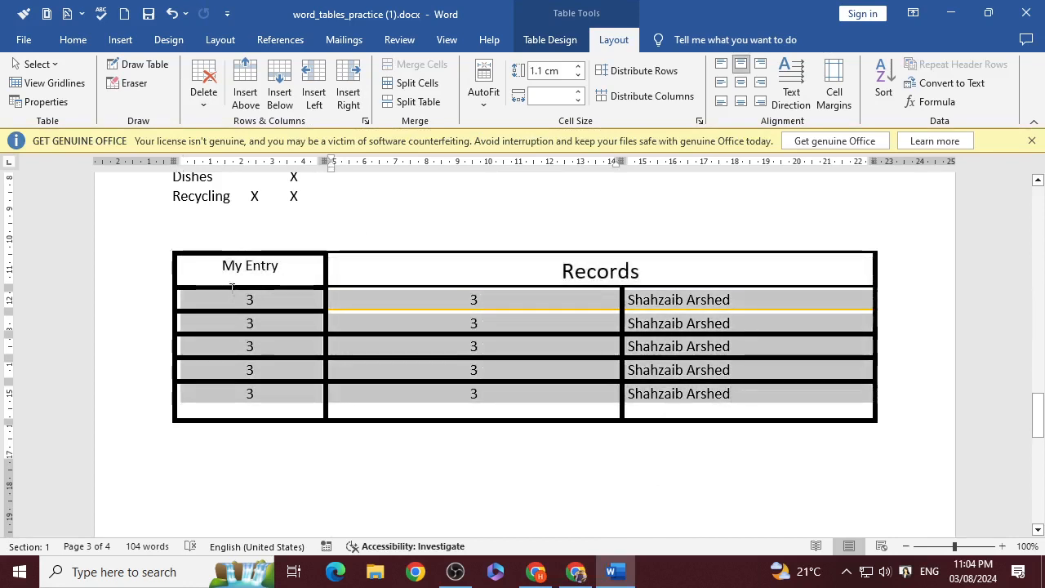
{"action": "left_click", "coordinate": [120, 39]}
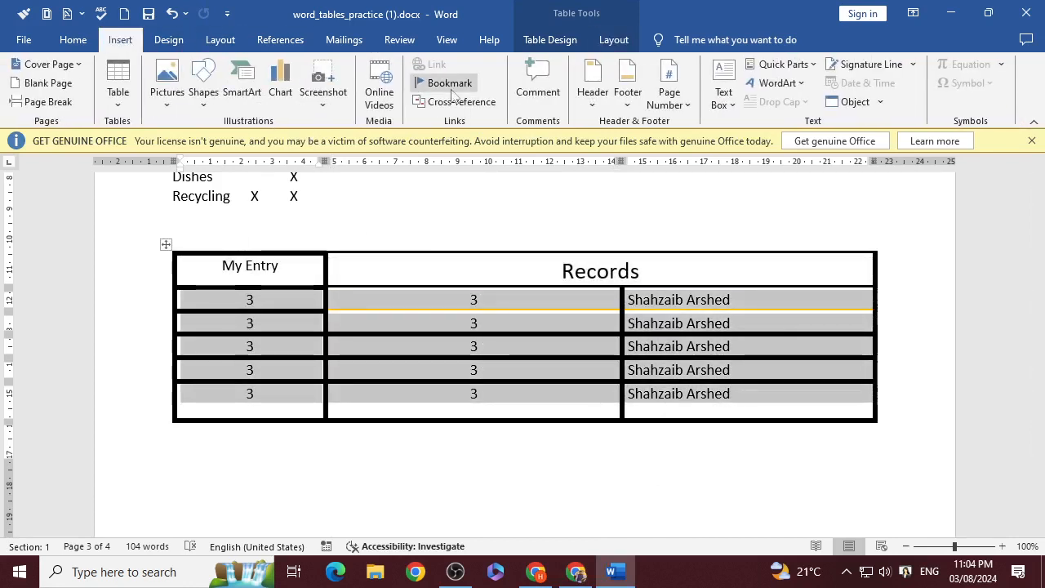
{"action": "left_click", "coordinate": [282, 82]}
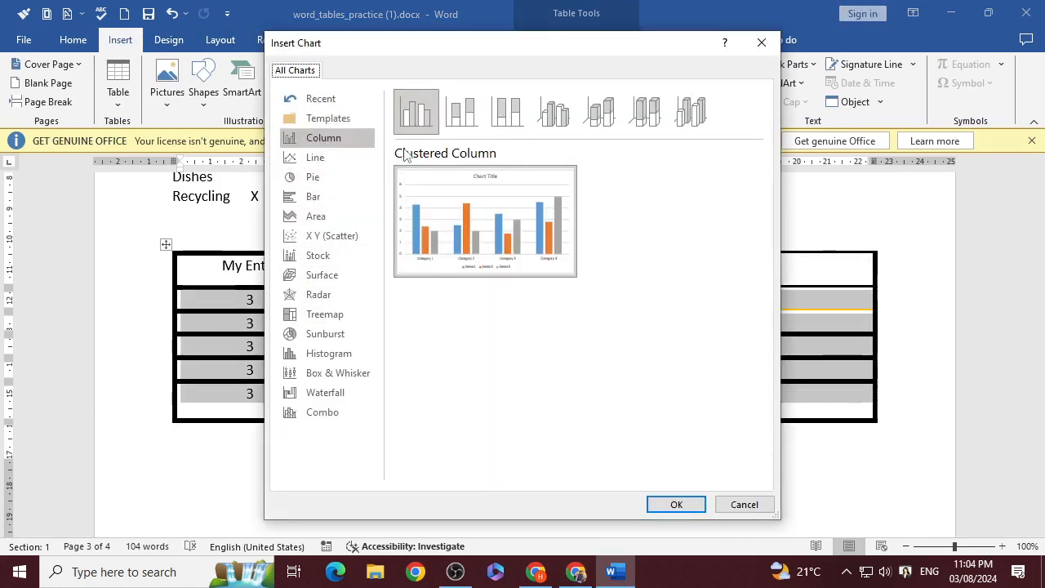
{"action": "mouse_move", "coordinate": [487, 193]}
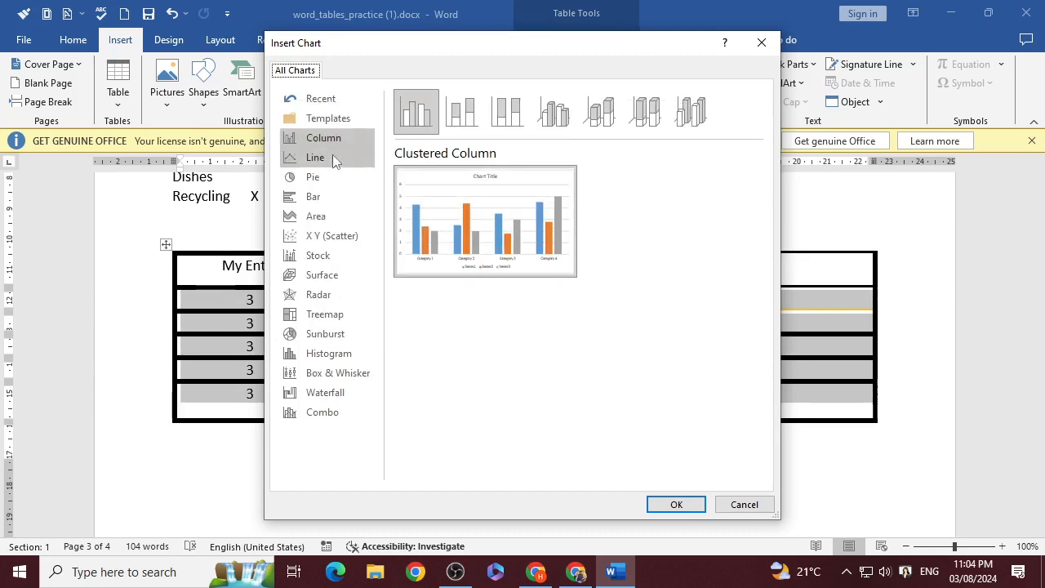
{"action": "left_click", "coordinate": [332, 158]}
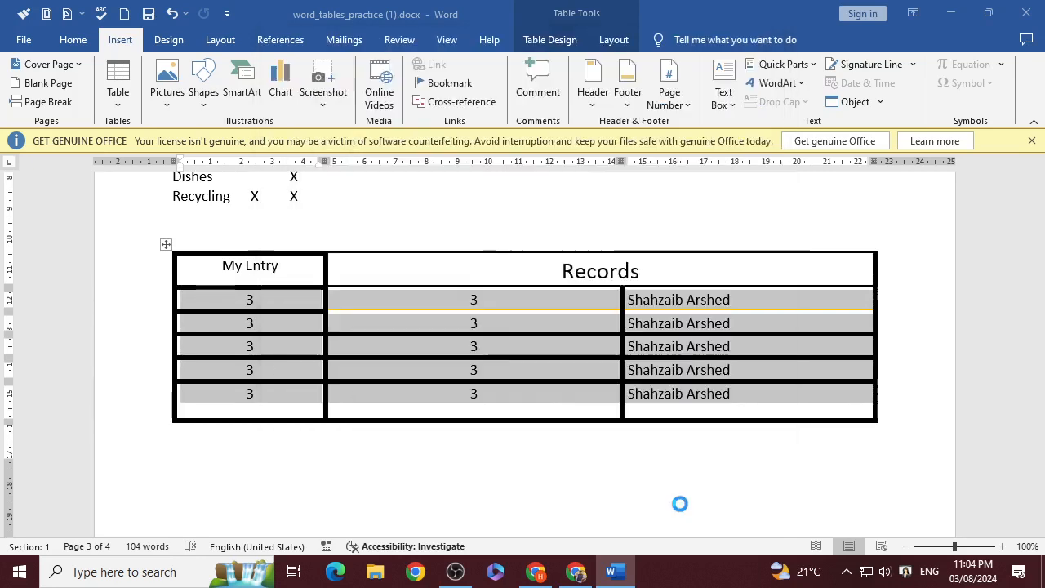
{"action": "left_click", "coordinate": [677, 504]}
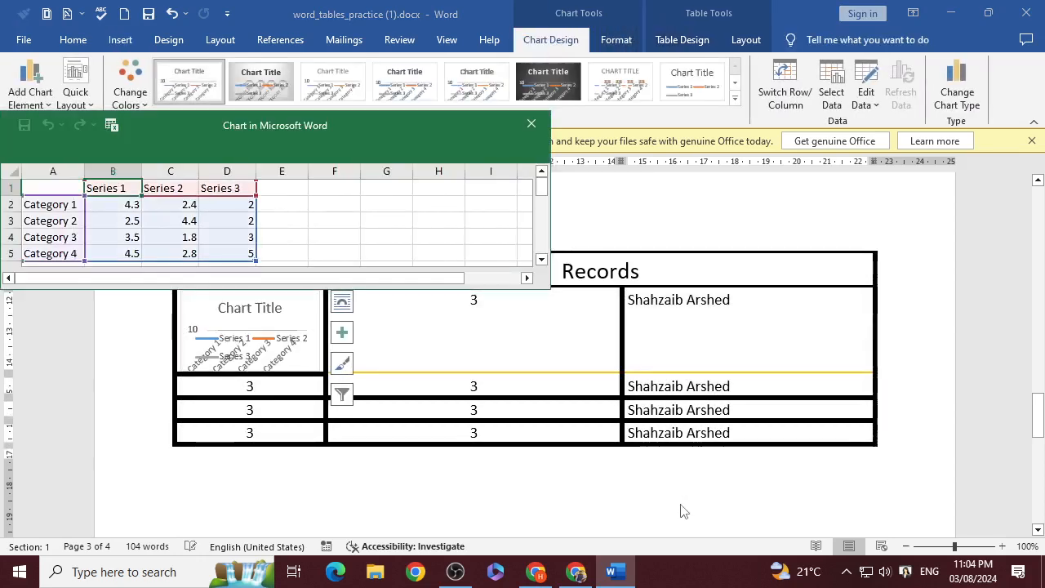
Move and enlarge the line chart's data sheet, place the cursor below the document's last table, and close the sheet.
{"action": "left_click_drag", "start_coordinate": [378, 122], "coordinate": [731, 75]}
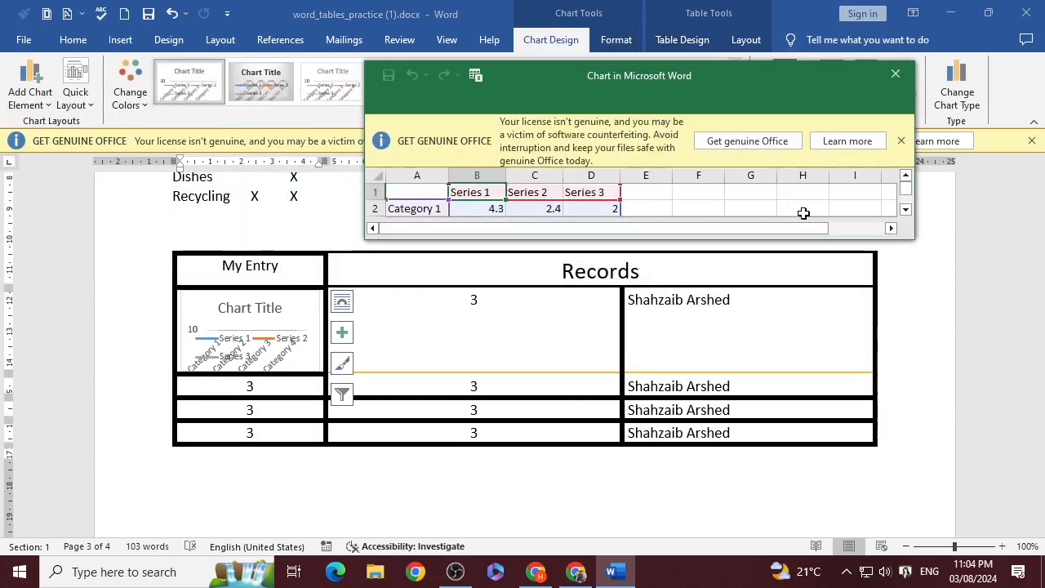
{"action": "left_click_drag", "start_coordinate": [801, 238], "coordinate": [792, 267]}
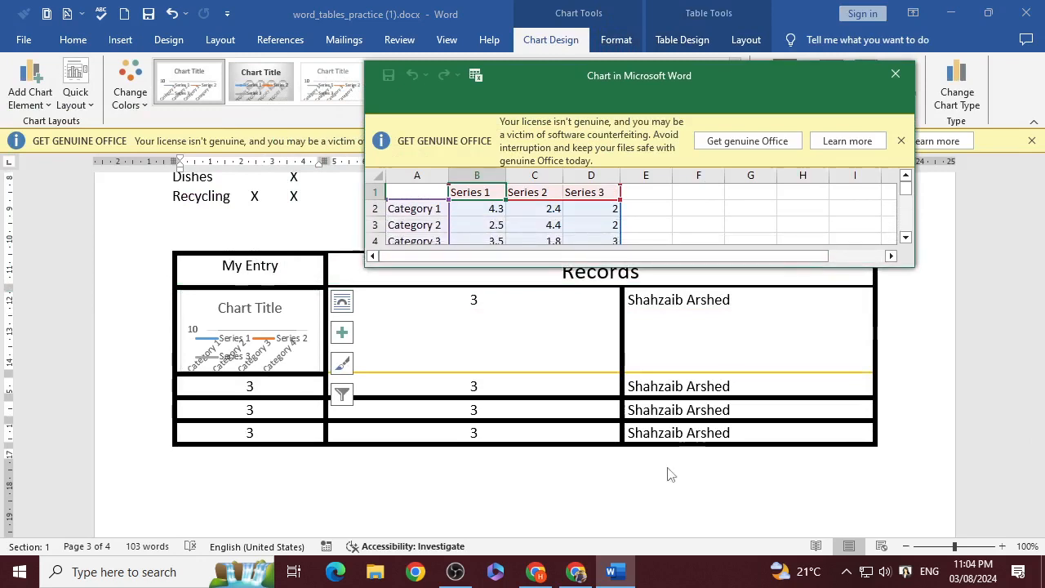
{"action": "scroll", "coordinate": [612, 444], "scroll_direction": "down", "scroll_amount": 5}
{"action": "scroll", "coordinate": [602, 444], "scroll_direction": "down", "scroll_amount": 4}
{"action": "left_click", "coordinate": [609, 334]}
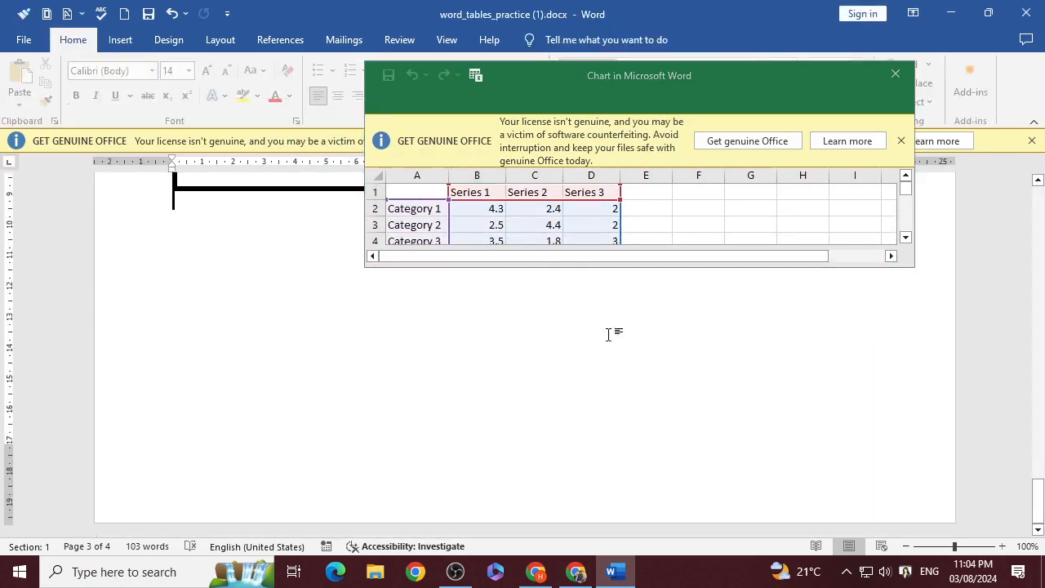
{"action": "left_click", "coordinate": [894, 72]}
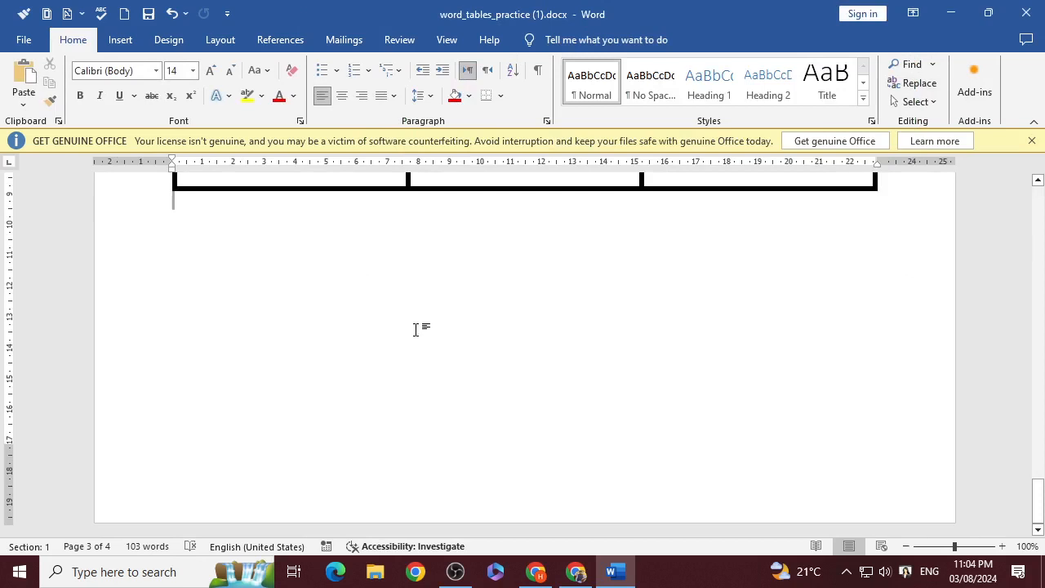
Insert a Stacked Bar chart on a new line below the document's last table.
{"action": "key", "text": "Return"}
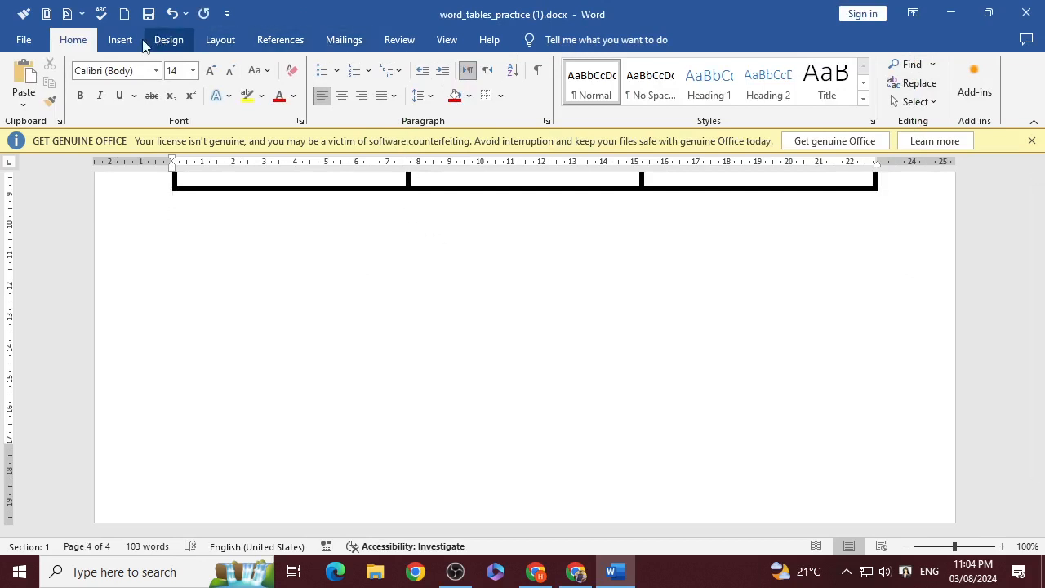
{"action": "left_click", "coordinate": [131, 41]}
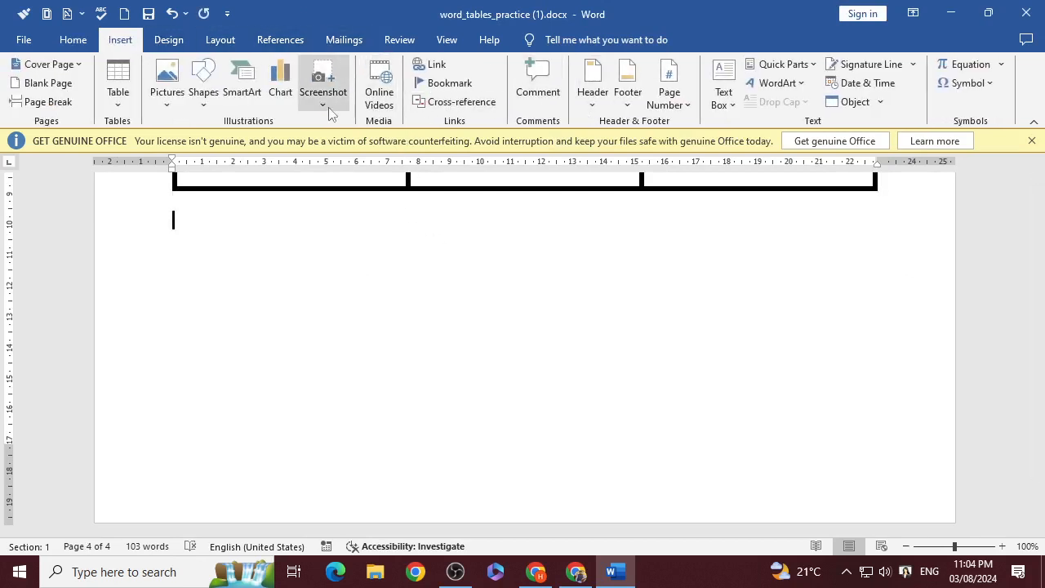
{"action": "left_click", "coordinate": [277, 89]}
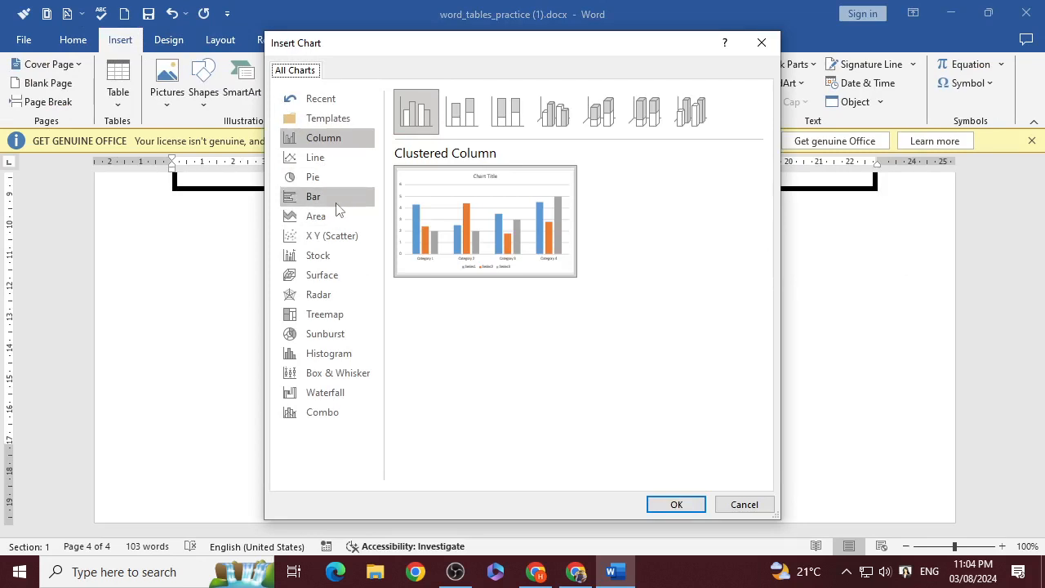
{"action": "left_click", "coordinate": [335, 204]}
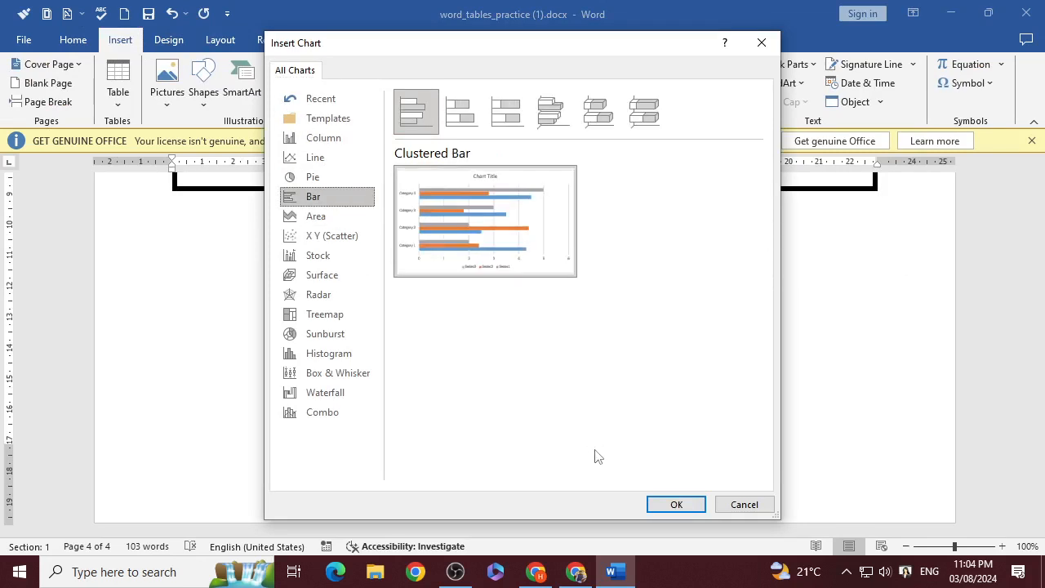
{"action": "left_click", "coordinate": [449, 123]}
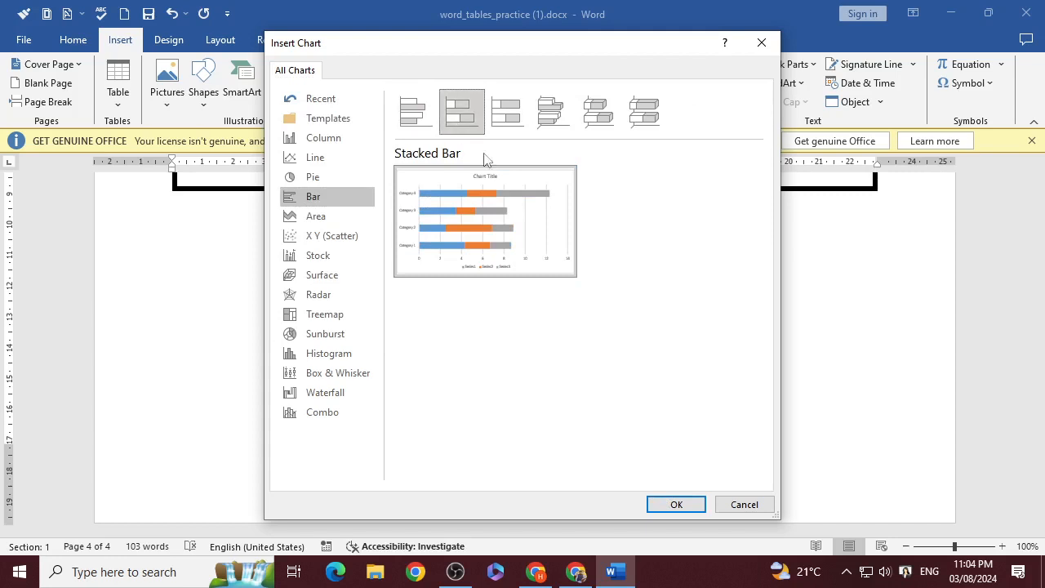
{"action": "left_click", "coordinate": [675, 505]}
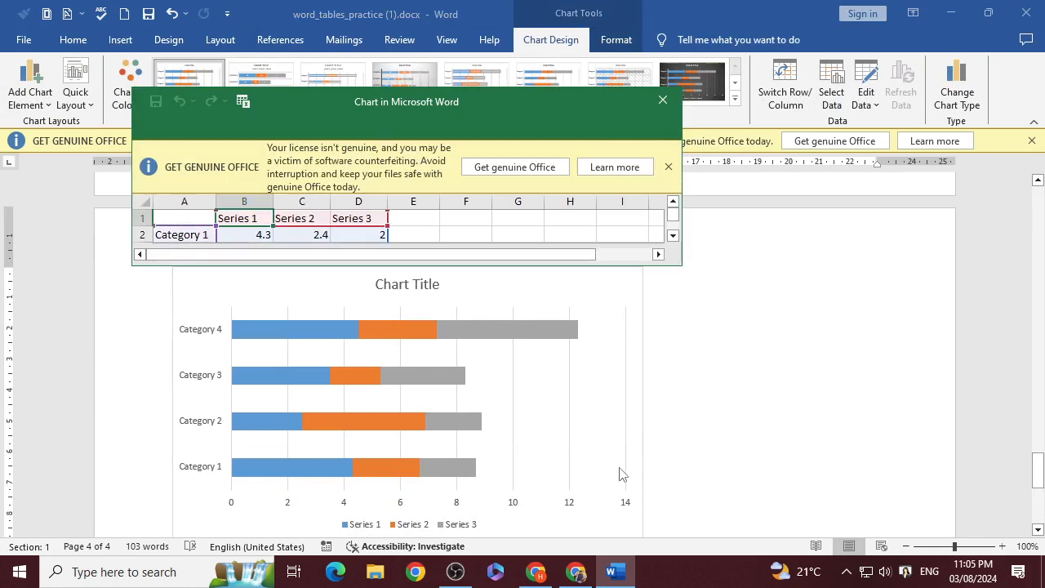
Set the Series 1 value of Category 3 to 10.5 in the stacked bar chart's data sheet.
{"action": "scroll", "coordinate": [622, 474], "scroll_direction": "down", "scroll_amount": 3}
{"action": "scroll", "coordinate": [621, 474], "scroll_direction": "up", "scroll_amount": 2}
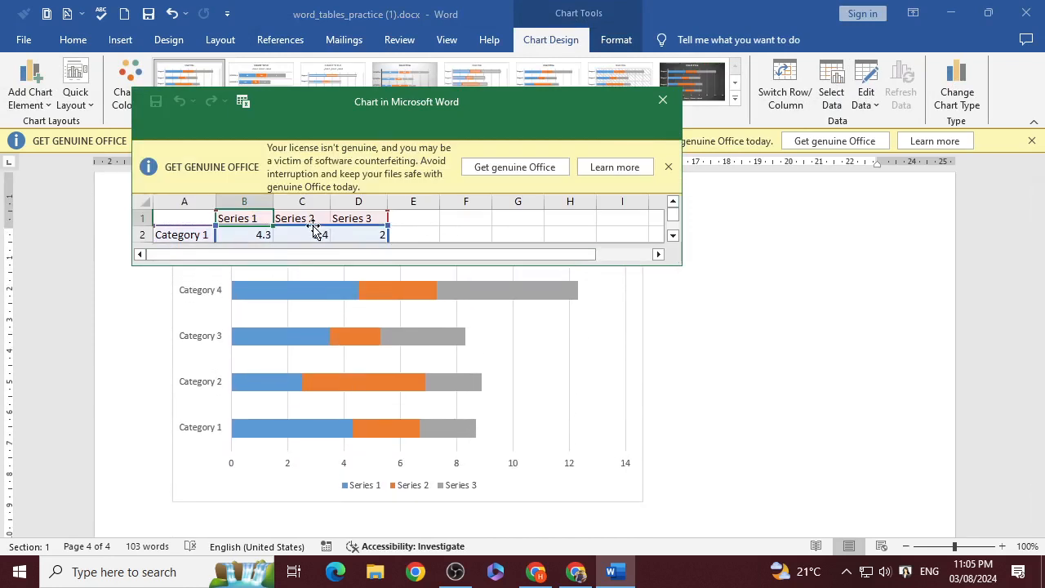
{"action": "scroll", "coordinate": [313, 233], "scroll_direction": "down", "scroll_amount": 1}
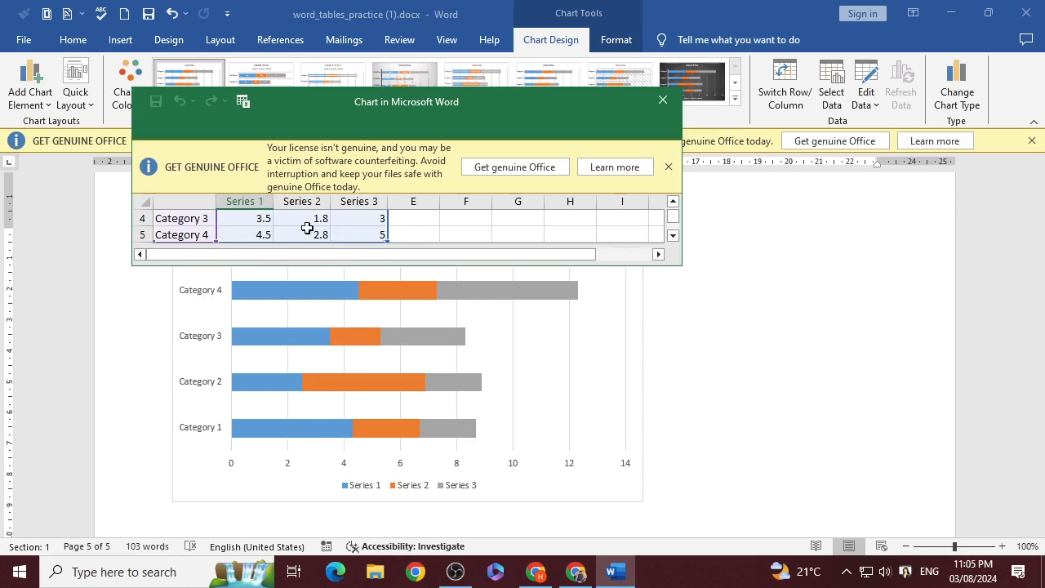
{"action": "left_click", "coordinate": [262, 223]}
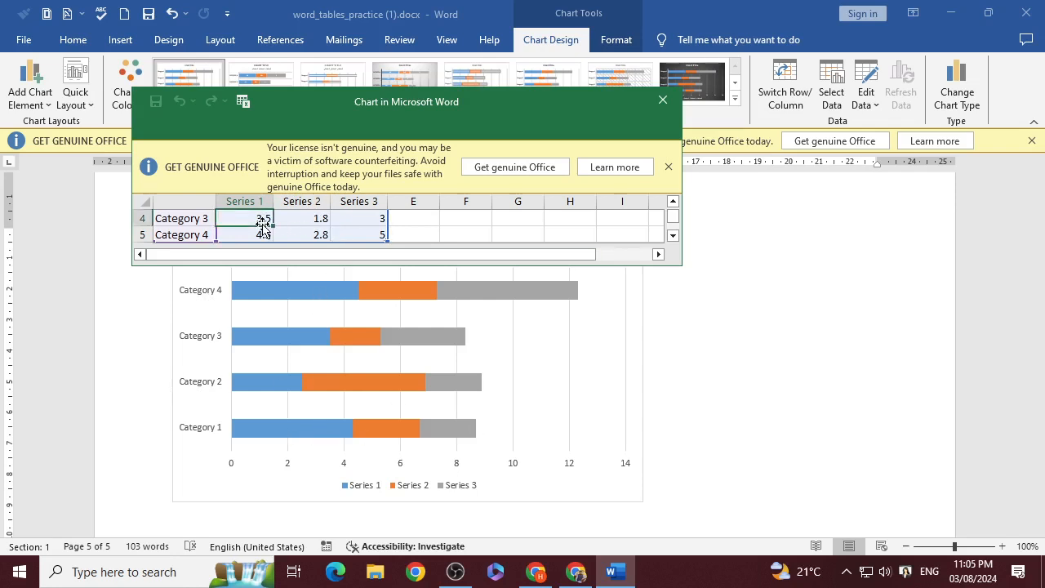
{"action": "double_click", "coordinate": [261, 217]}
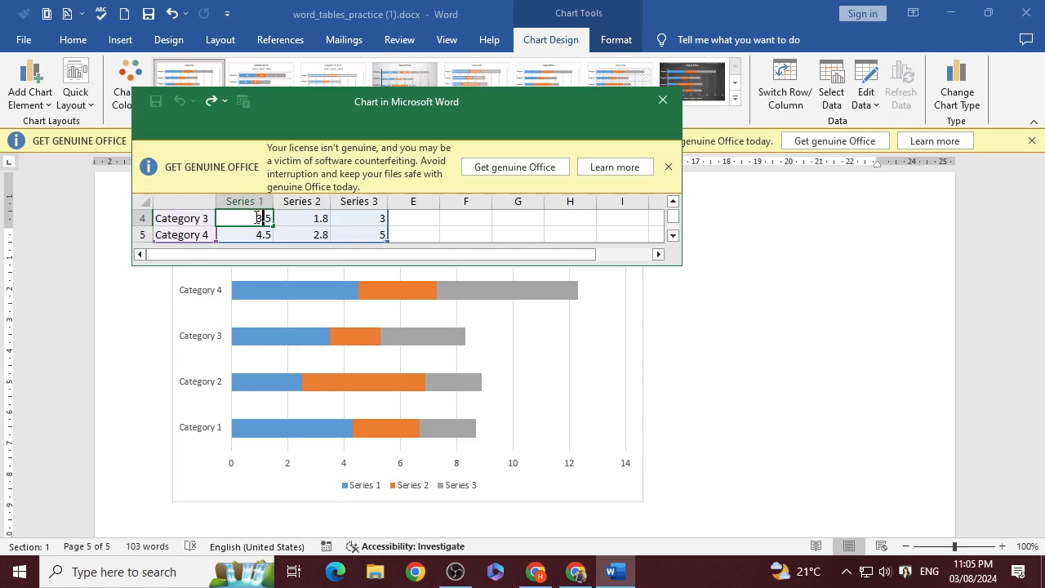
{"action": "left_click_drag", "start_coordinate": [256, 217], "coordinate": [268, 218]}
{"action": "type", "text": "10"}
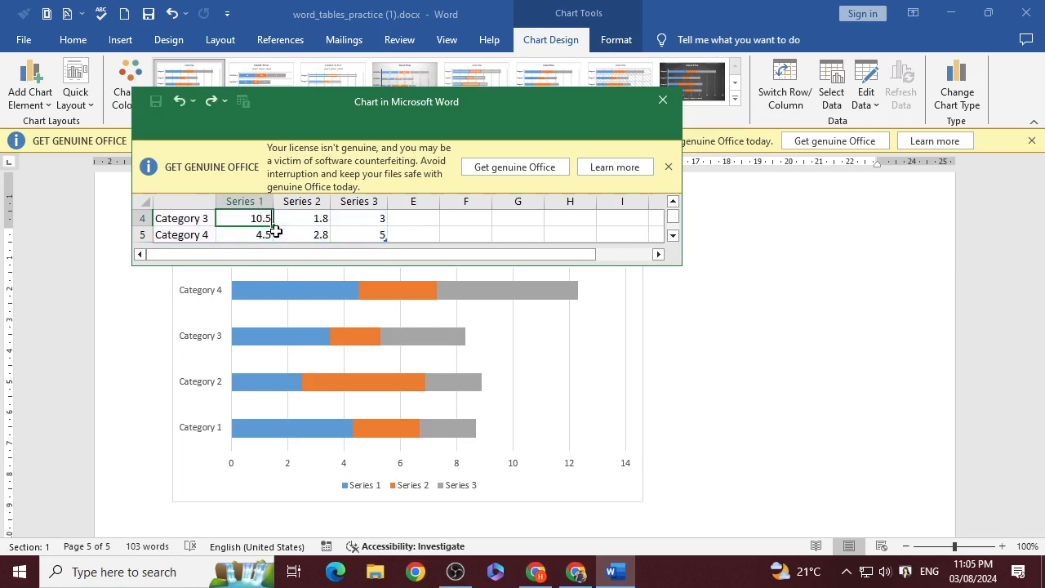
{"action": "key", "text": "Return"}
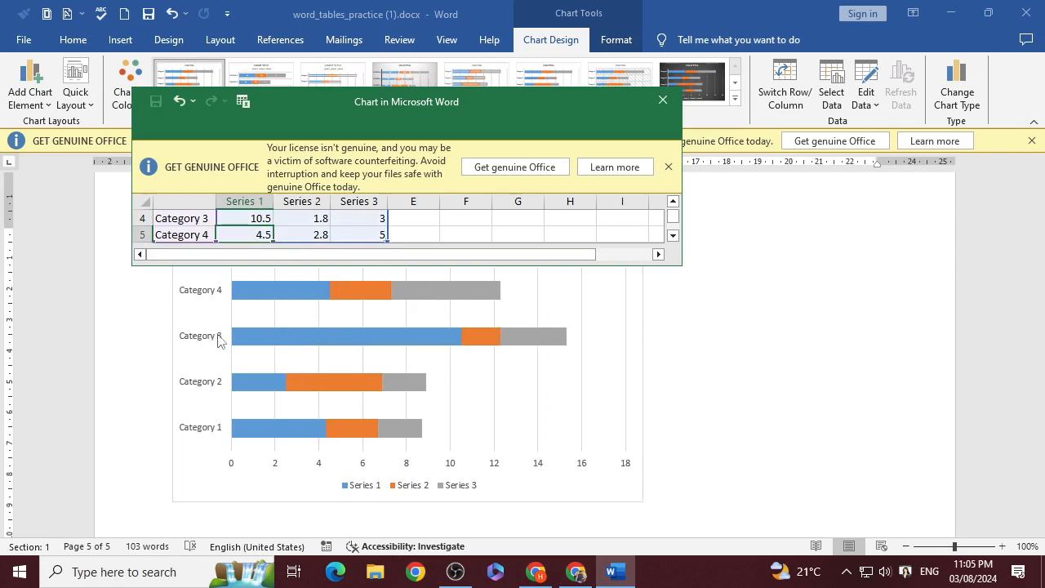
Move the data sheet clear of the stacked bar chart, select the Series 1 bars, and close the sheet.
{"action": "left_click_drag", "start_coordinate": [455, 98], "coordinate": [842, 59]}
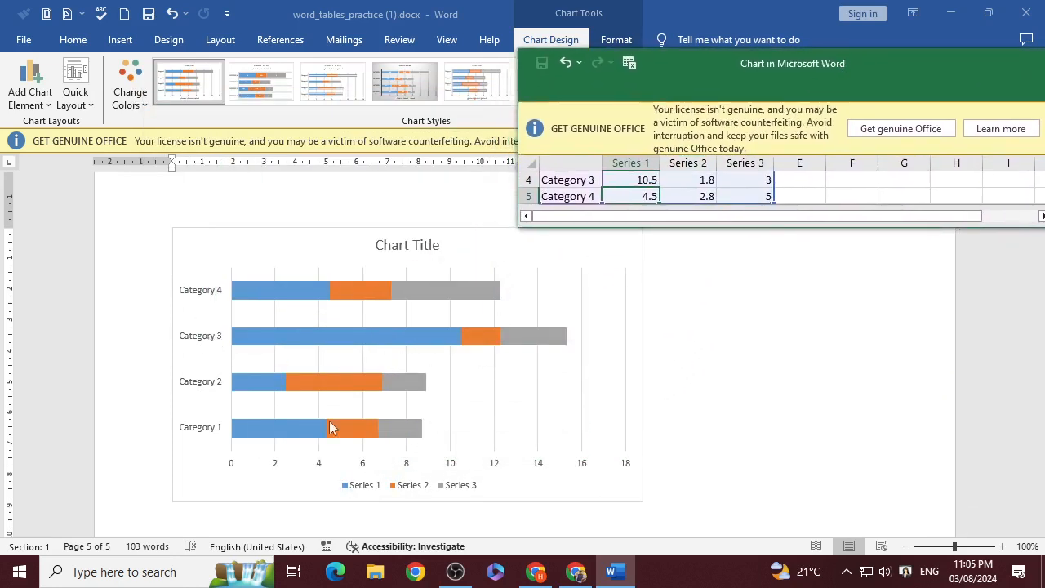
{"action": "left_click", "coordinate": [387, 341]}
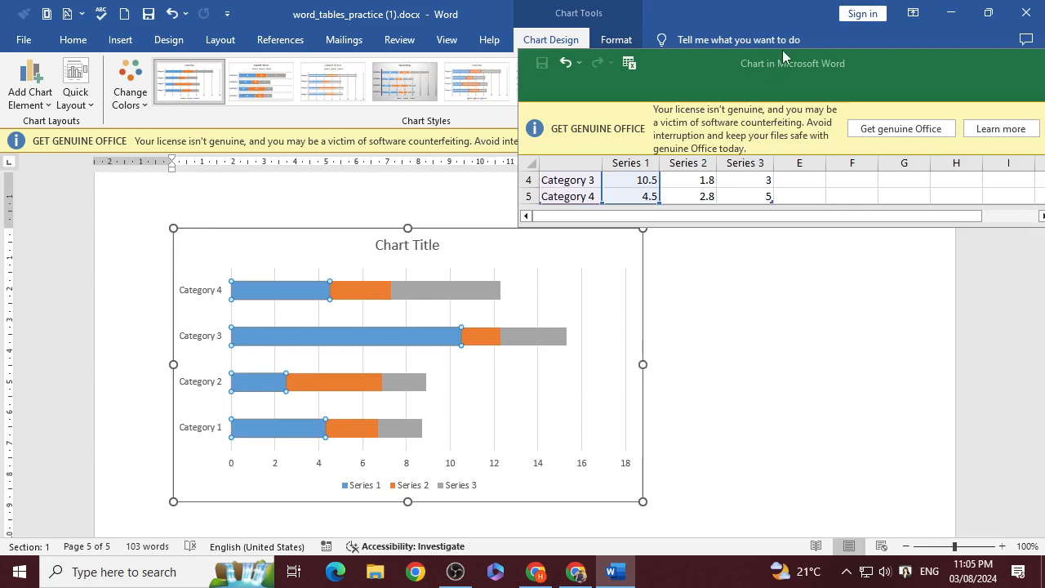
{"action": "left_click_drag", "start_coordinate": [783, 55], "coordinate": [544, 12]}
{"action": "left_click", "coordinate": [809, 21]}
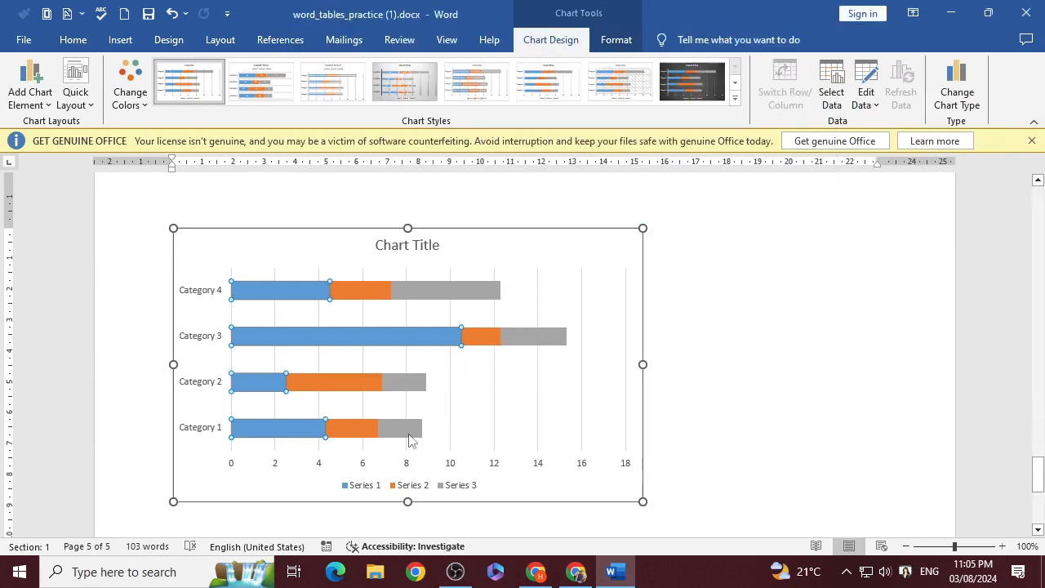
Switch to the Charts lesson in Chrome and read about entering source data, using Excel data, switching rows and columns, and changing the chart type.
{"action": "left_click", "coordinate": [576, 572]}
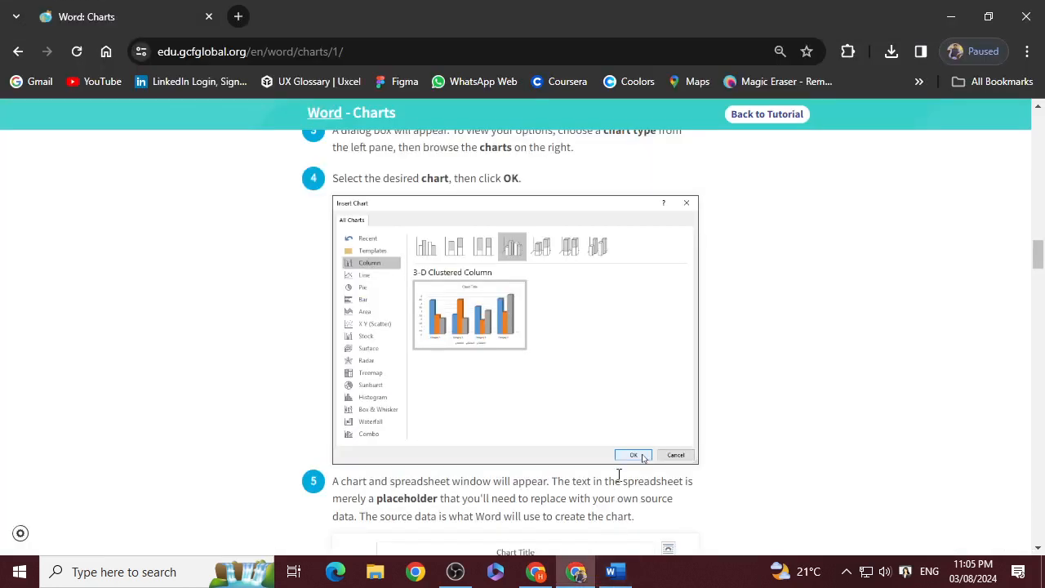
{"action": "scroll", "coordinate": [619, 474], "scroll_direction": "down", "scroll_amount": 3}
{"action": "scroll", "coordinate": [620, 477], "scroll_direction": "down", "scroll_amount": 2}
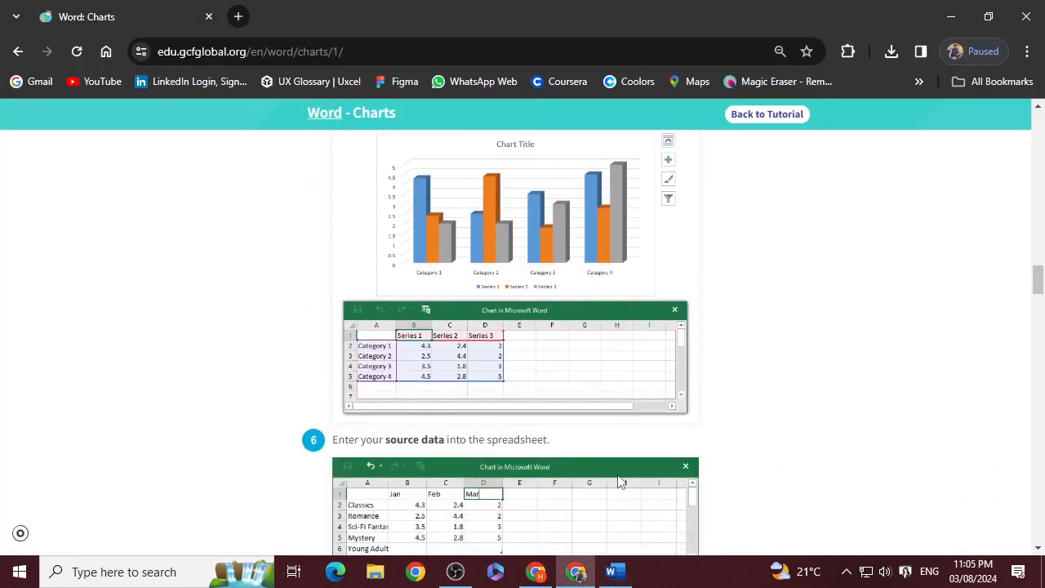
{"action": "scroll", "coordinate": [619, 482], "scroll_direction": "down", "scroll_amount": 2}
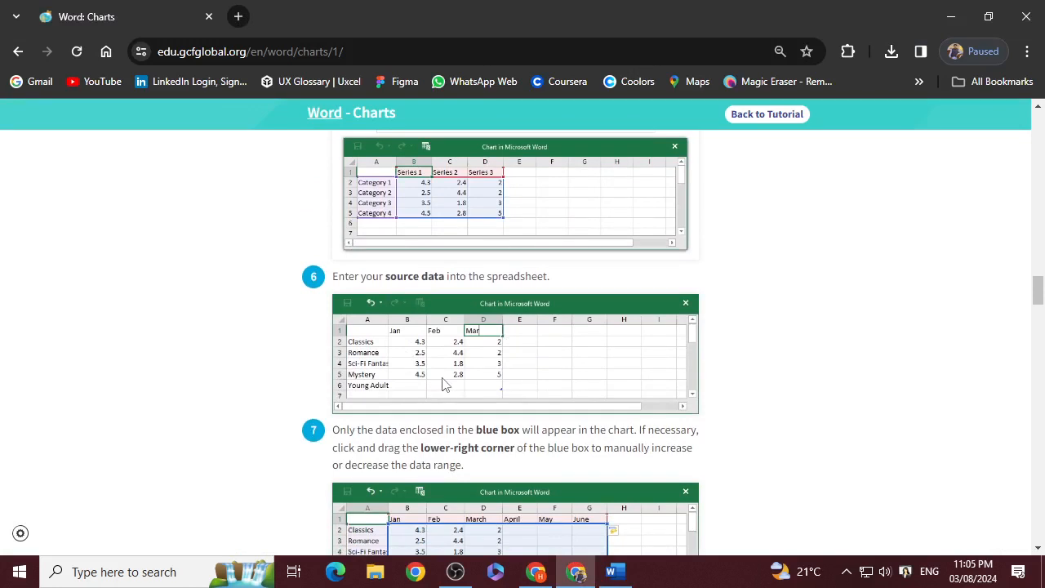
{"action": "scroll", "coordinate": [445, 387], "scroll_direction": "down", "scroll_amount": 5}
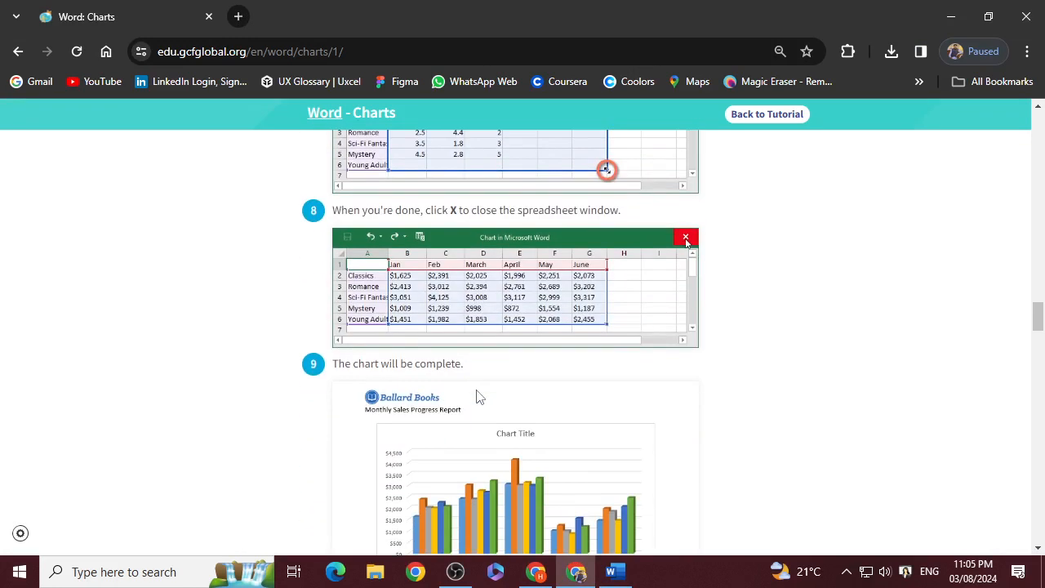
{"action": "scroll", "coordinate": [479, 397], "scroll_direction": "down", "scroll_amount": 6}
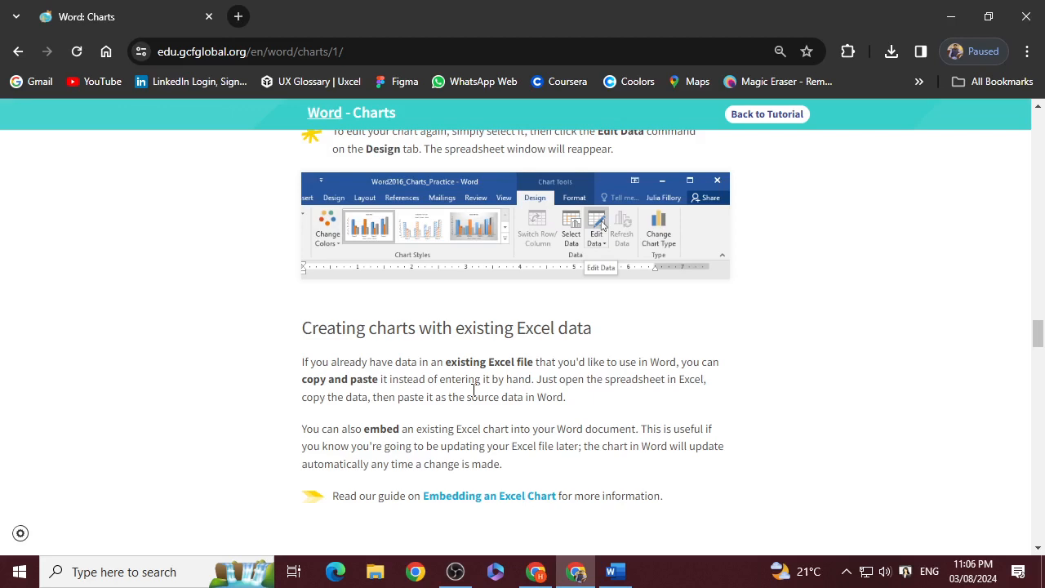
{"action": "scroll", "coordinate": [473, 390], "scroll_direction": "down", "scroll_amount": 8}
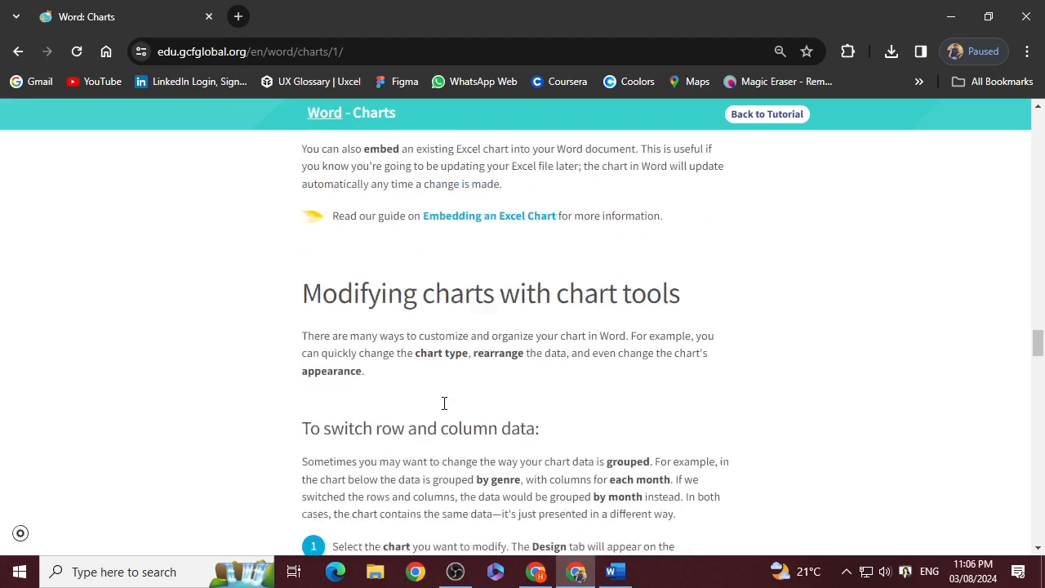
{"action": "scroll", "coordinate": [443, 404], "scroll_direction": "down", "scroll_amount": 15}
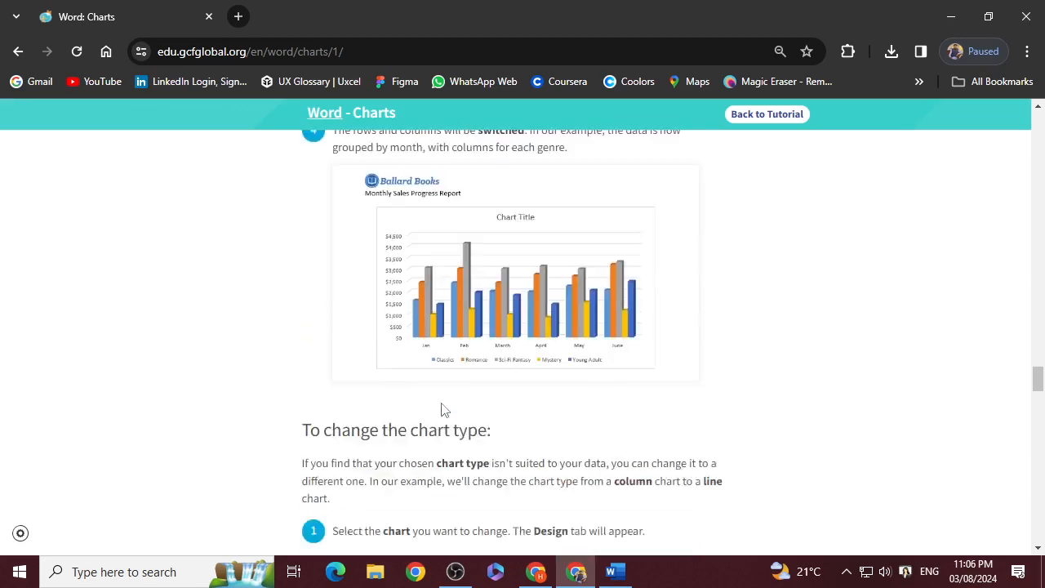
{"action": "scroll", "coordinate": [444, 404], "scroll_direction": "down", "scroll_amount": 2}
{"action": "scroll", "coordinate": [444, 405], "scroll_direction": "up", "scroll_amount": 4}
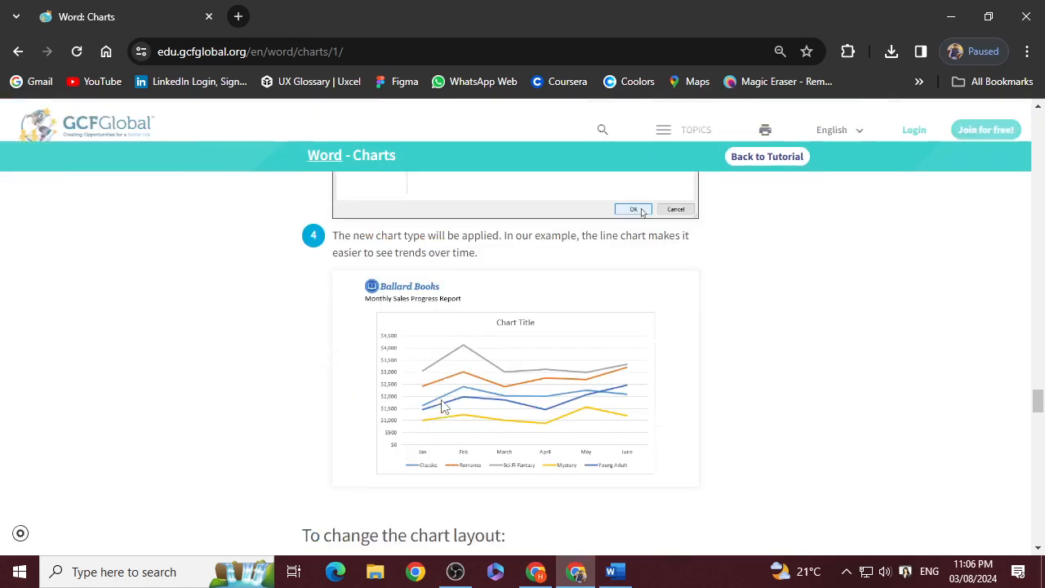
Switch to Word and preview the Column, Line, Pie, Bar and Treemap chart types for the selected stacked bar chart.
{"action": "left_click", "coordinate": [615, 572]}
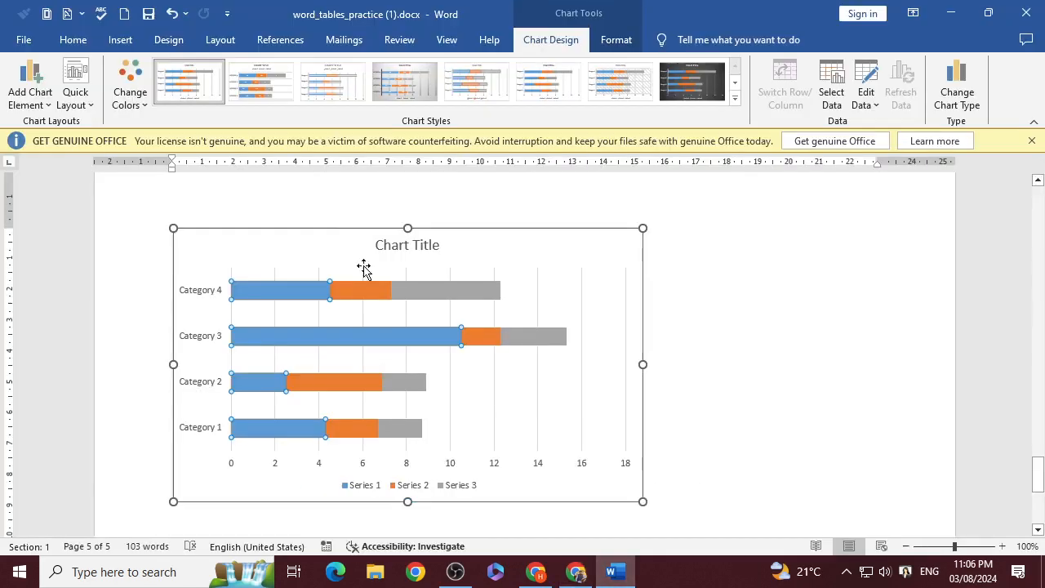
{"action": "left_click", "coordinate": [115, 40]}
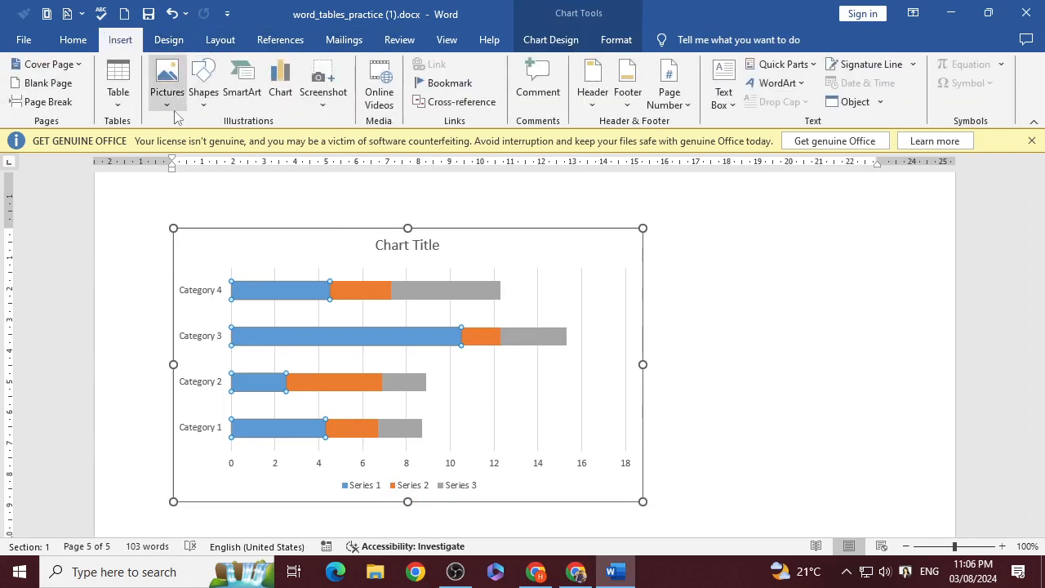
{"action": "left_click", "coordinate": [281, 92]}
{"action": "left_click", "coordinate": [319, 138]}
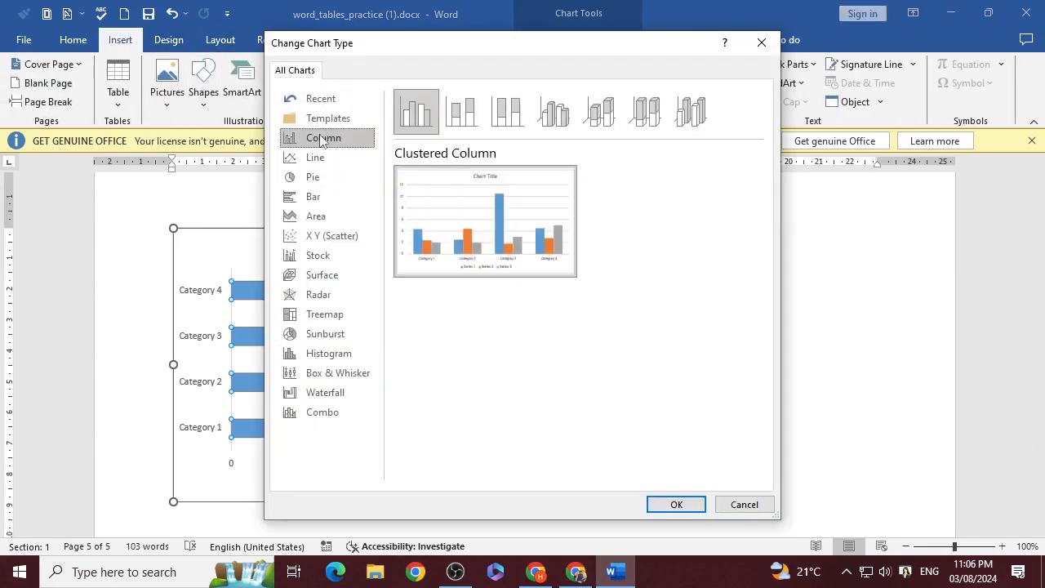
{"action": "left_click", "coordinate": [319, 159]}
{"action": "left_click", "coordinate": [319, 177]}
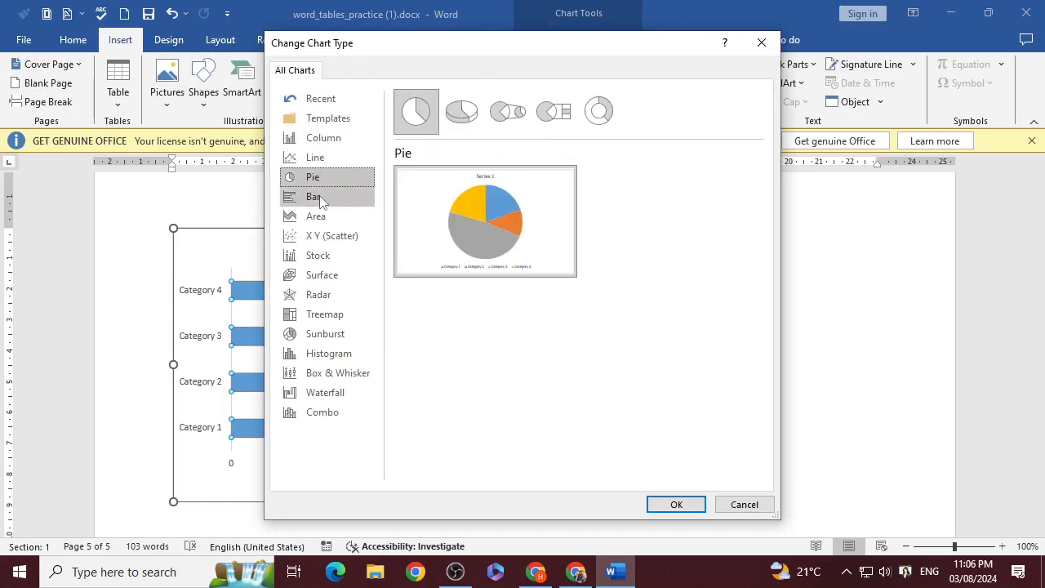
{"action": "left_click", "coordinate": [319, 196]}
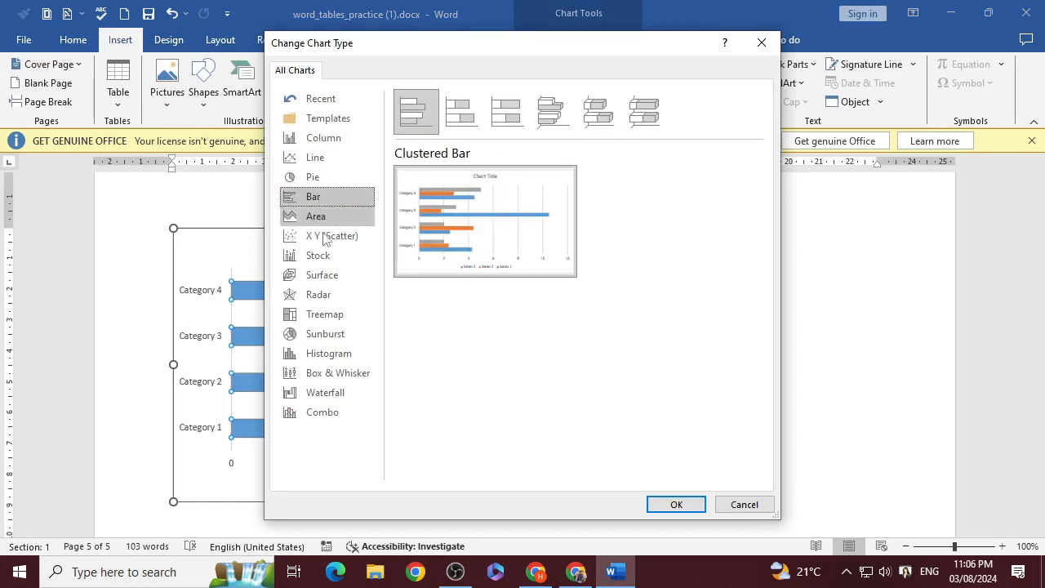
{"action": "left_click", "coordinate": [331, 321]}
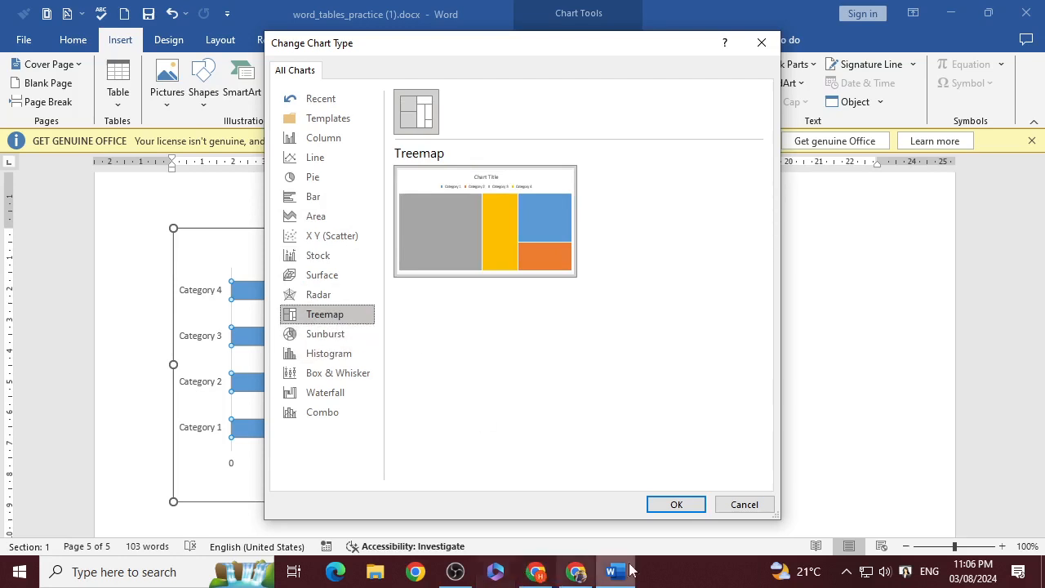
{"action": "left_click", "coordinate": [846, 570]}
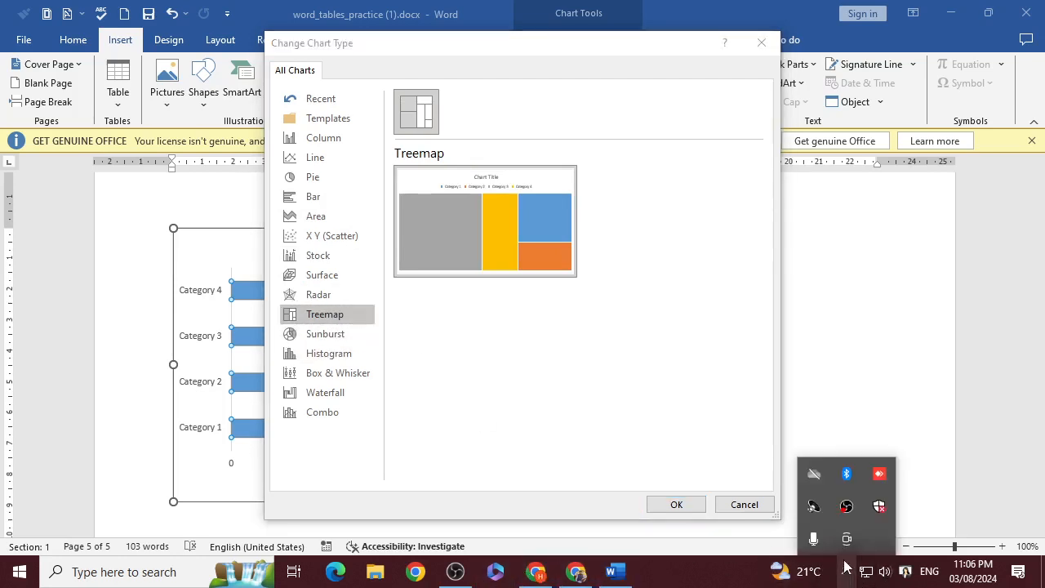
{"action": "left_click", "coordinate": [455, 572]}
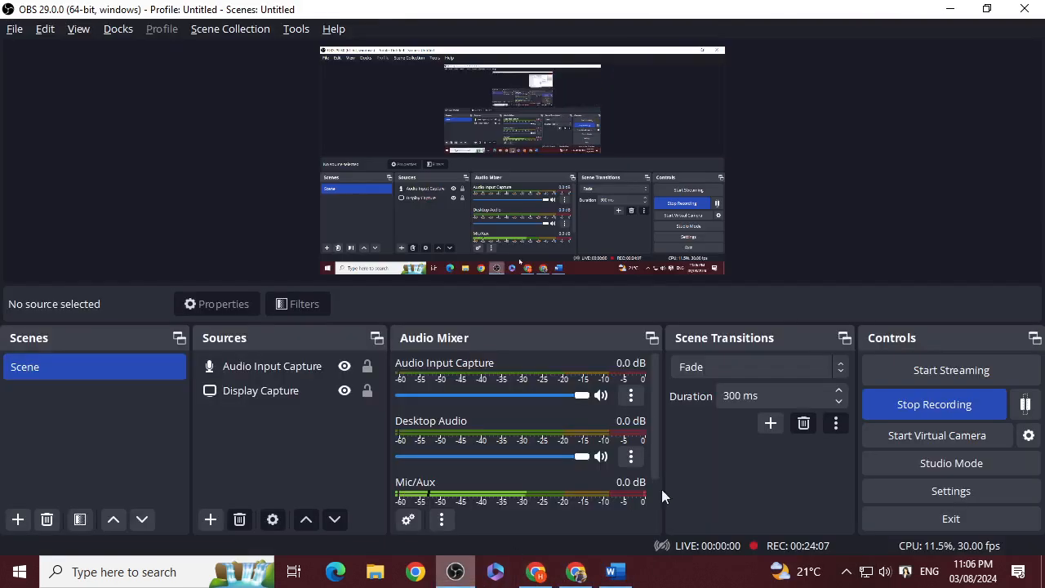